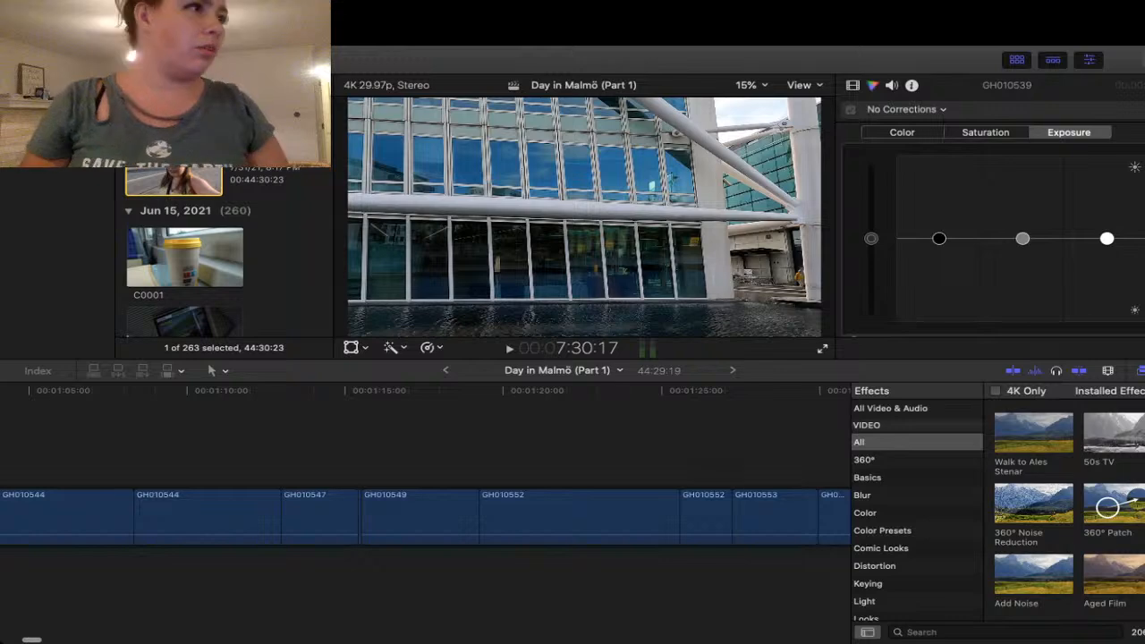
# - Look through the Day in Malmö (Part 1) timeline around 7:30 and go back to its opening GH010539 clips
pyautogui.hscroll(15, 425, 510)
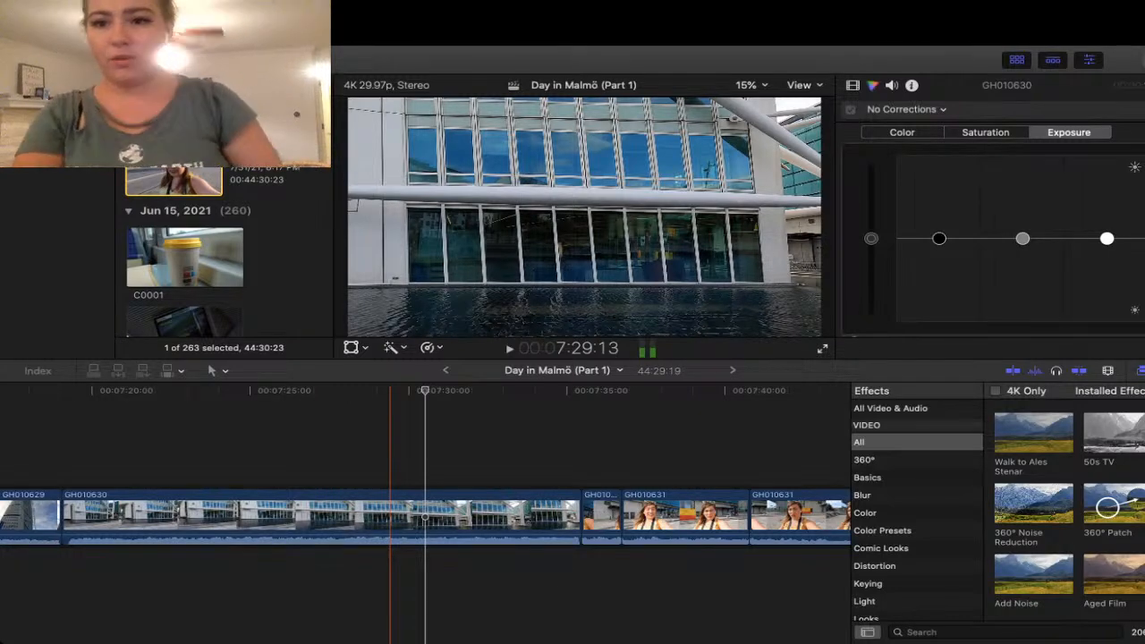
pyautogui.press('super+Tab')
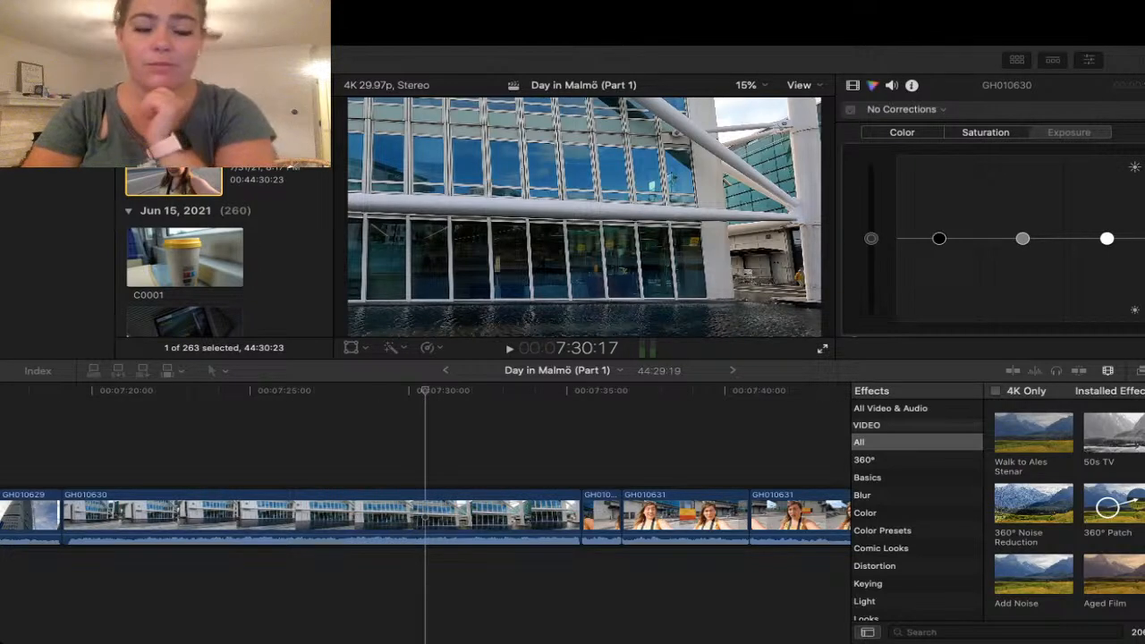
pyautogui.press('super+Tab')
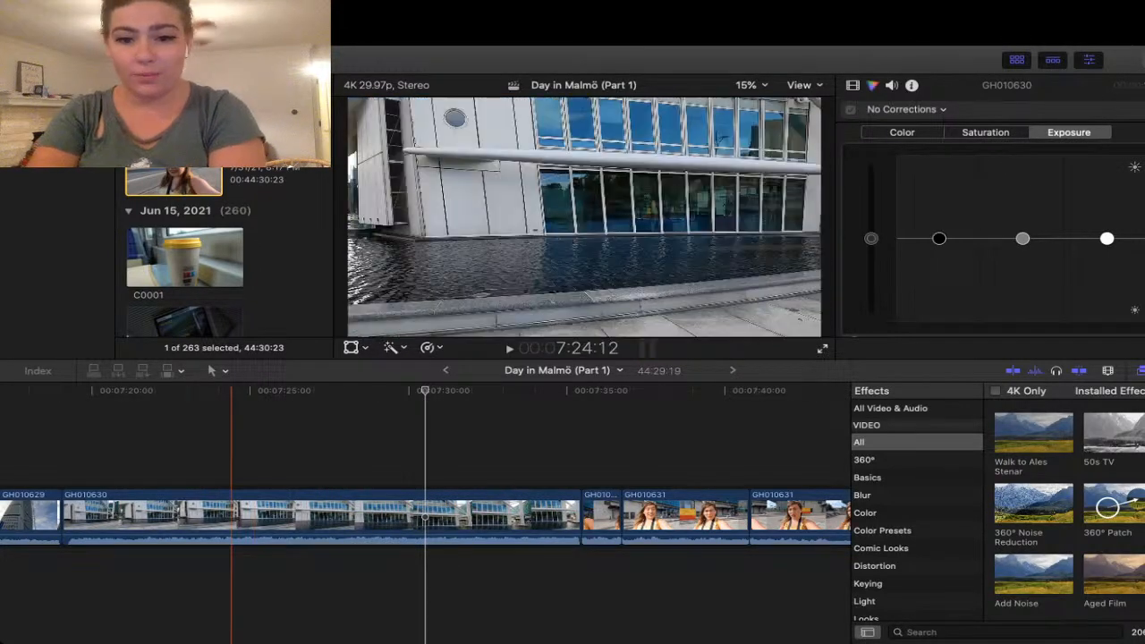
pyautogui.hscroll(-5, 409, 465)
pyautogui.hscroll(-5, 409, 465)
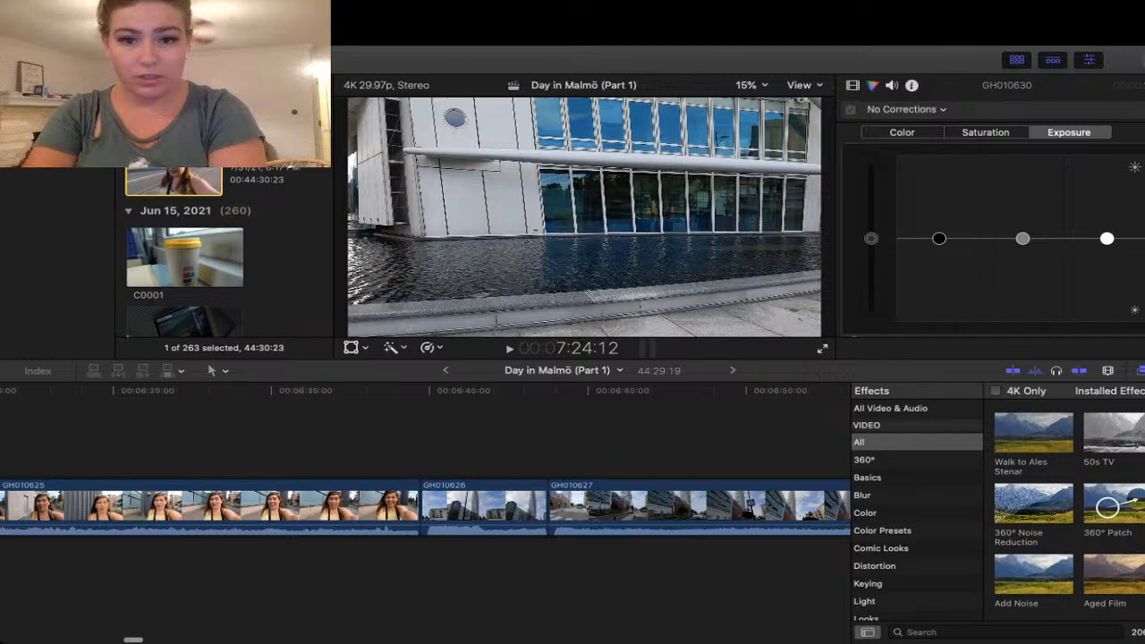
pyautogui.hscroll(-15, 409, 466)
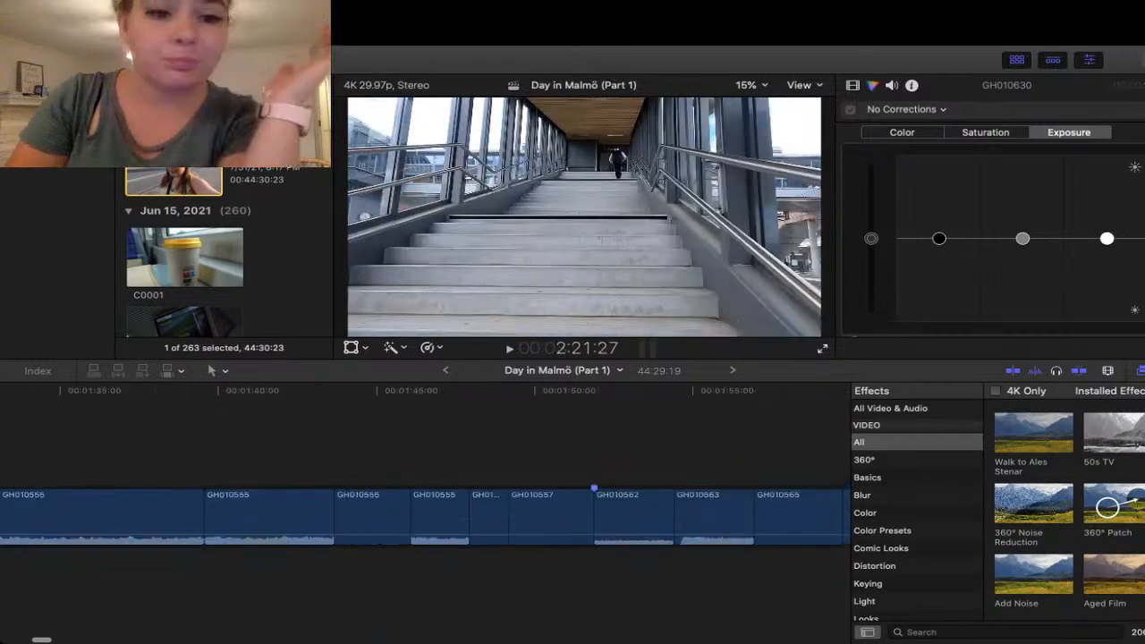
pyautogui.hscroll(-5, 409, 465)
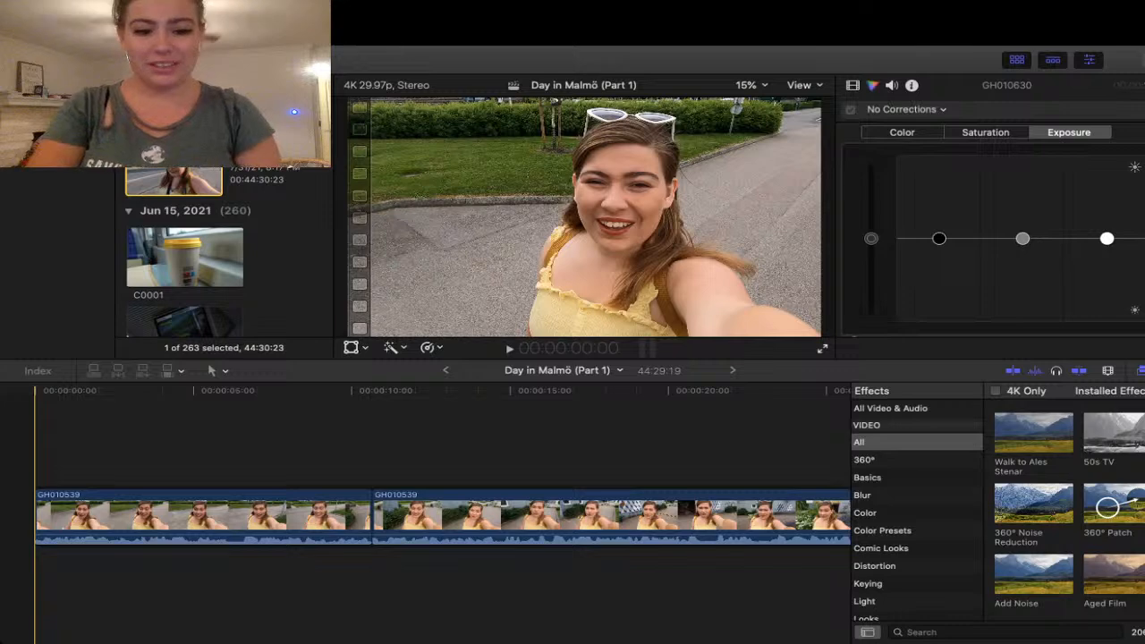
pyautogui.press('Down')
pyautogui.press('Down')
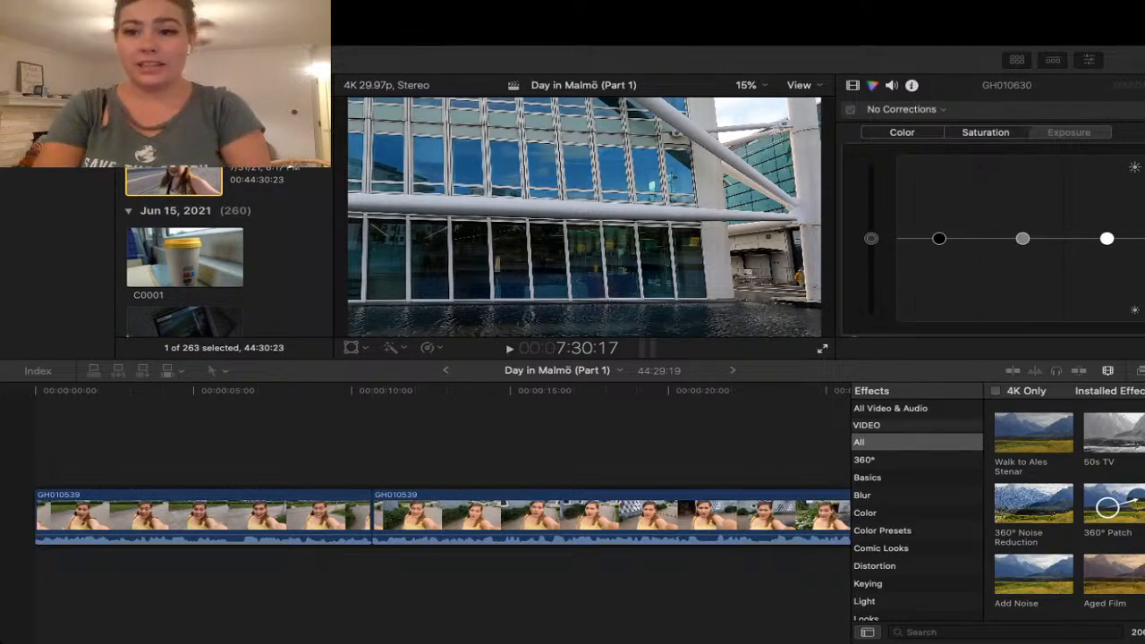
pyautogui.press('super+Tab')
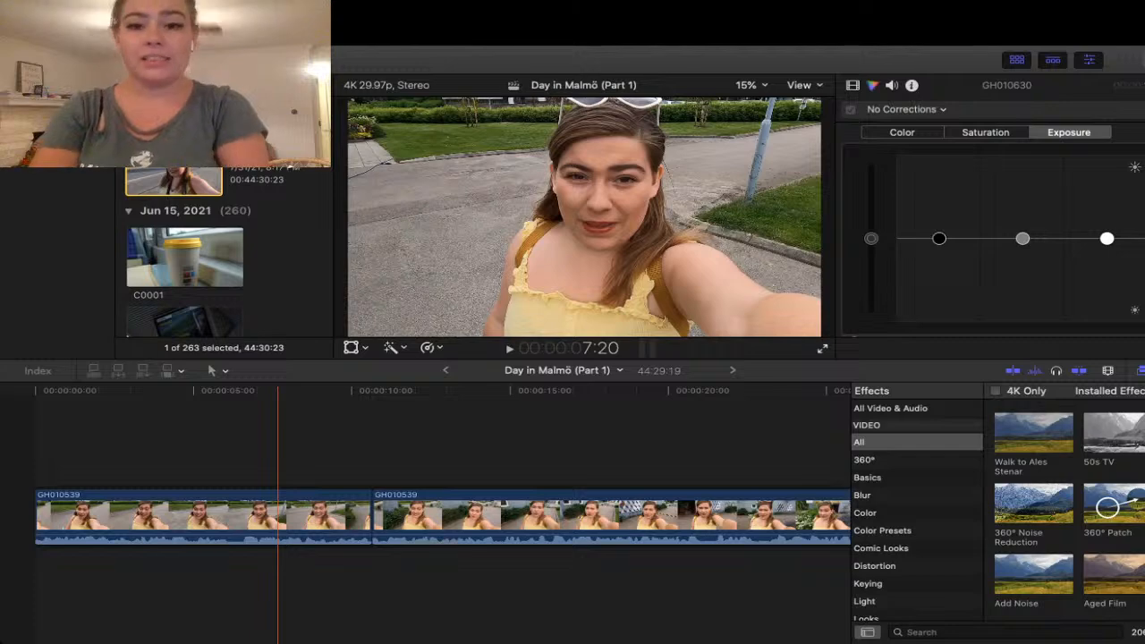
# - Play the opening GH010539 clips from the very start of the timeline and pause at about 29 seconds
pyautogui.press('Home')
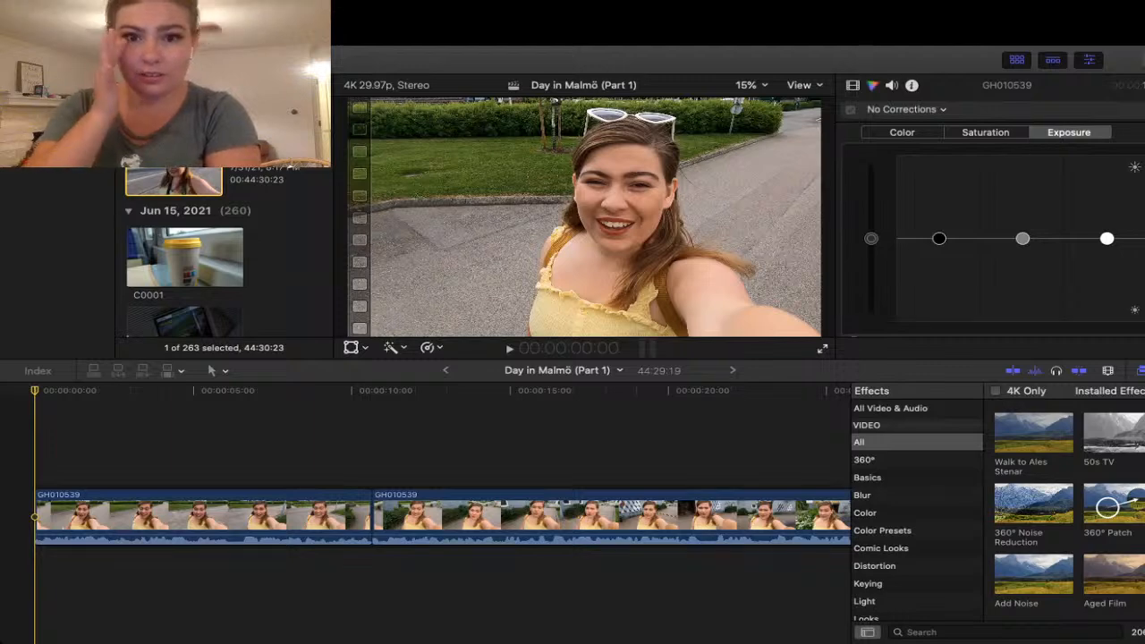
pyautogui.press('space')
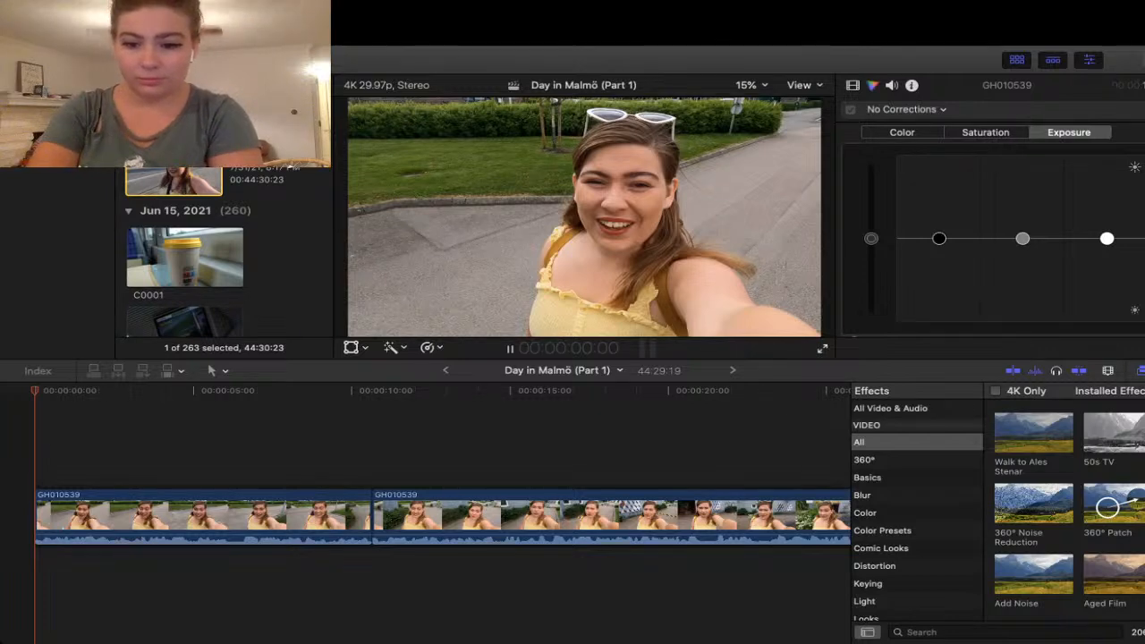
pyautogui.press('space')
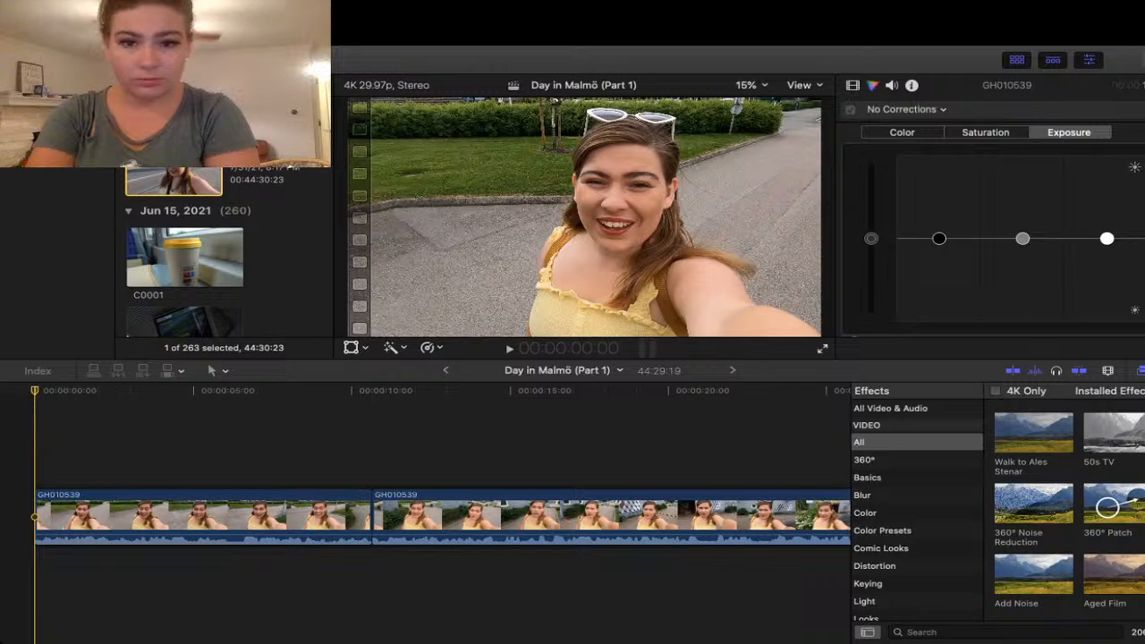
pyautogui.press('space')
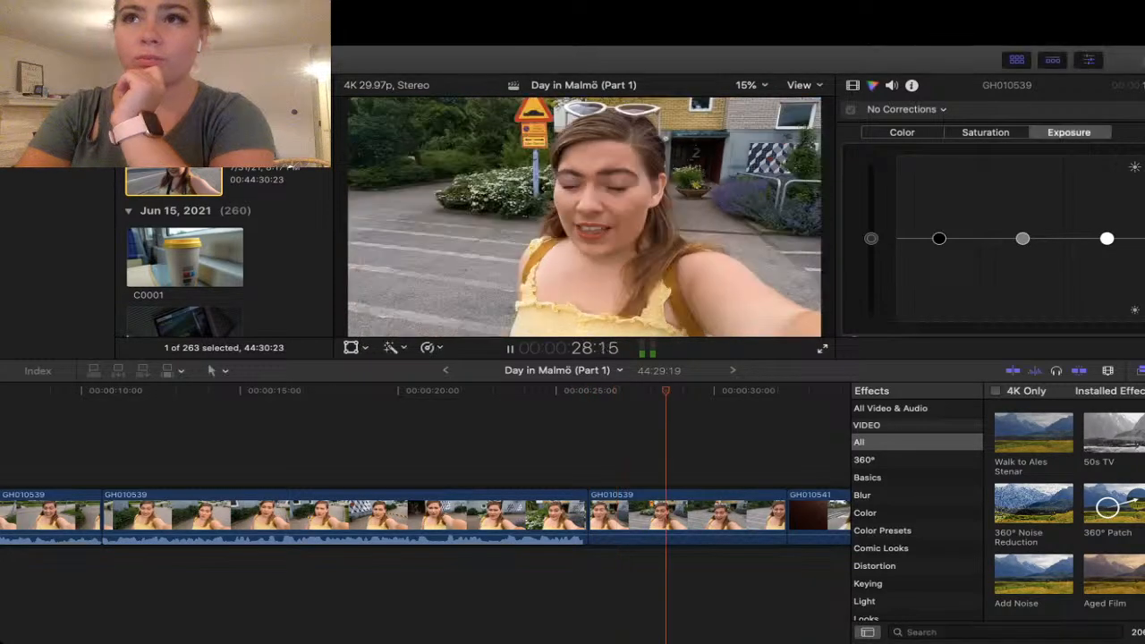
pyautogui.press('space')
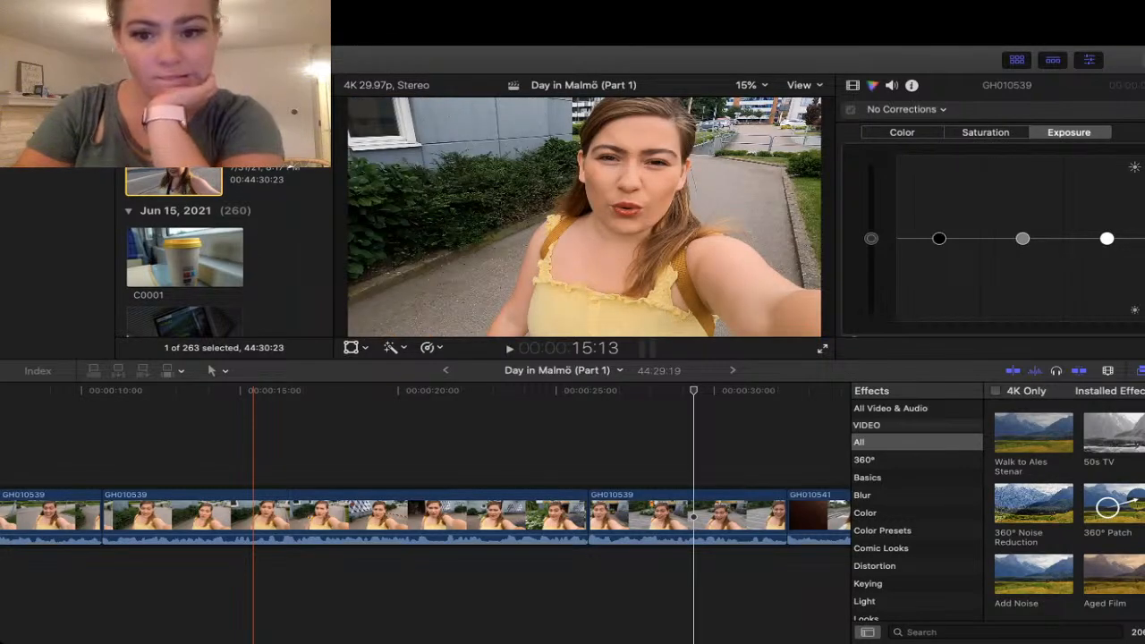
pyautogui.click(693, 517)
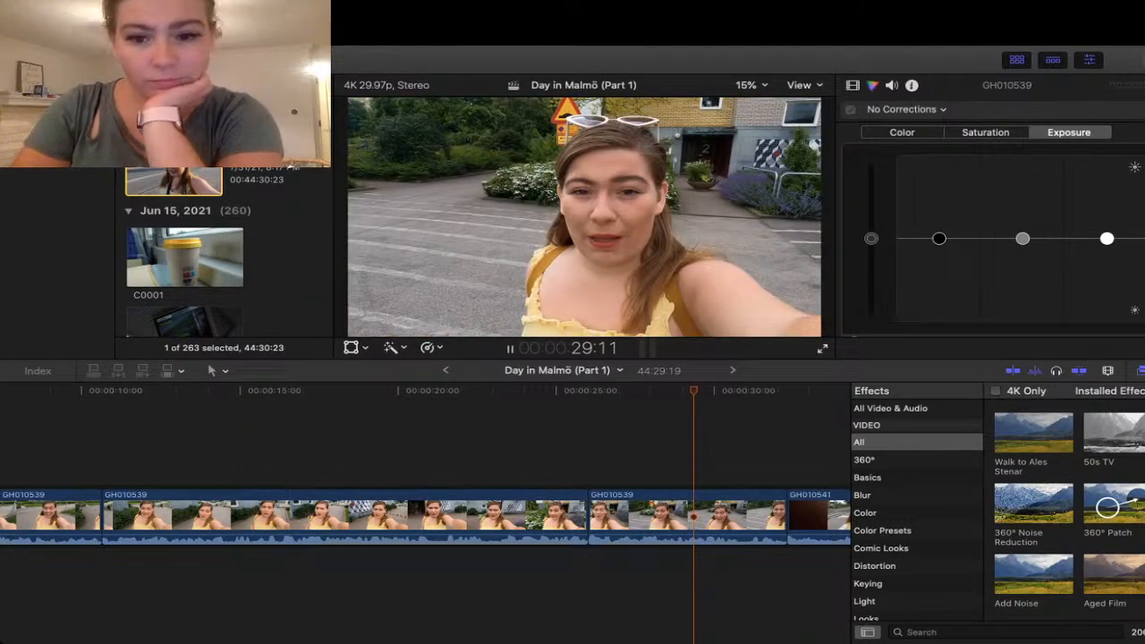
pyautogui.press('space')
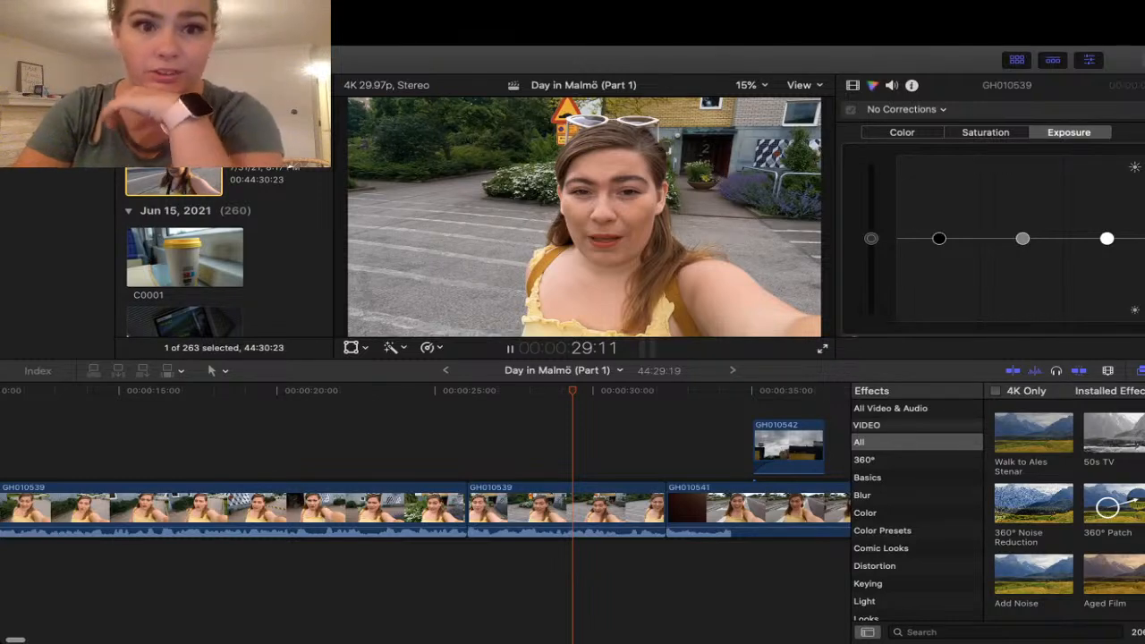
pyautogui.press('space')
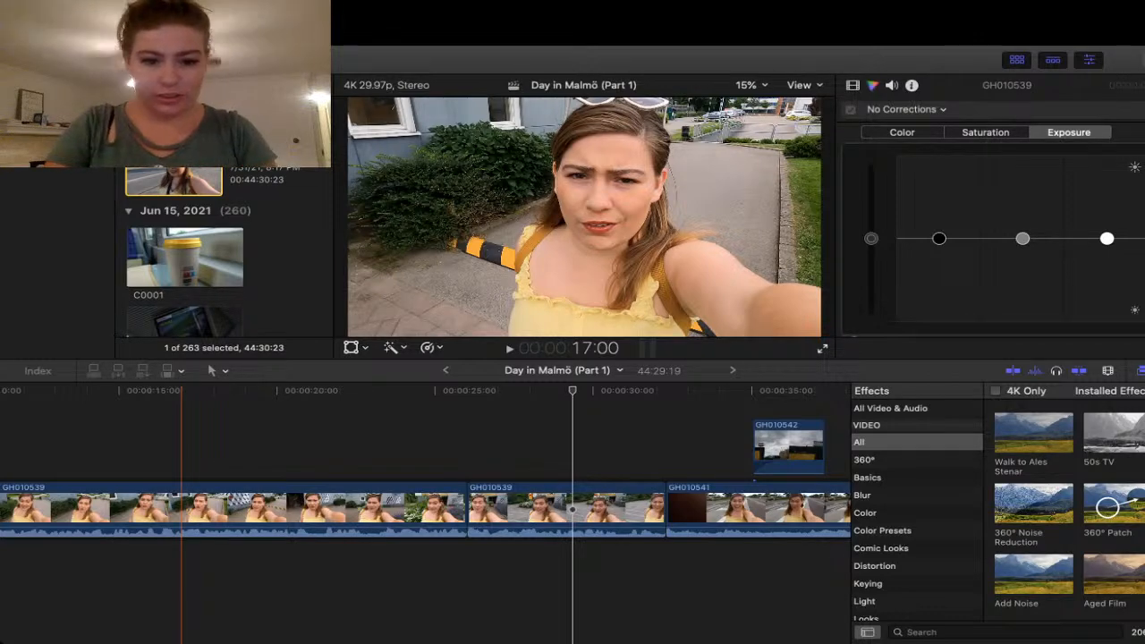
# - Preview the beginning of clip GH010541 and return the playhead to the cut where it starts
pyautogui.press('Down')
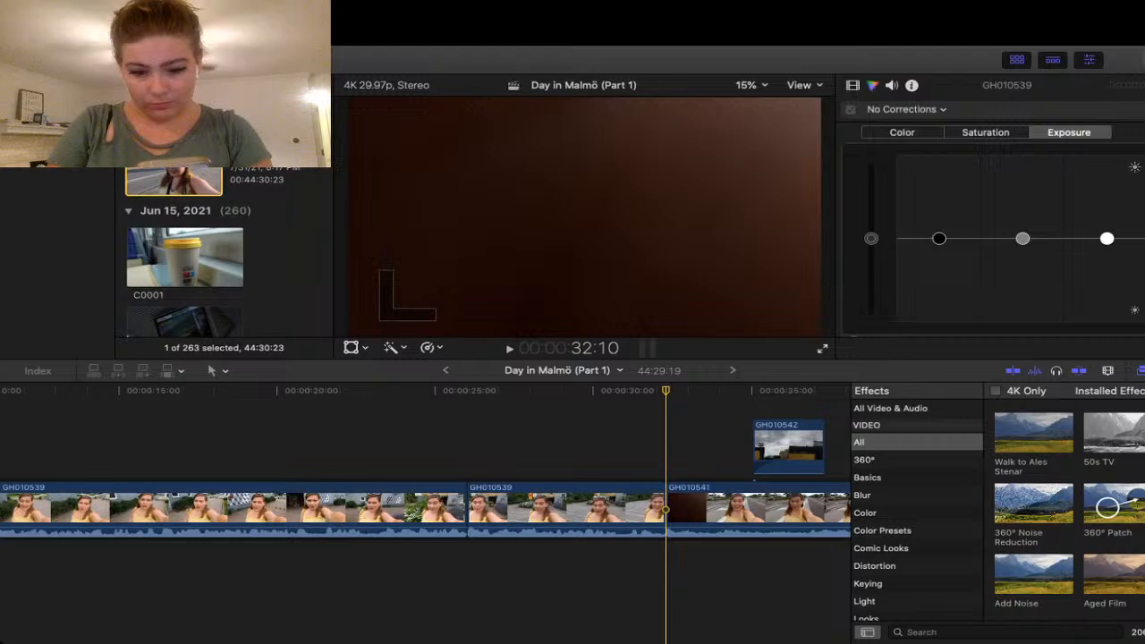
pyautogui.press('space')
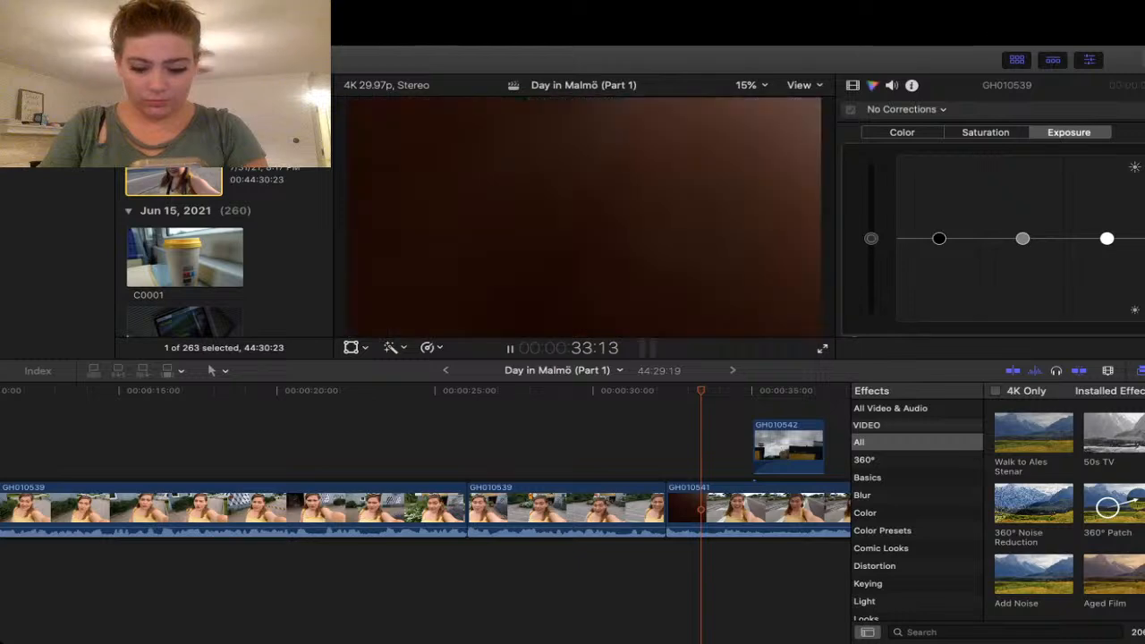
pyautogui.press('Up')
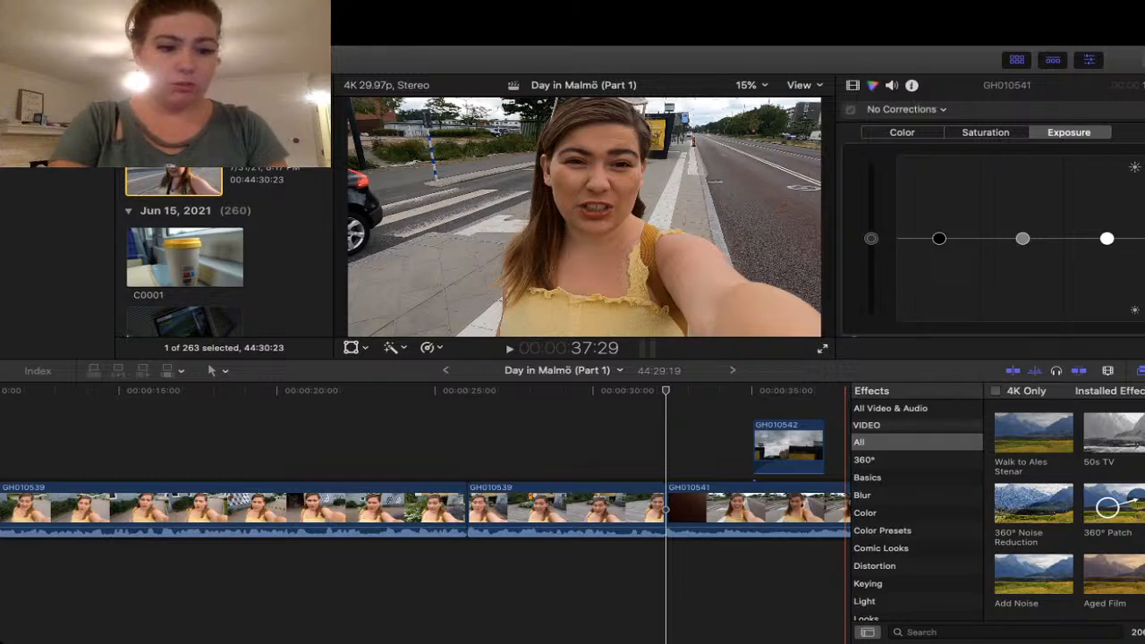
pyautogui.press('super+Tab')
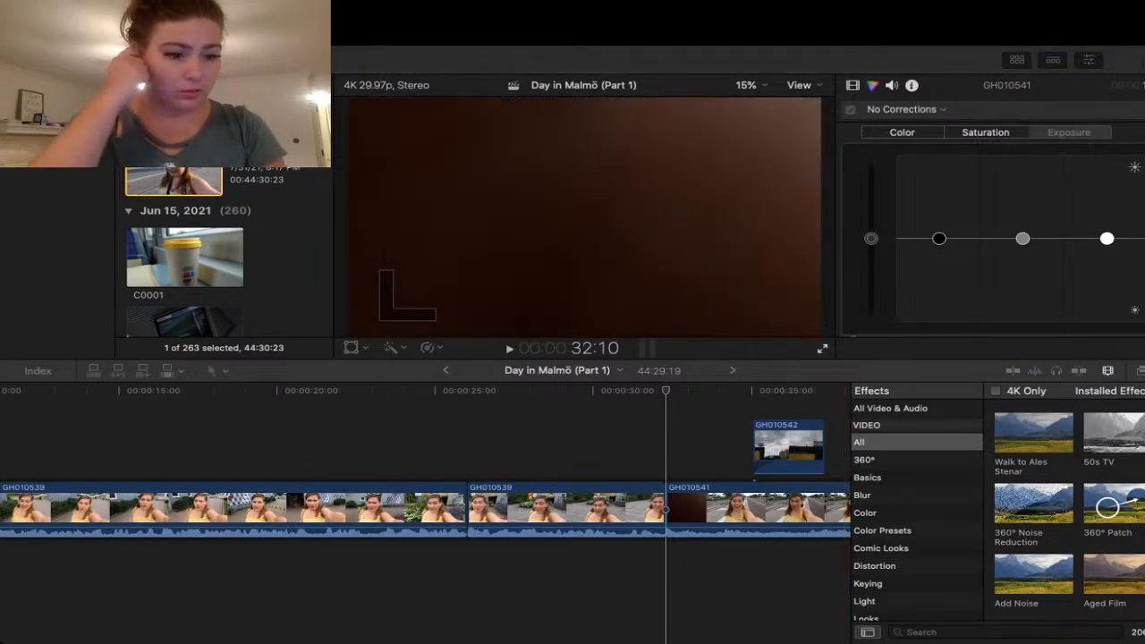
pyautogui.press('super+Tab')
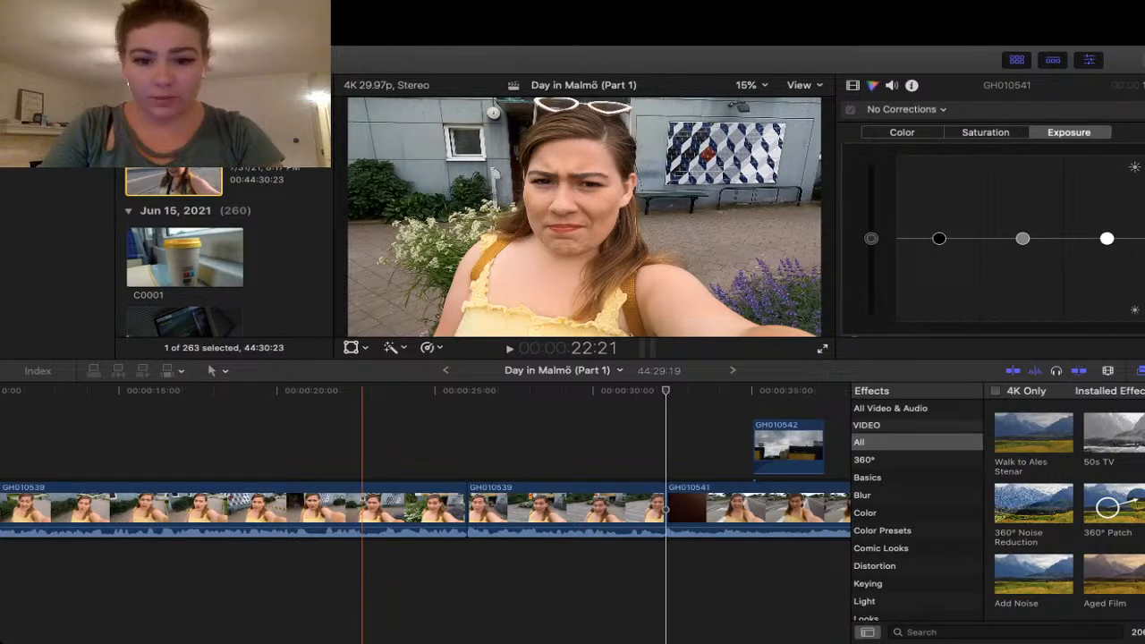
# - Review the footage from about 25 seconds across the GH010541 cut, including playback from the start of the first connected GH010542 clip
pyautogui.click(446, 447)
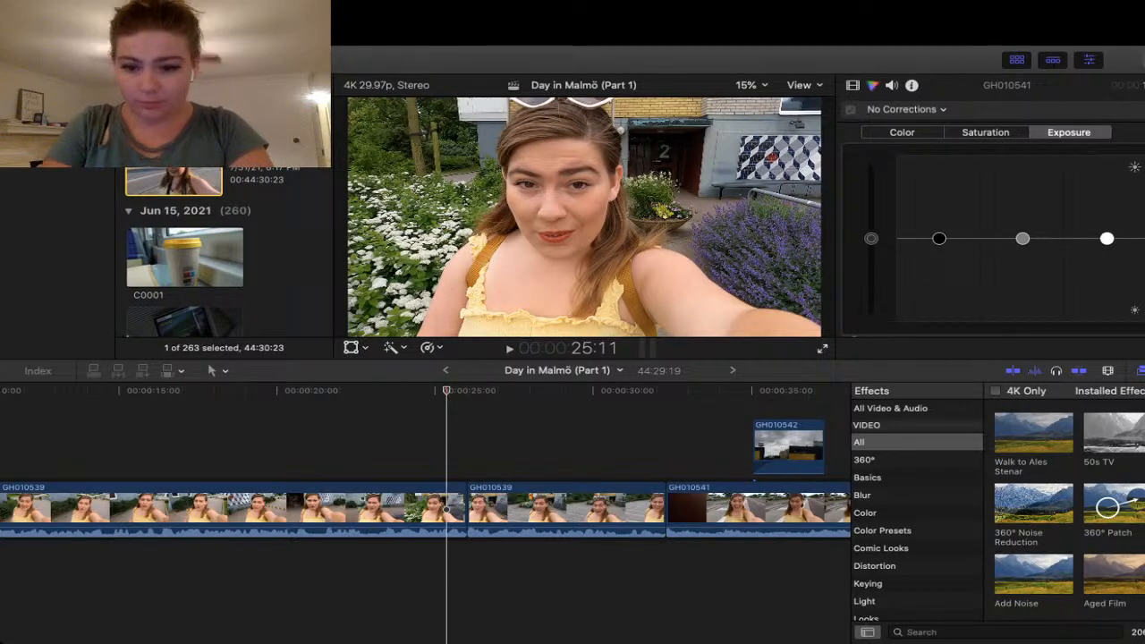
pyautogui.press('space')
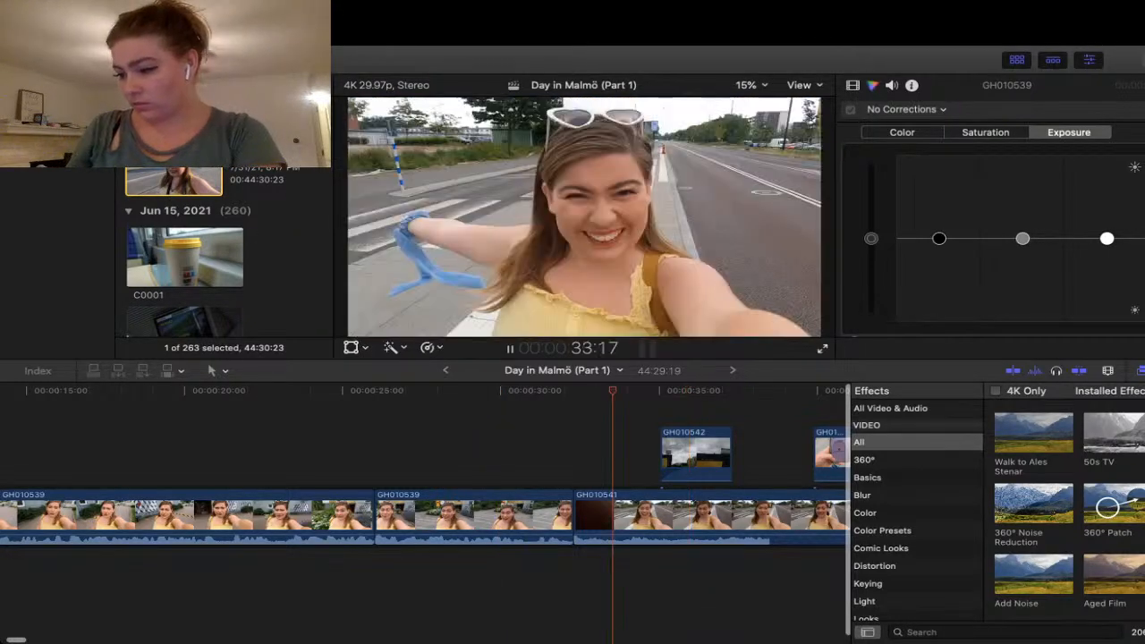
pyautogui.press('space')
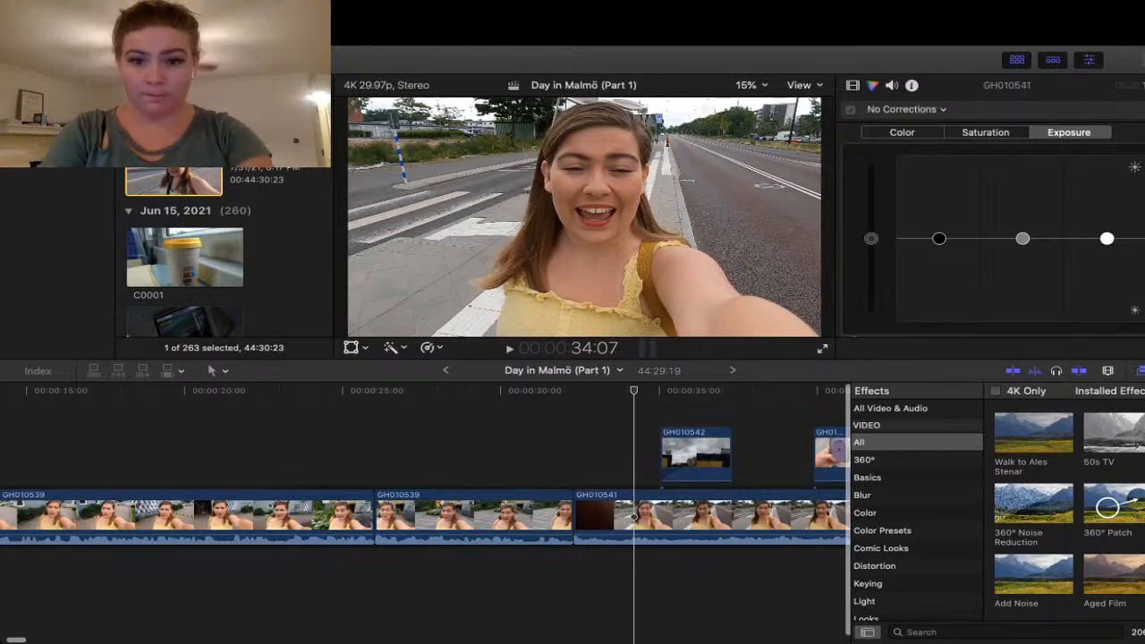
pyautogui.press('Down')
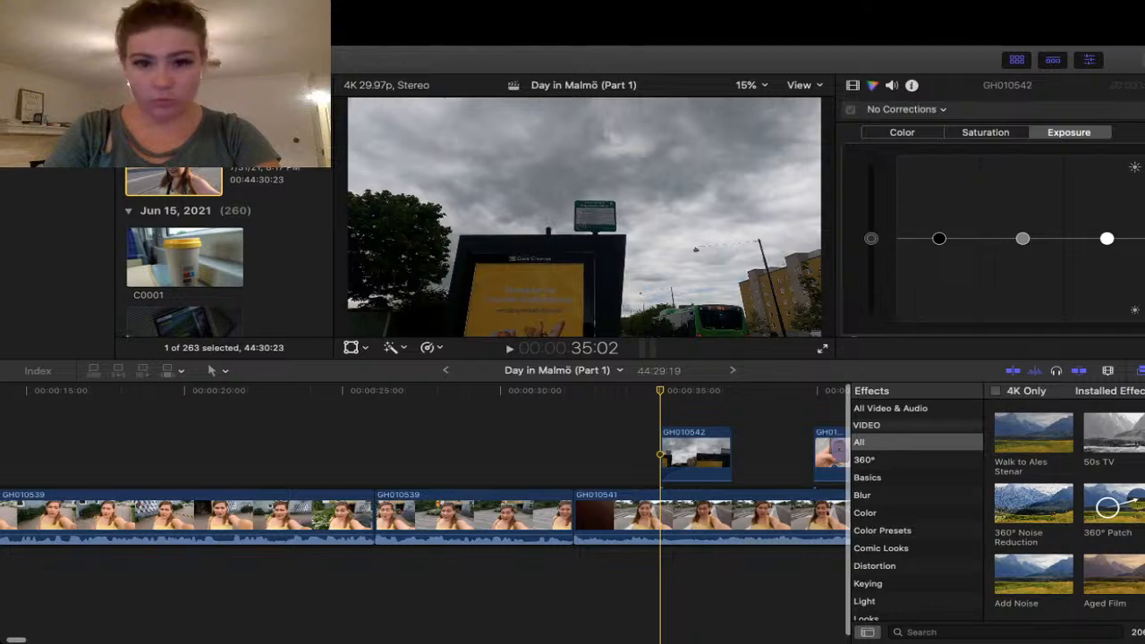
pyautogui.press('space')
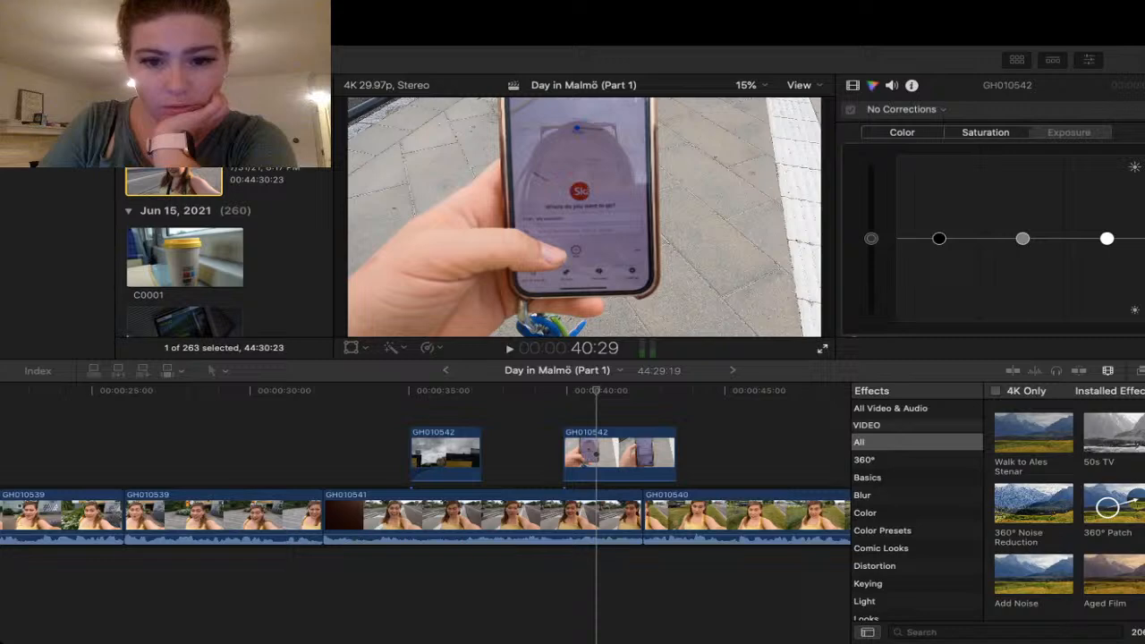
# - Continue playback from the connected GH010542 phone shot, and replay the section from just before GH010541 into clip GH010540
pyautogui.click(529, 456)
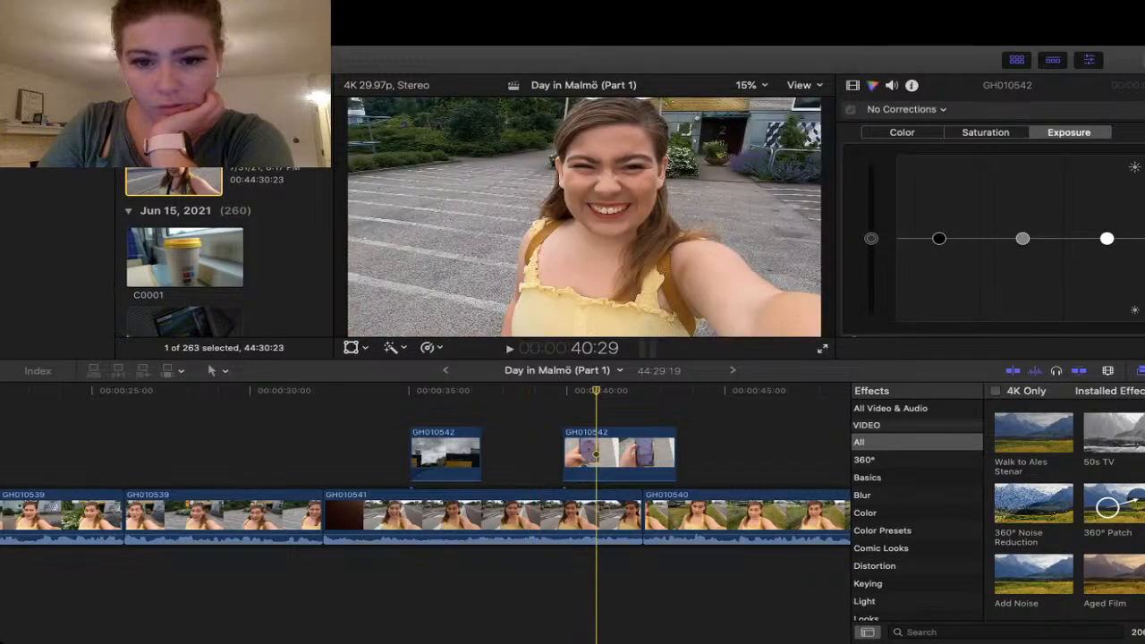
pyautogui.press('space')
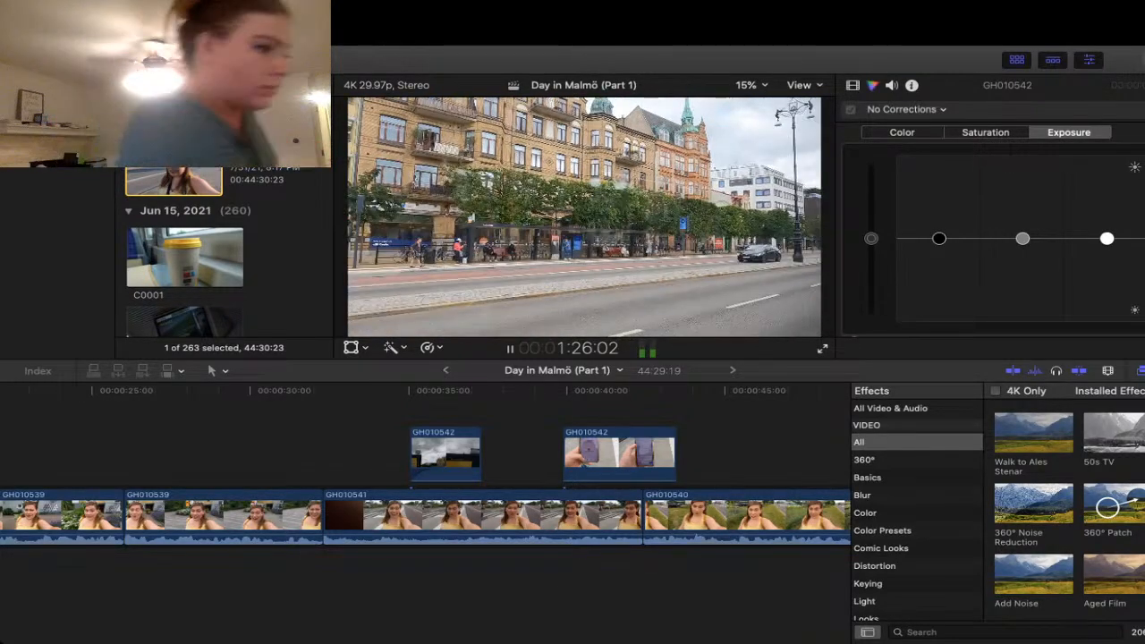
pyautogui.click(607, 455)
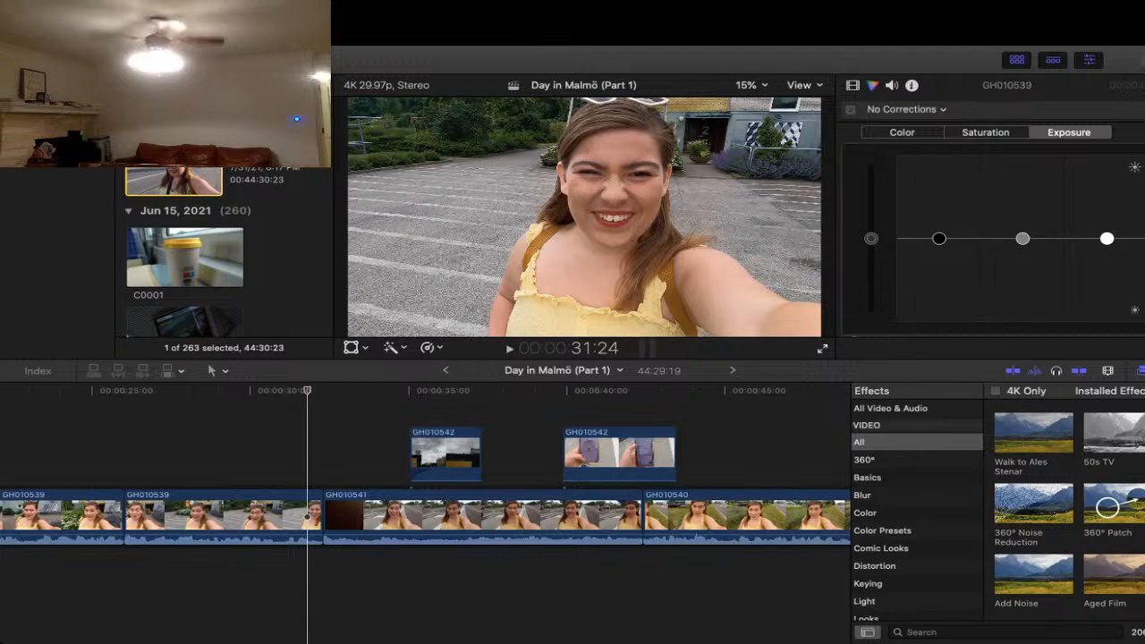
pyautogui.press('space')
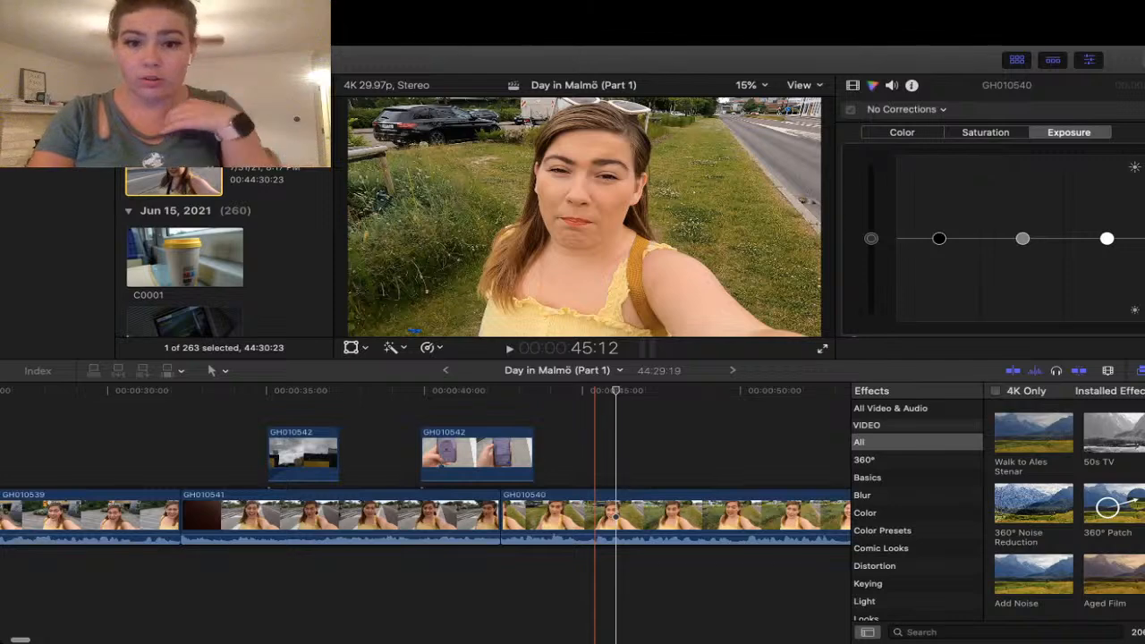
# - Look over the remaining timeline from clip GH010540 to the GH010566 train clips around 2:30
pyautogui.hscroll(5, 426, 515)
pyautogui.hscroll(15, 642, 466)
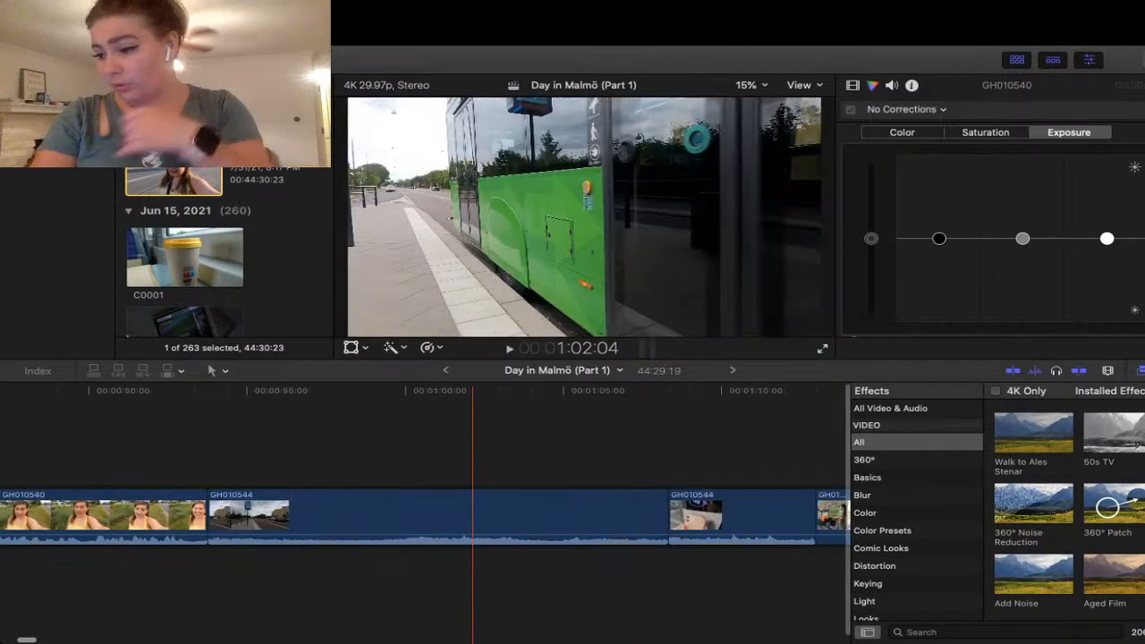
pyautogui.hscroll(10, 425, 465)
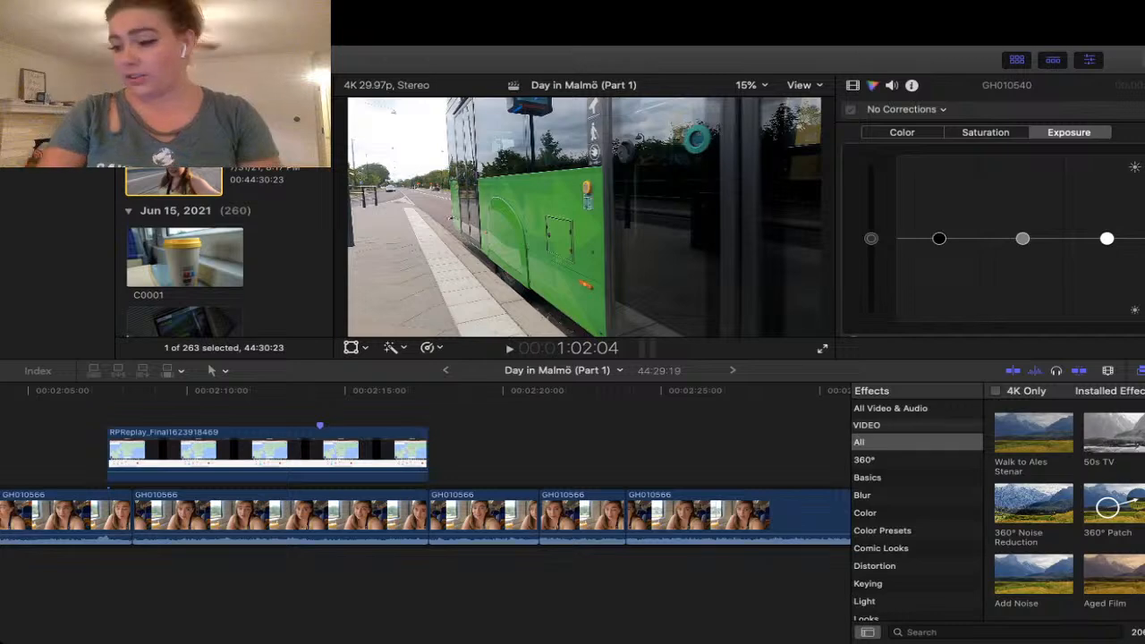
pyautogui.hscroll(8, 349, 465)
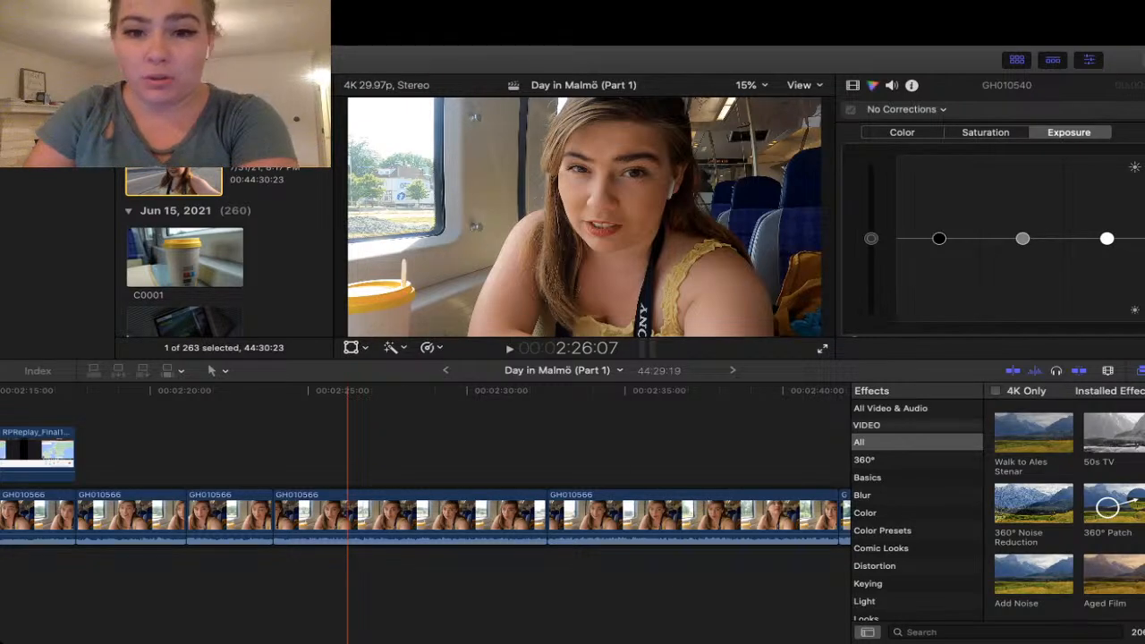
pyautogui.hscroll(4, 643, 501)
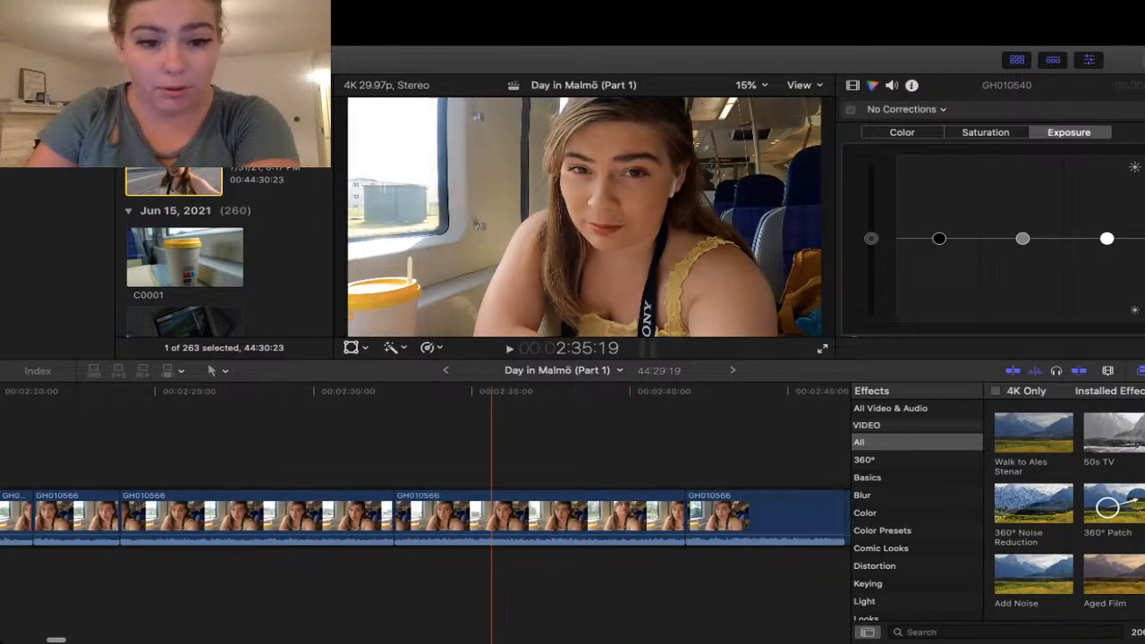
pyautogui.hscroll(4, 491, 501)
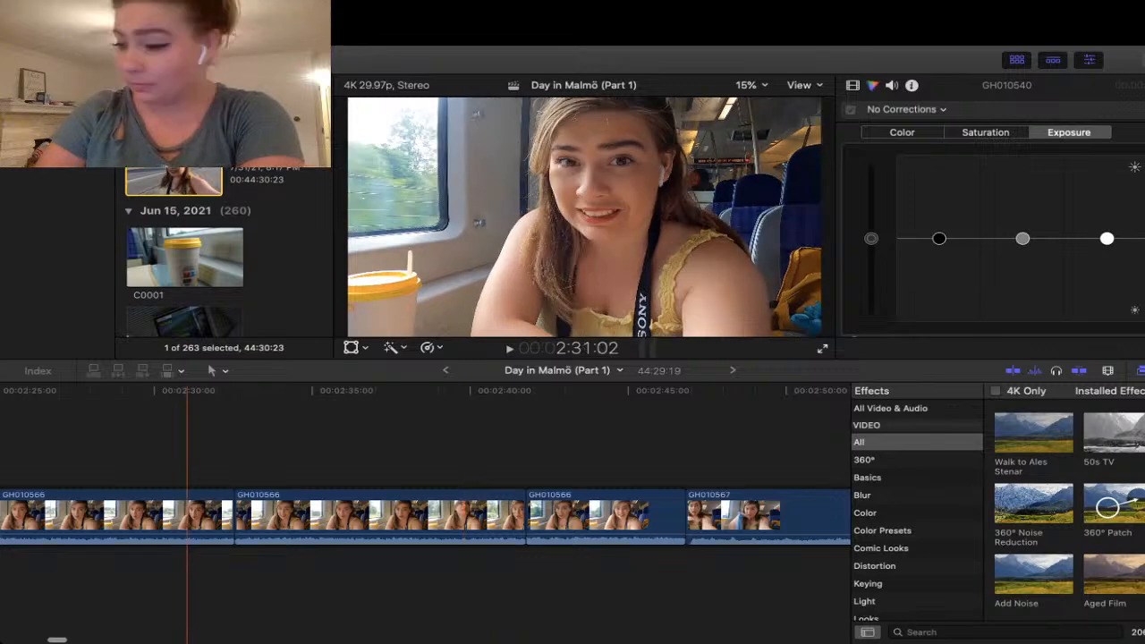
# - Stop playback around 2:31 and return the playhead to just before the connected RPReplay map clip, at 2:06:29
pyautogui.press('space')
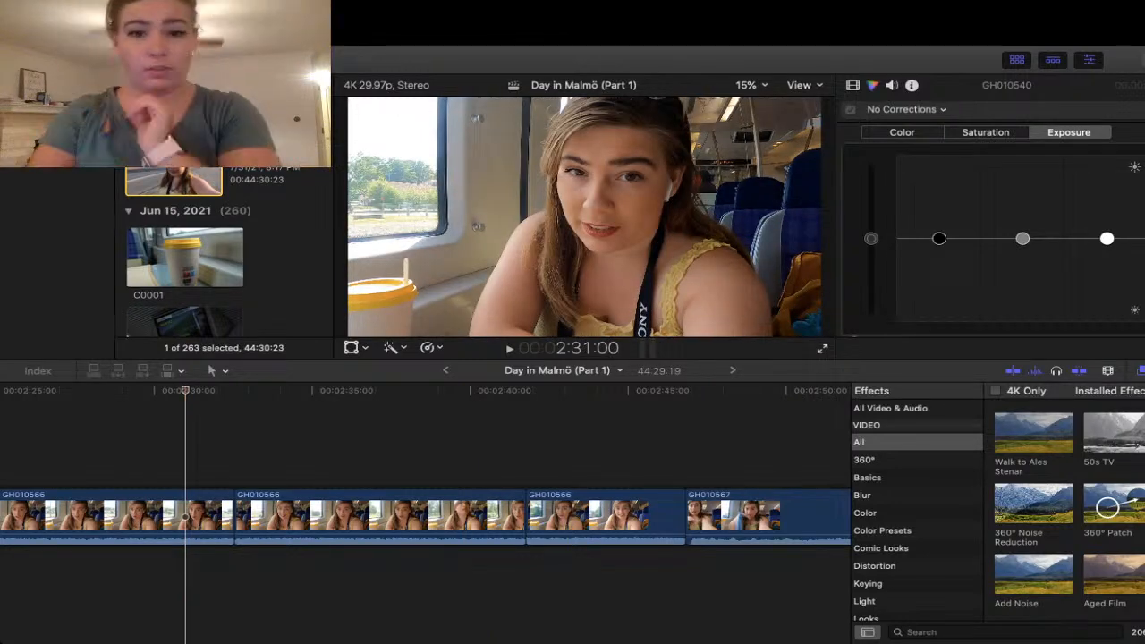
pyautogui.hscroll(-2, 316, 501)
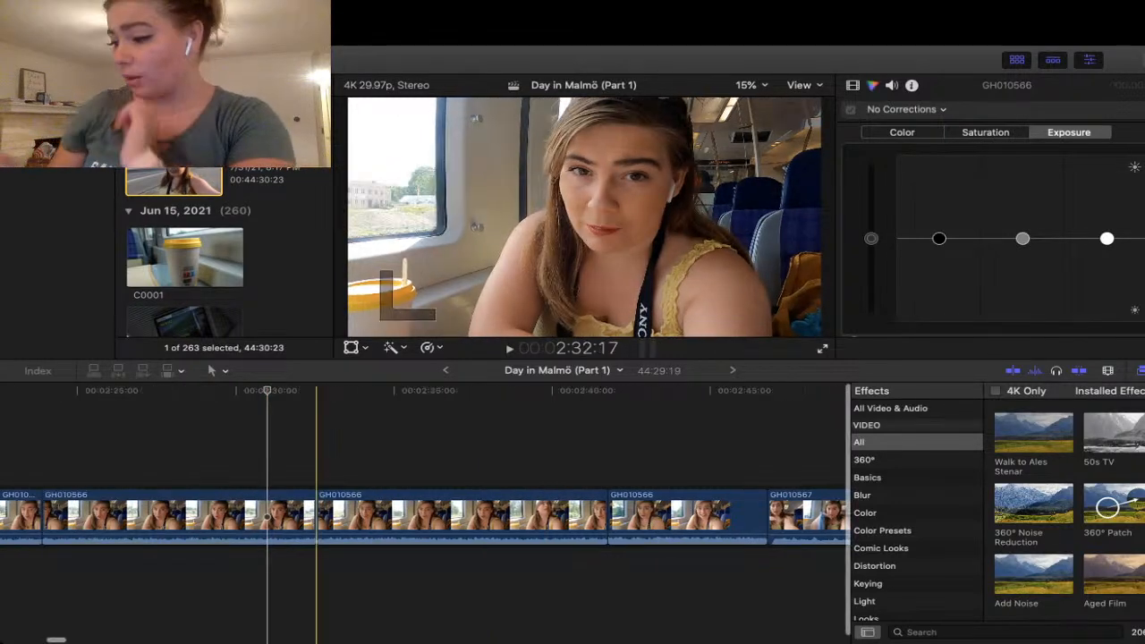
pyautogui.hscroll(-10, 316, 501)
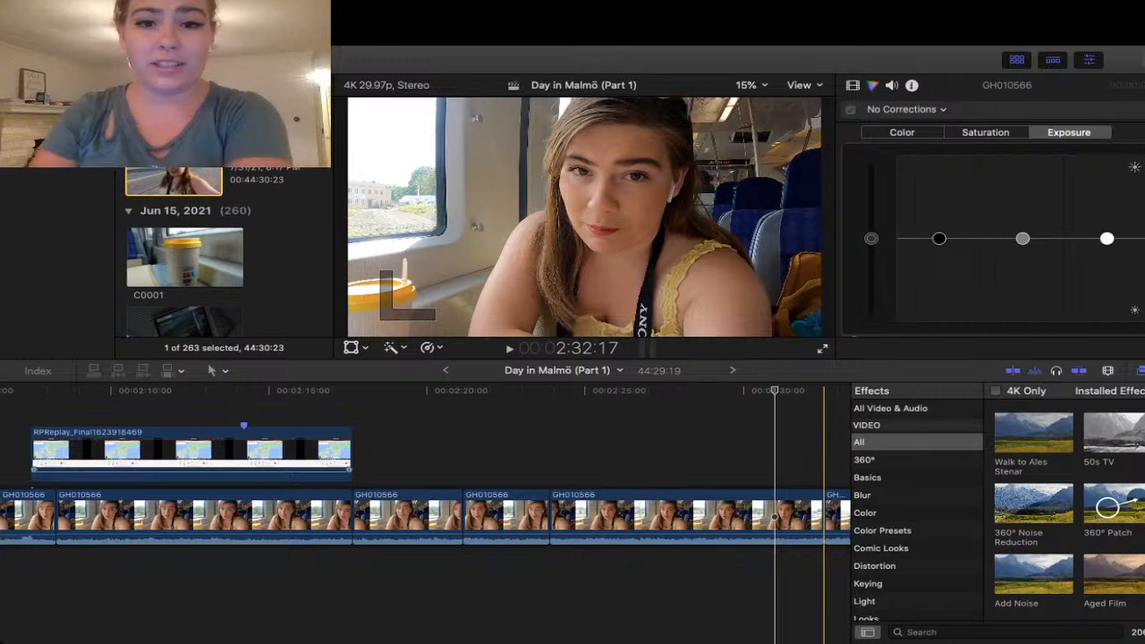
pyautogui.hscroll(-6, 824, 501)
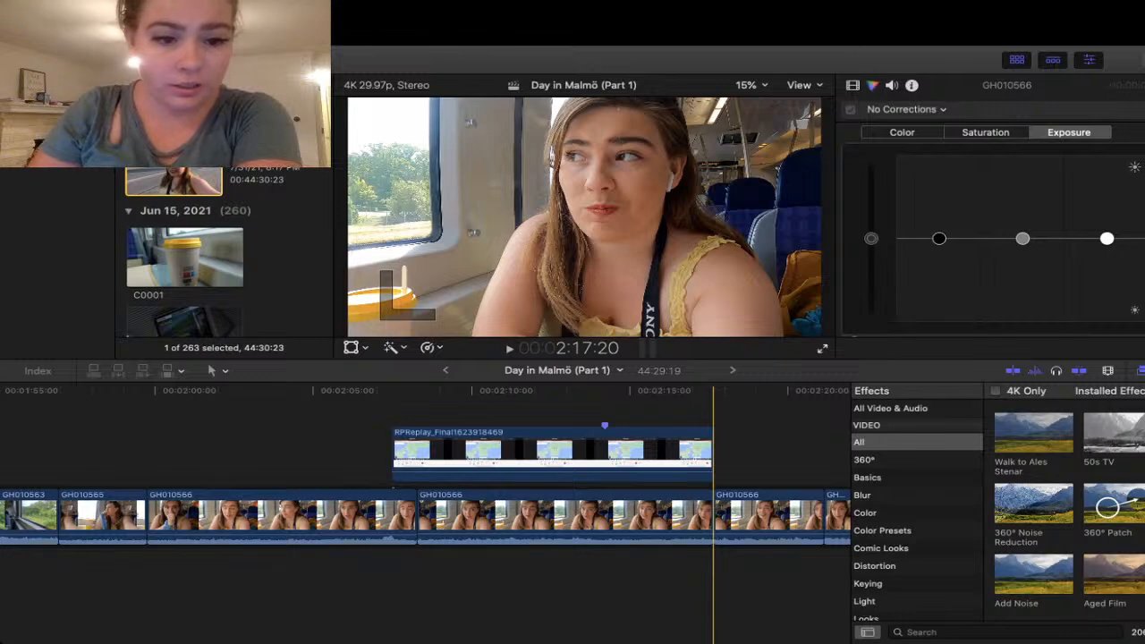
pyautogui.click(342, 394)
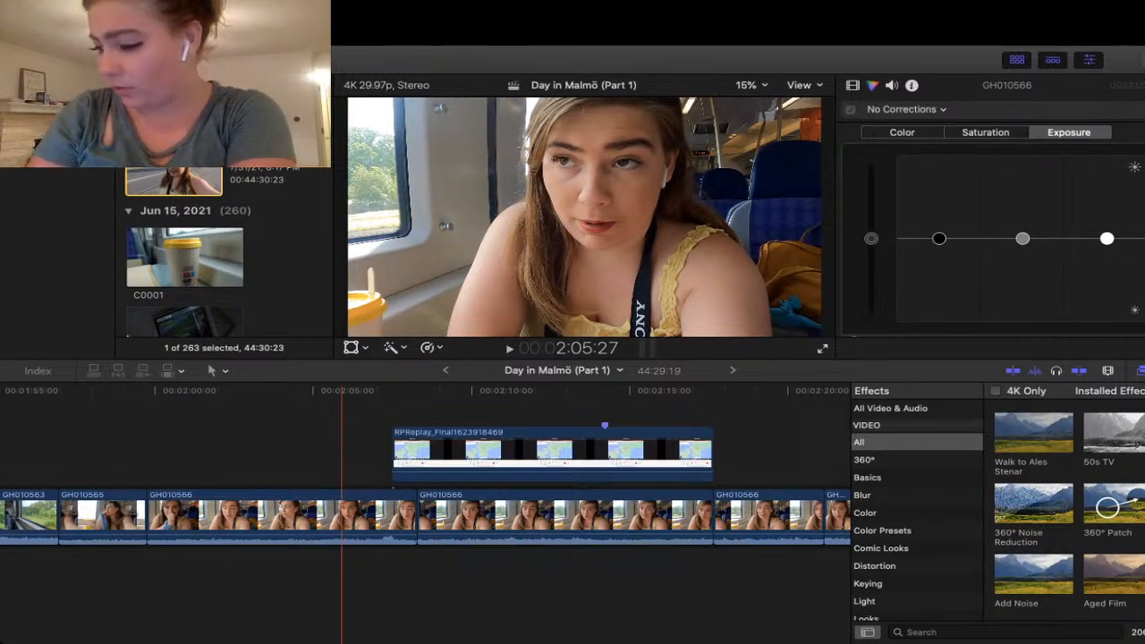
pyautogui.click(376, 391)
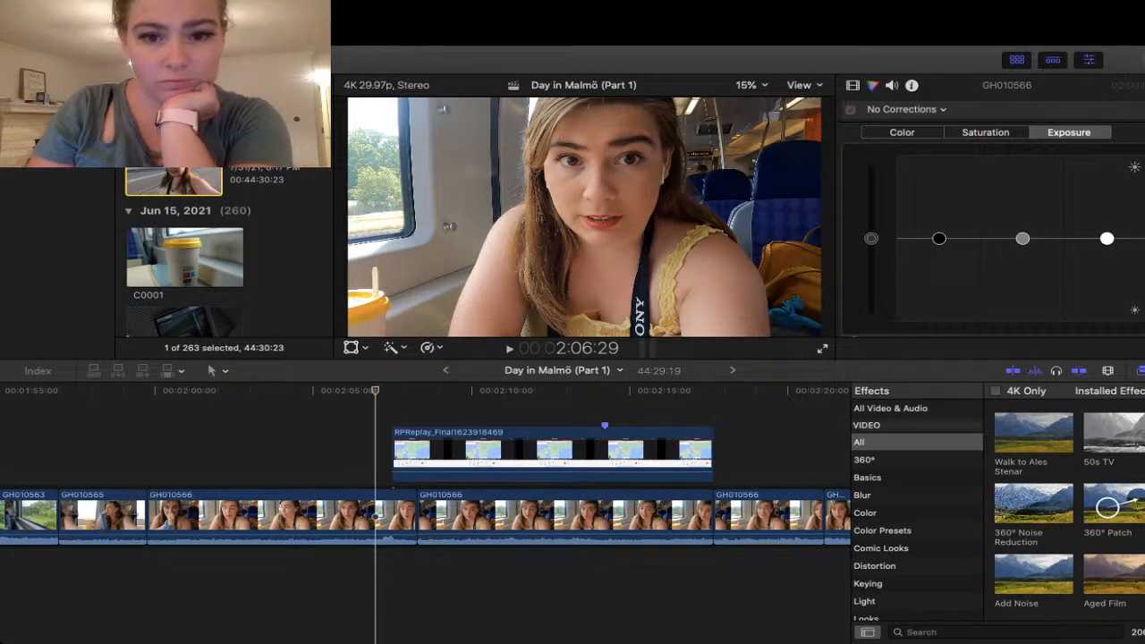
# - Review the start of the connected RPReplay map clip, pausing playback at 2:08:09 and resuming it
pyautogui.press('space')
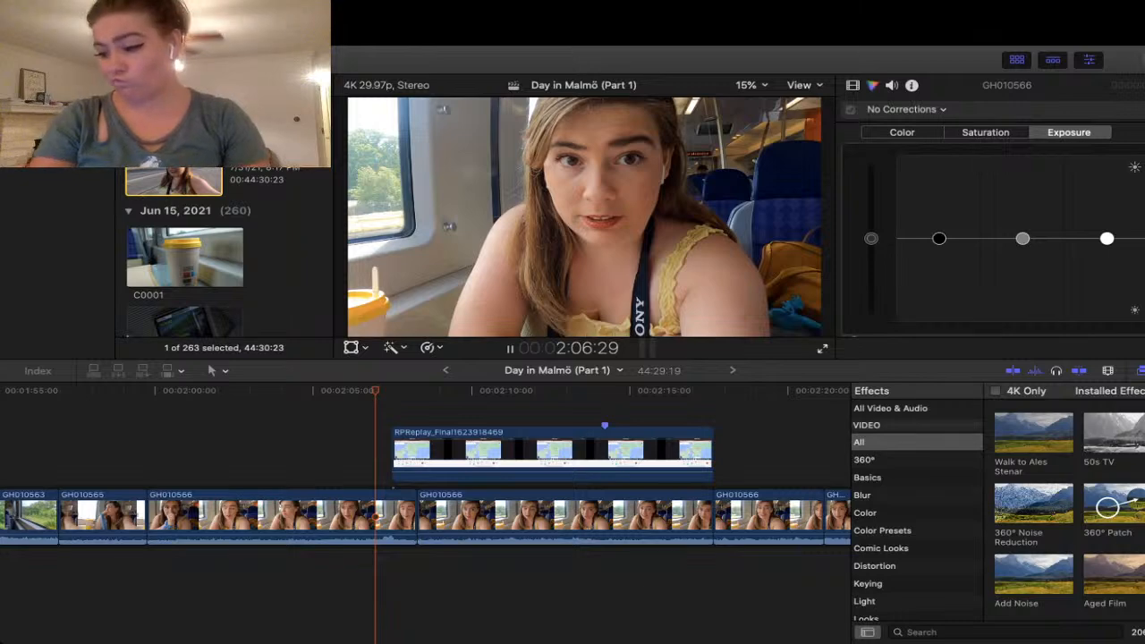
pyautogui.press('space')
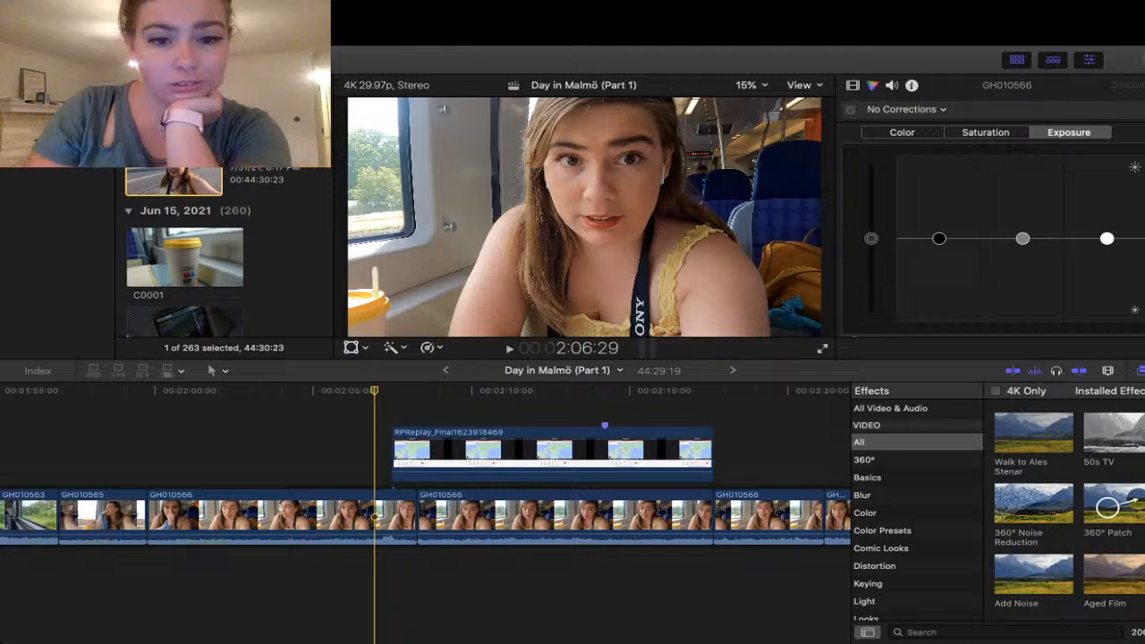
pyautogui.press('Down')
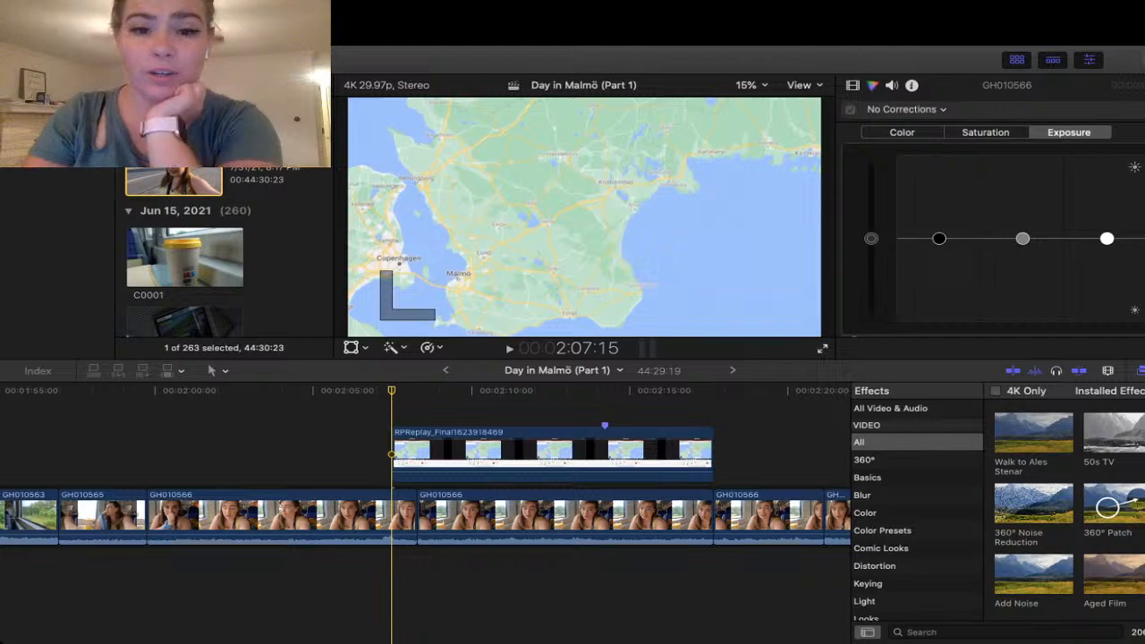
pyautogui.press('space')
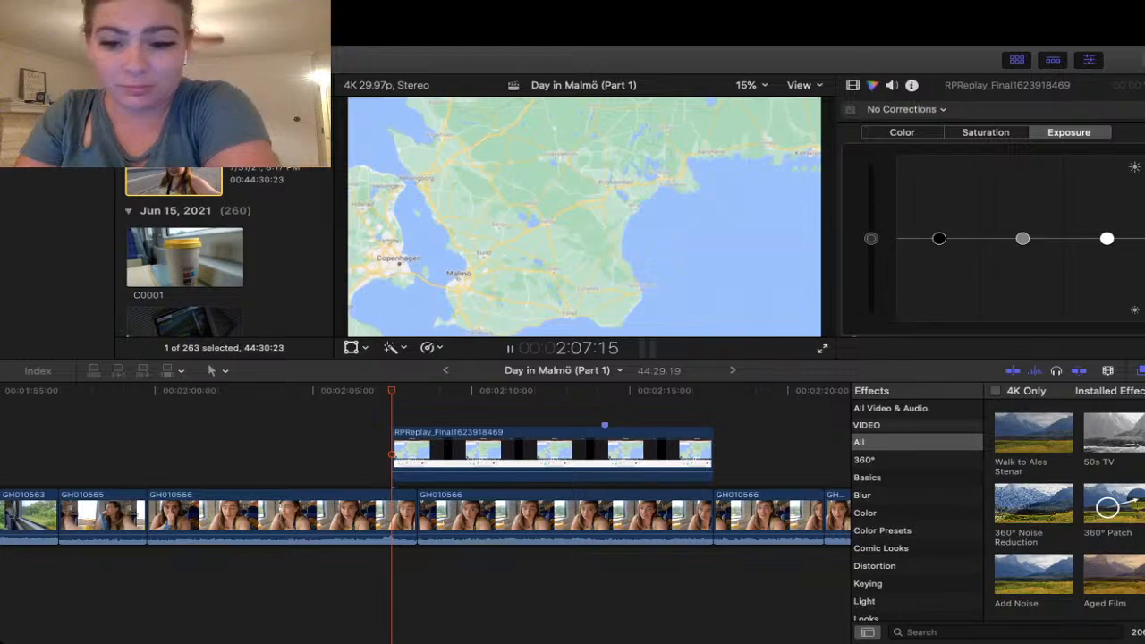
pyautogui.hscroll(3, 426, 514)
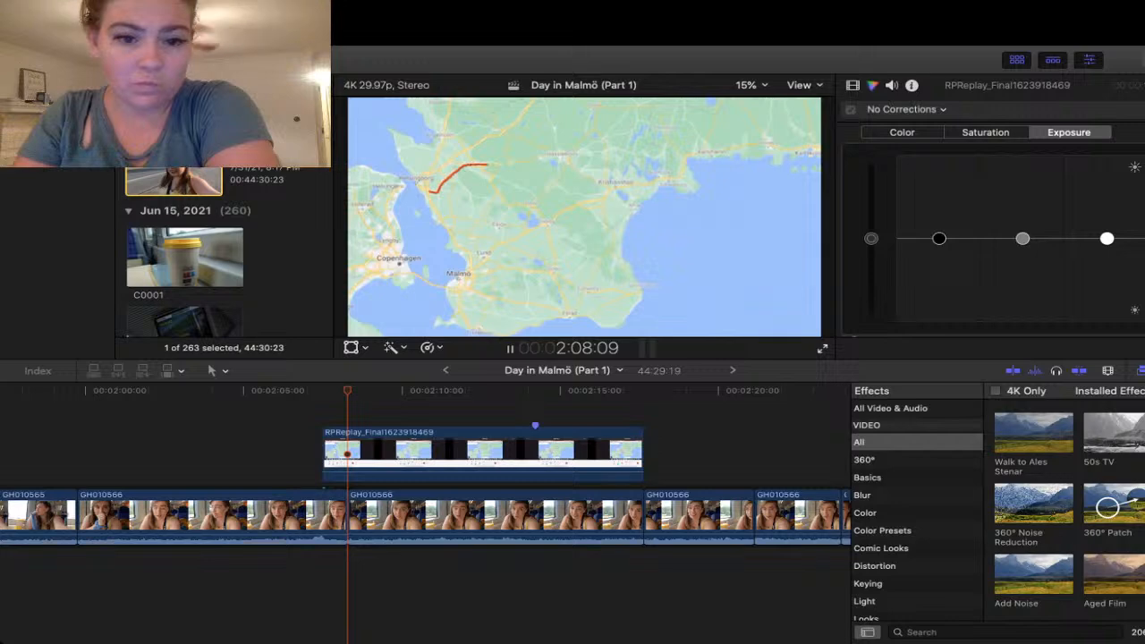
pyautogui.press('space')
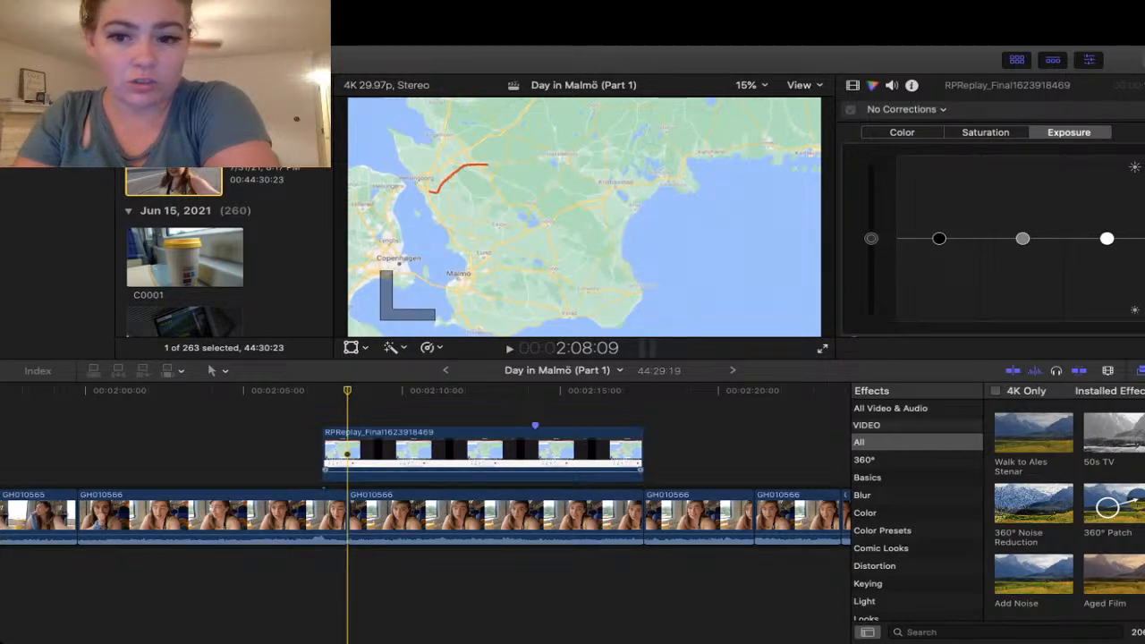
pyautogui.press('space')
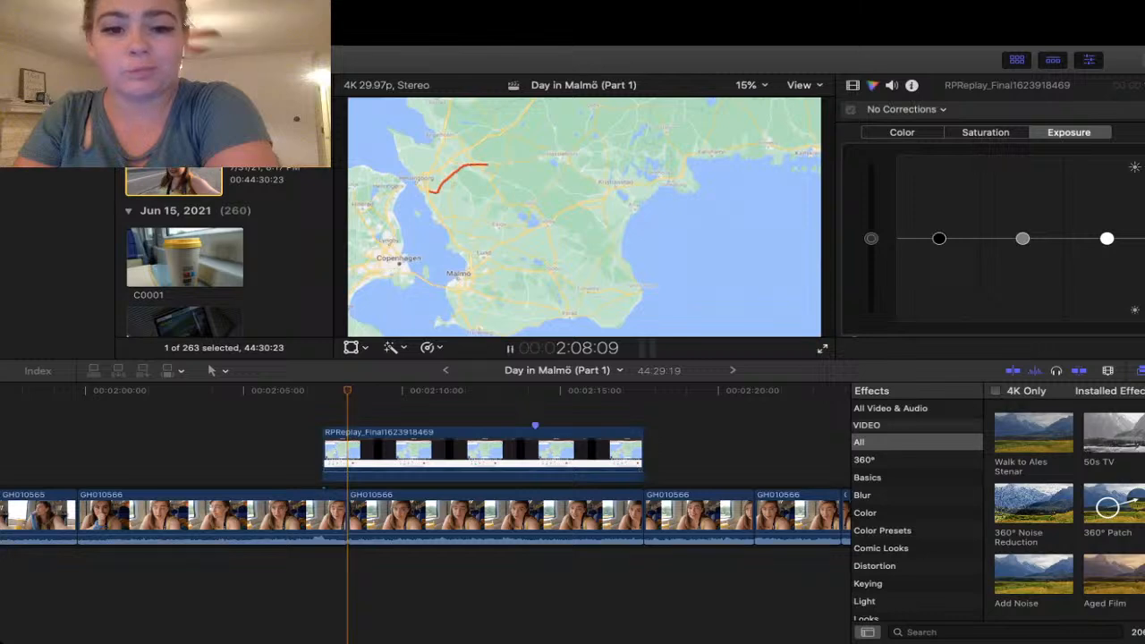
# - Watch the rest of the map route animation and continue playback through the GH010566 train clips
pyautogui.hscroll(3, 425, 501)
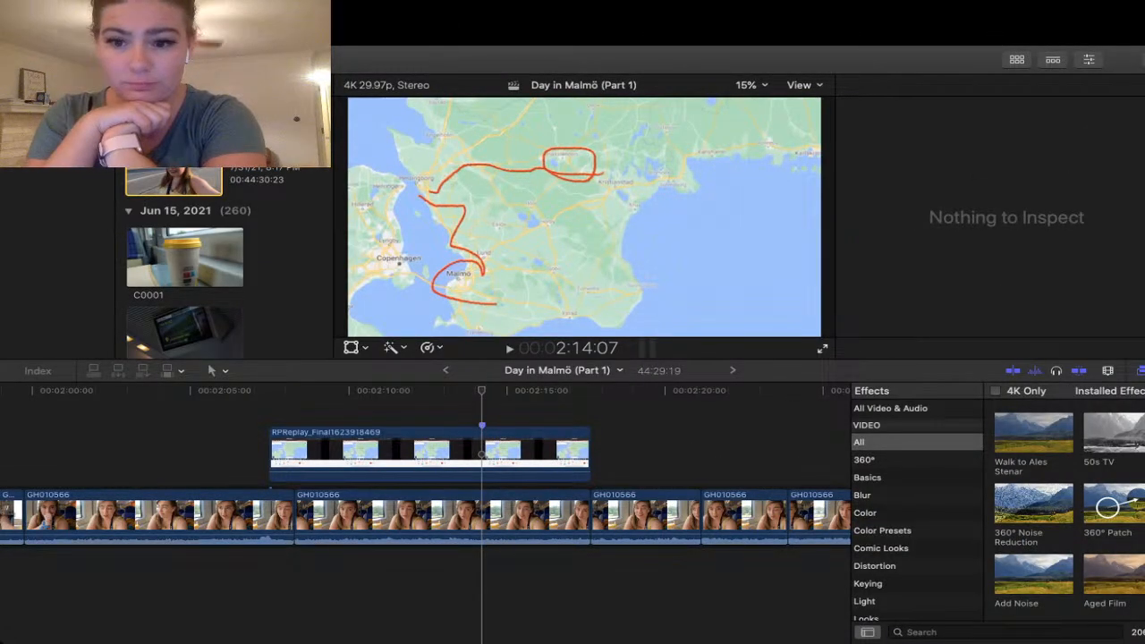
pyautogui.press('space')
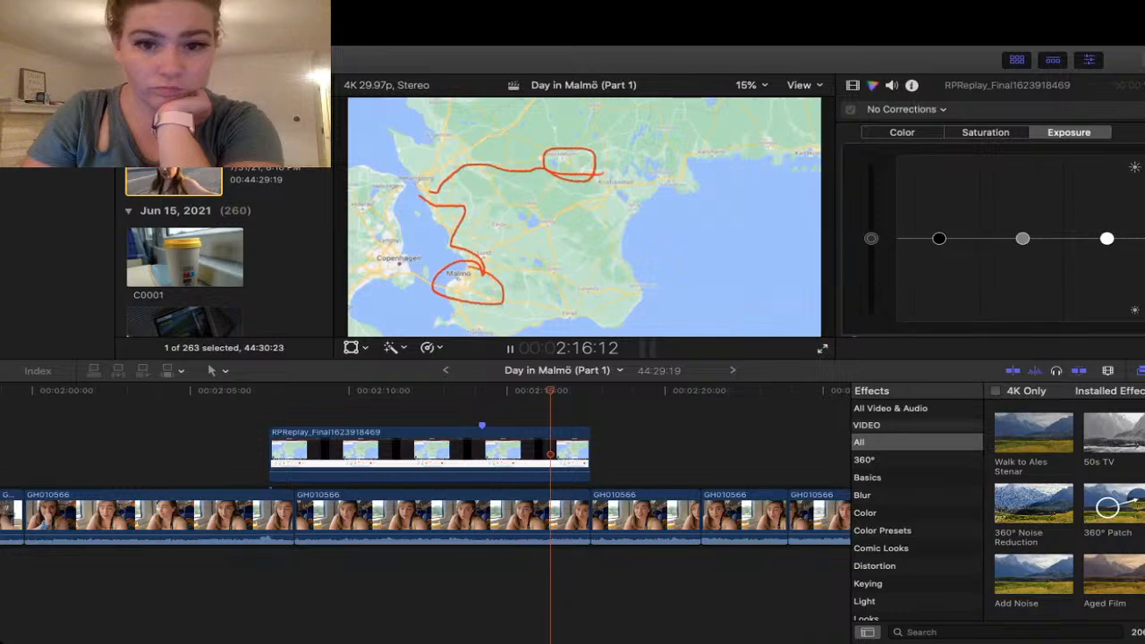
pyautogui.press('space')
pyautogui.press('super+Tab')
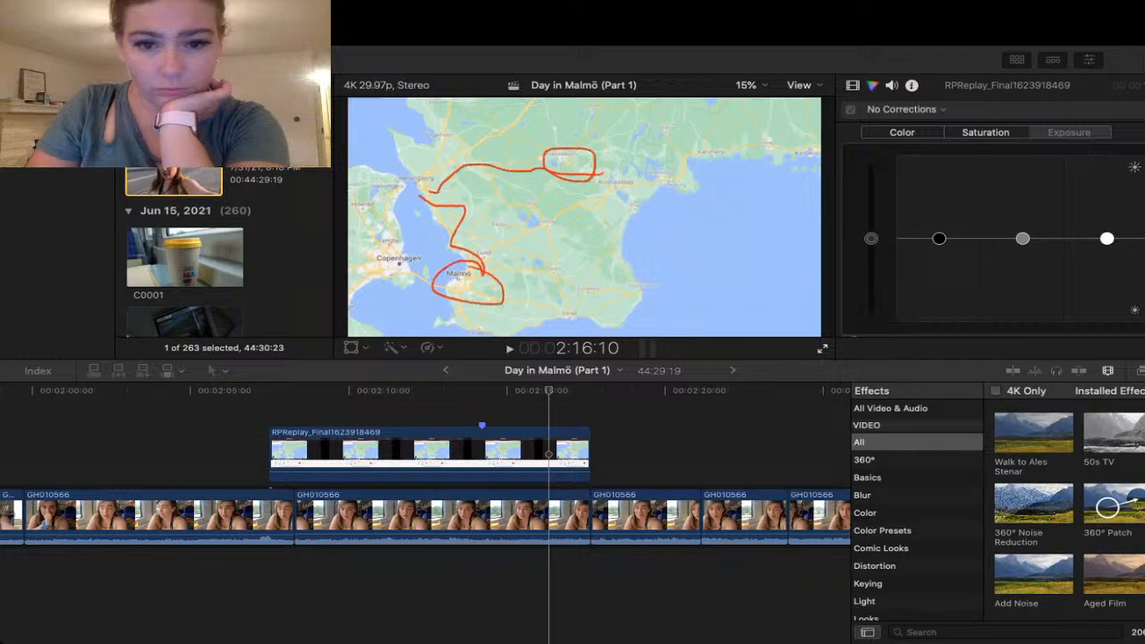
pyautogui.press('super+Tab')
pyautogui.press('space')
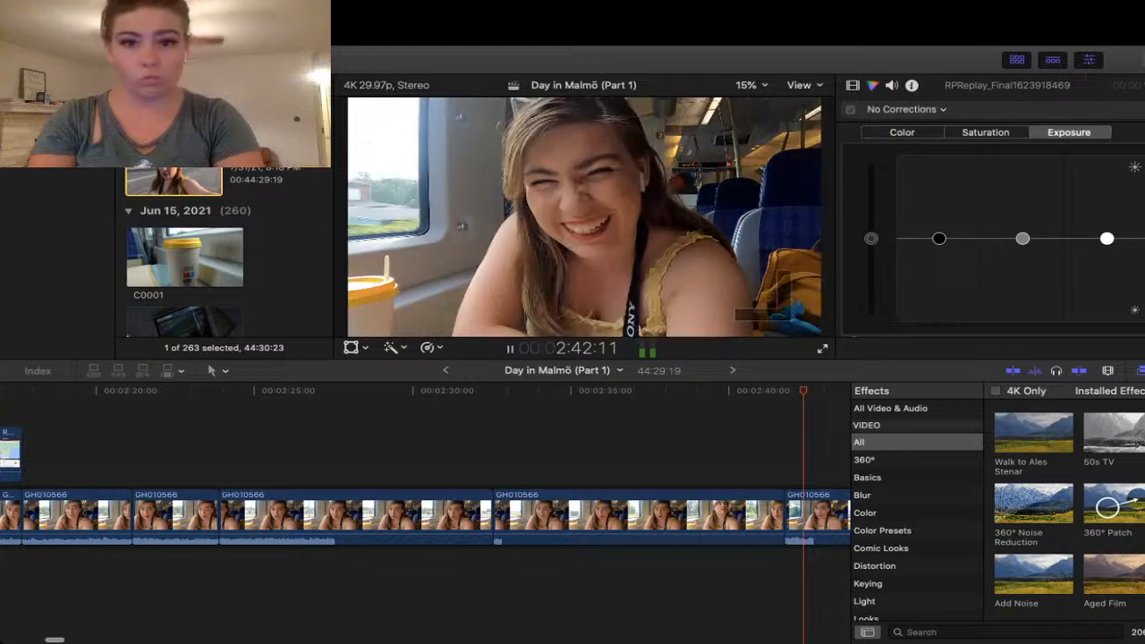
# - Replay the GH010566 train clip from about 2:36 and stop at 2:38:18, where the speaker looks up
pyautogui.click(629, 430)
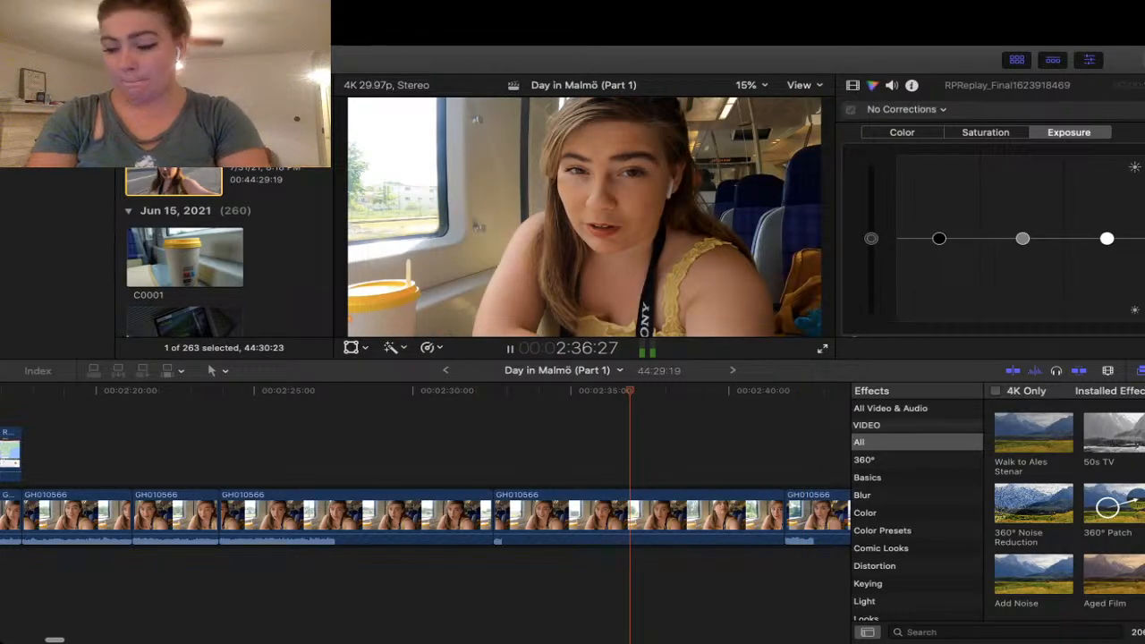
pyautogui.press('space')
pyautogui.press('j')
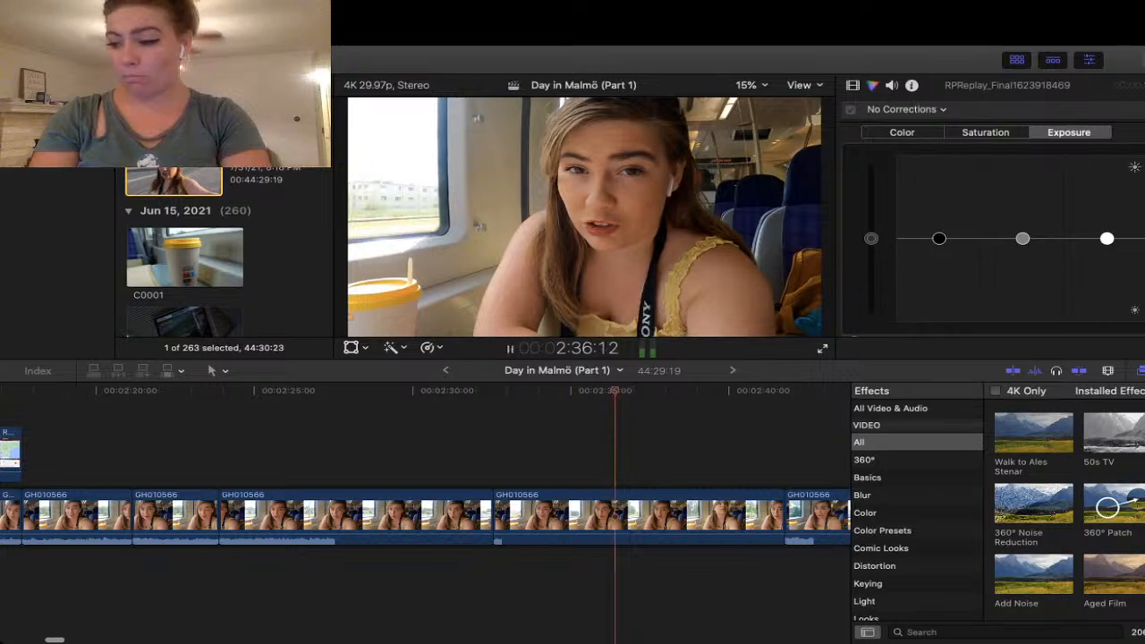
pyautogui.press('space')
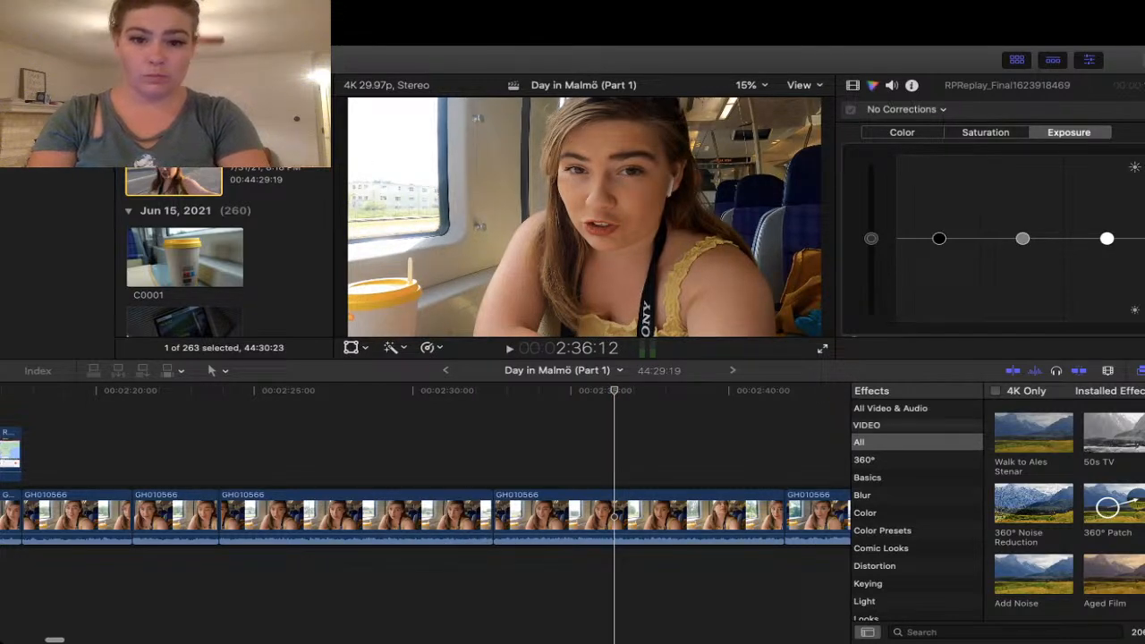
pyautogui.press('space')
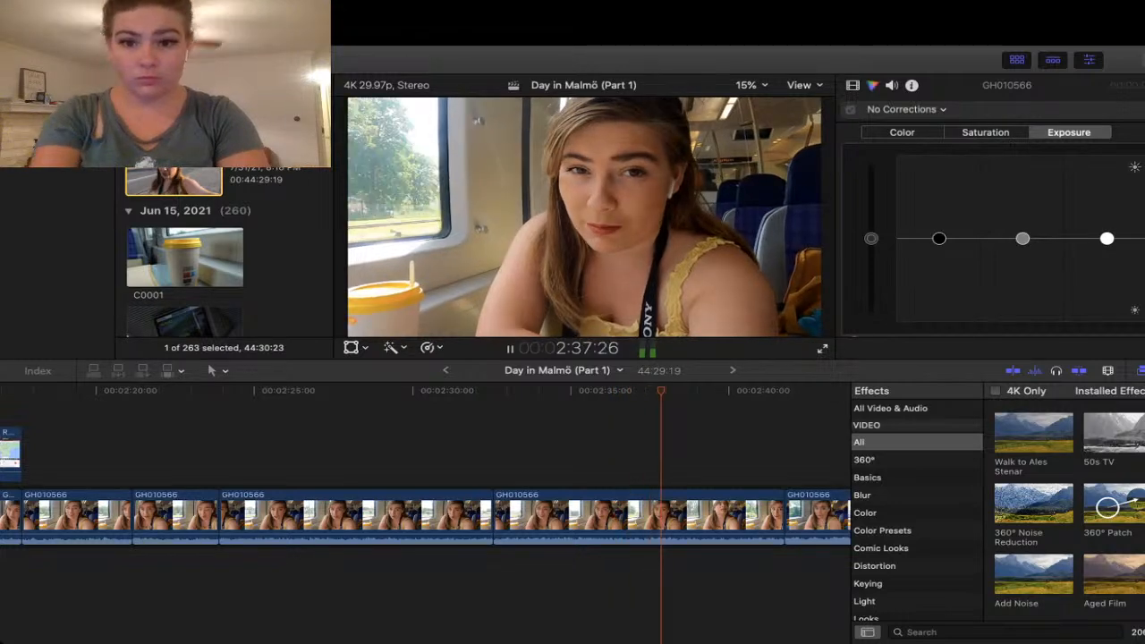
pyautogui.press('space')
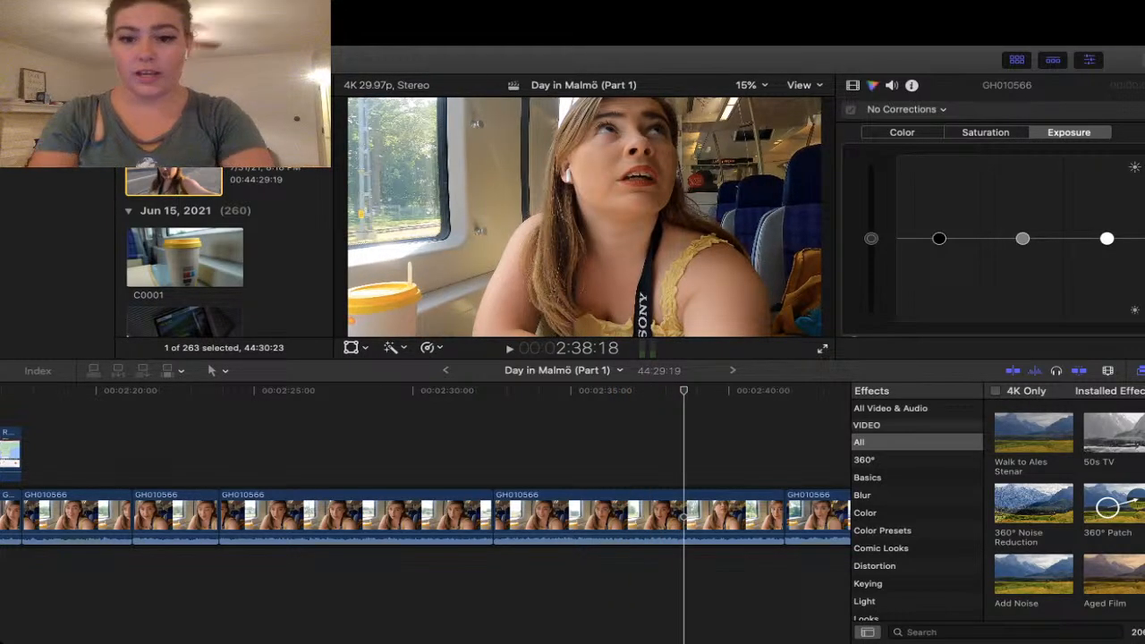
# - Split the GH010566 clip after the looking-up pause and delete the 1:22 segment that starts at 2:38:18
pyautogui.press('space')
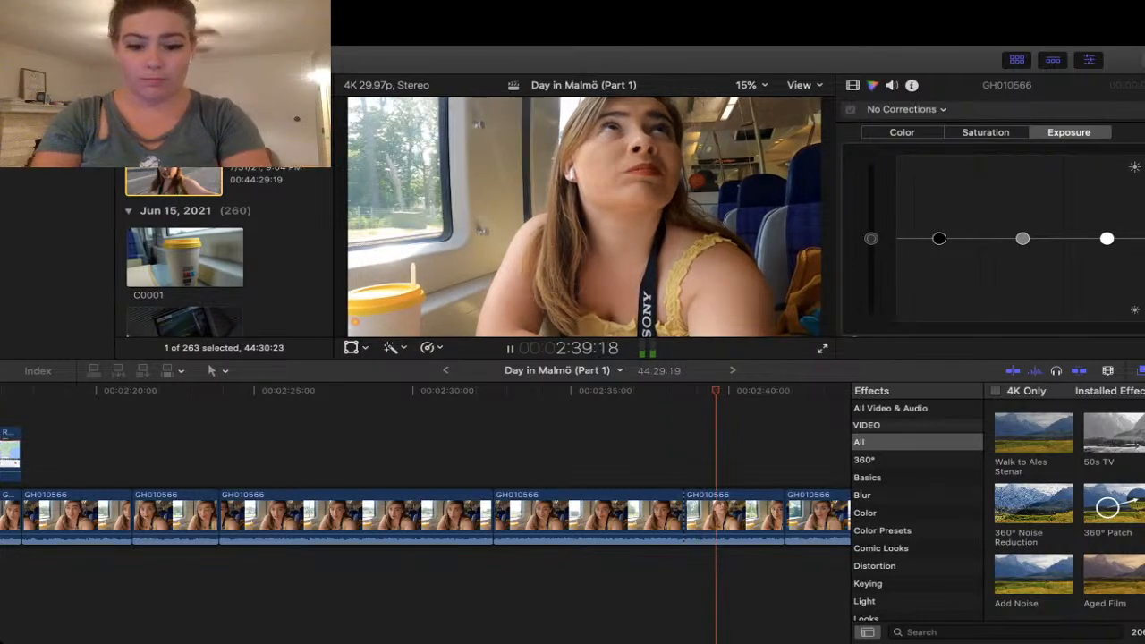
pyautogui.press('space')
pyautogui.press('super+b')
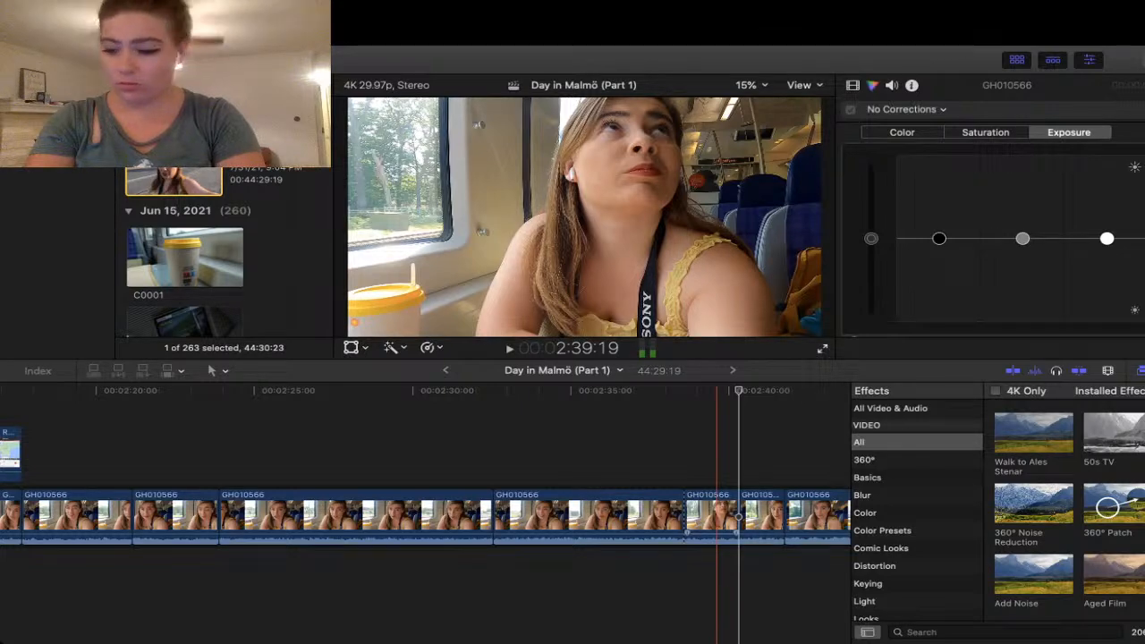
pyautogui.click(717, 517)
pyautogui.press('Delete')
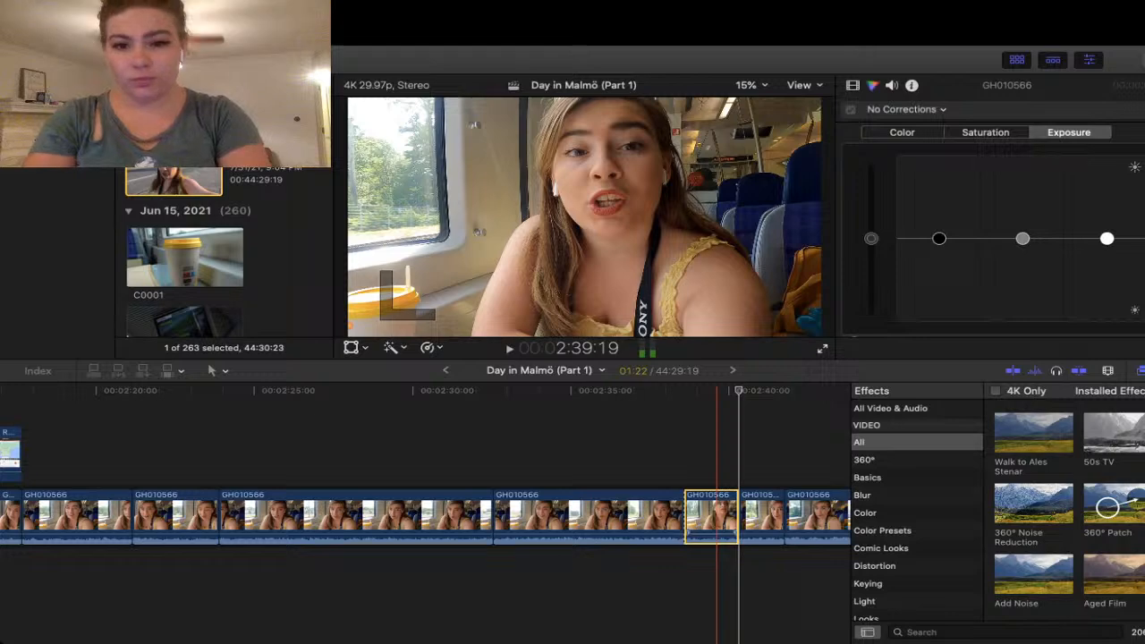
pyautogui.press('Delete')
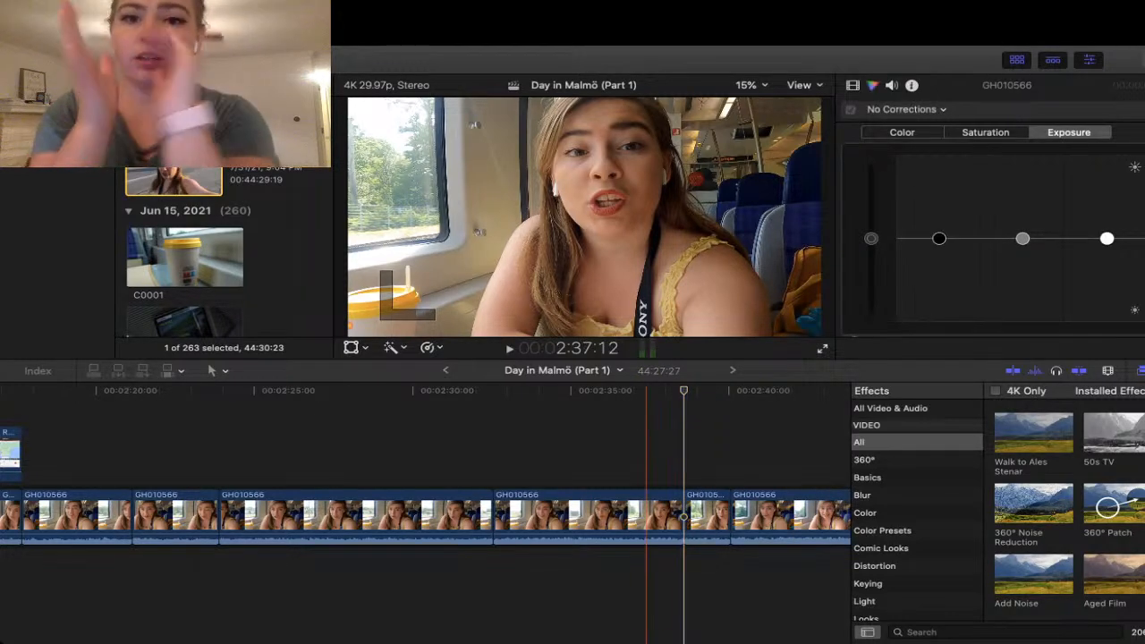
# - Review the new cut in GH010566 from 2:37:12, and return the playhead to 2:37:17 for another viewing
pyautogui.click(646, 572)
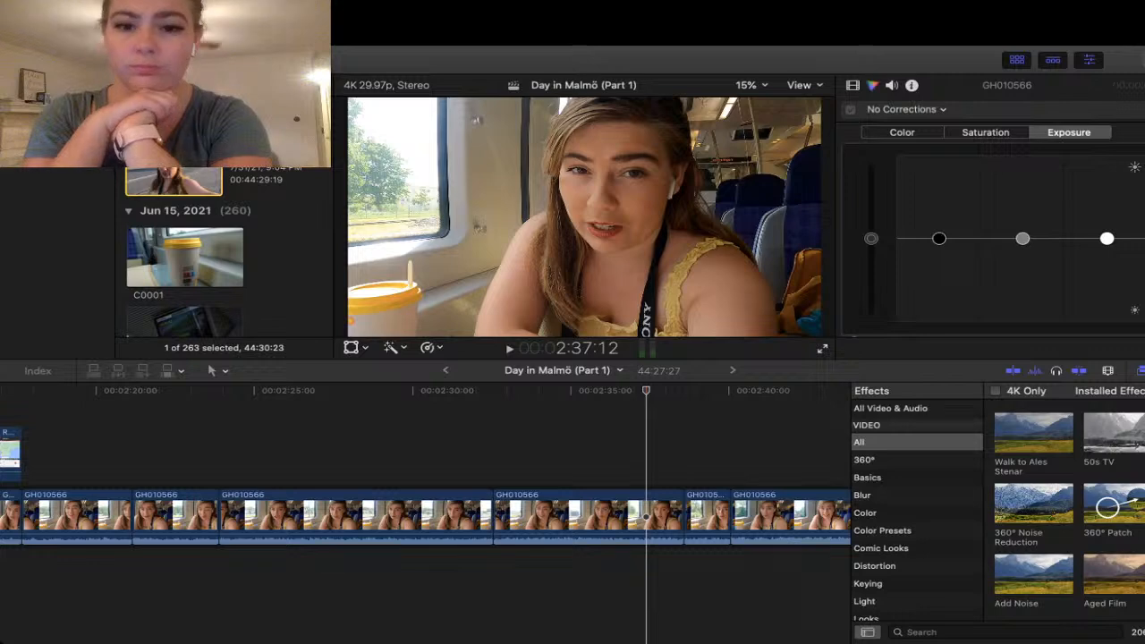
pyautogui.press('space')
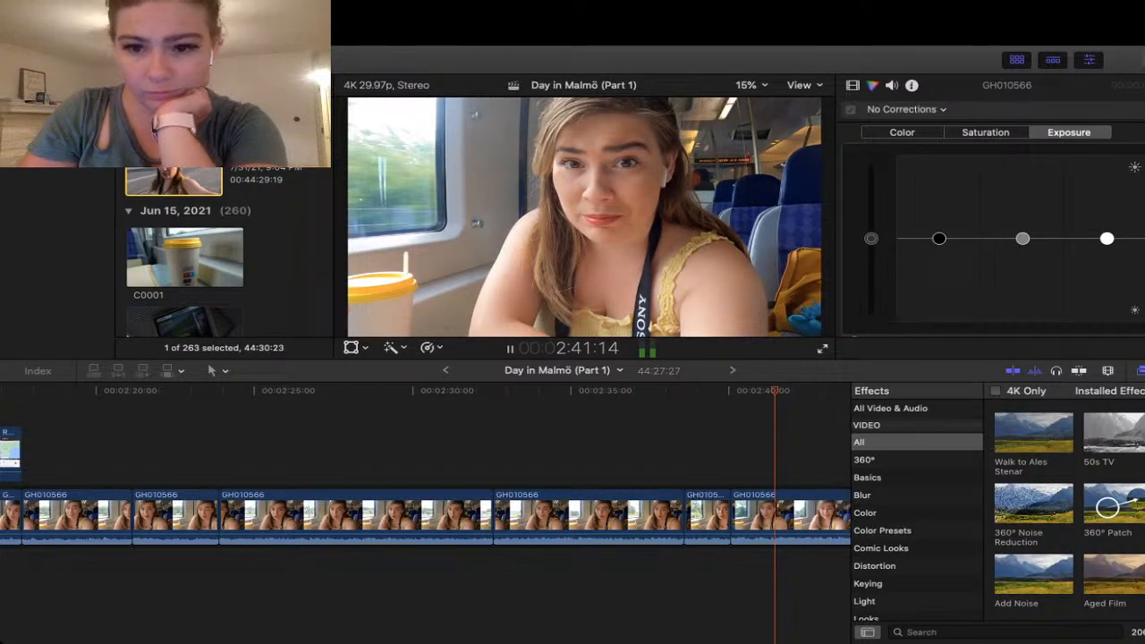
pyautogui.click(671, 391)
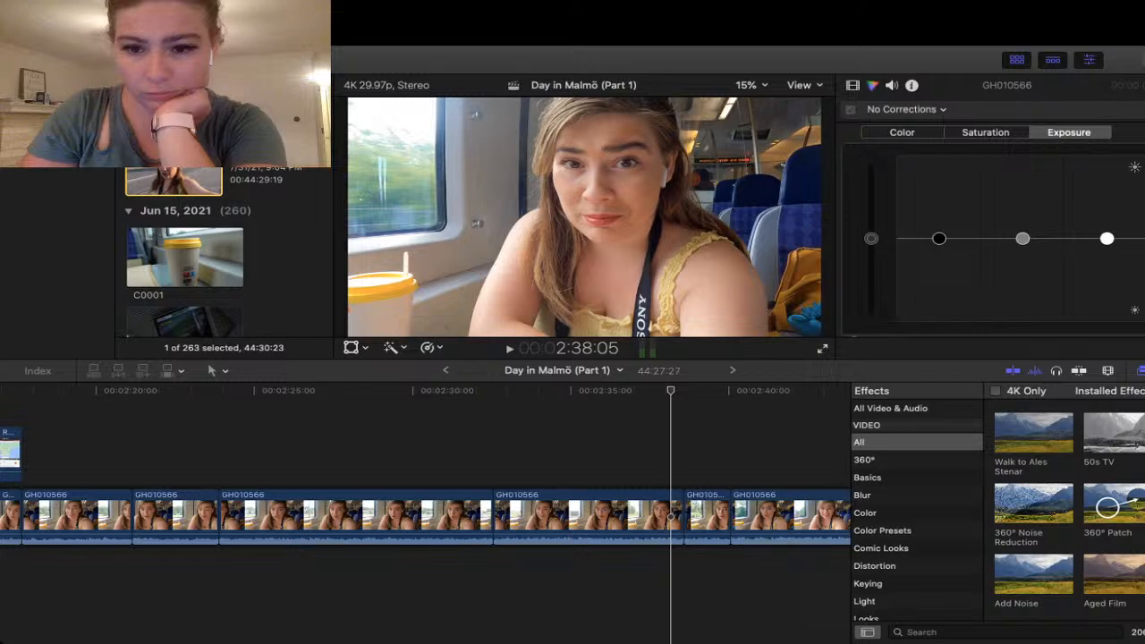
pyautogui.press('shift+super+f')
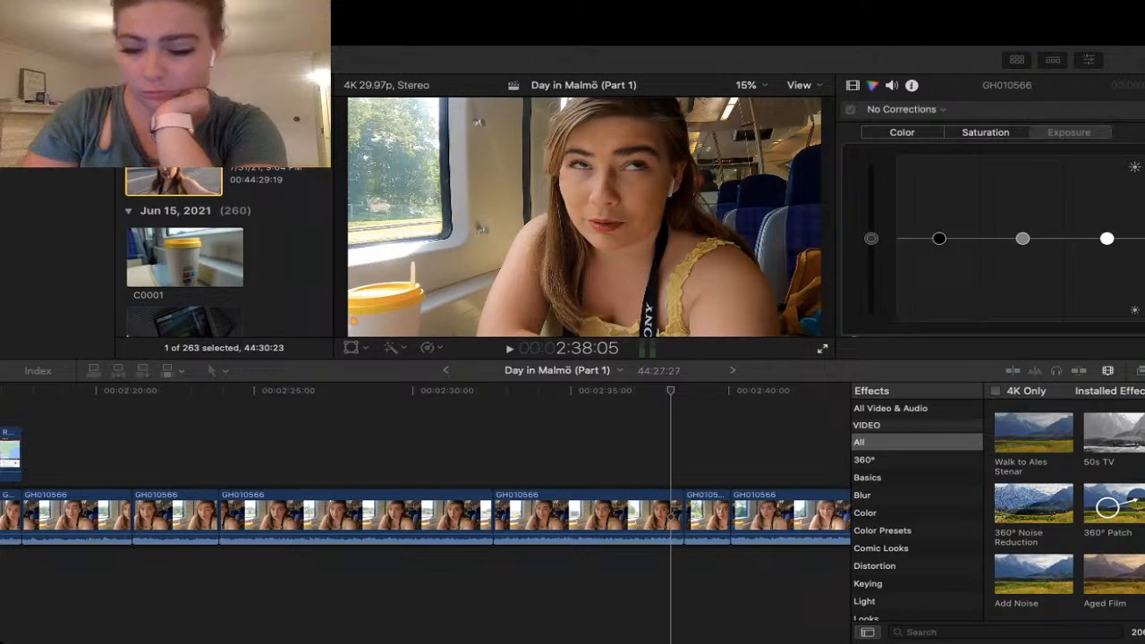
pyautogui.click(614, 391)
pyautogui.click(652, 391)
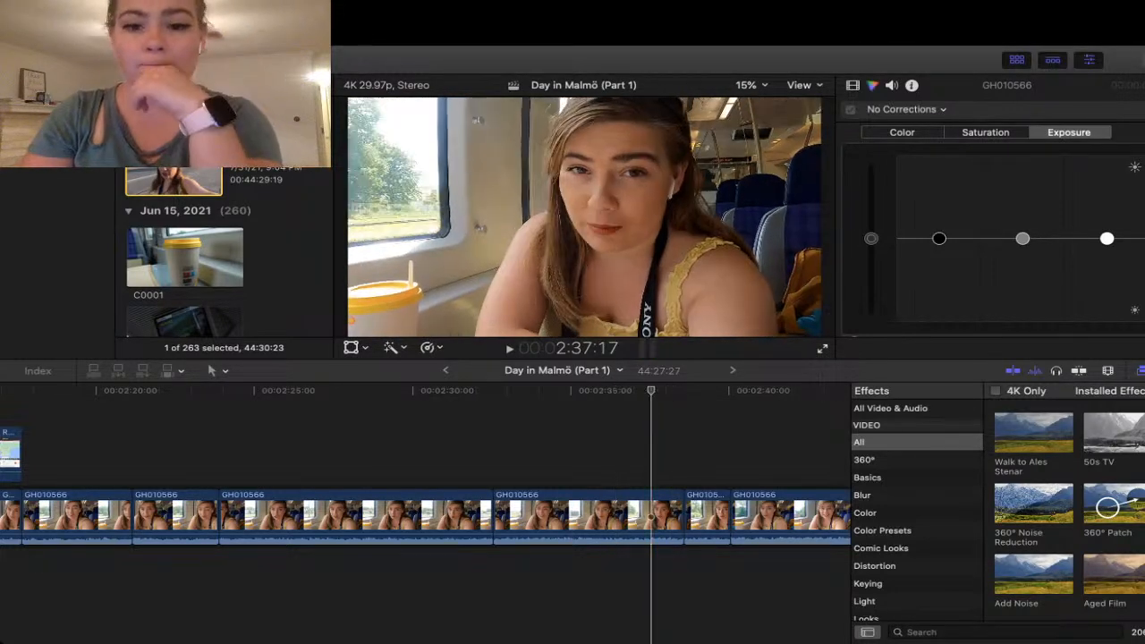
# - Replay across the new cut until 2:40:18, and browse the event footage down to the Jun 17 RPReplay recording
pyautogui.press('space')
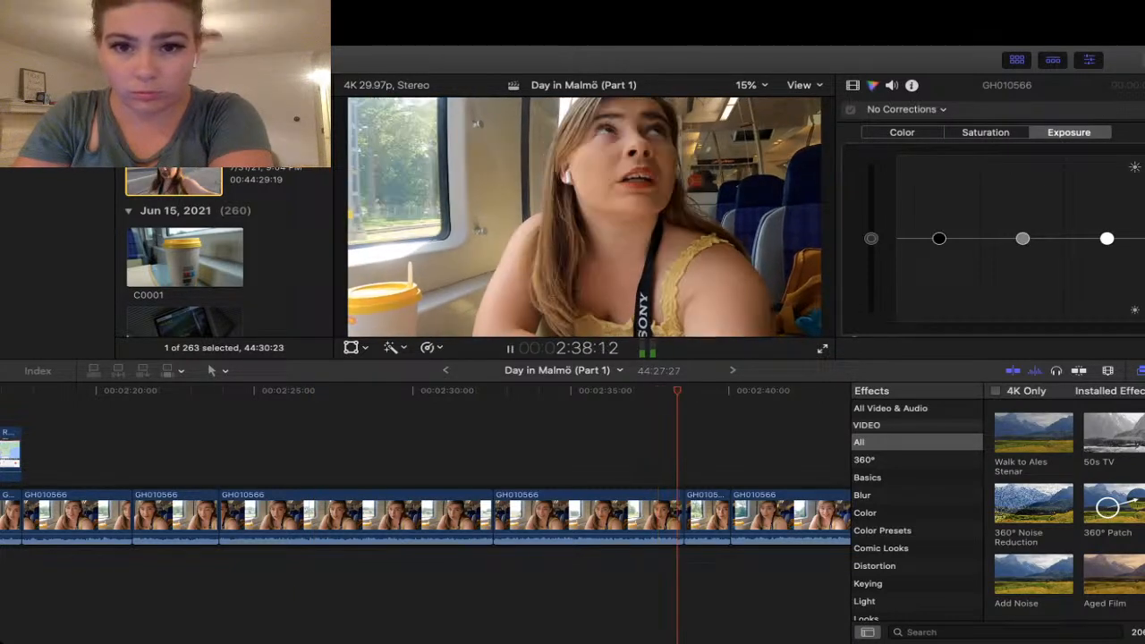
pyautogui.hscroll(2, 425, 515)
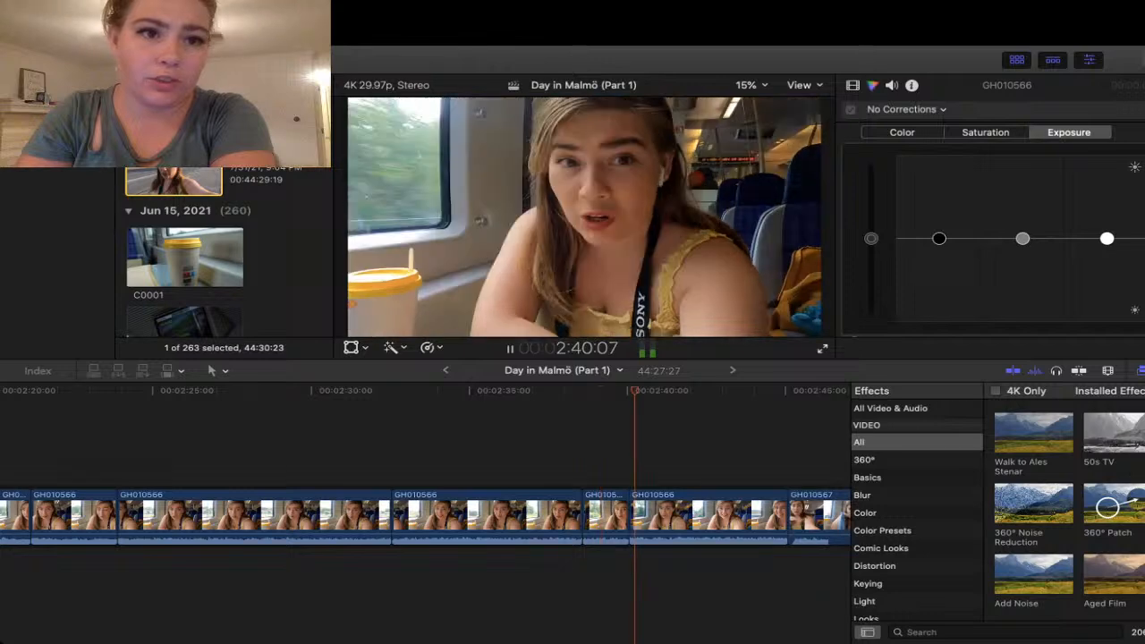
pyautogui.press('space')
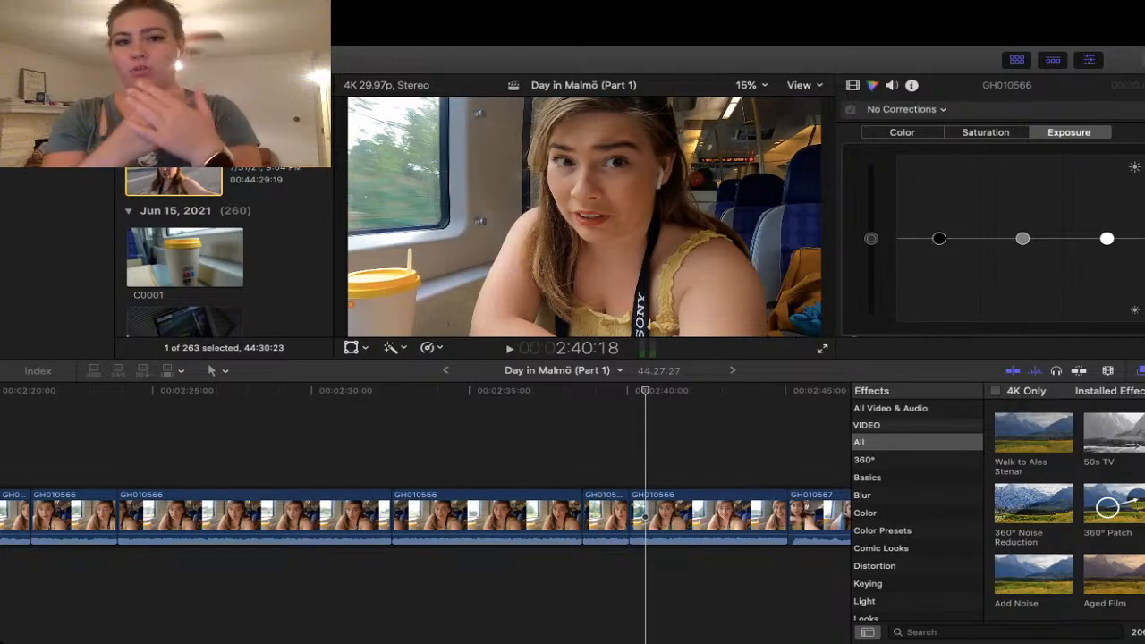
pyautogui.scroll(-5, 197, 260)
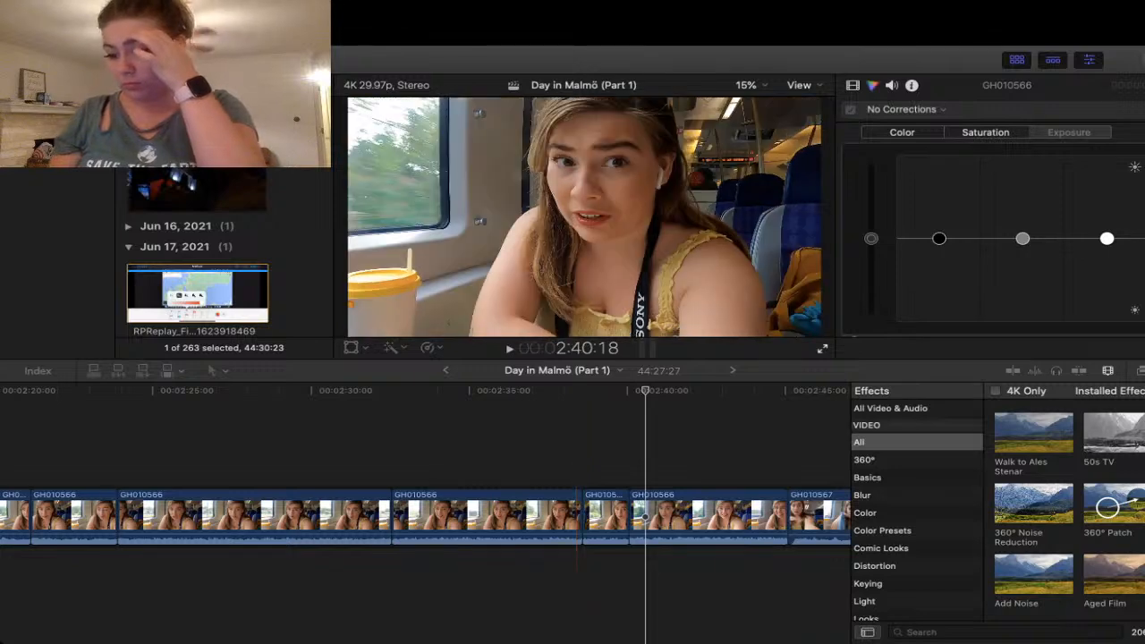
# - Play on from 2:40:18 into the GH010567 train clip, and trim about 13 frames off that clip's start
pyautogui.press('space')
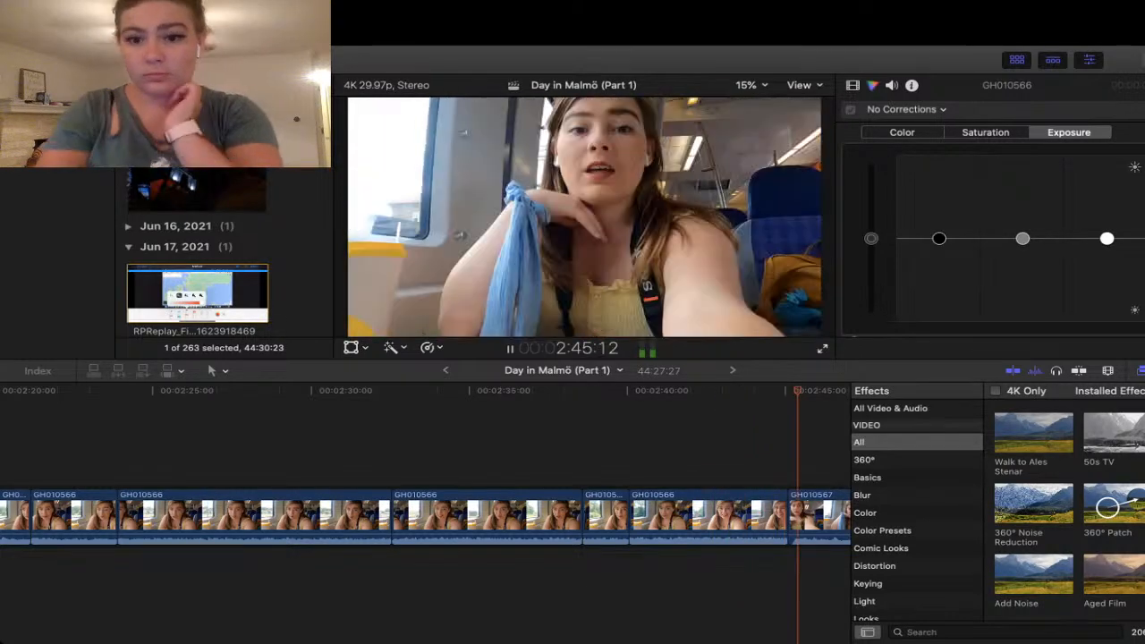
pyautogui.press('space')
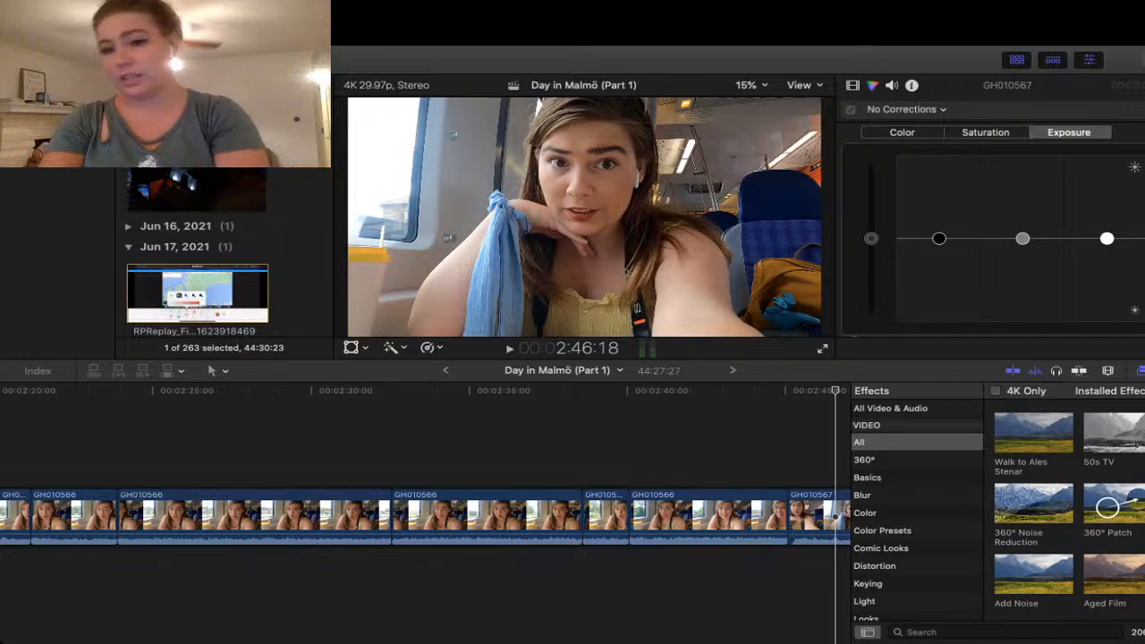
pyautogui.press('space')
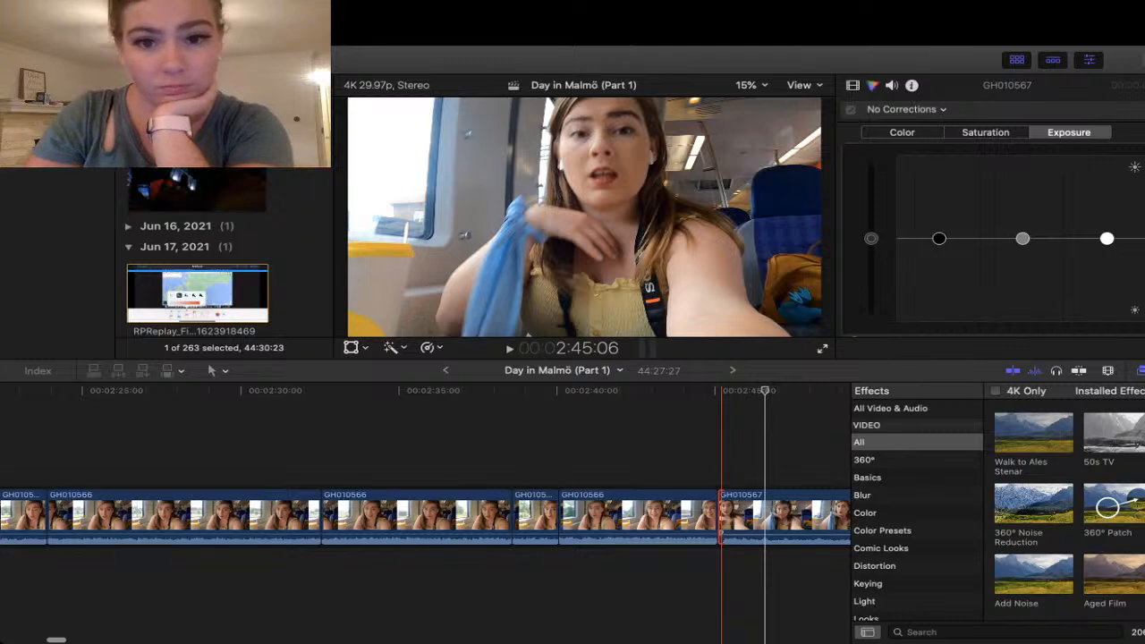
pyautogui.moveTo(721, 532); pyautogui.dragTo(735, 531)
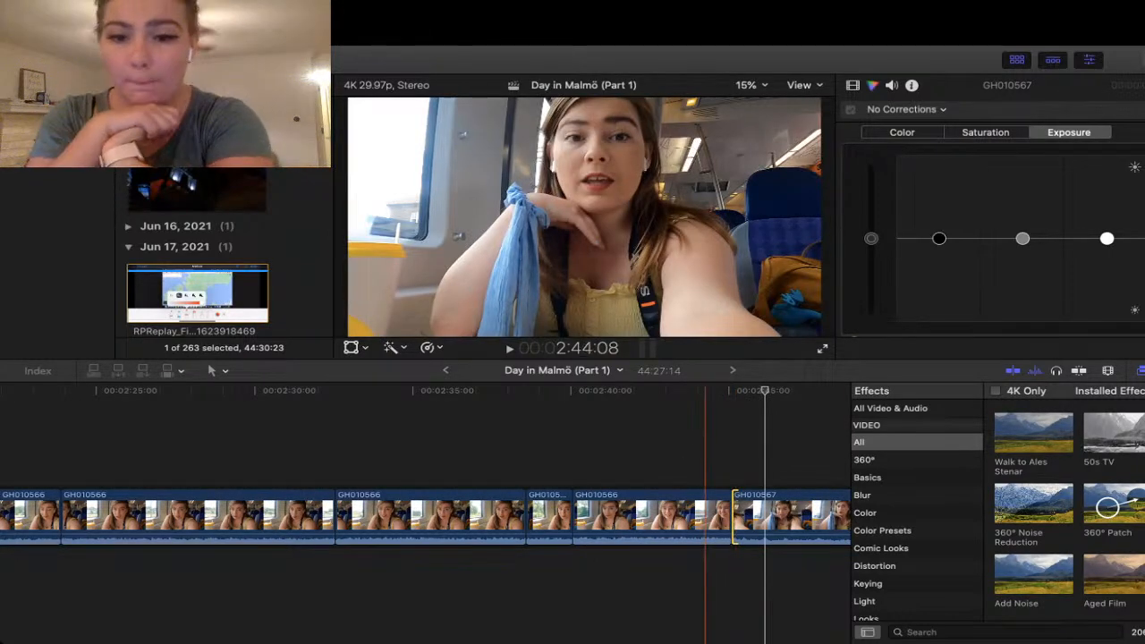
# - Replay the join between GH010566 and GH010567 from 2:44:08, and stop at 2:46:21
pyautogui.click(705, 573)
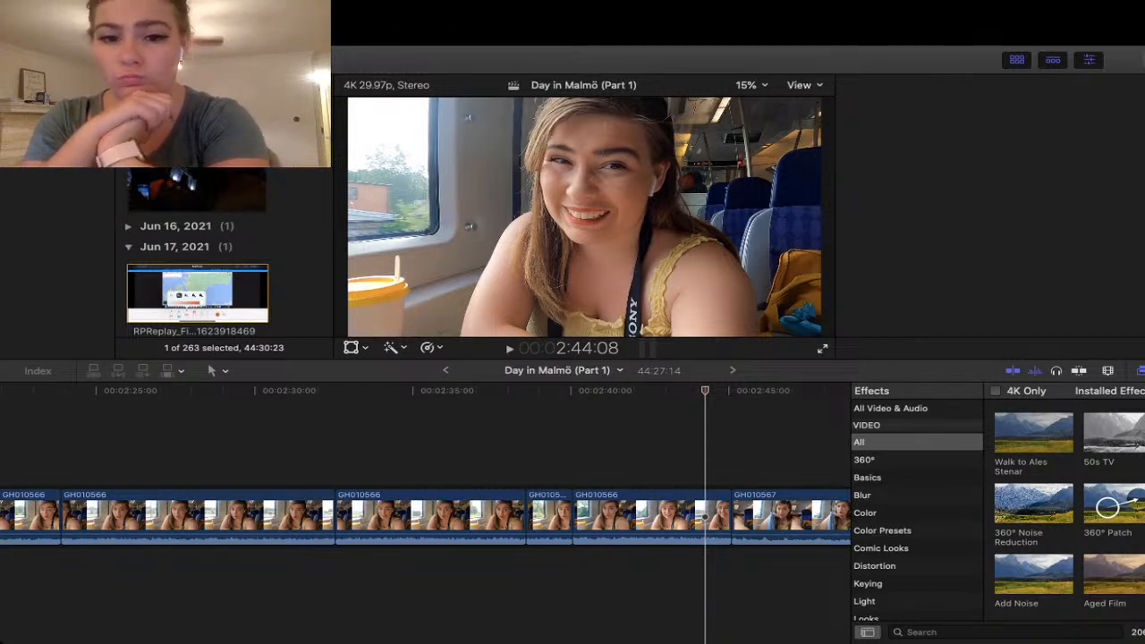
pyautogui.press('space')
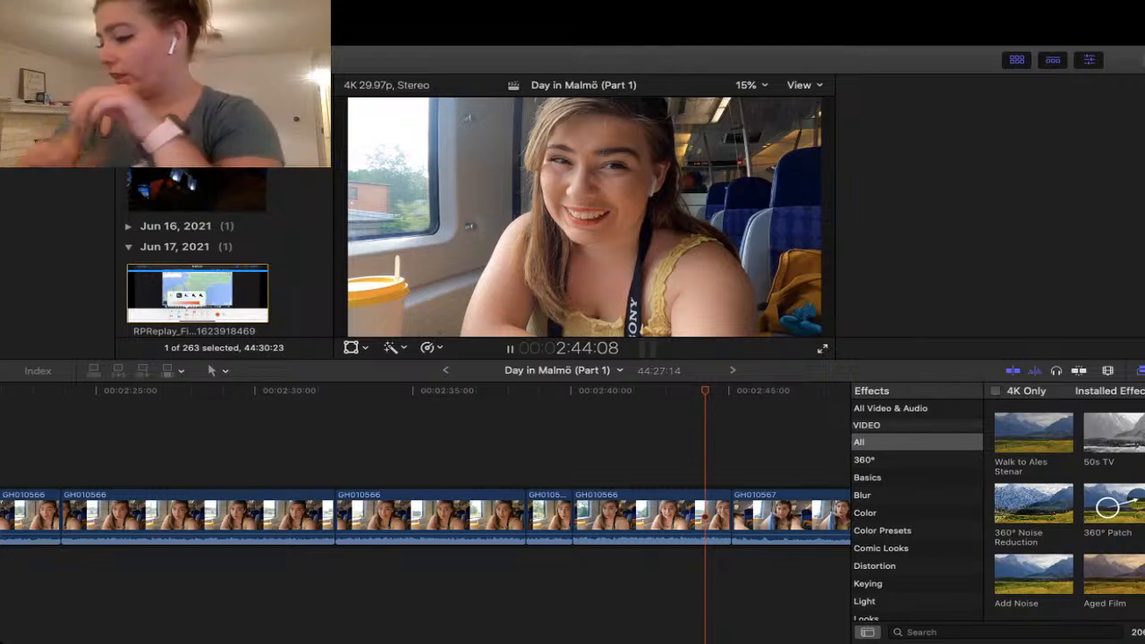
pyautogui.press('super+6')
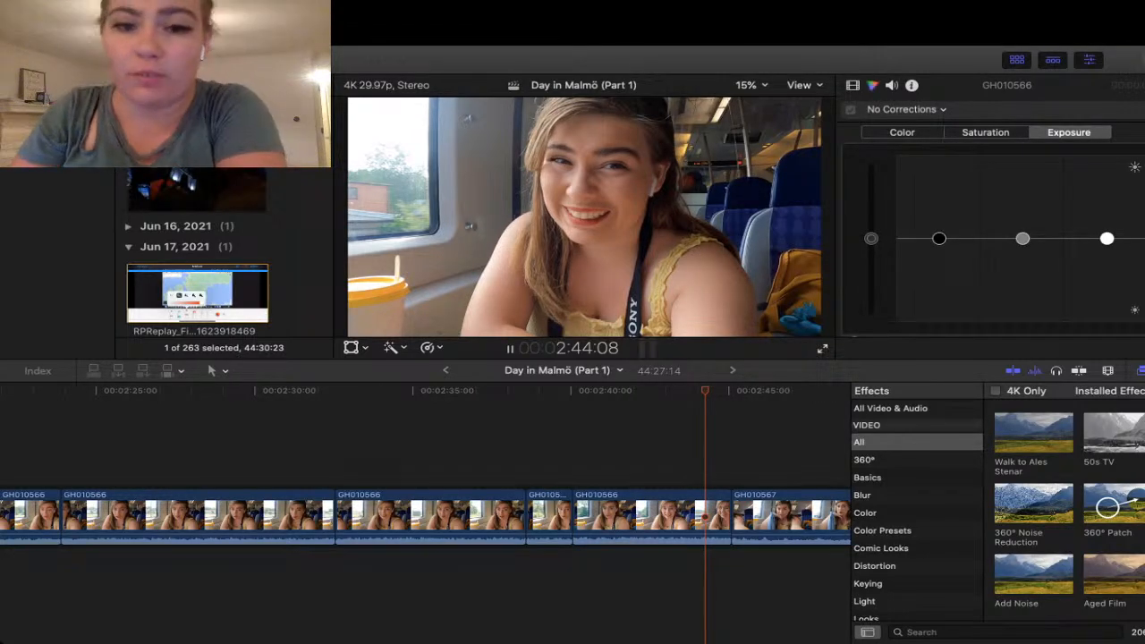
pyautogui.hscroll(5, 426, 516)
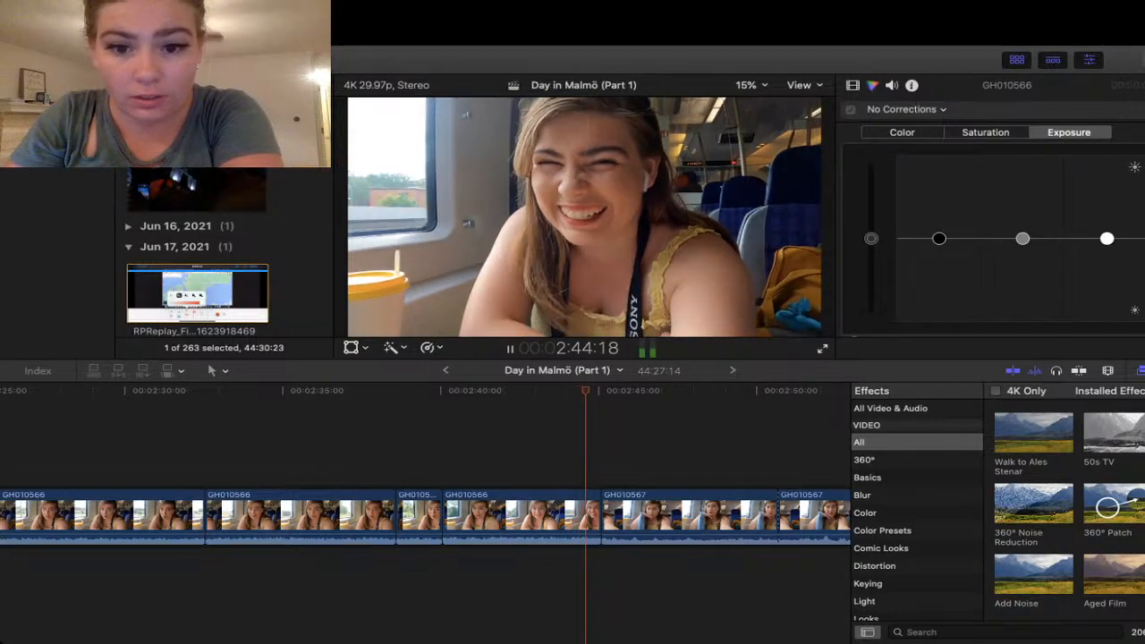
pyautogui.press('space')
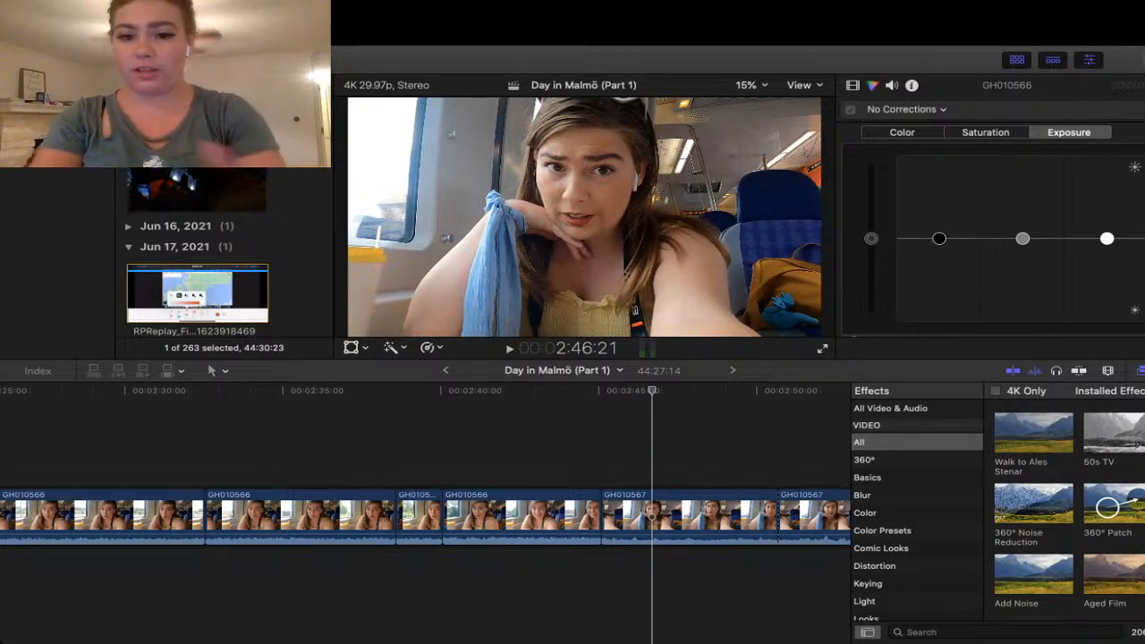
# - Split GH010567 at 2:45:16 and delete the 13-frame piece before the cut
pyautogui.click(615, 448)
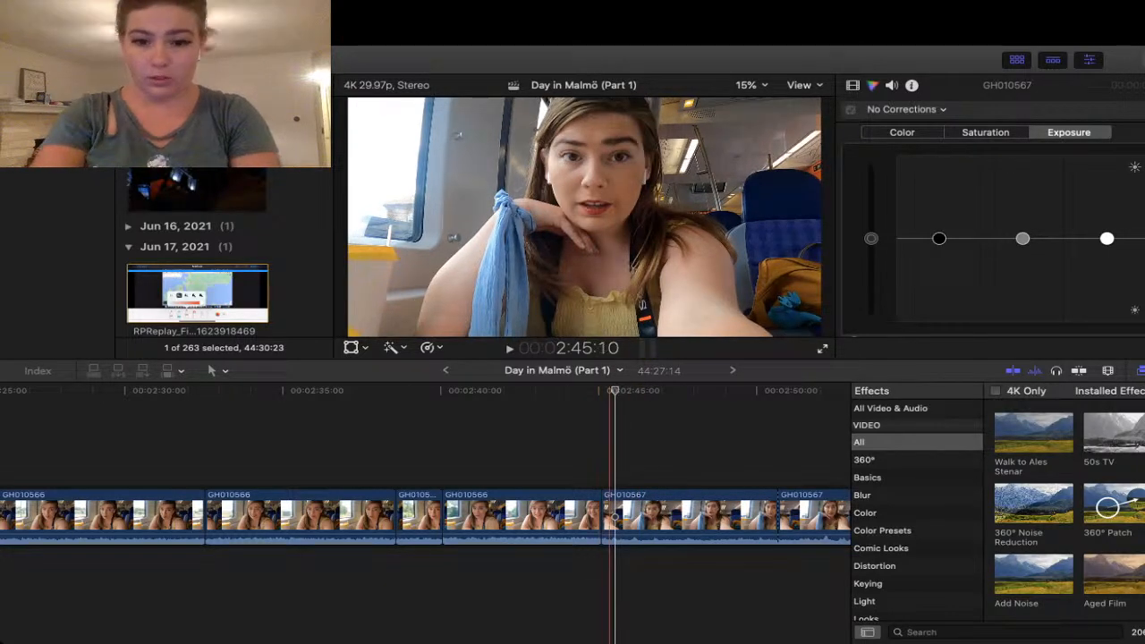
pyautogui.click(615, 518)
pyautogui.press('super+b')
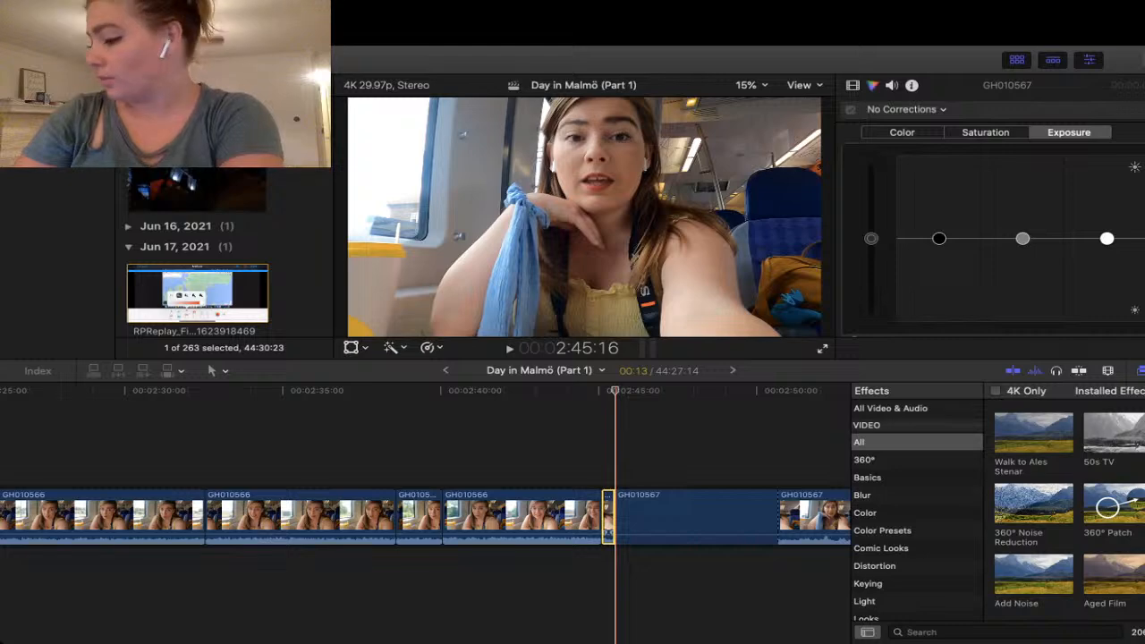
pyautogui.press('Delete')
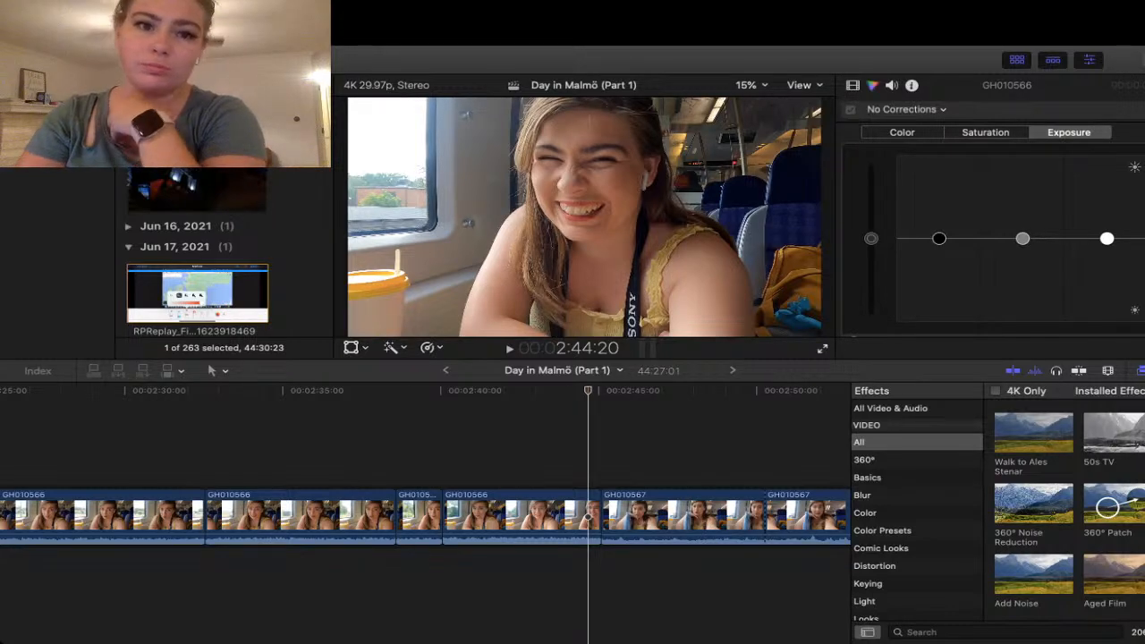
# - Replay from about 2:44 across the tightened join into the next GH010567 clip, and stop at 2:51:24
pyautogui.press('space')
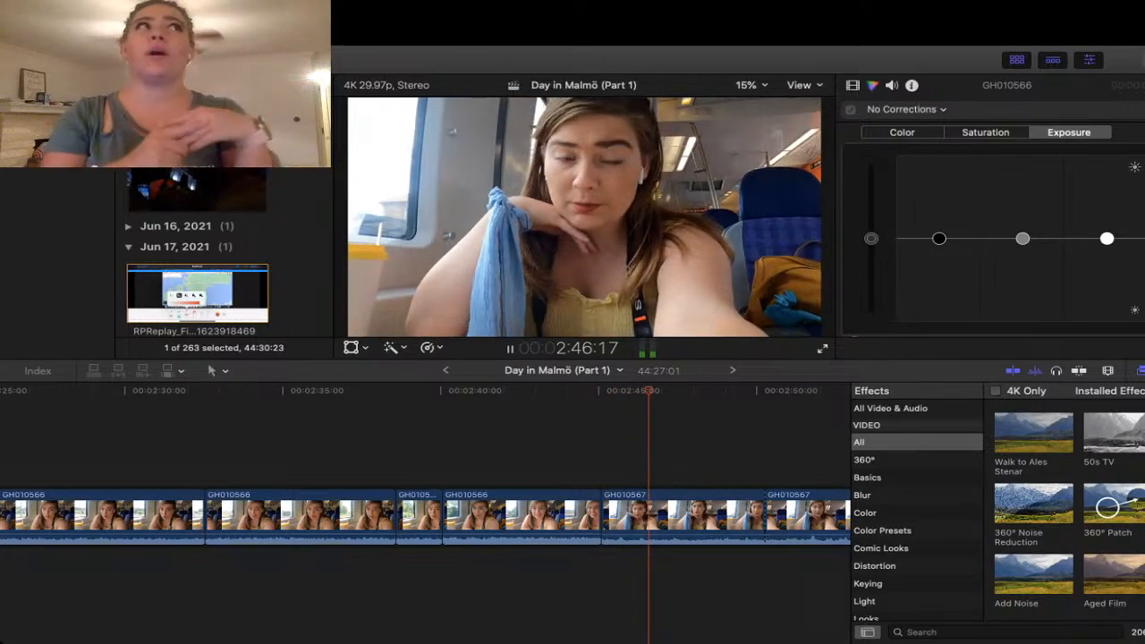
pyautogui.press('space')
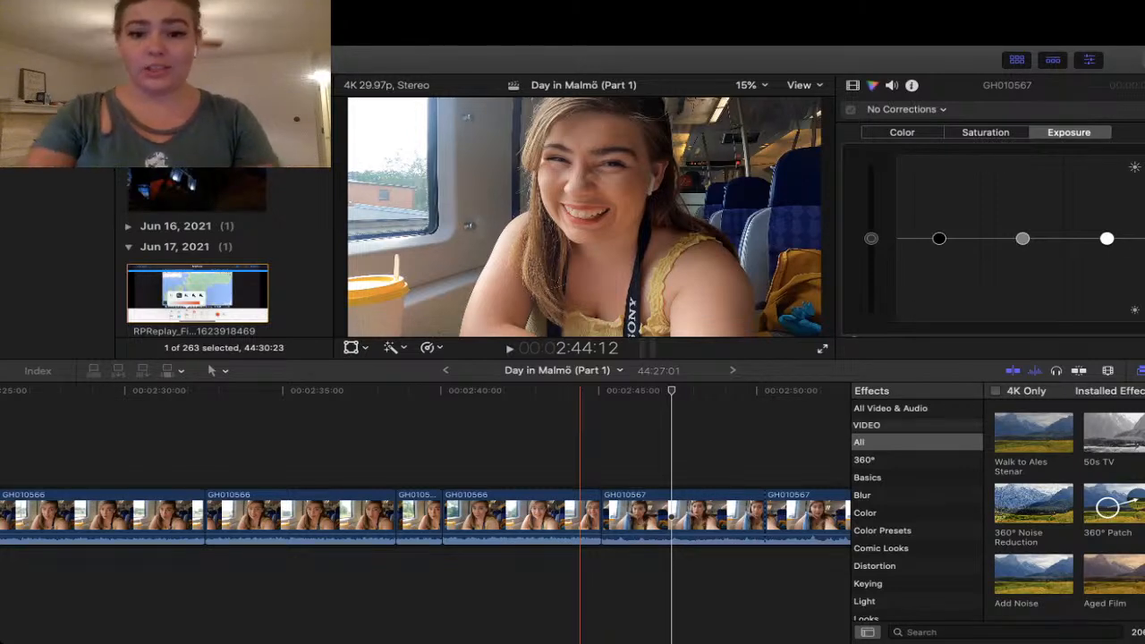
pyautogui.click(580, 448)
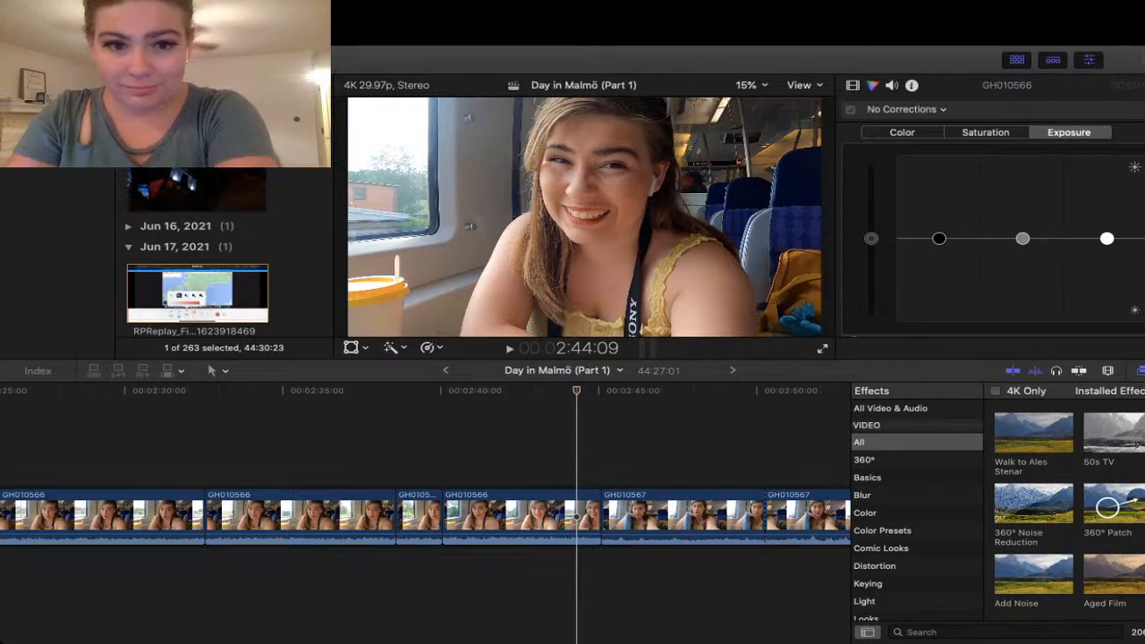
pyautogui.press('space')
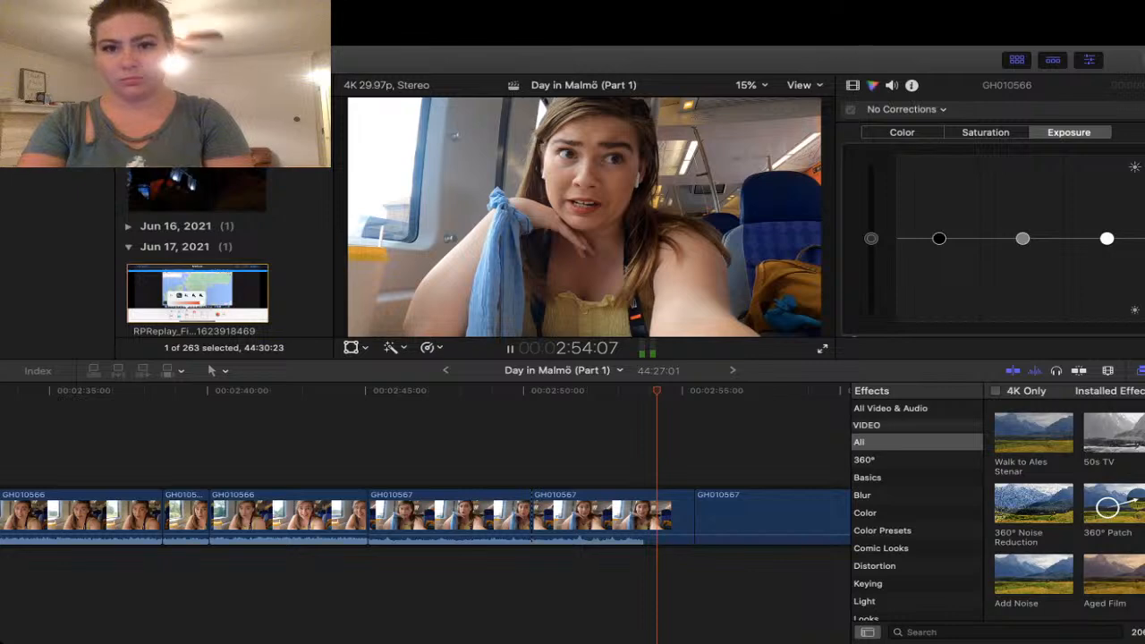
pyautogui.press('space')
pyautogui.press('space')
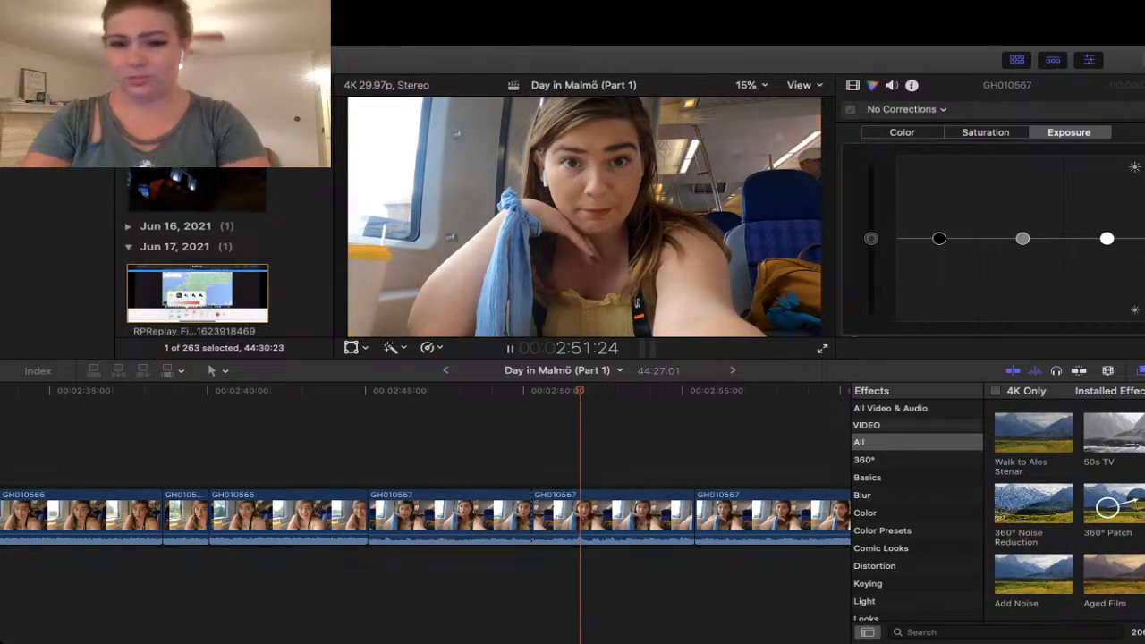
pyautogui.press('space')
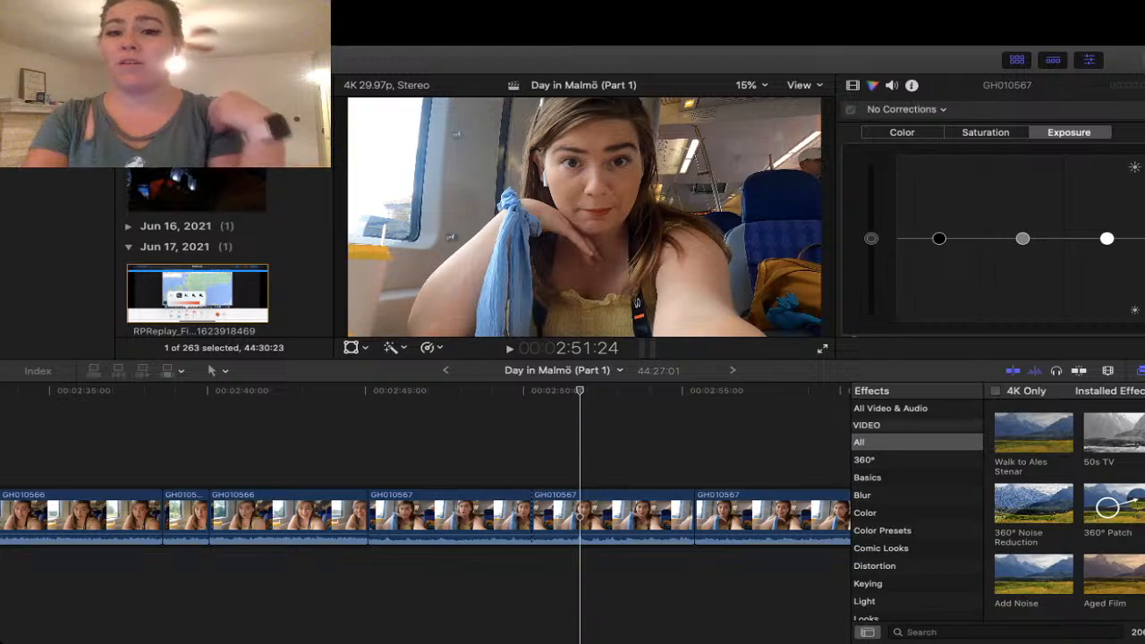
# - Replay the second GH010567 clip from about 2:50:21 to locate the pause, and split it at 2:51:04
pyautogui.click(554, 456)
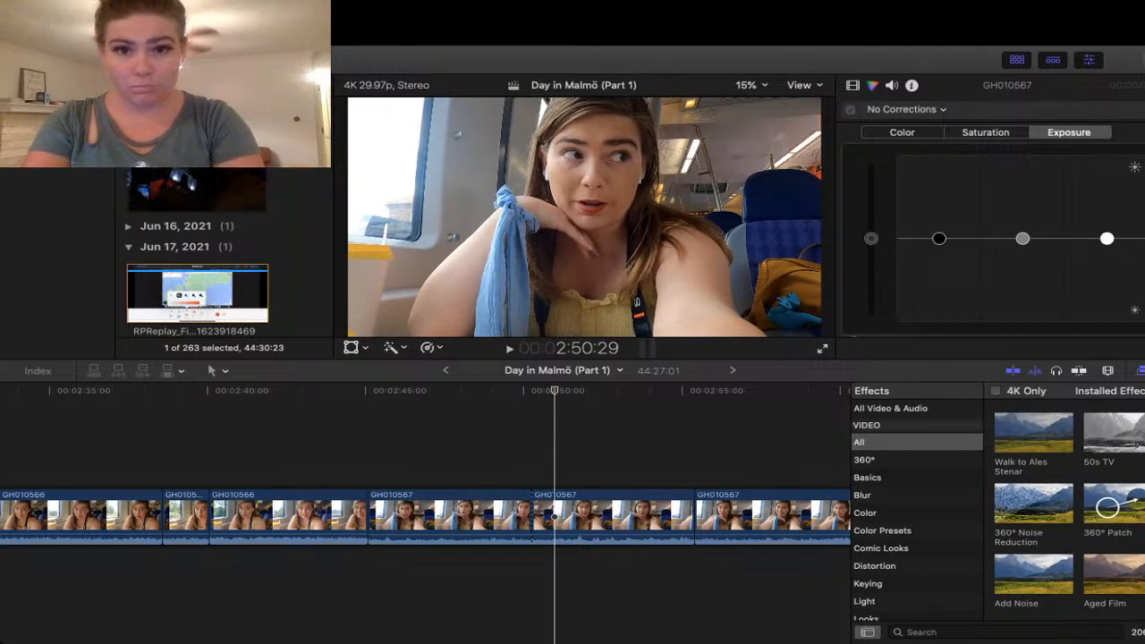
pyautogui.press('space')
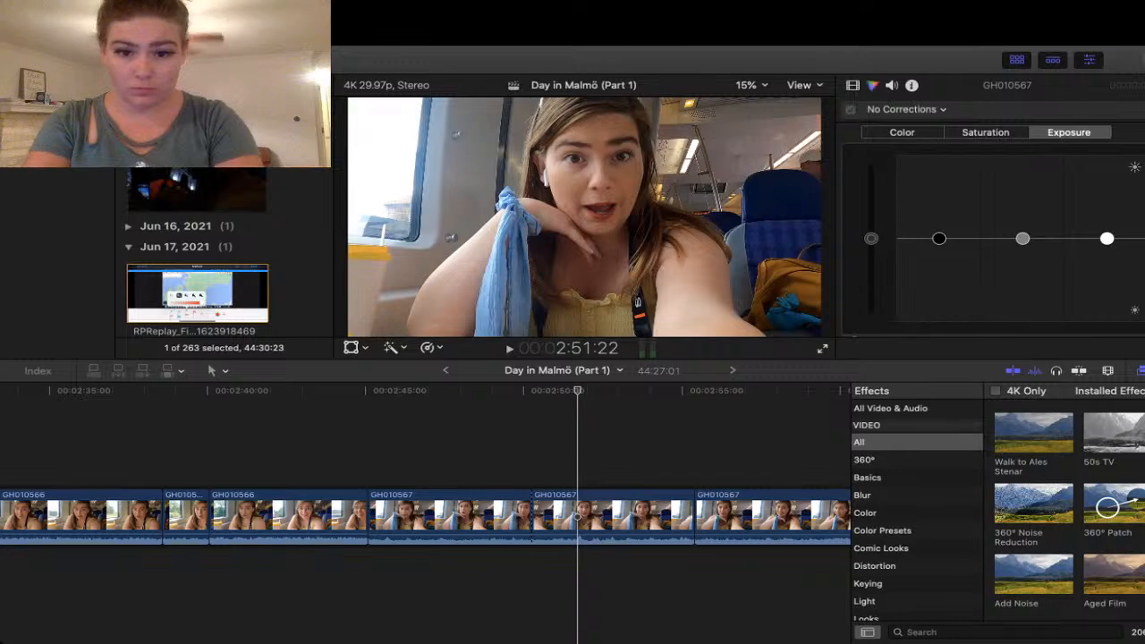
pyautogui.click(546, 517)
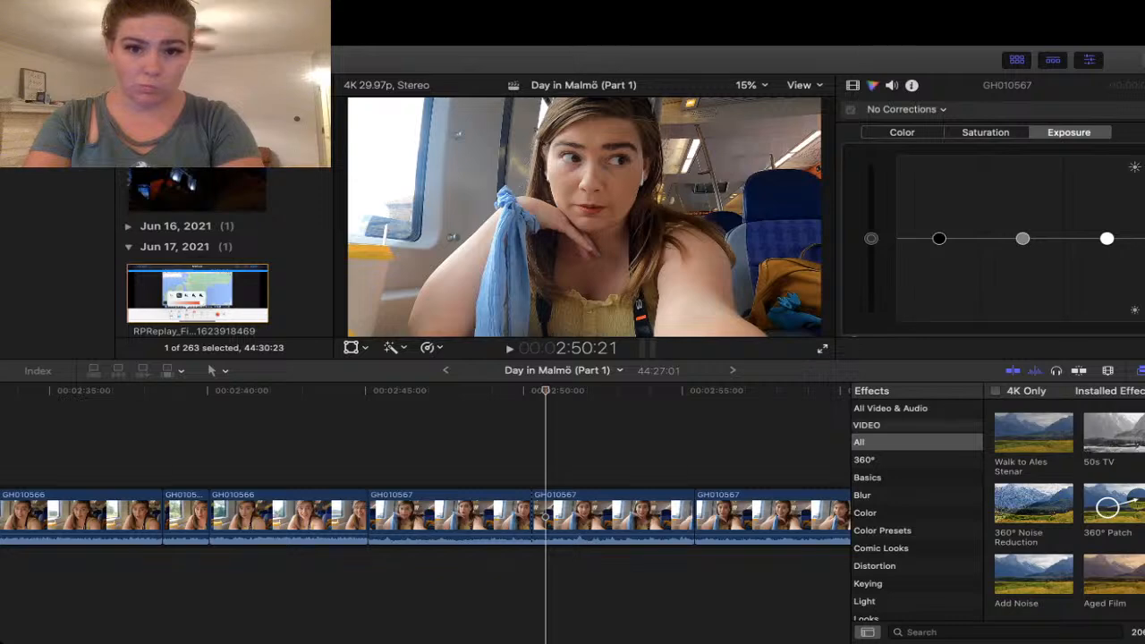
pyautogui.press('space')
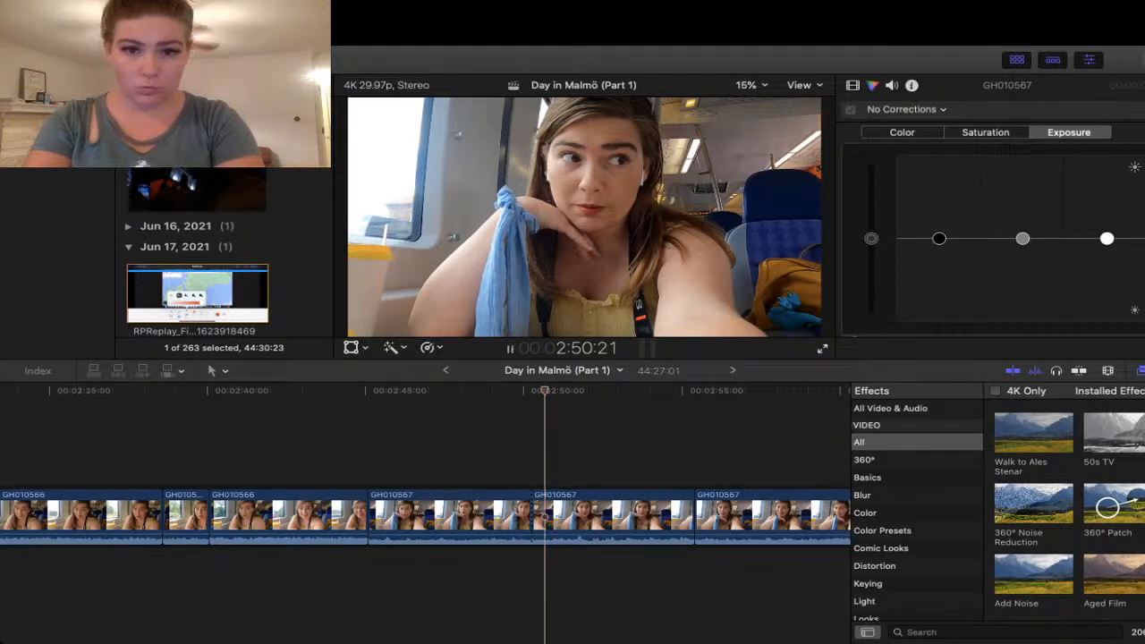
pyautogui.press('space')
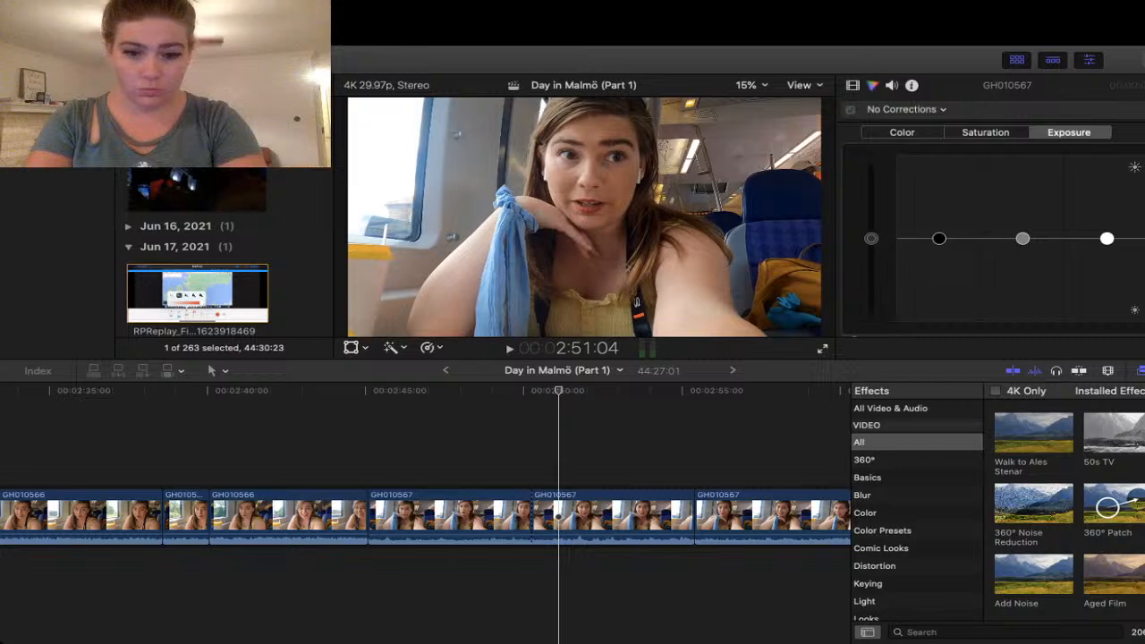
pyautogui.press('super+b')
# - Step through the frames after the new cut, split GH010567 again at 2:51:17, and delete the short piece between the two cuts
pyautogui.press('space')
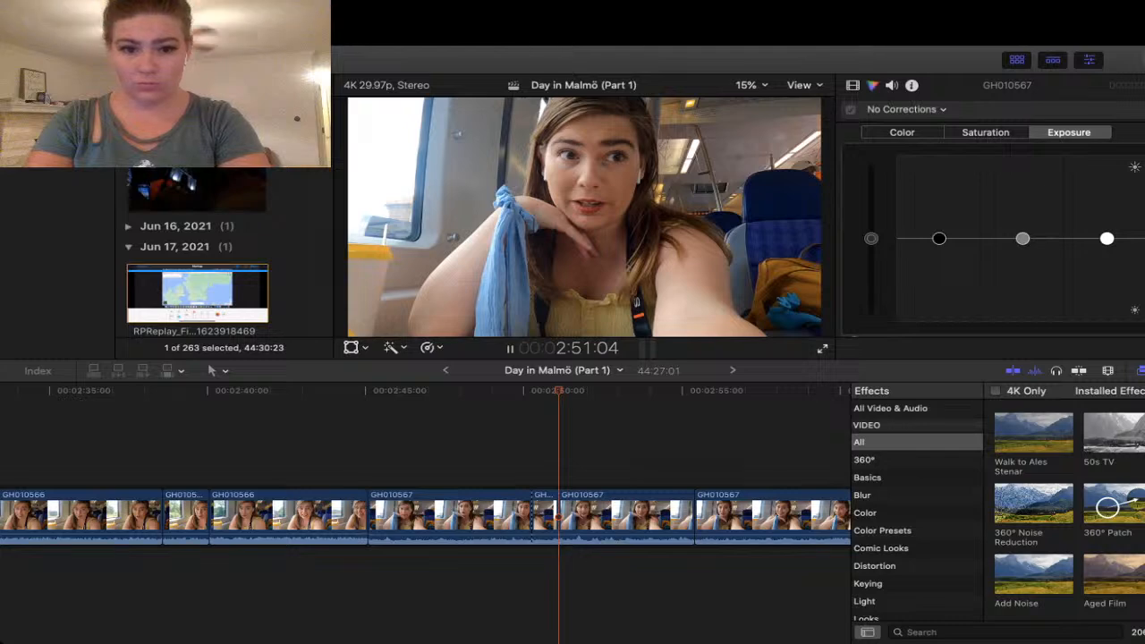
pyautogui.press('Left')
pyautogui.press('Left')
pyautogui.press('Left')
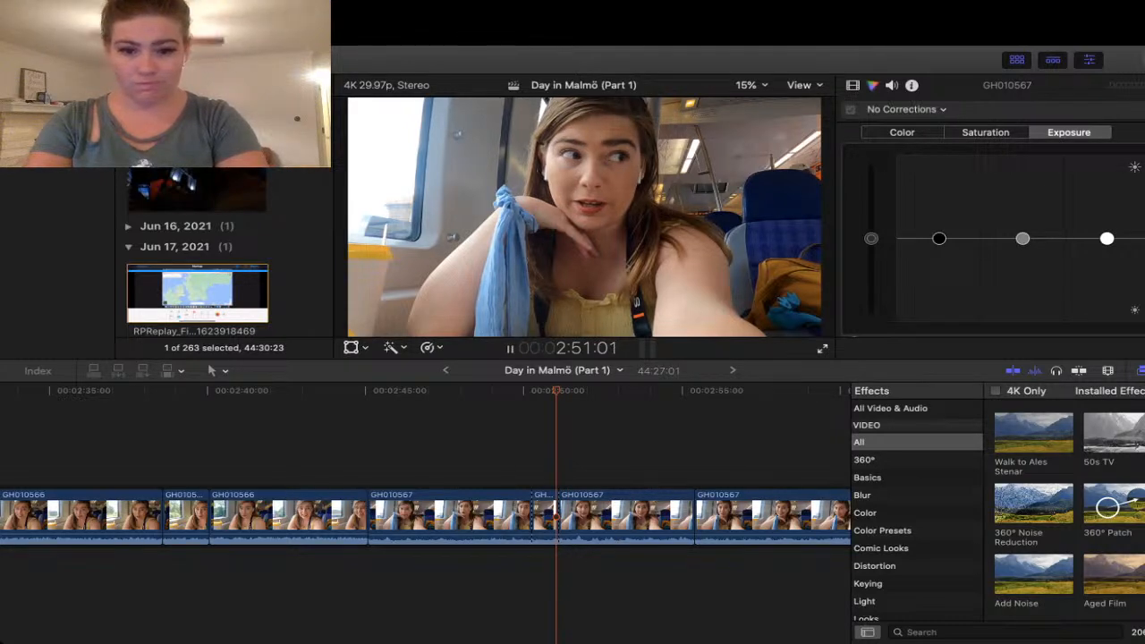
pyautogui.press('space')
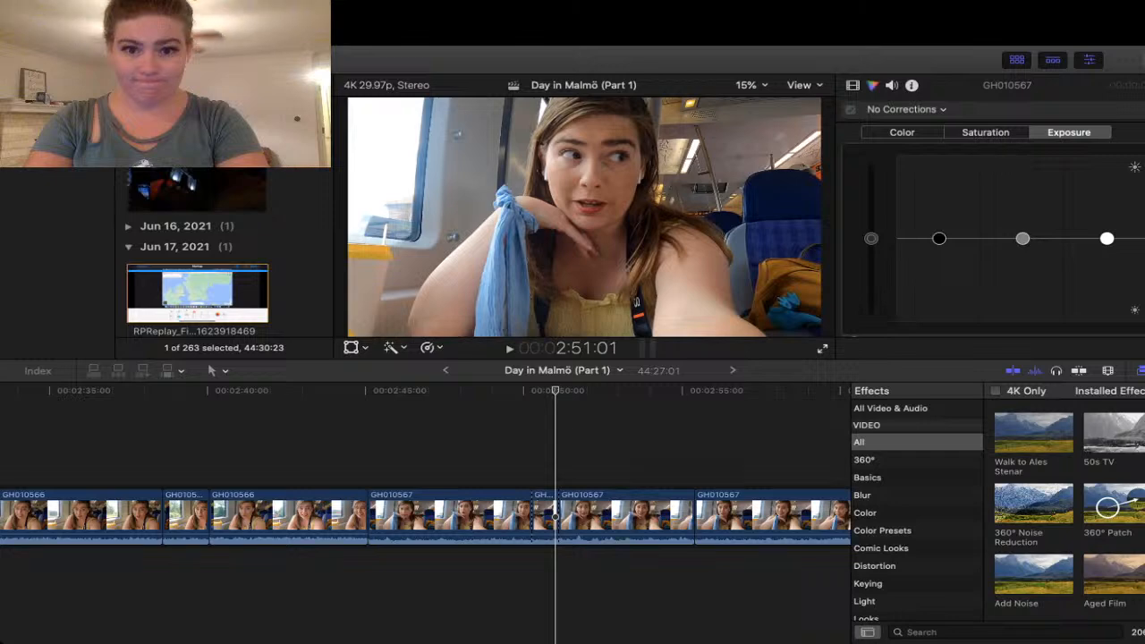
pyautogui.press('Right')
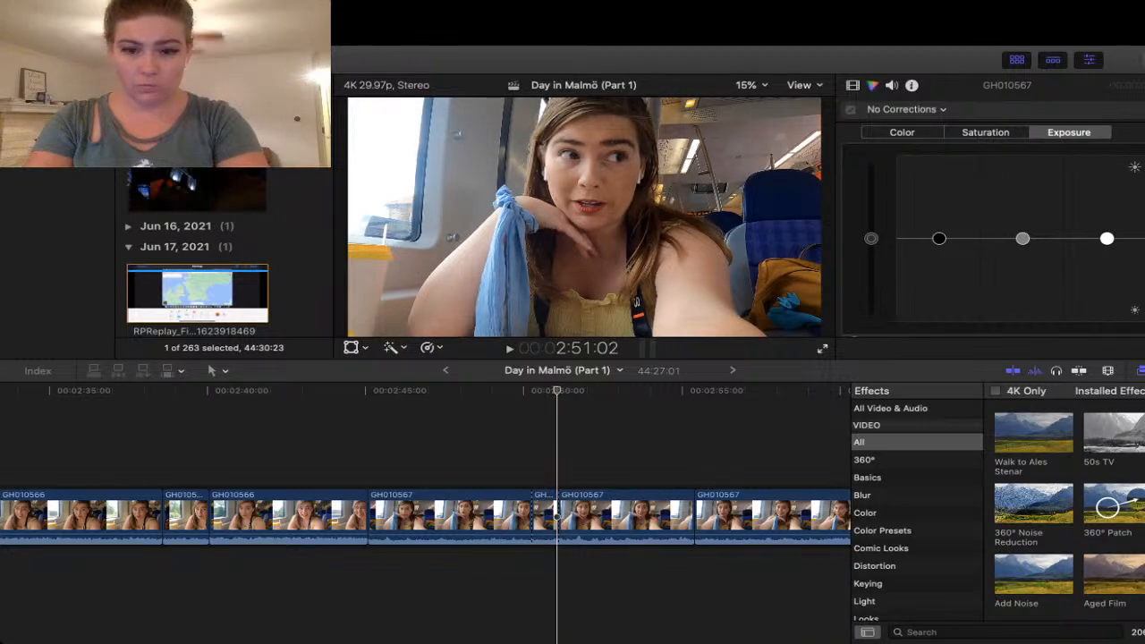
pyautogui.press('Right')
pyautogui.press('Right')
pyautogui.press('Right')
pyautogui.press('Right')
pyautogui.press('Right')
pyautogui.press('Right')
pyautogui.press('Right')
pyautogui.press('Right')
pyautogui.press('Right')
pyautogui.press('Right')
pyautogui.press('Right')
pyautogui.press('Right')
pyautogui.press('Right')
pyautogui.press('Right')
pyautogui.press('Right')
pyautogui.press('Right')
pyautogui.press('Right')
pyautogui.press('Right')
pyautogui.press('Right')
pyautogui.press('Right')
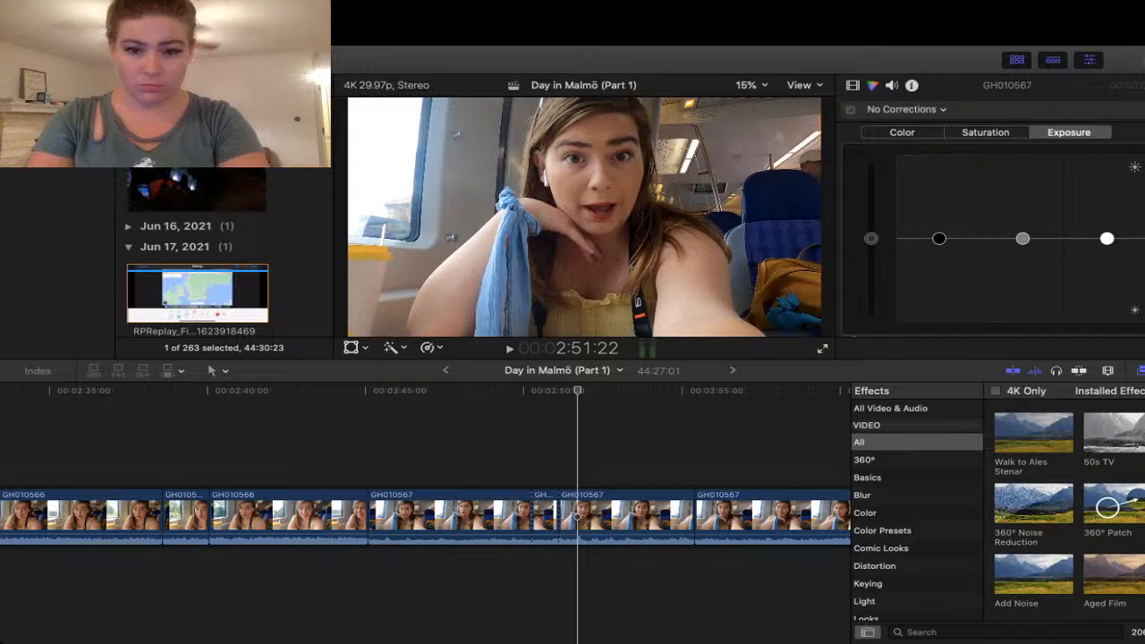
pyautogui.press('Right')
pyautogui.press('Right')
pyautogui.press('Left')
pyautogui.press('Left')
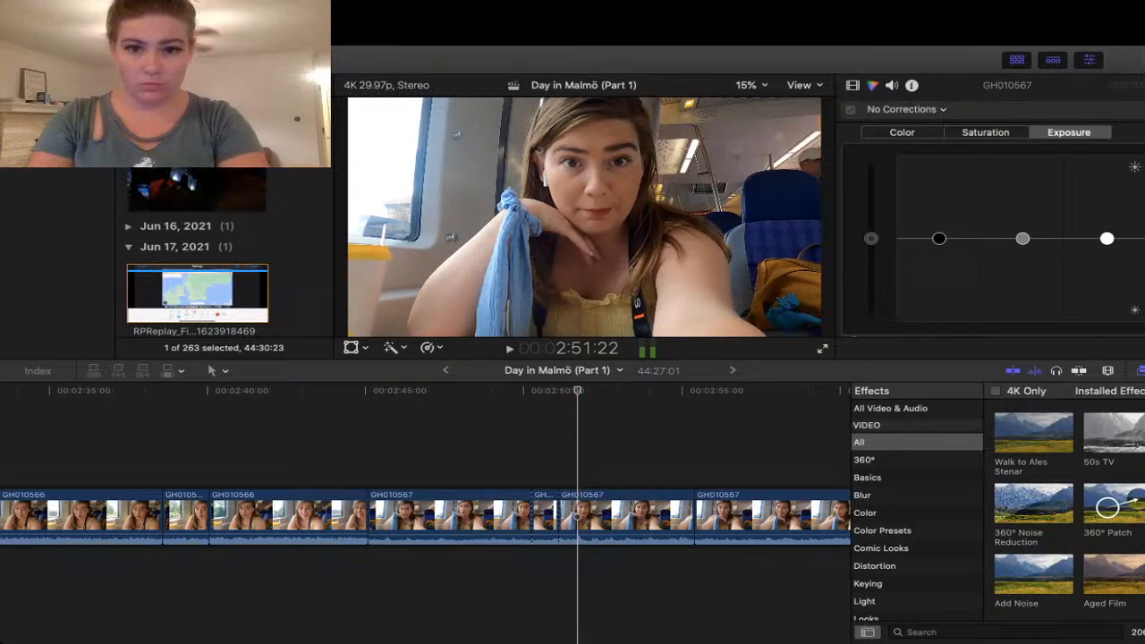
pyautogui.press('Left')
pyautogui.press('Left')
pyautogui.press('Left')
pyautogui.press('Left')
pyautogui.press('Left')
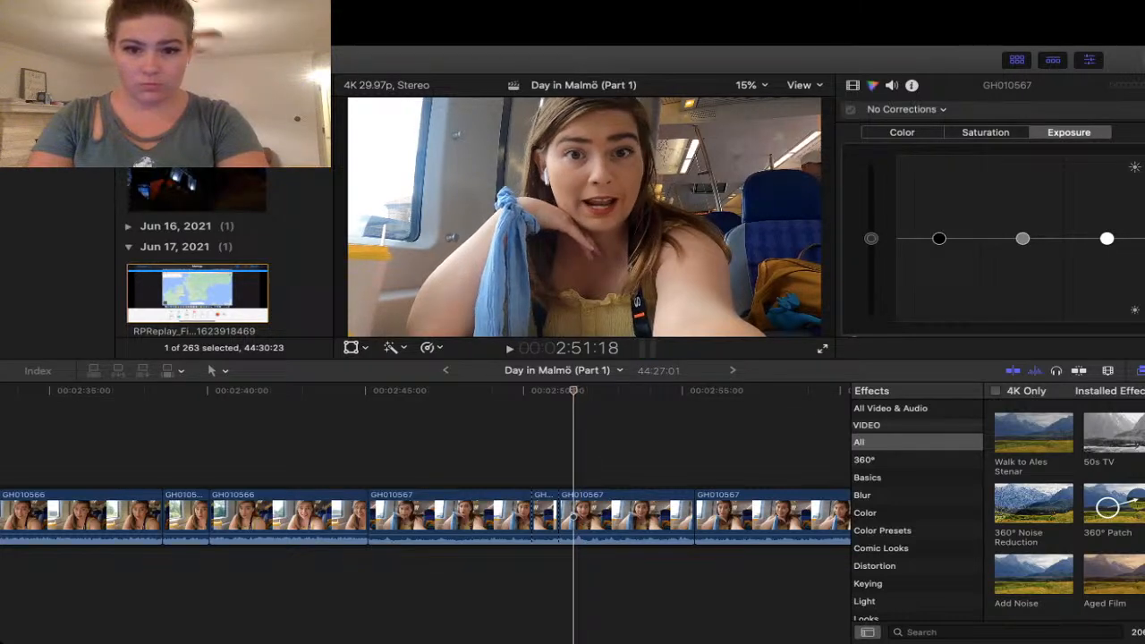
pyautogui.press('super+b')
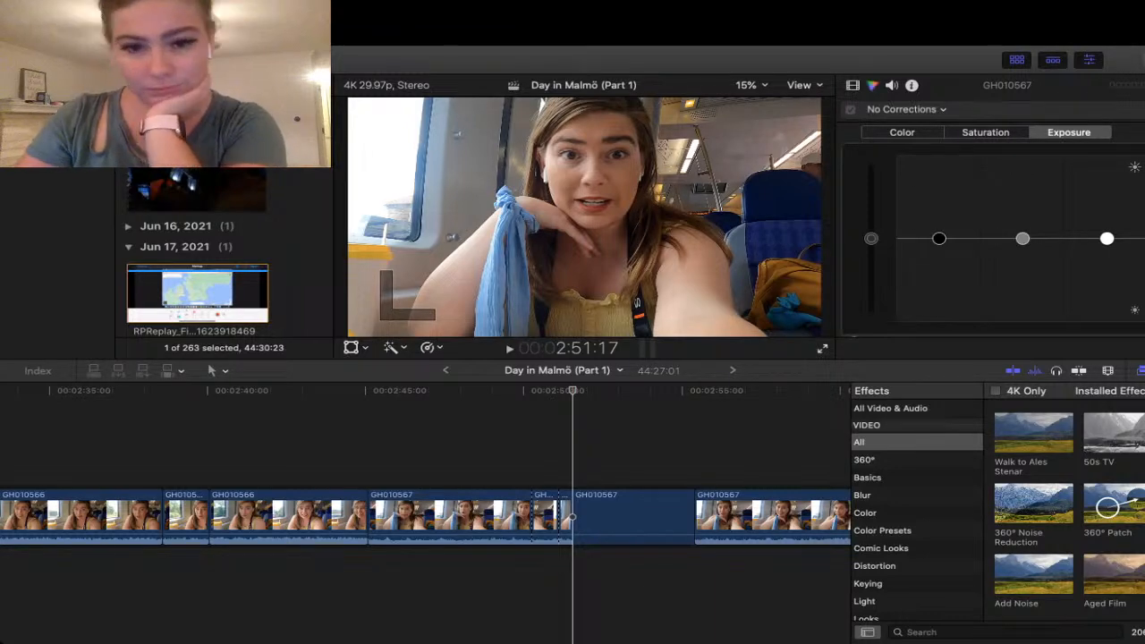
pyautogui.click(567, 518)
pyautogui.press('Delete')
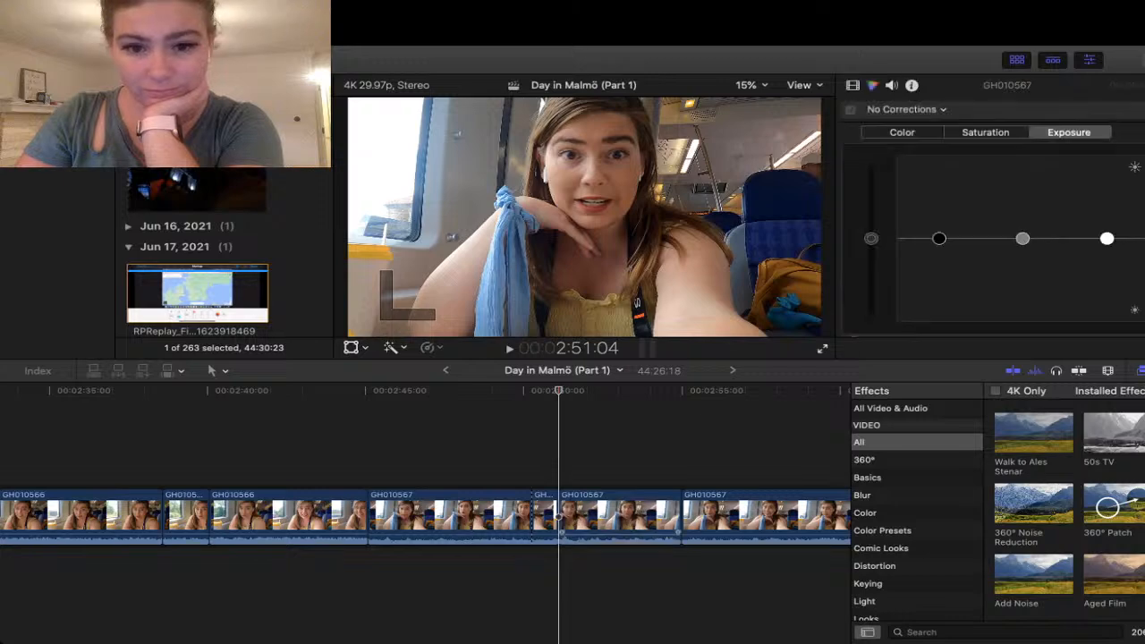
# - Replay the new join from 2:50:14 and extend the start of the GH010567 clip after it by 2 frames
pyautogui.hotkey('shift', 'Left')
pyautogui.hotkey('shift', 'Left')
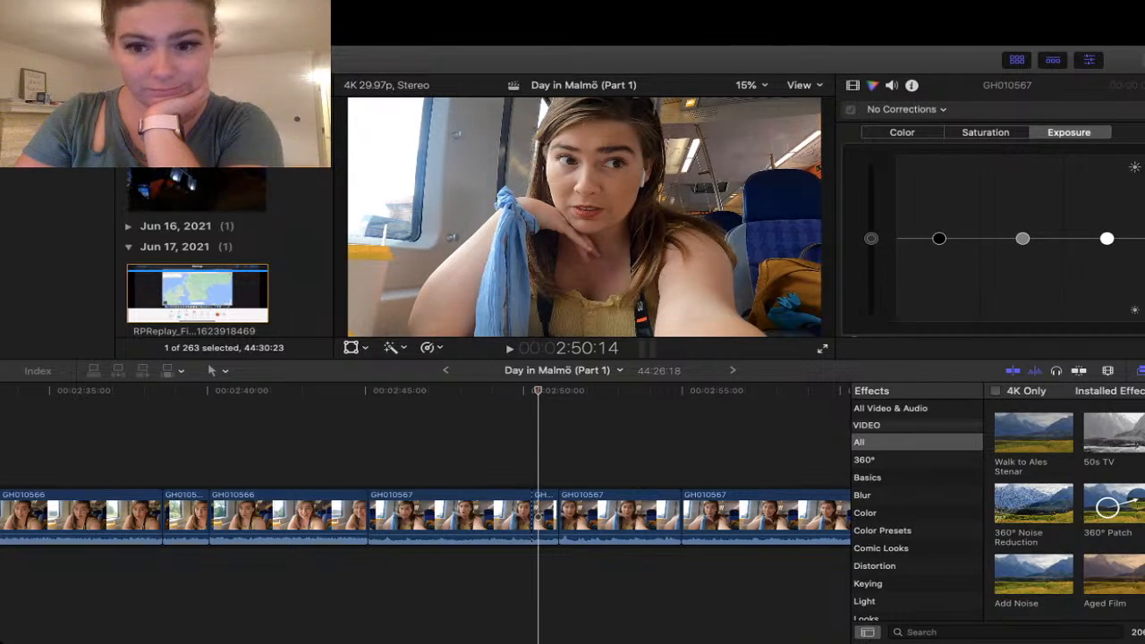
pyautogui.press('space')
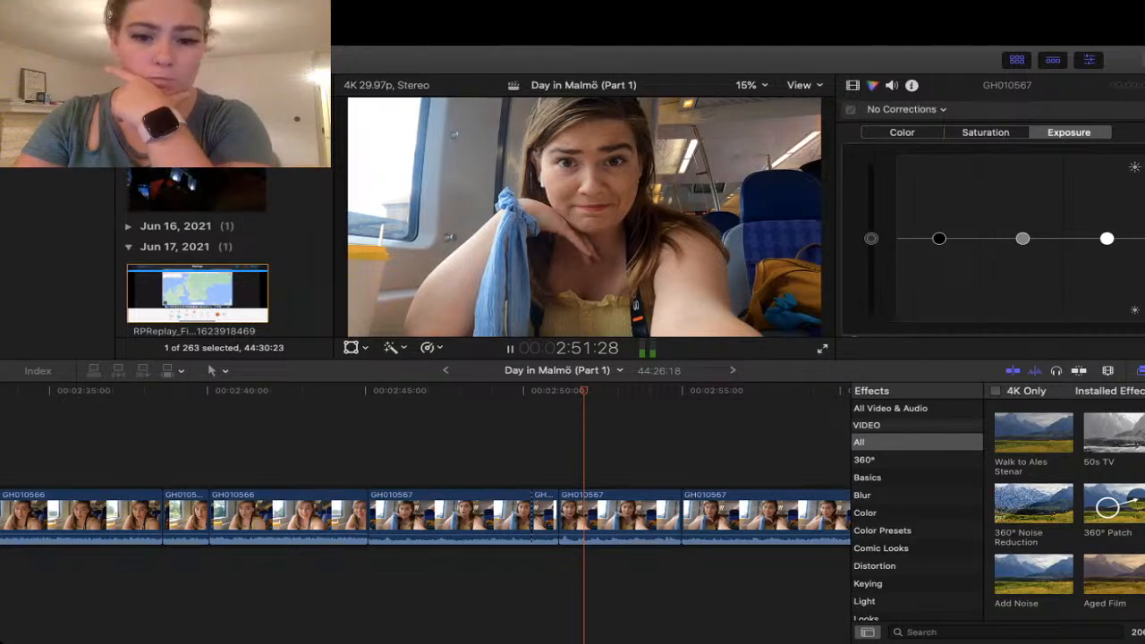
pyautogui.click(564, 518)
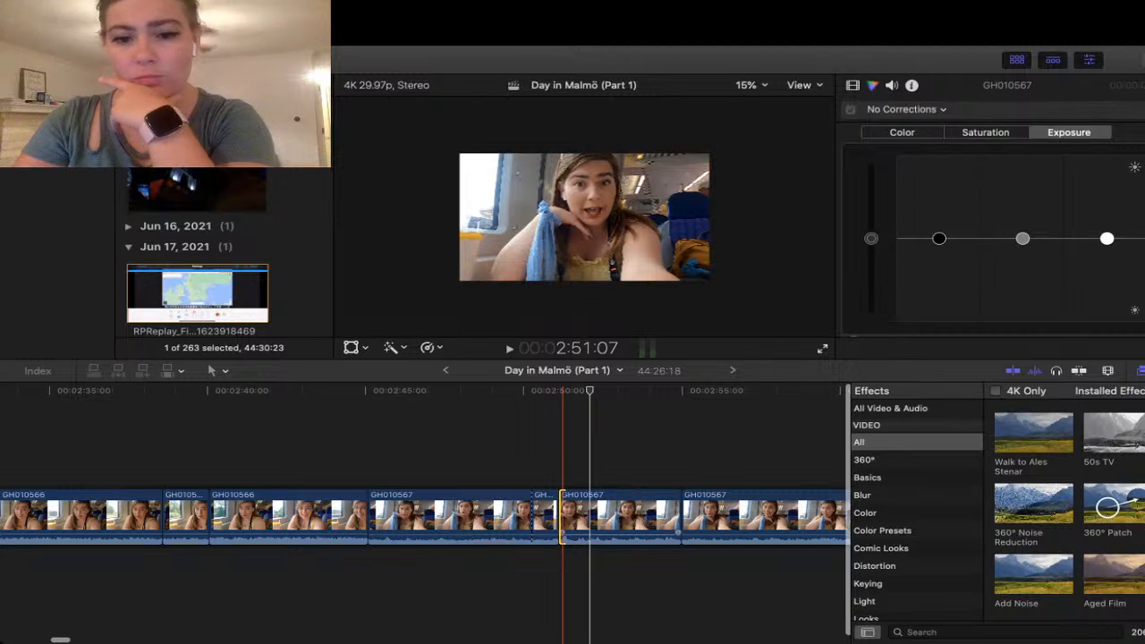
pyautogui.moveTo(563, 517); pyautogui.dragTo(560, 517)
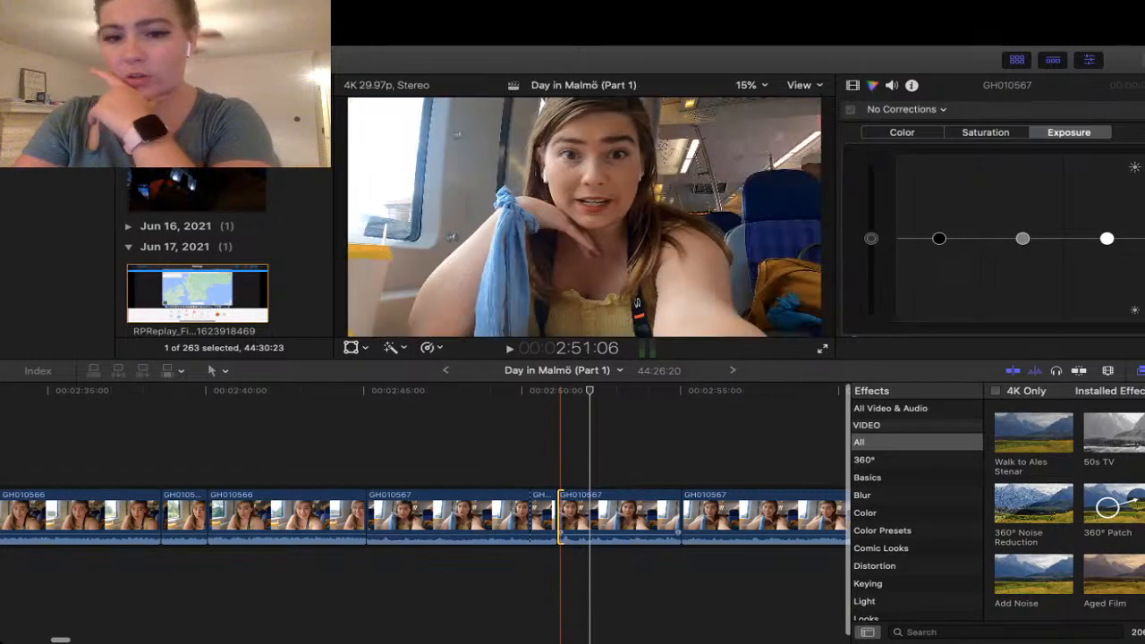
# - Replay from 2:50:23 through the remaining GH010567 train clips into the GH010575 footage, and stop at 3:06:24
pyautogui.press('space')
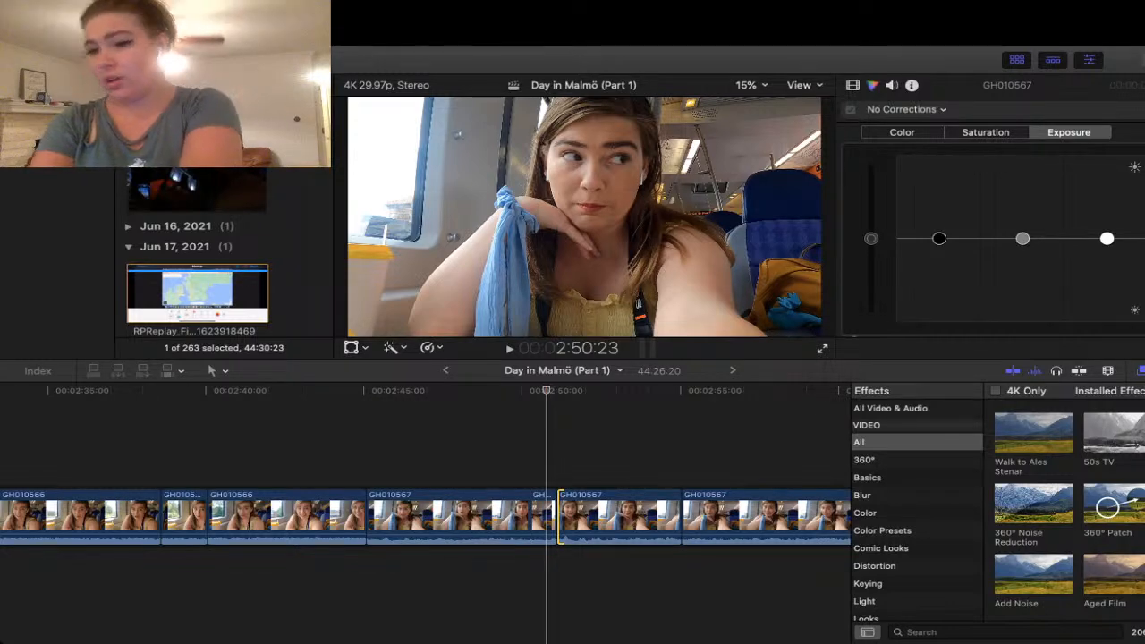
pyautogui.press('space')
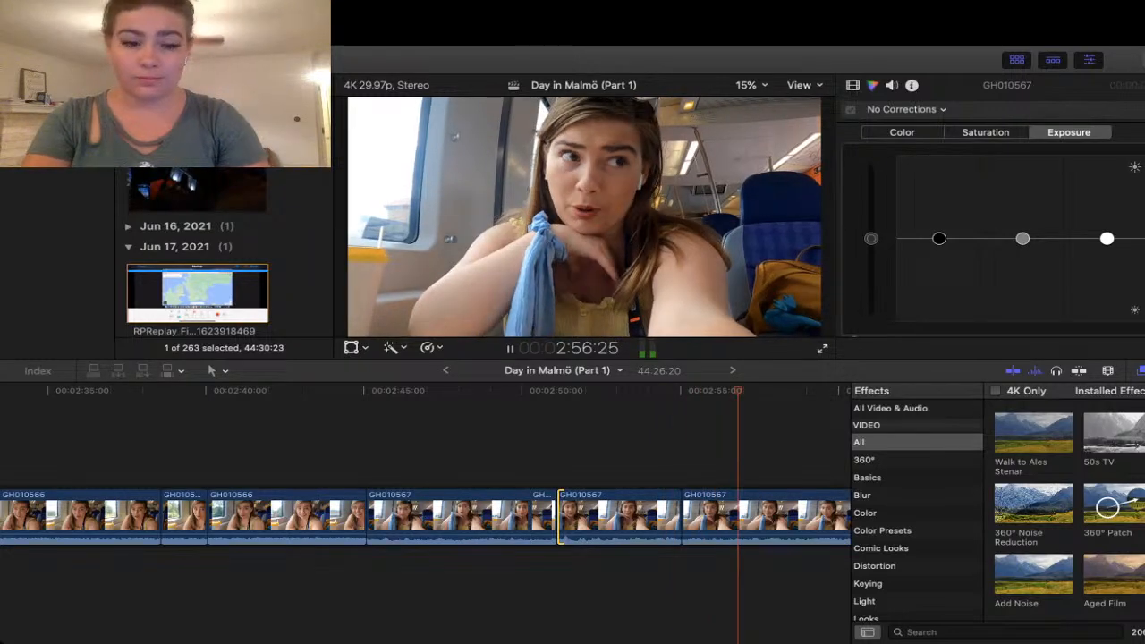
pyautogui.hscroll(3, 426, 510)
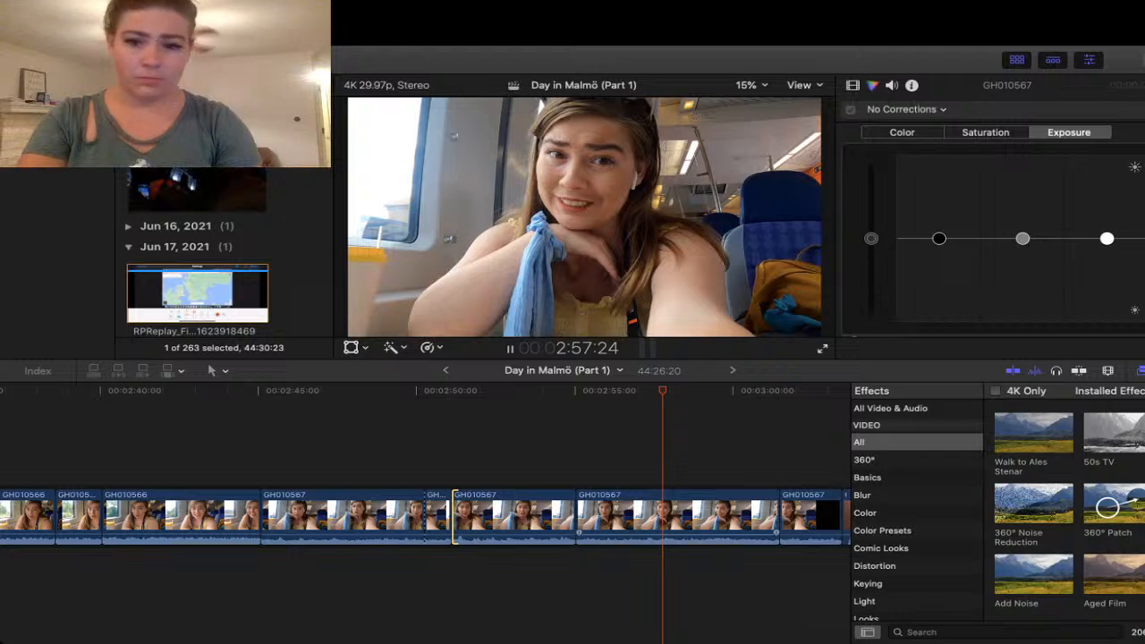
pyautogui.press('super+shift+a')
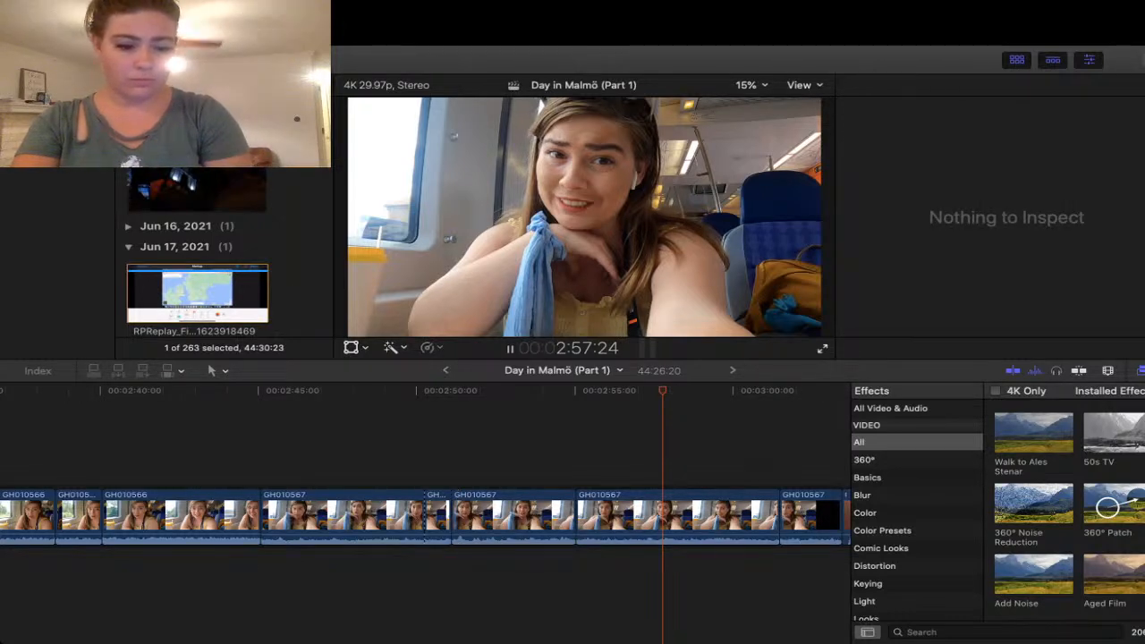
pyautogui.press('space')
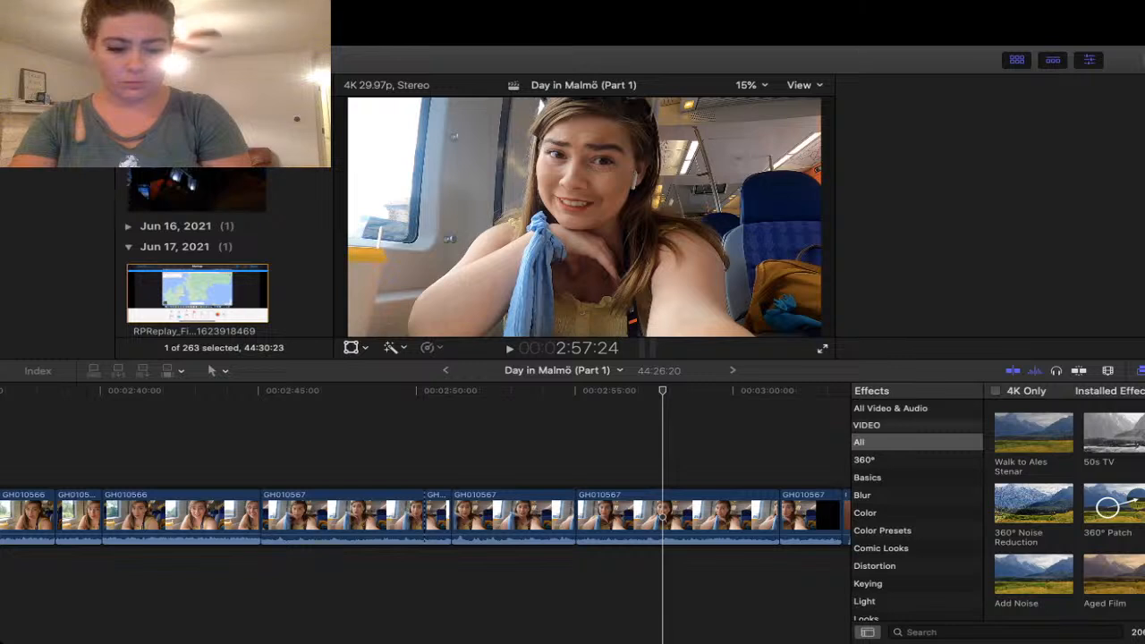
pyautogui.press('super+6')
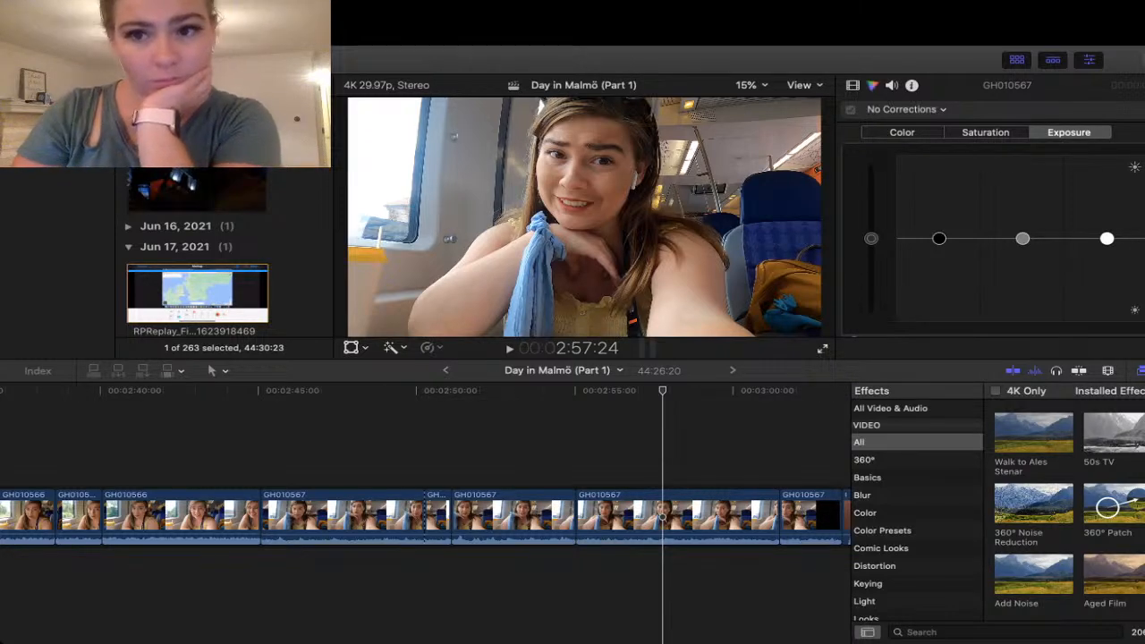
pyautogui.press('space')
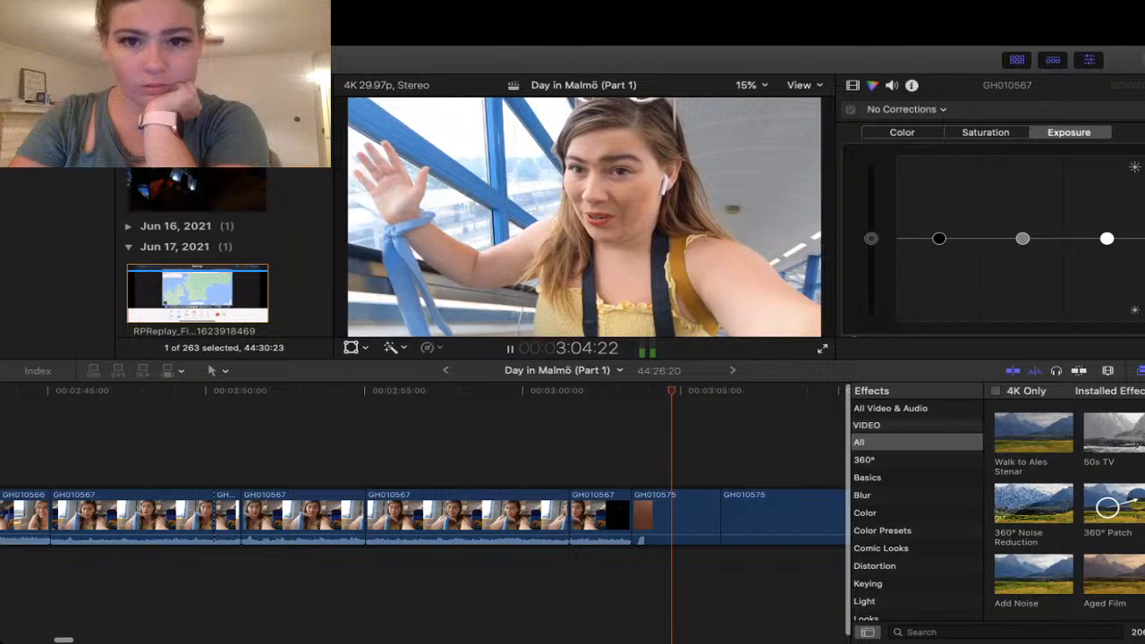
pyautogui.press('space')
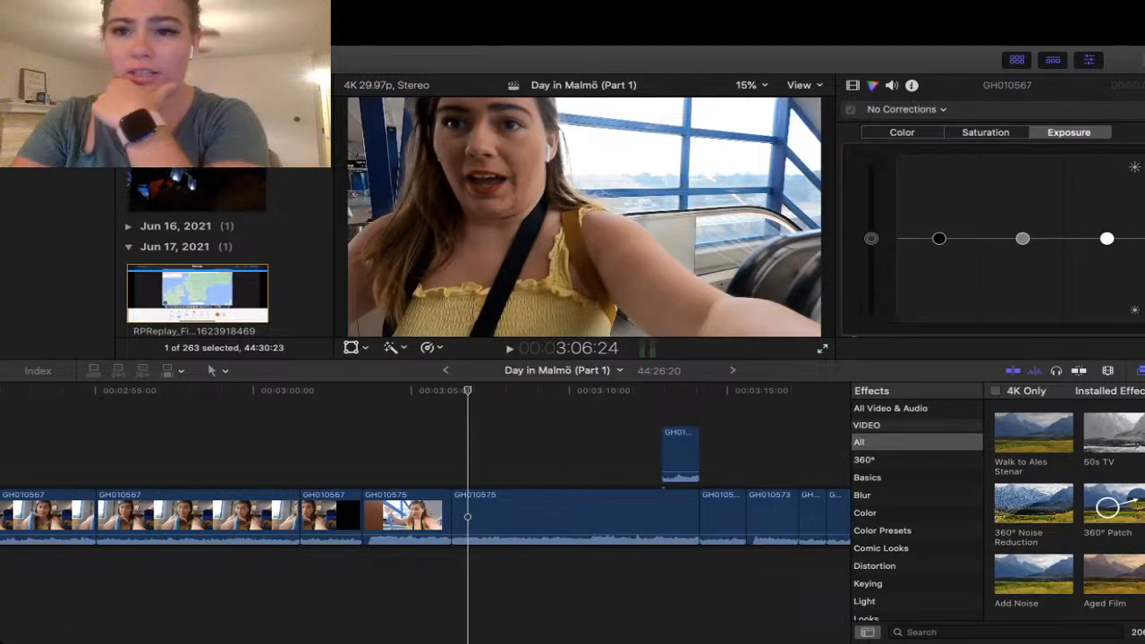
# - Show the audio settings of the first GH010575 clip and replay the transition into it from 3:03:02
pyautogui.click(410, 517)
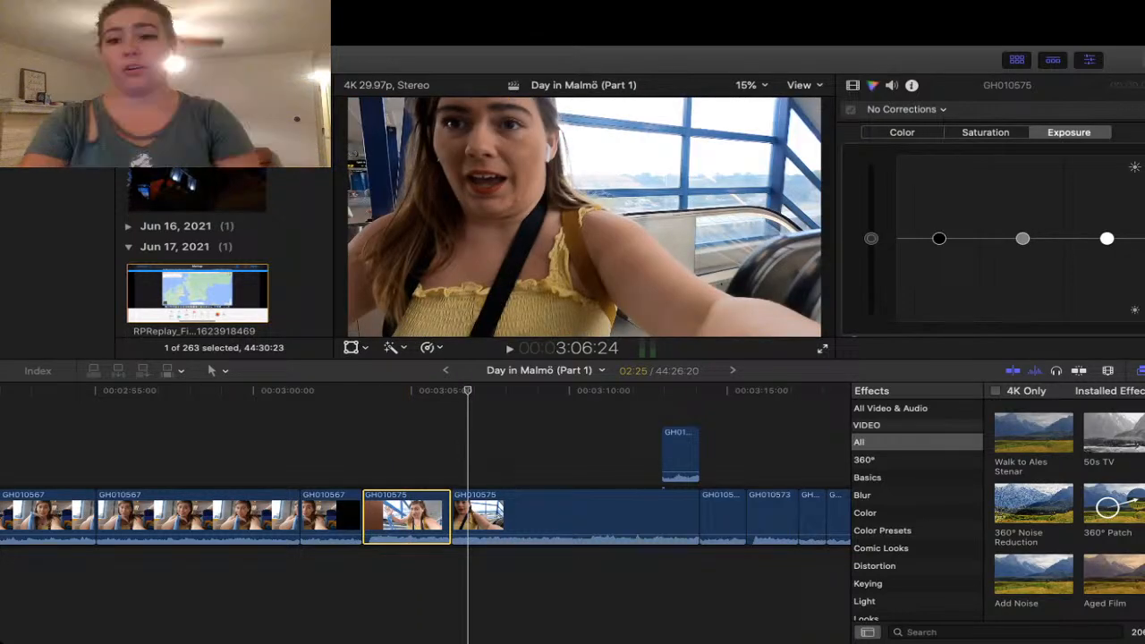
pyautogui.click(893, 86)
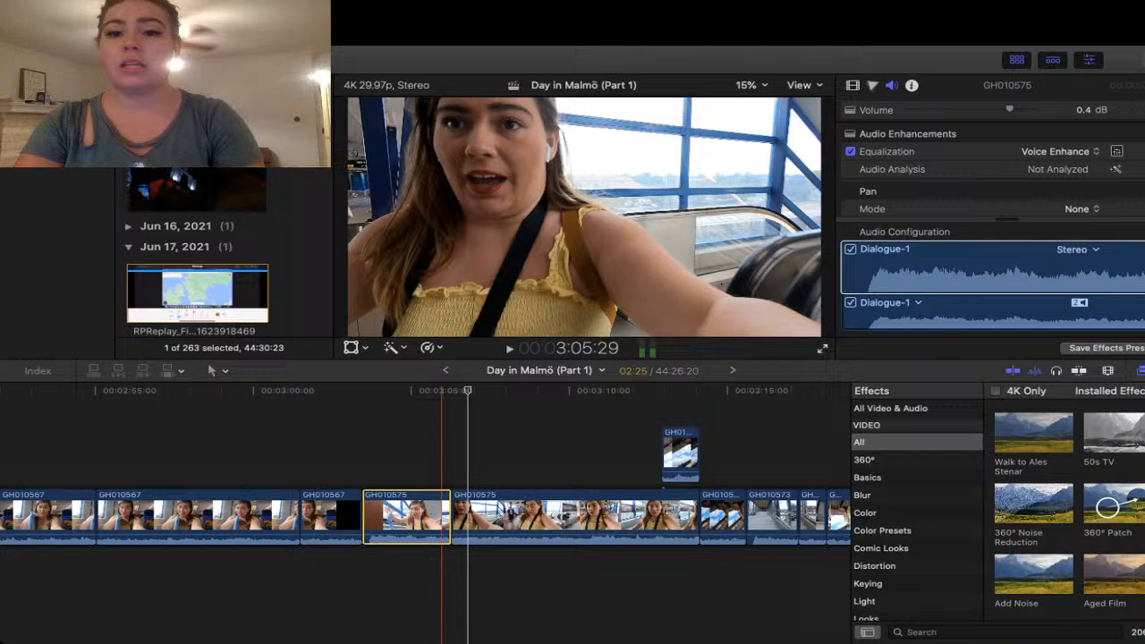
pyautogui.click(408, 570)
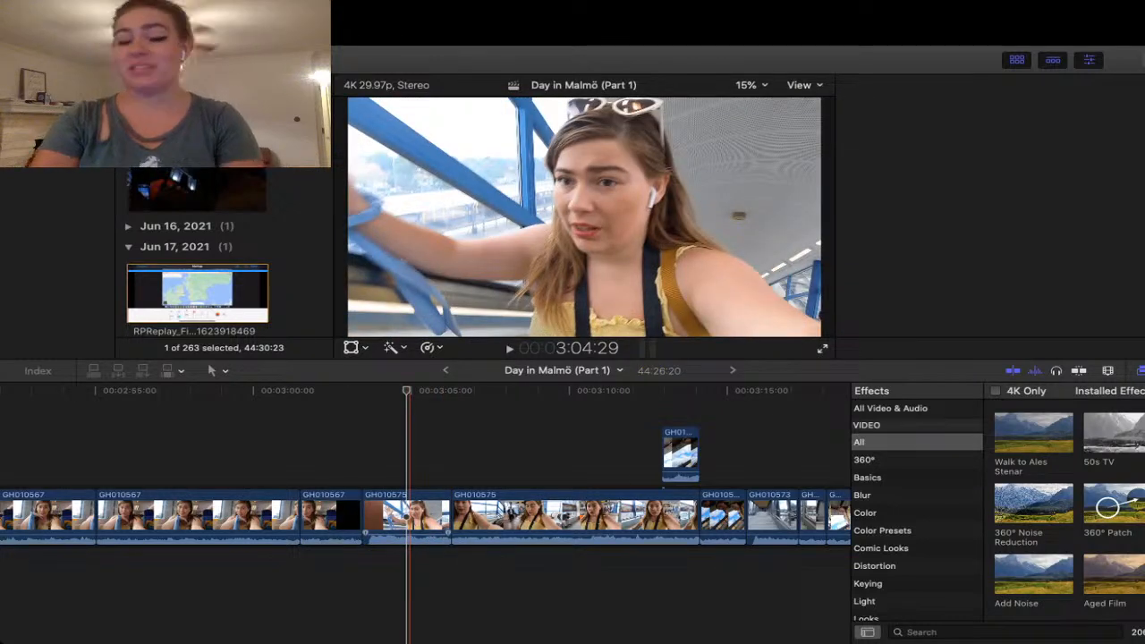
pyautogui.click(406, 517)
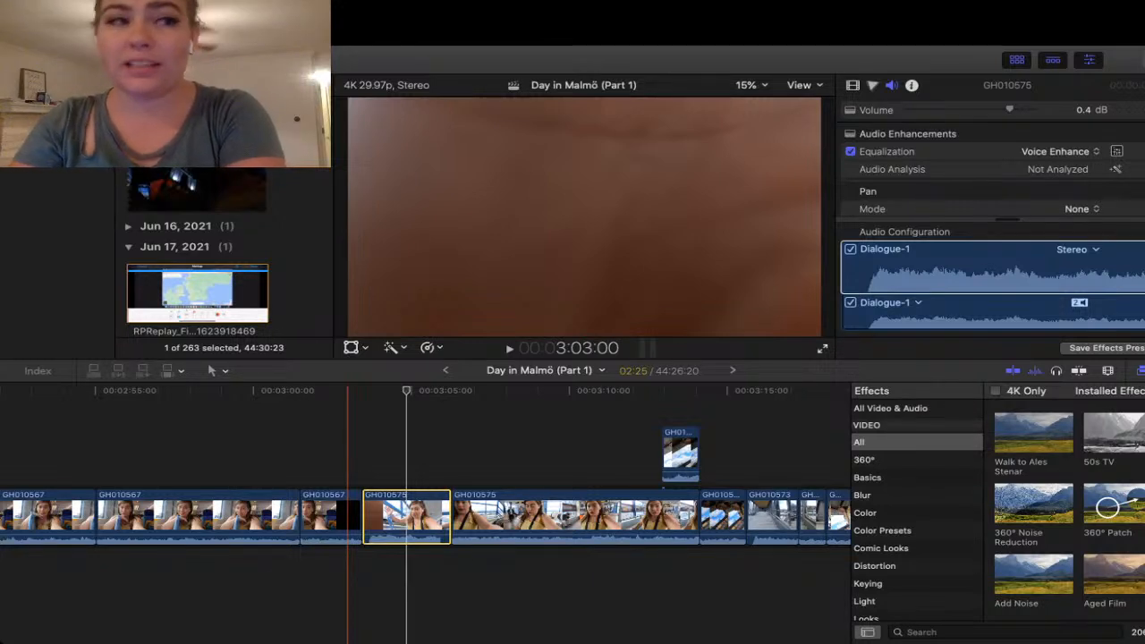
pyautogui.press('space')
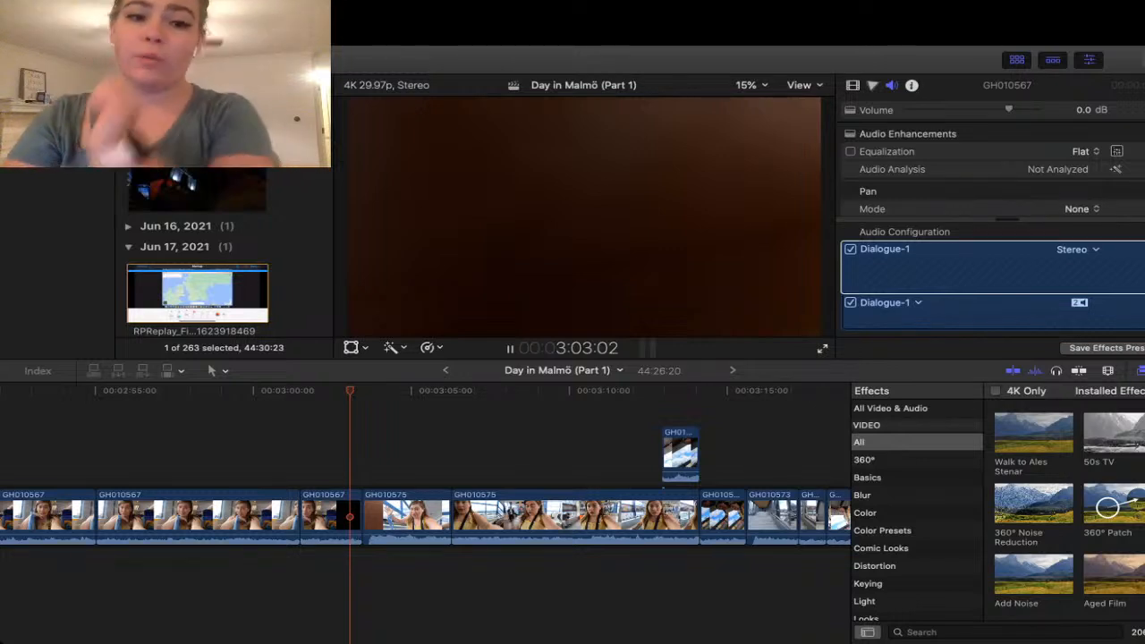
pyautogui.press('space')
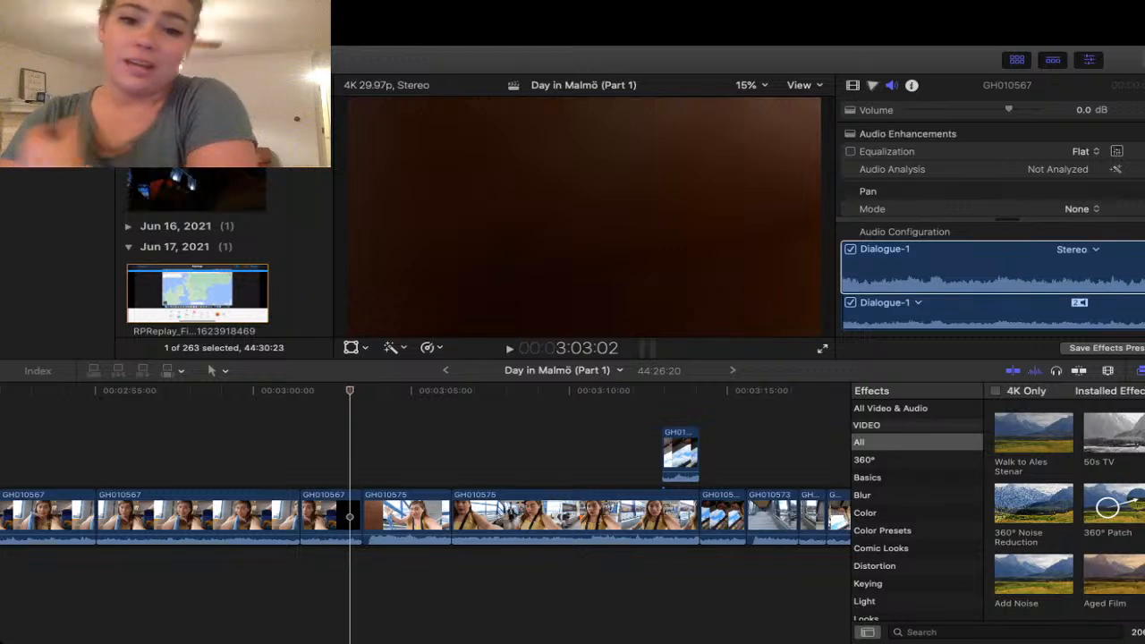
pyautogui.press('space')
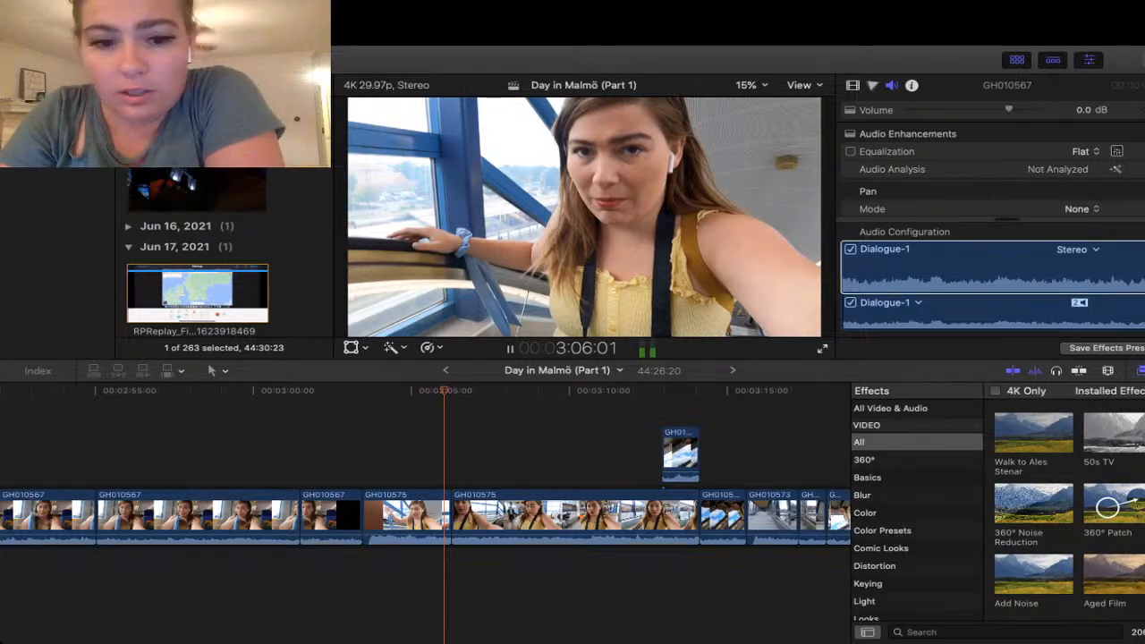
# - Raise the first GH010575 clip's volume to 6.0 dB and replay the transition from 3:03:07
pyautogui.click(417, 519)
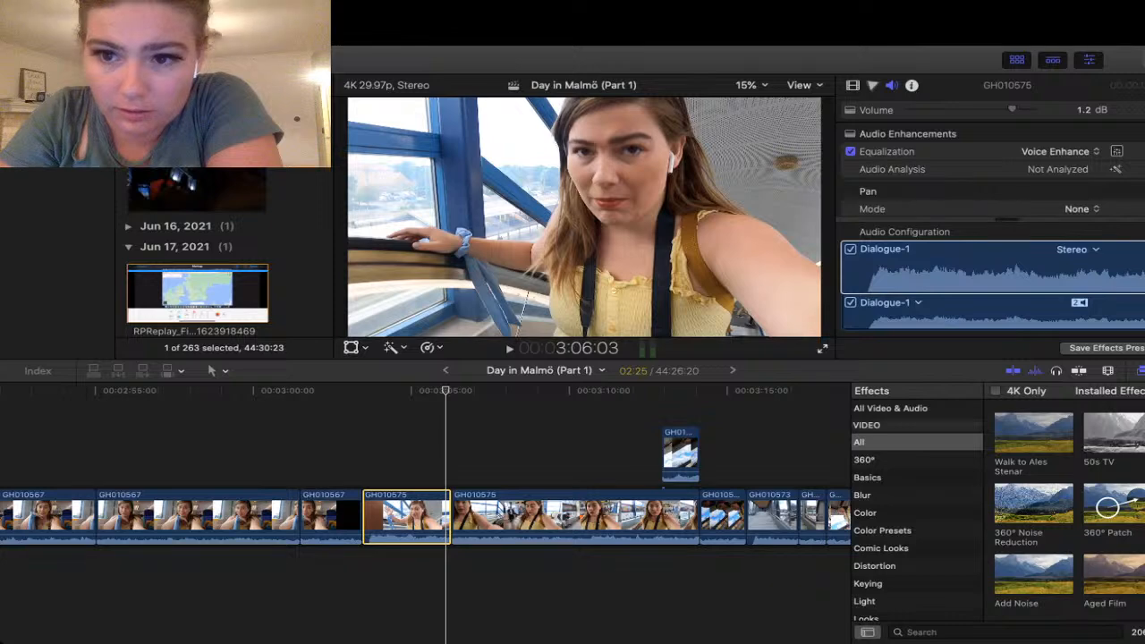
pyautogui.moveTo(1012, 109); pyautogui.dragTo(1025, 109)
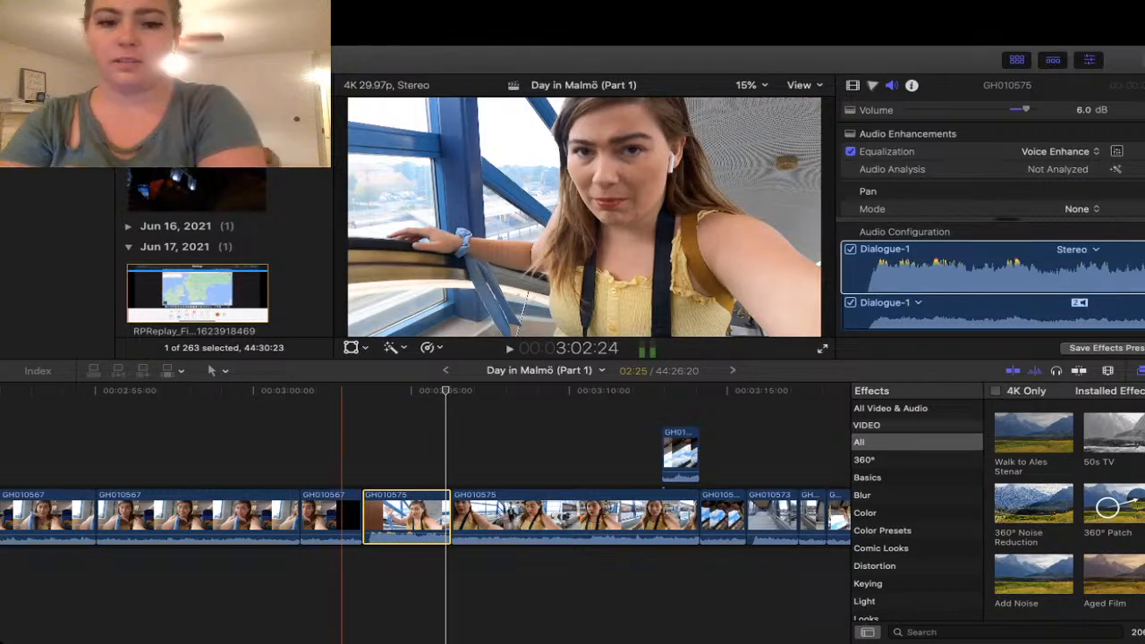
pyautogui.click(355, 454)
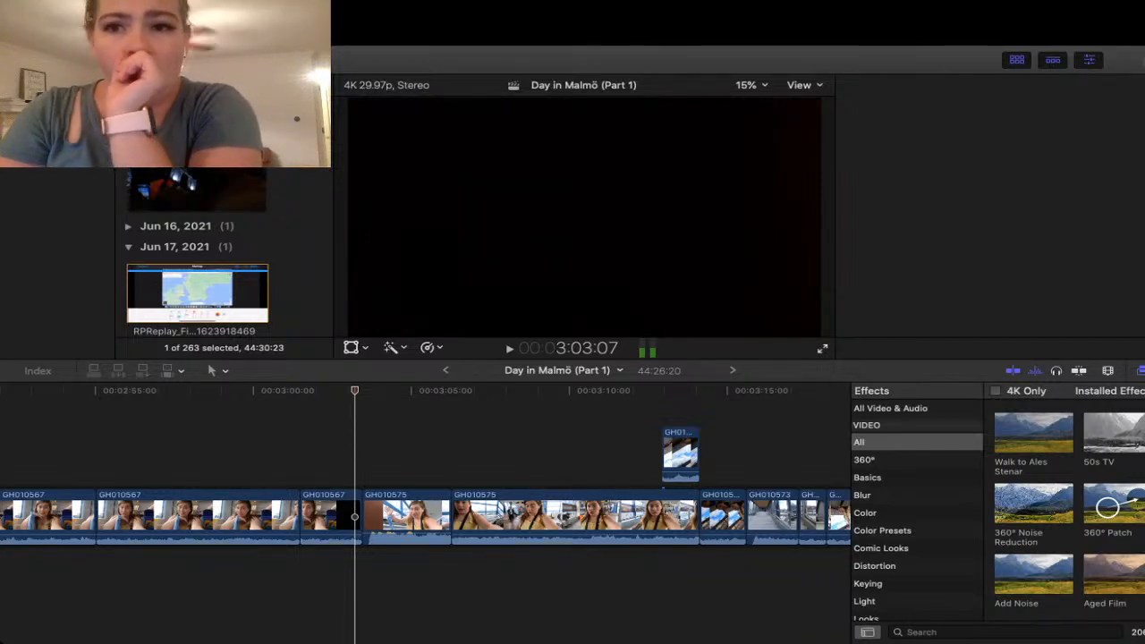
pyautogui.press('space')
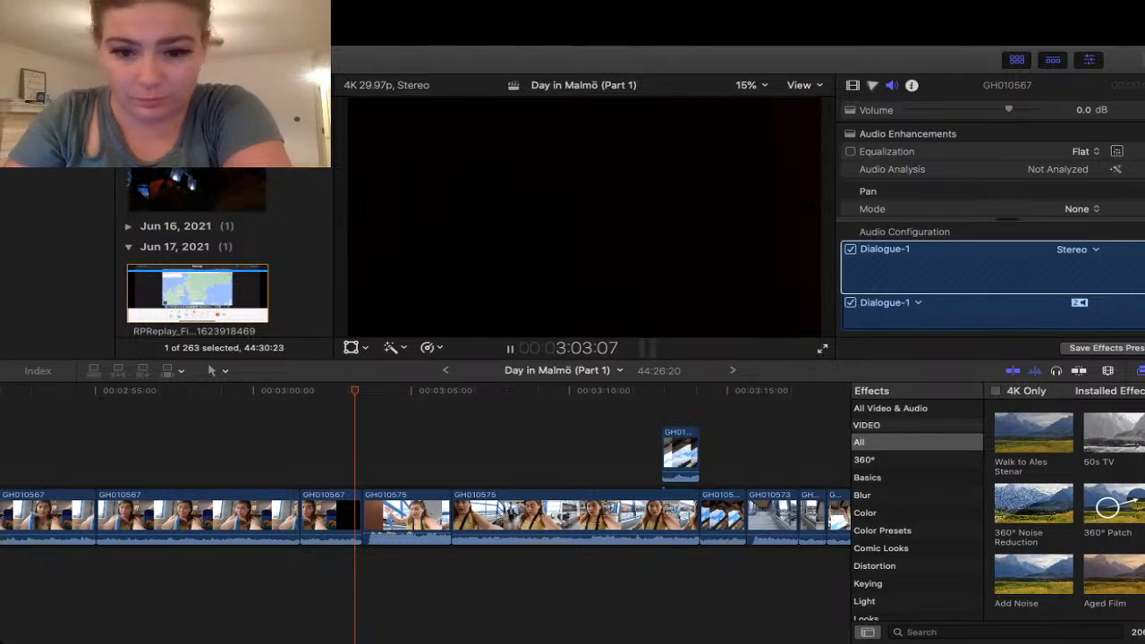
pyautogui.press('space')
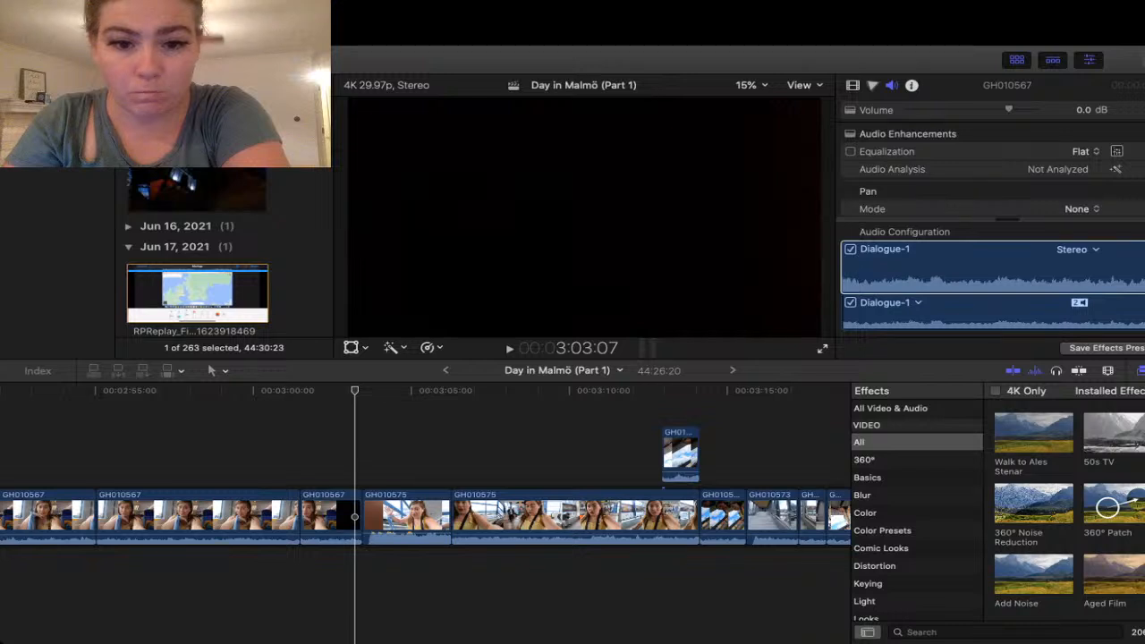
pyautogui.press('space')
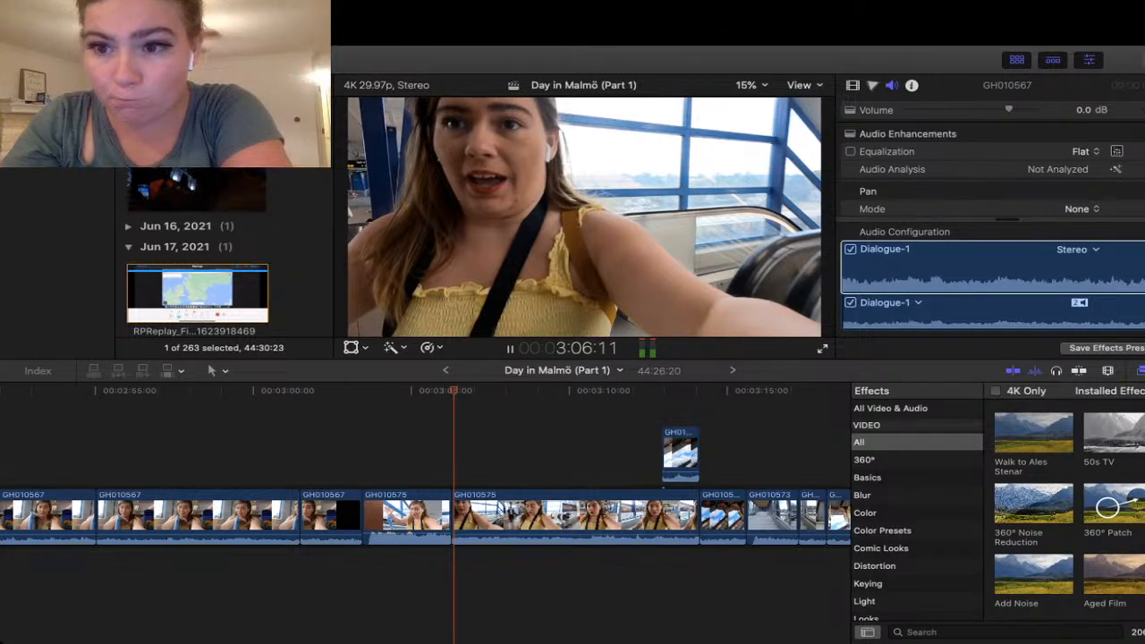
# - Raise the second GH010575 clip's volume to 6.1 dB, set its equalization to Voice Enhance, and replay from 3:06:07
pyautogui.click(468, 515)
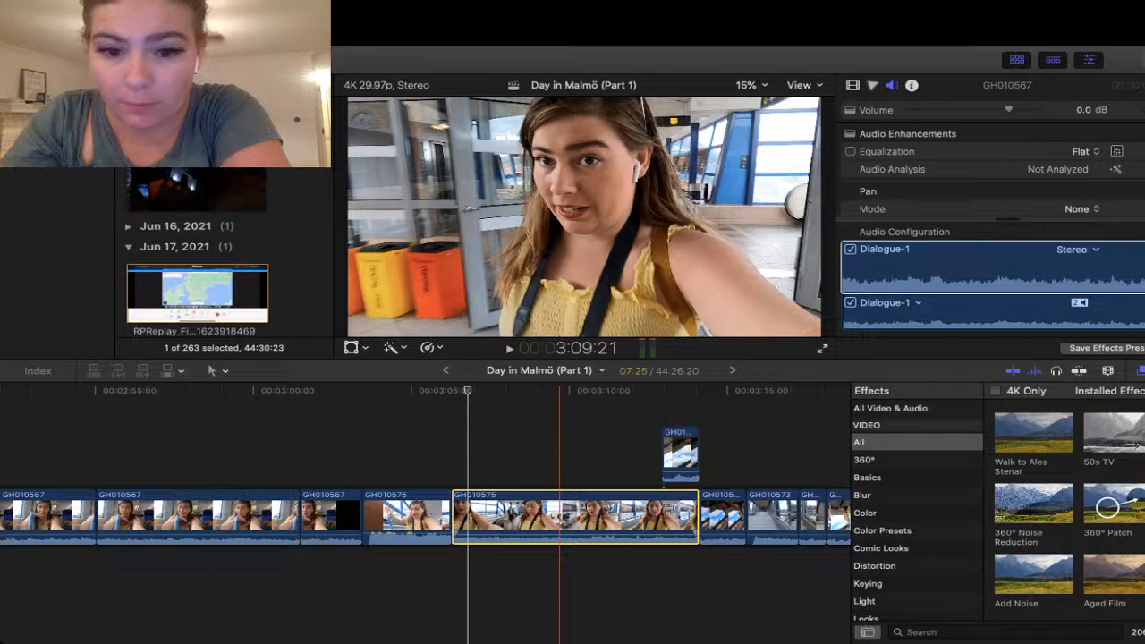
pyautogui.hotkey('ctrl', '=')
pyautogui.hotkey('ctrl', '=')
pyautogui.hotkey('ctrl', '=')
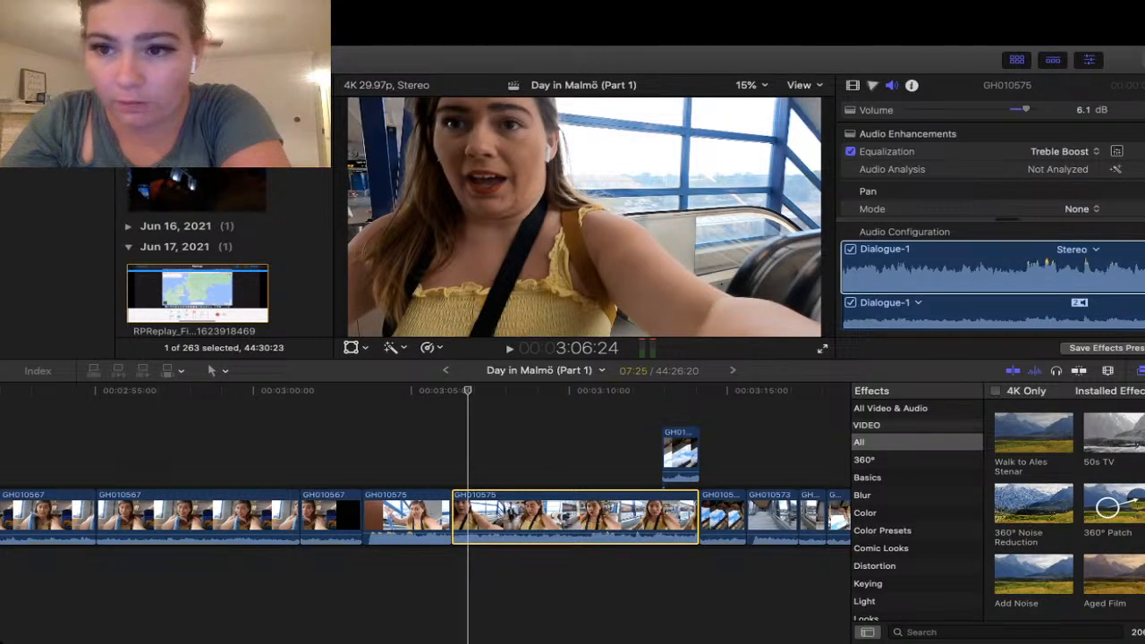
pyautogui.click(1063, 152)
pyautogui.click(1058, 51)
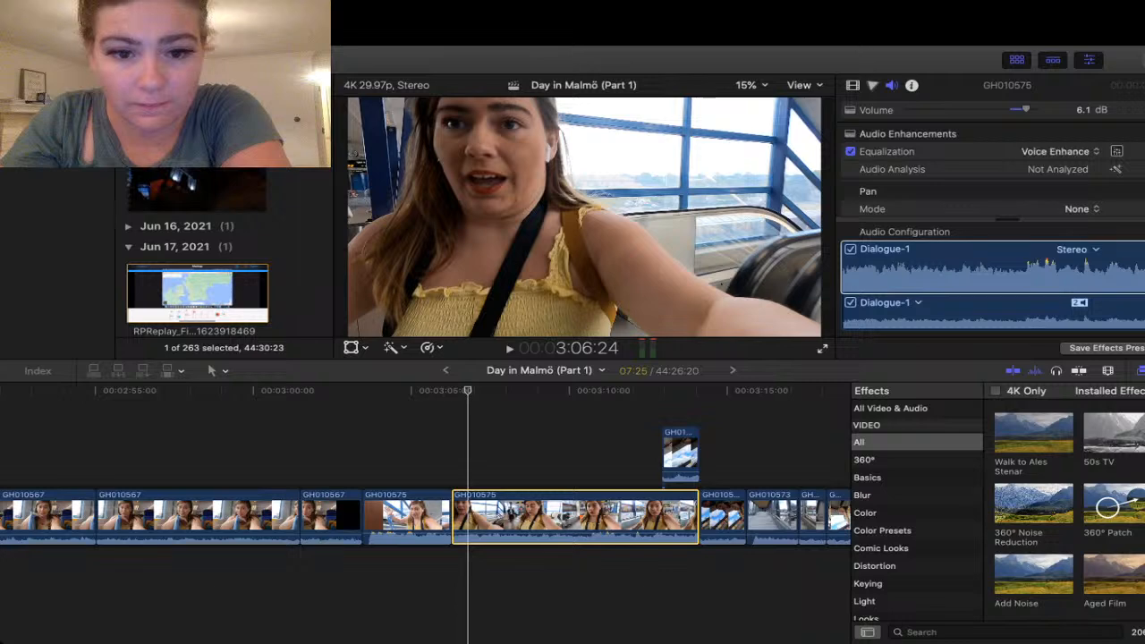
pyautogui.click(450, 391)
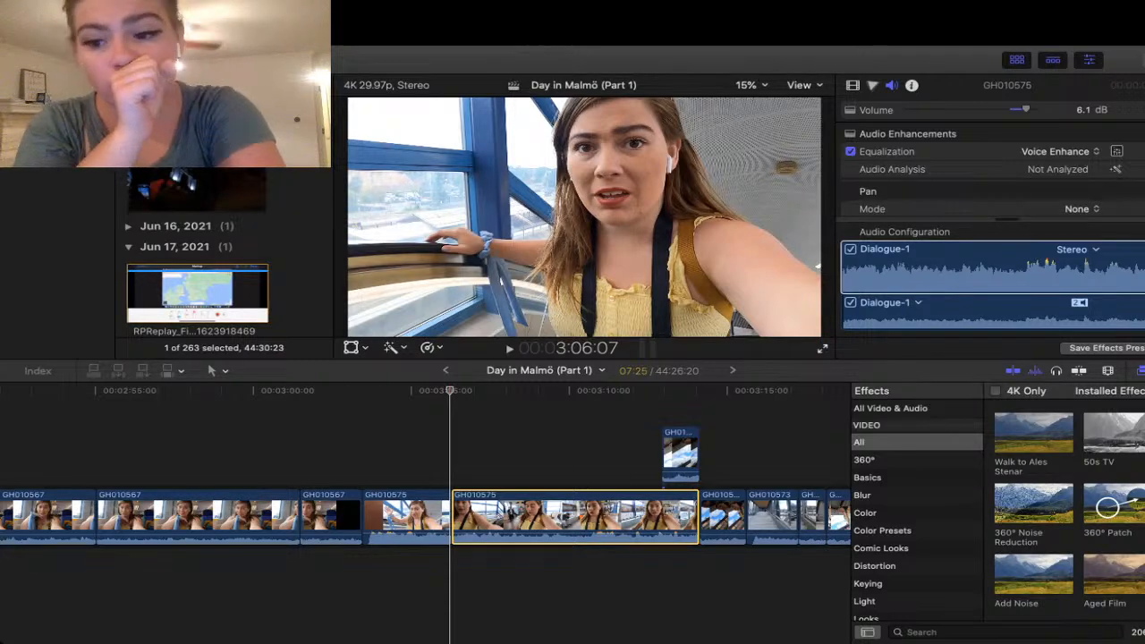
pyautogui.press('space')
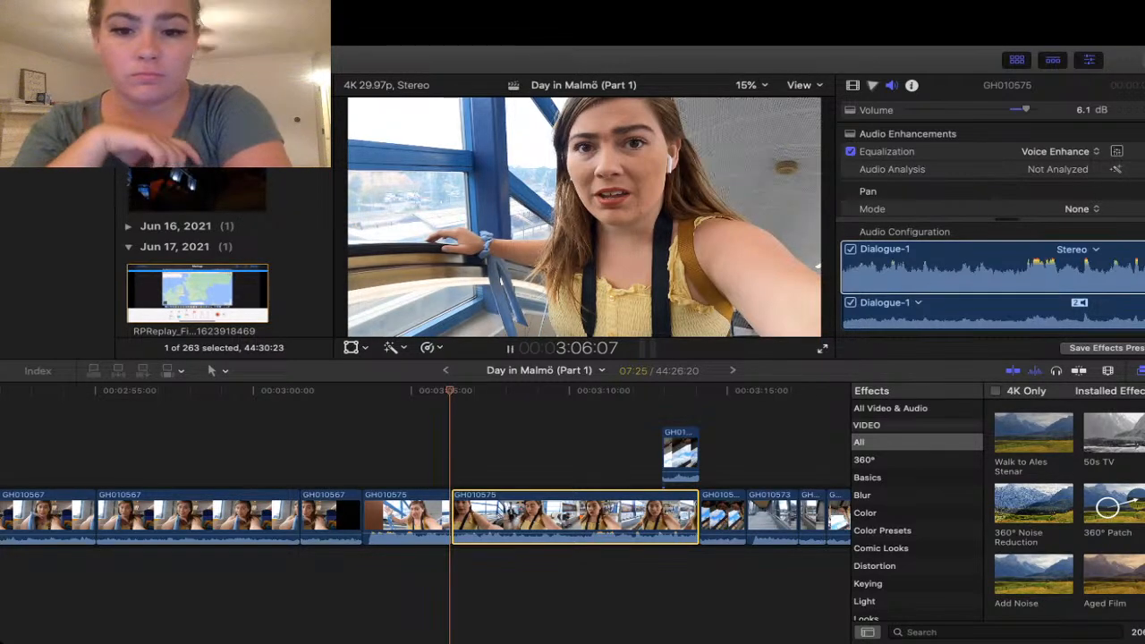
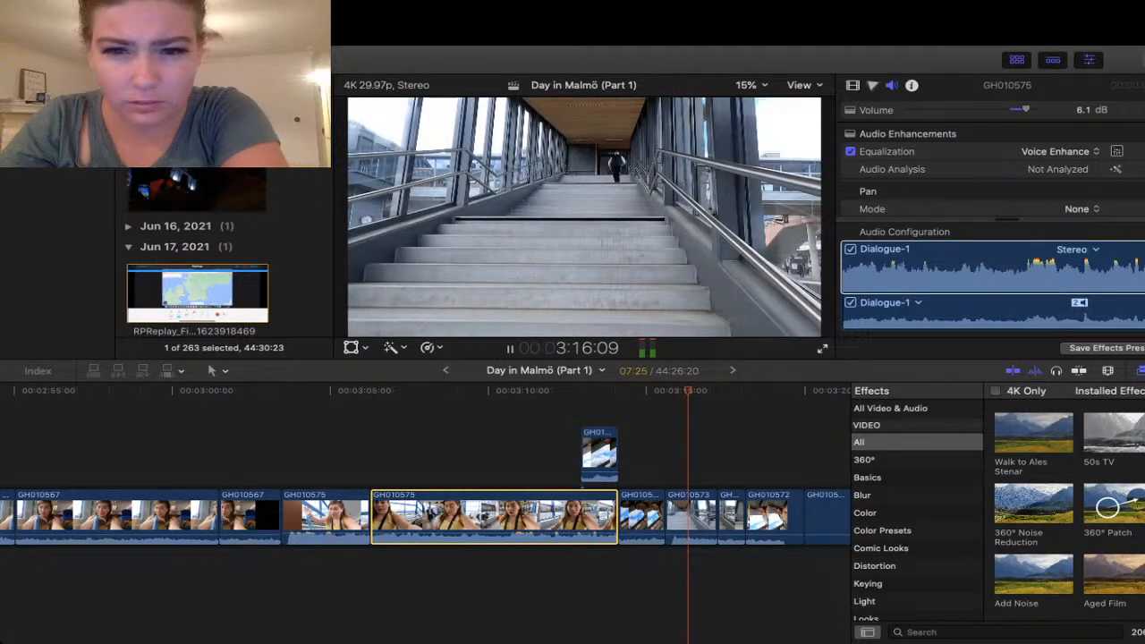
# - Return to 3:12:16 in the second GH010575 clip, advance frame by frame to 3:12:22, and replay into the GH010573 staircase footage
pyautogui.click(569, 391)
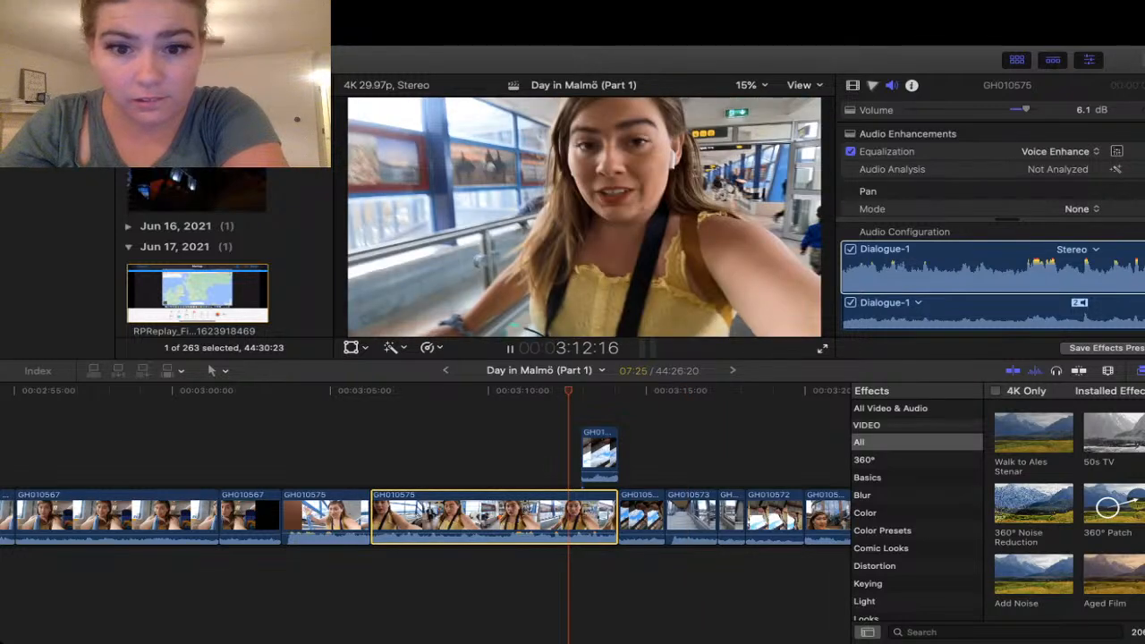
pyautogui.press('space')
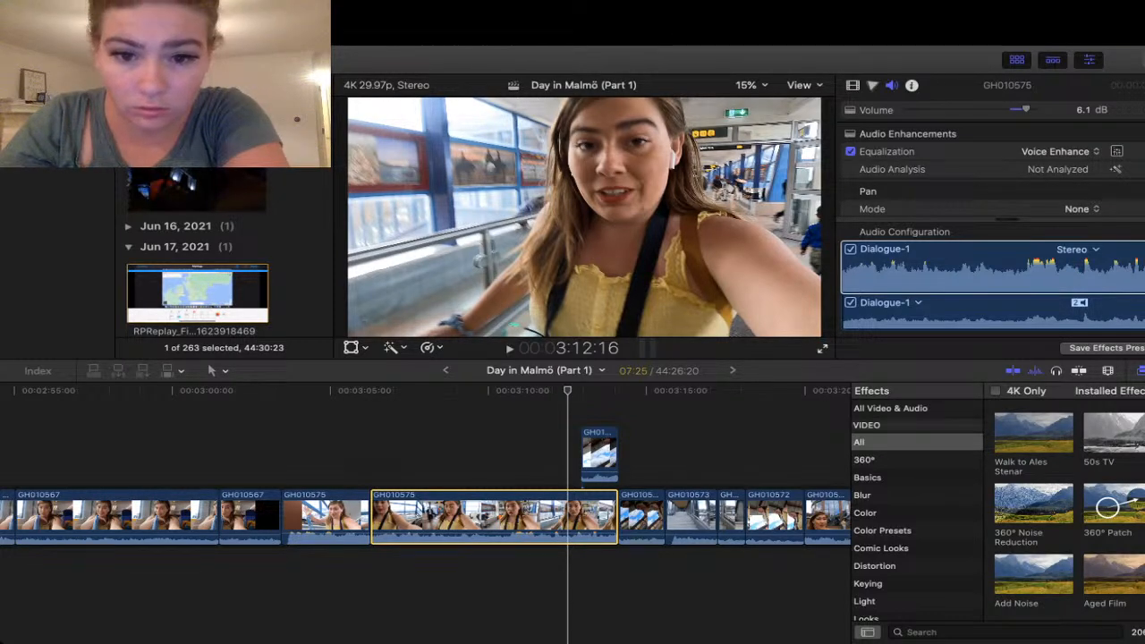
pyautogui.press('Right')
pyautogui.press('Right')
pyautogui.press('Right')
pyautogui.press('Right')
pyautogui.press('Right')
pyautogui.press('Right')
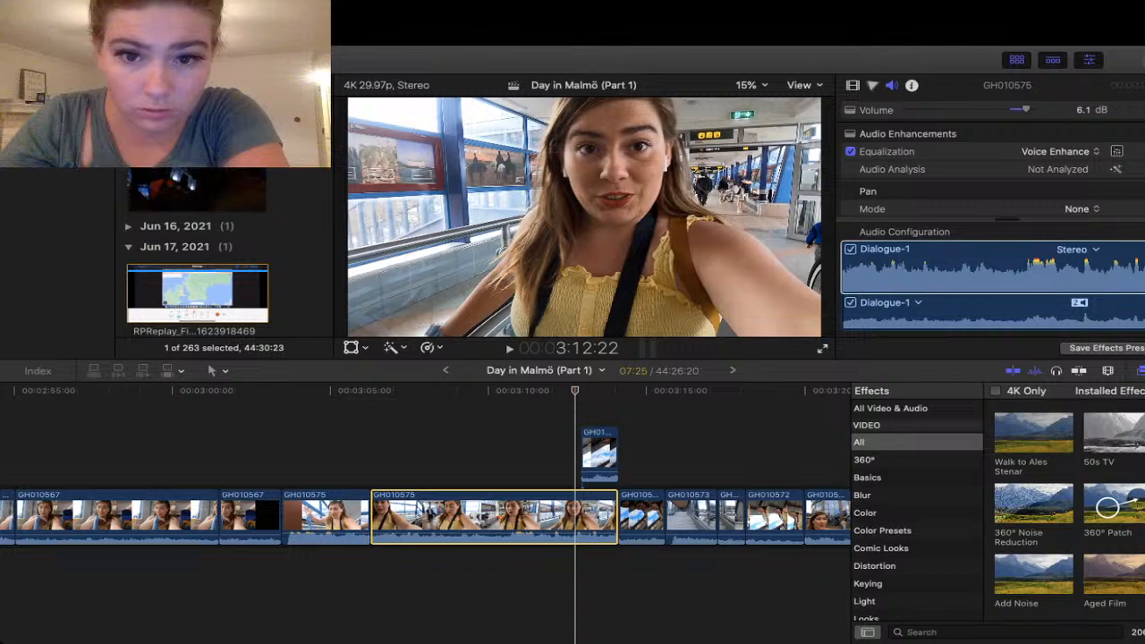
pyautogui.press('space')
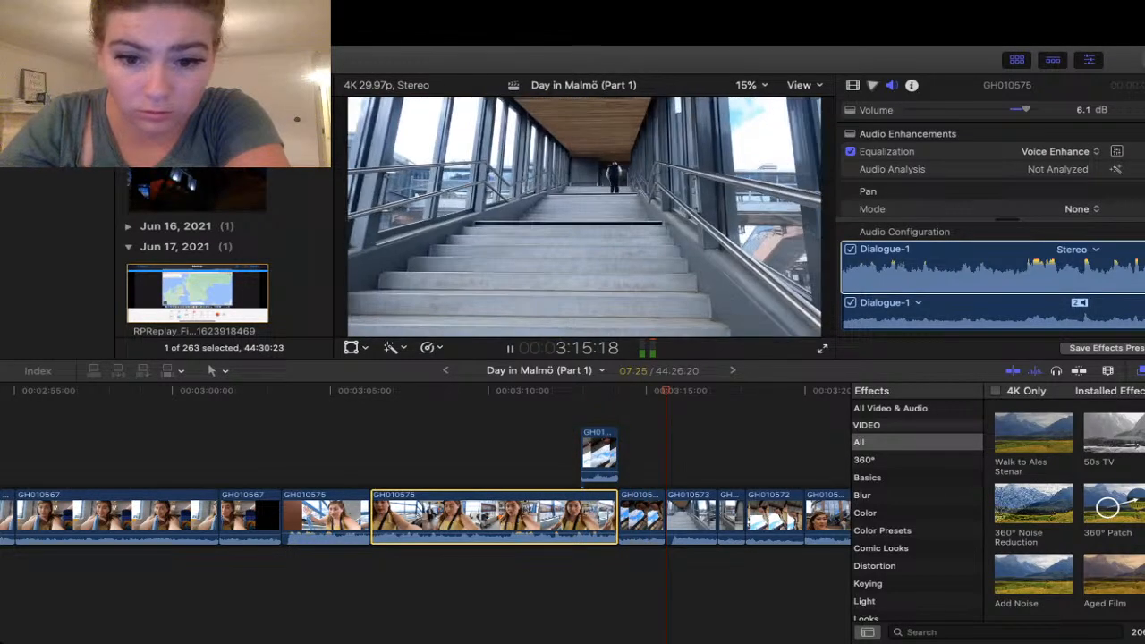
# - Return to 3:12:28 in the second GH010575 clip and replay from the start of the connected sky clip
pyautogui.press('space')
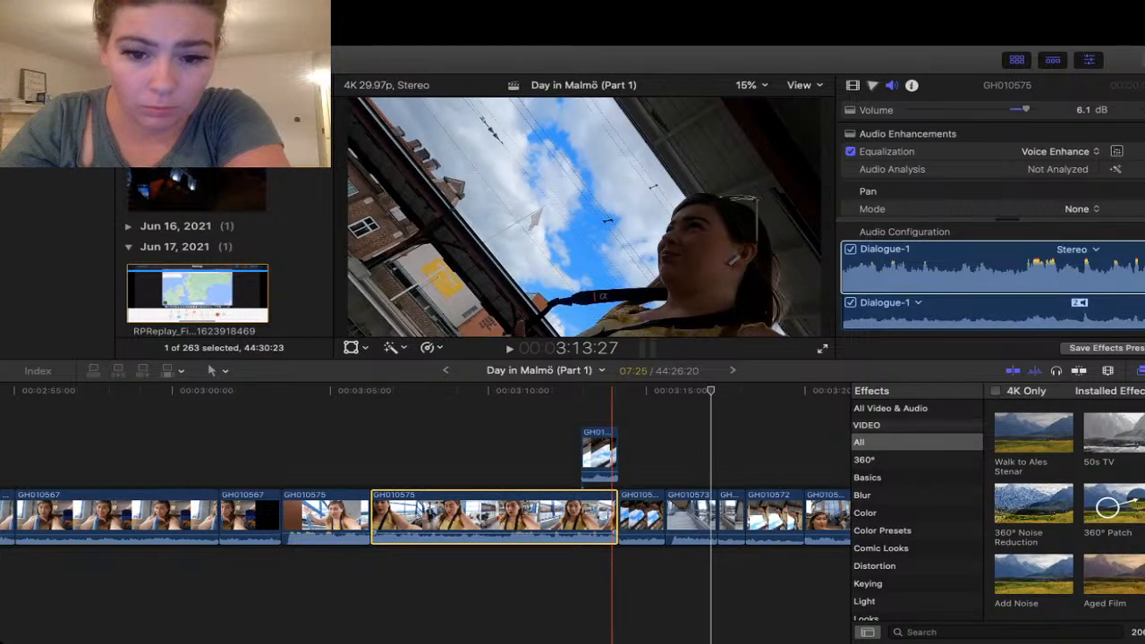
pyautogui.moveTo(615, 533); pyautogui.dragTo(611, 533)
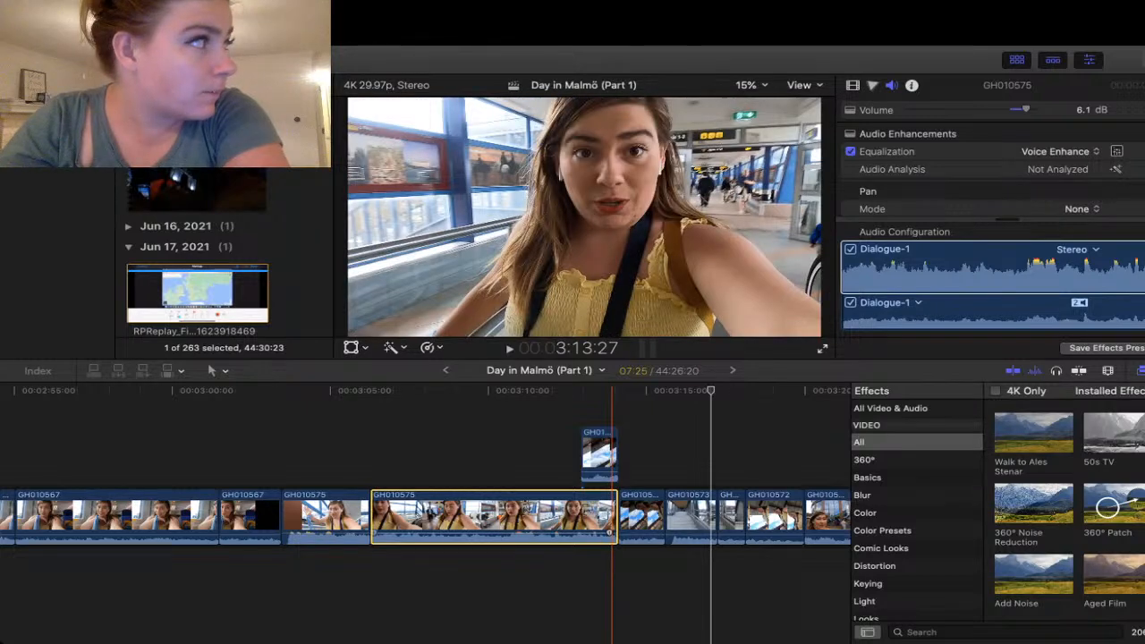
pyautogui.click(581, 528)
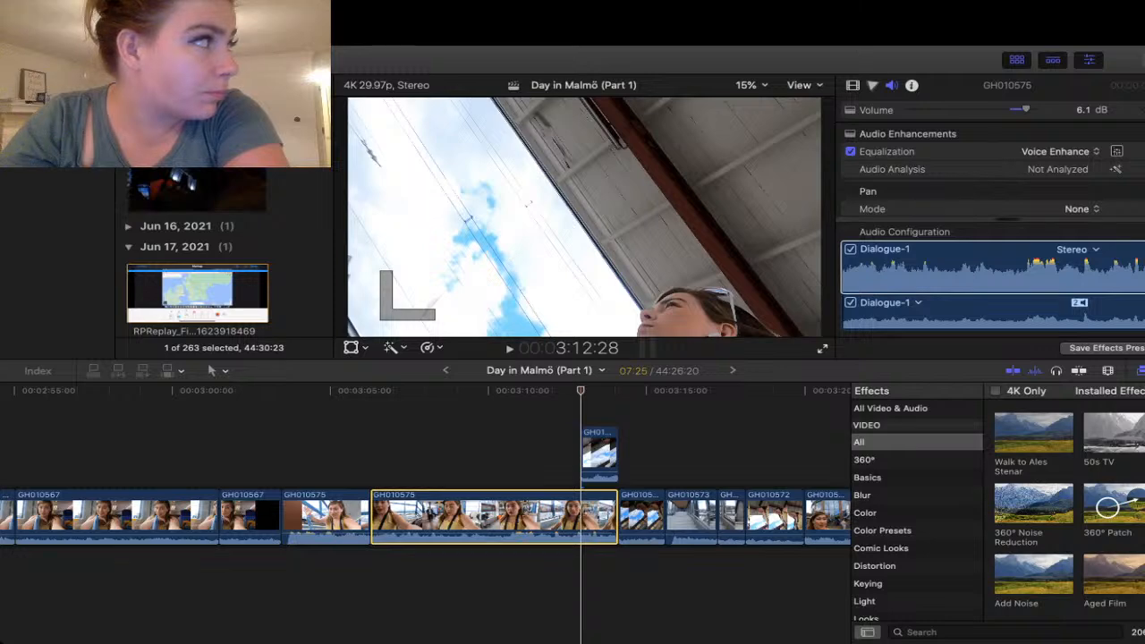
pyautogui.press('l')
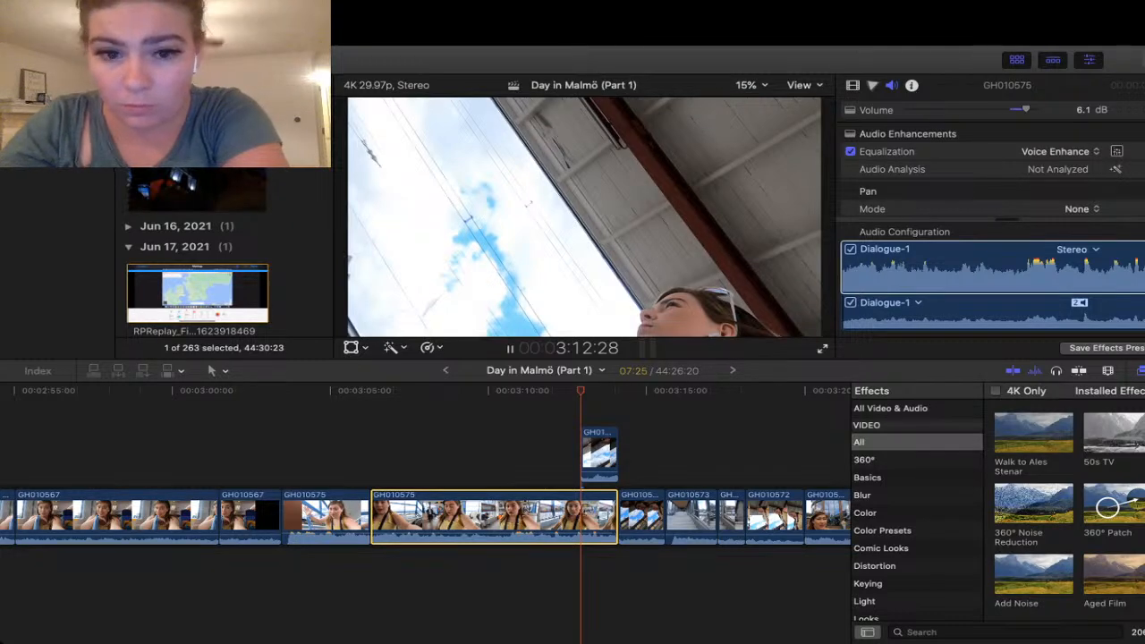
pyautogui.press('l')
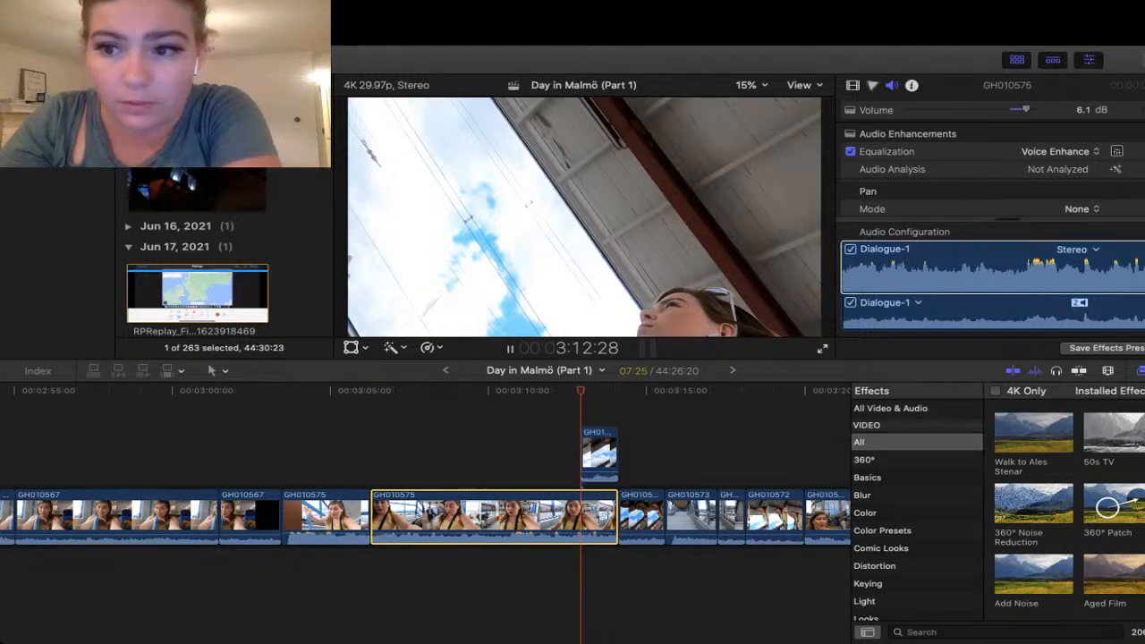
pyautogui.press('super+Tab')
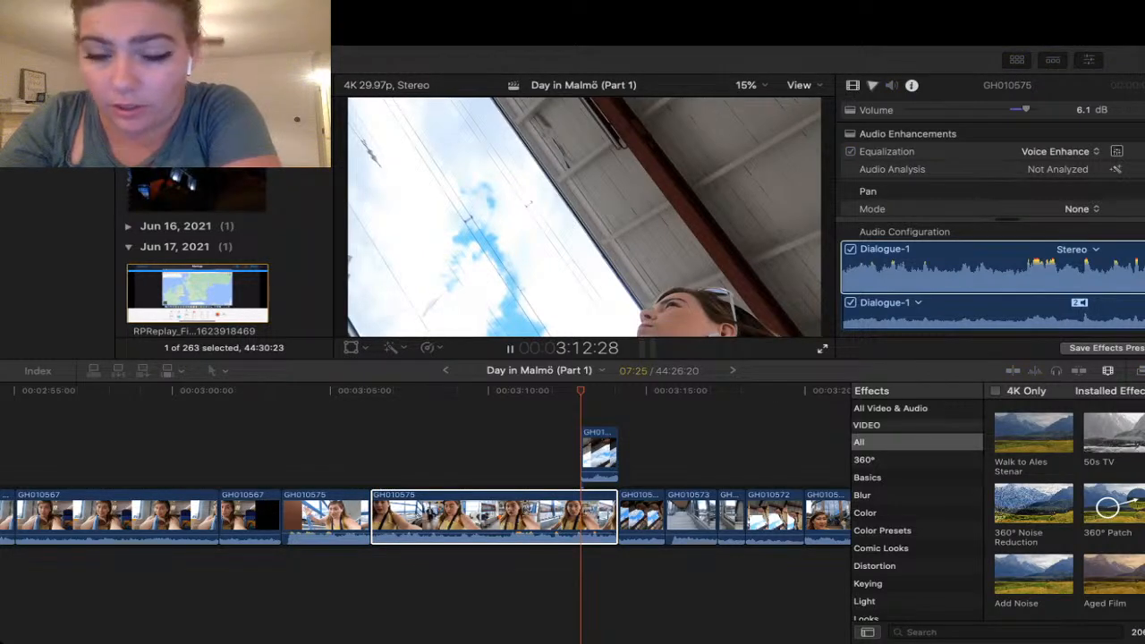
pyautogui.press('super+Tab')
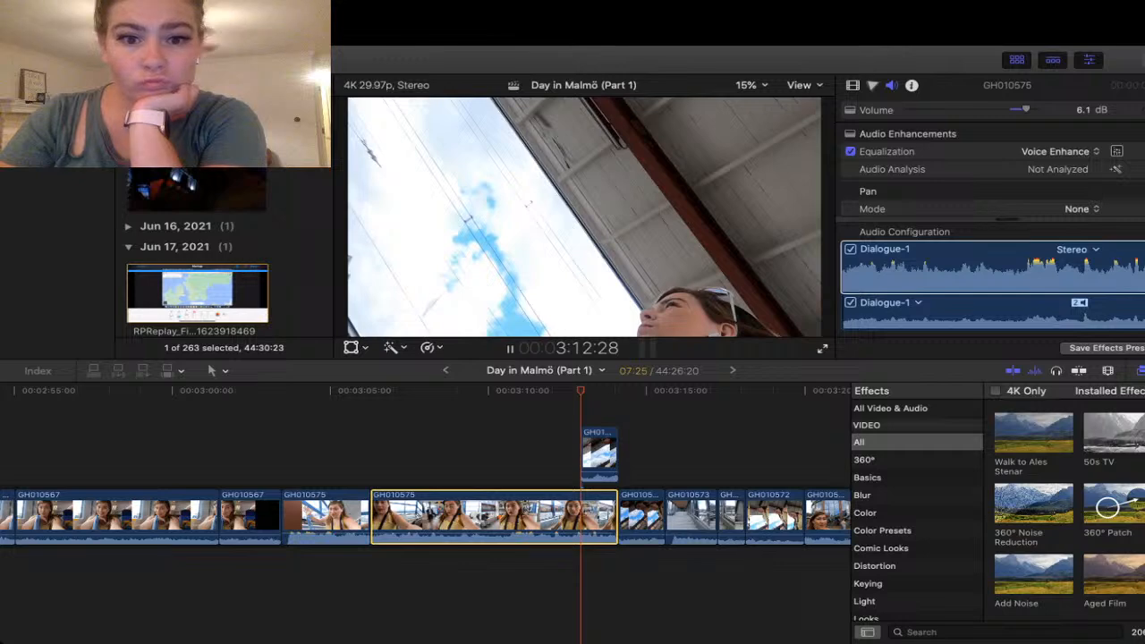
# - Go back frame by frame to 3:12:22 and replay through the staircase footage into the outdoor GH010575 clip
pyautogui.press('Left')
pyautogui.press('Left')
pyautogui.press('Left')
pyautogui.press('Left')
pyautogui.press('Left')
pyautogui.press('Left')
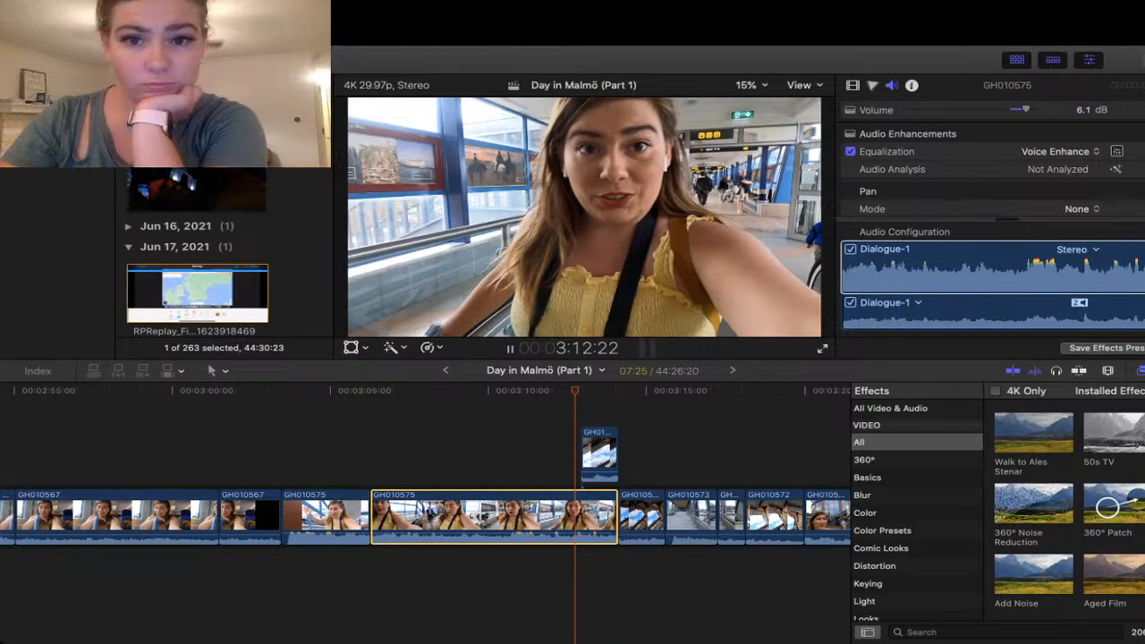
pyautogui.press('space')
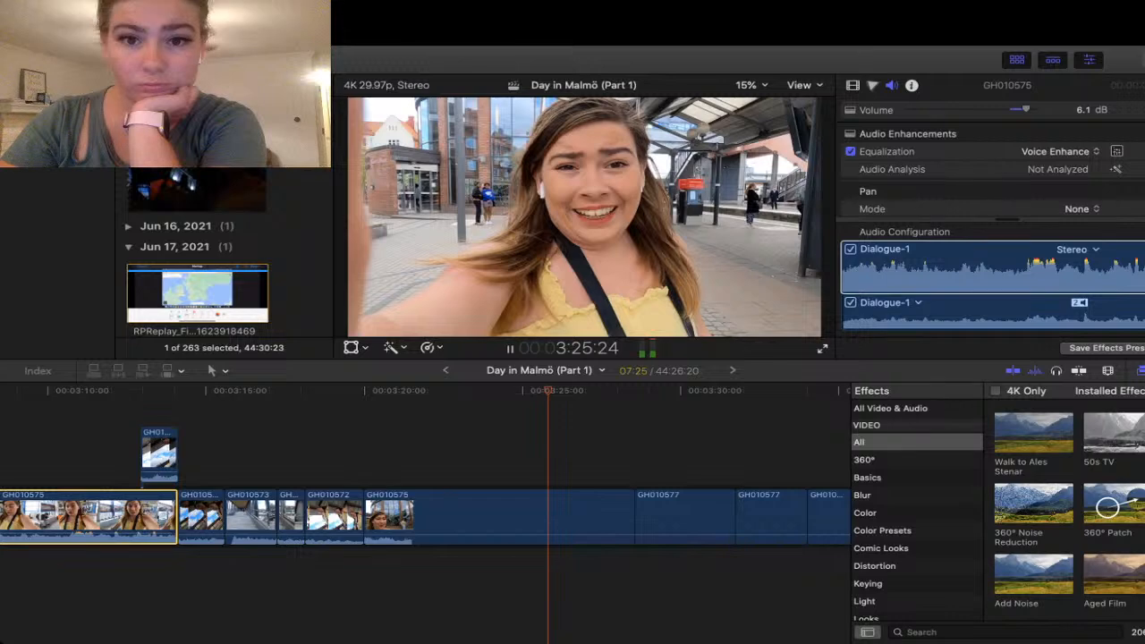
# - Review the outdoor GH010575 clip again from 3:23:14 and split it at about 3:24:14
pyautogui.press('super+b')
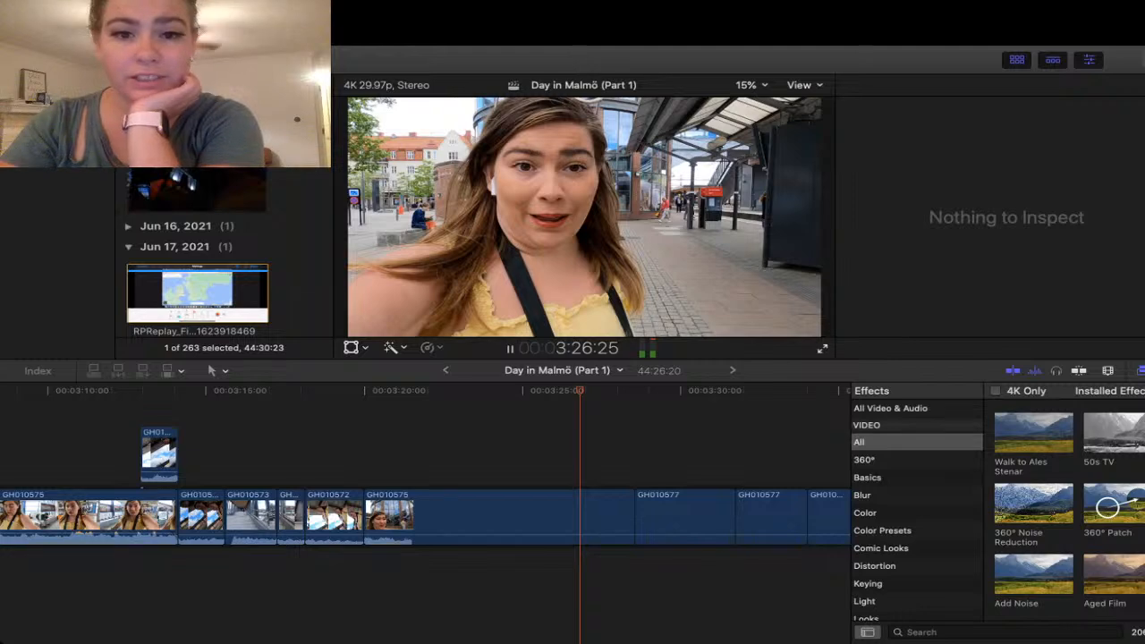
pyautogui.press('j')
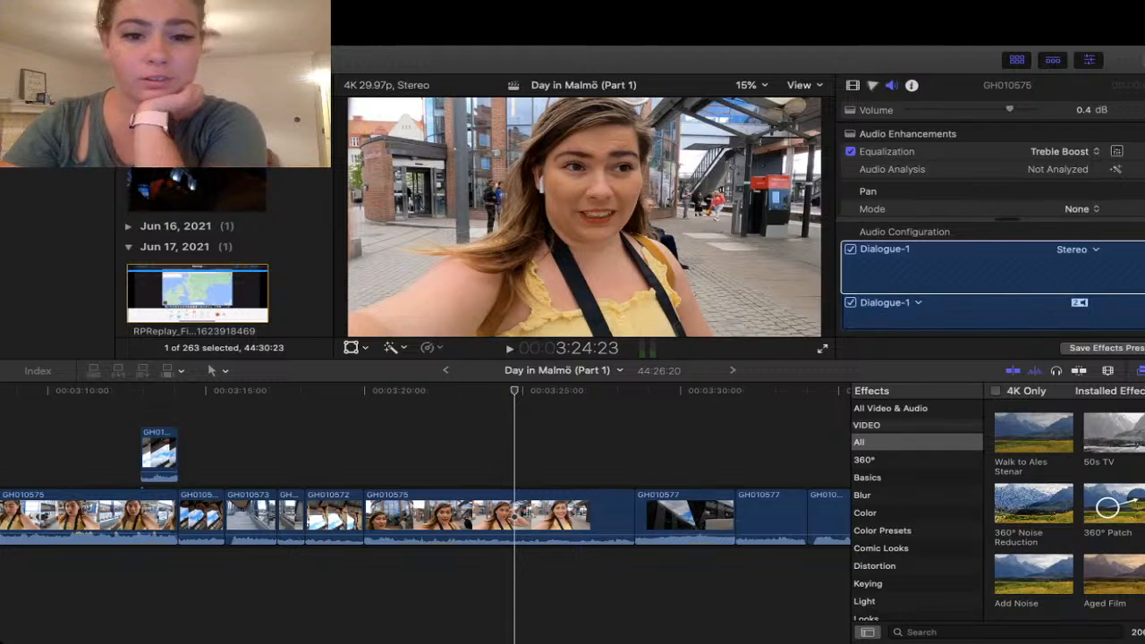
pyautogui.press('j')
pyautogui.press('space')
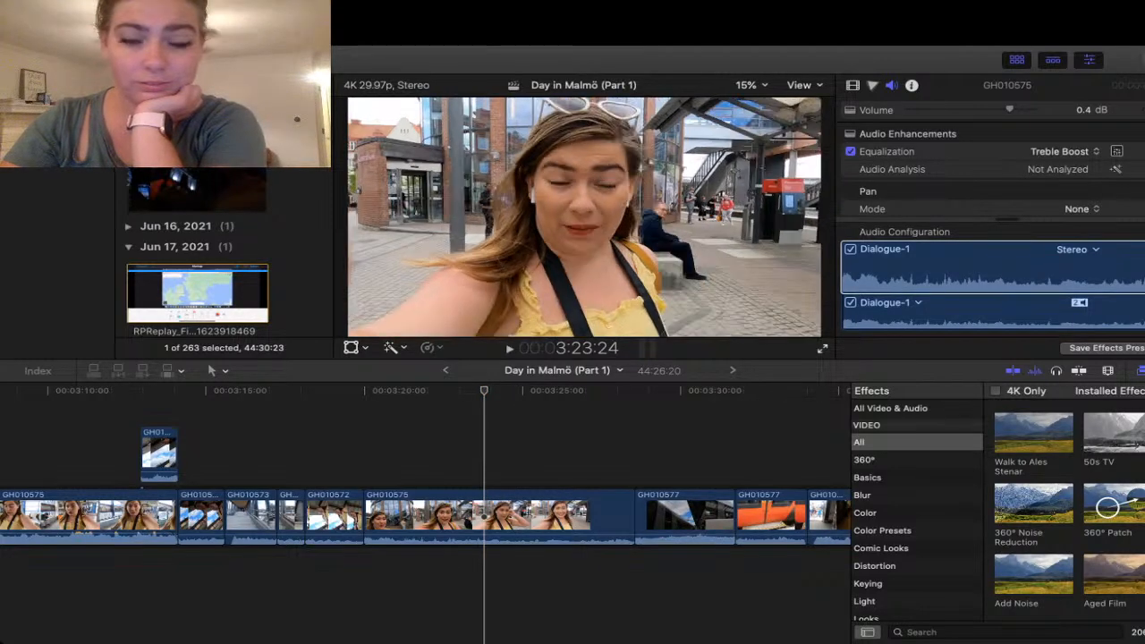
pyautogui.press('j')
pyautogui.press('space')
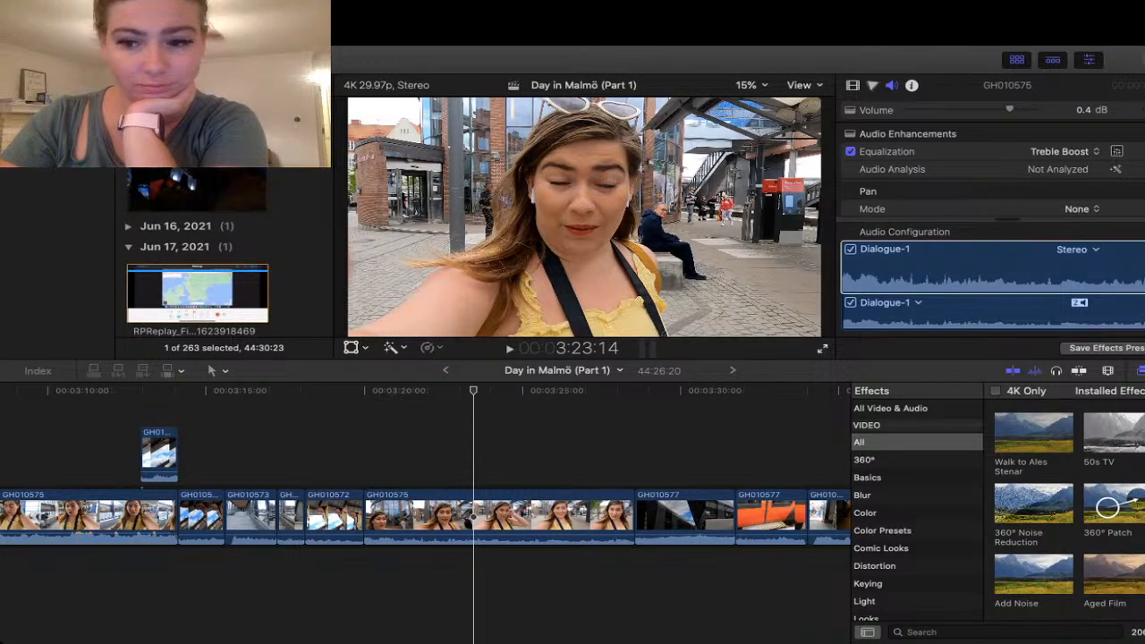
pyautogui.press('space')
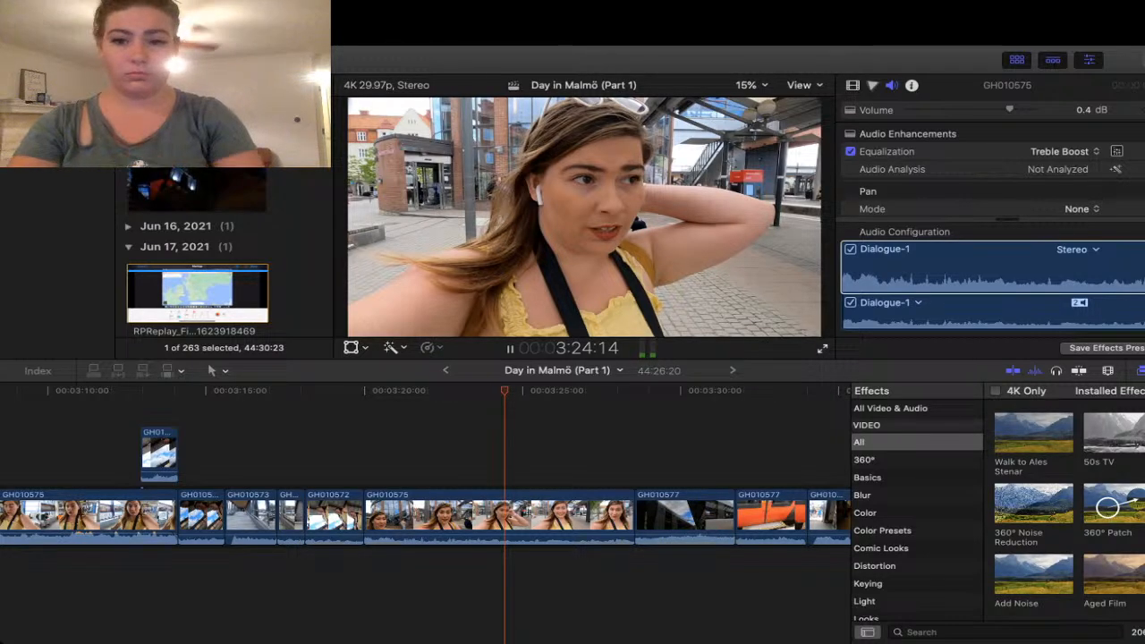
pyautogui.press('space')
pyautogui.press('super+b')
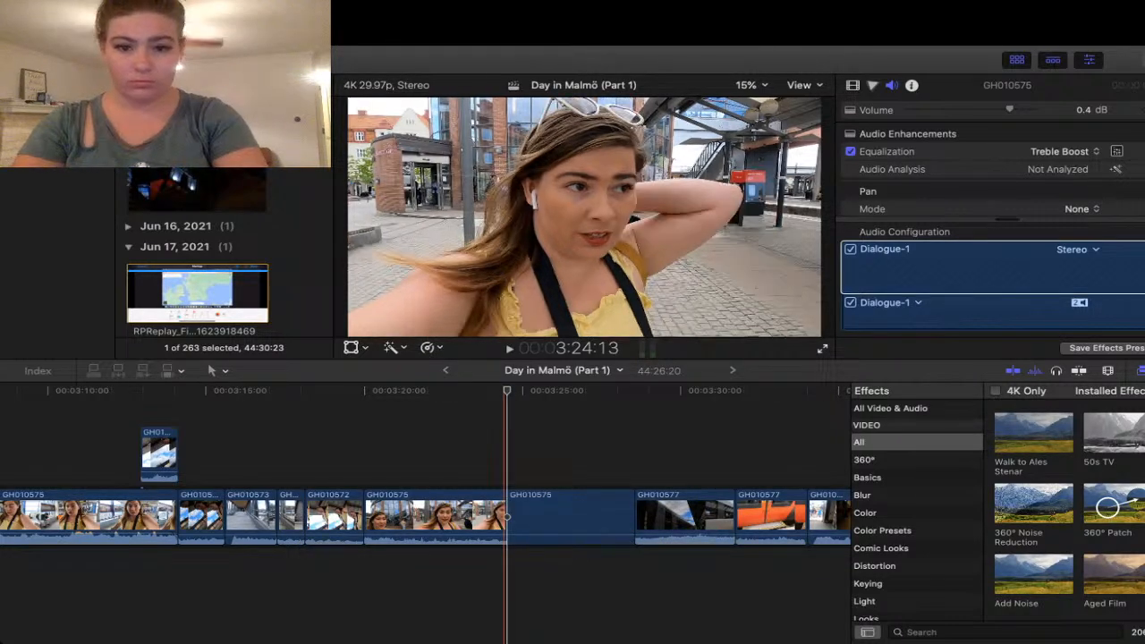
# - Split the outdoor GH010575 clip again at about 3:26:26 and delete the section between the two cuts
pyautogui.press('l')
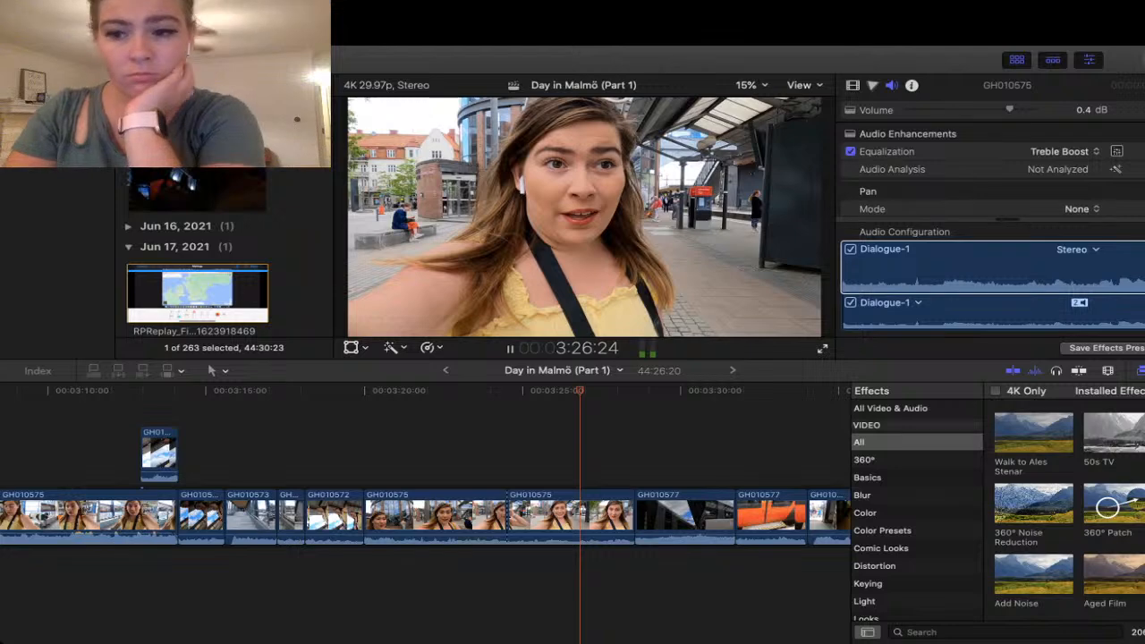
pyautogui.press('space')
pyautogui.press('super+b')
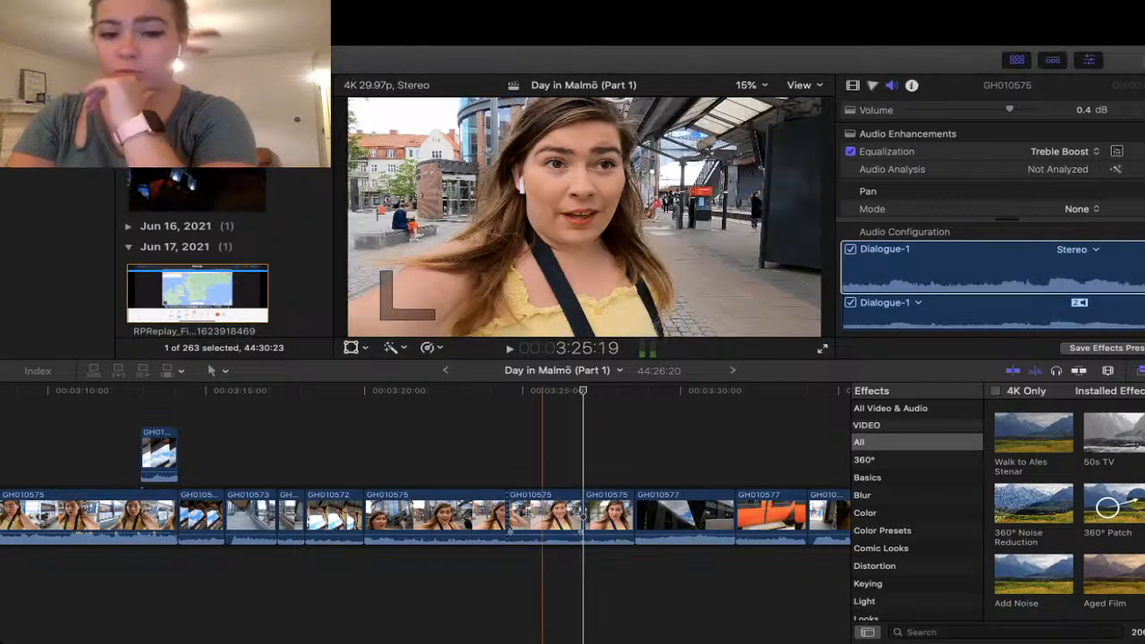
pyautogui.click(547, 516)
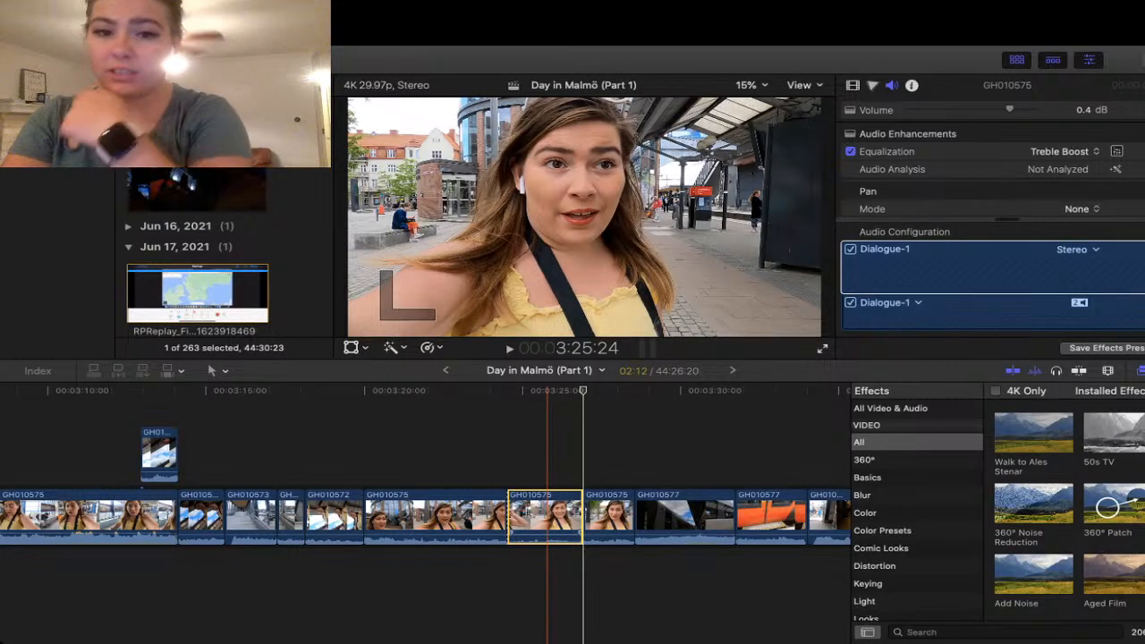
pyautogui.press('Delete')
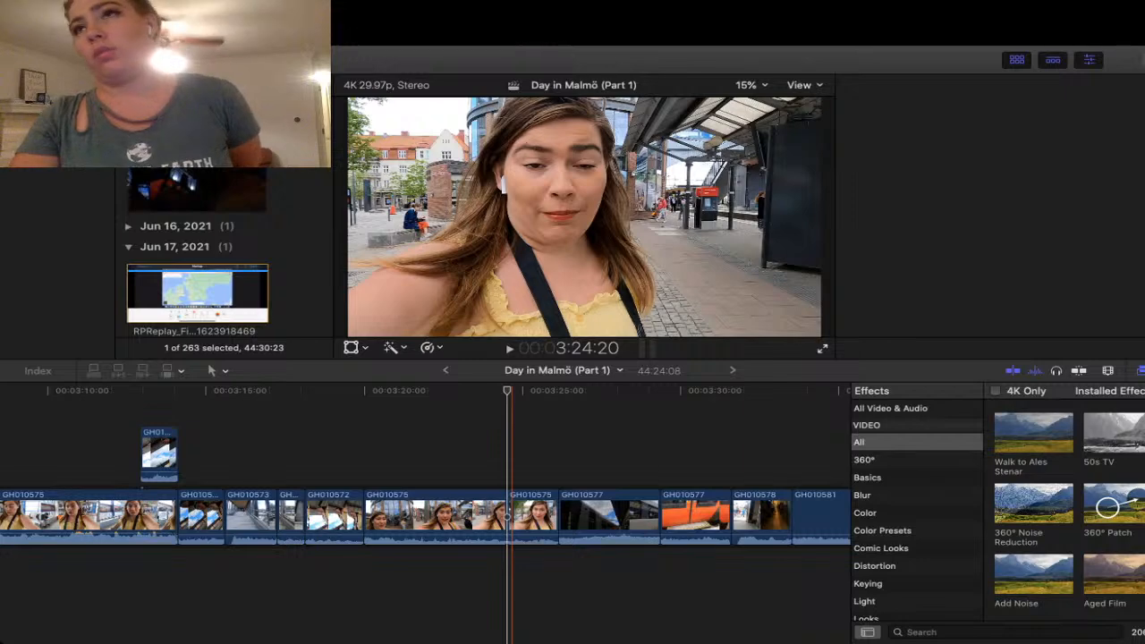
# - Replay from 3:24:03 across the new cut in the outdoor GH010575 footage and on into the dark GH010581 clip
pyautogui.click(495, 514)
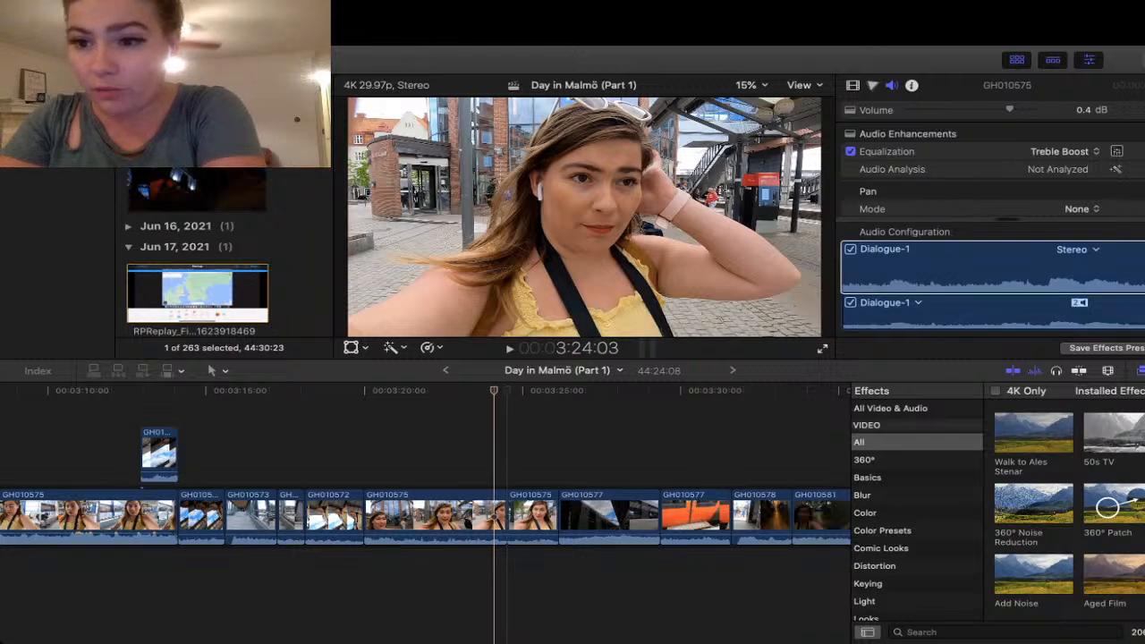
pyautogui.click(495, 514)
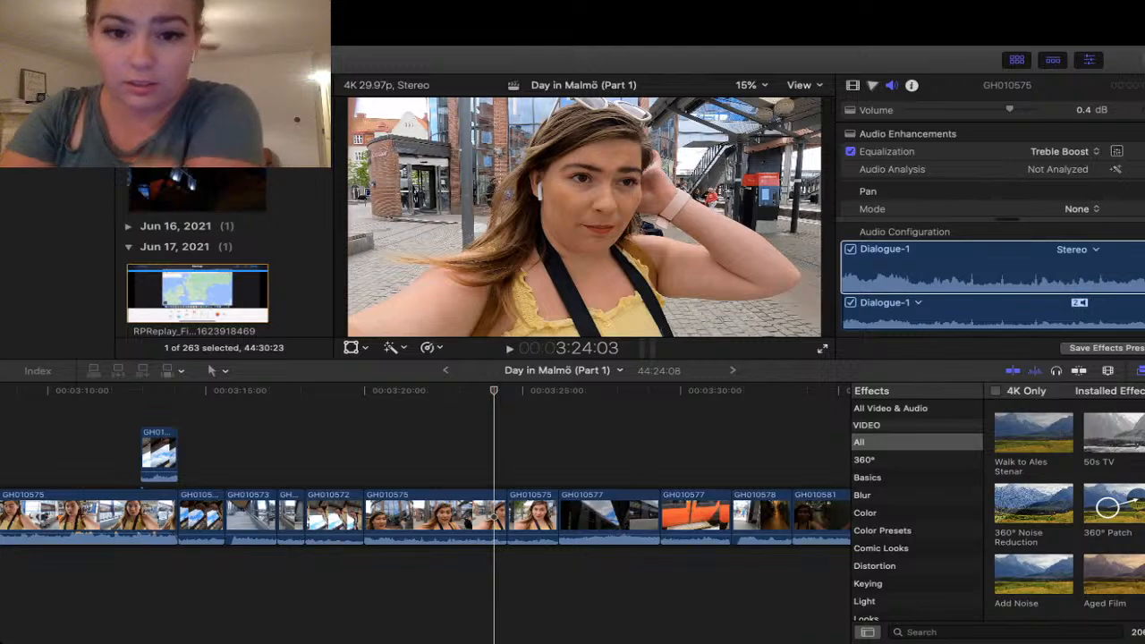
pyautogui.press('space')
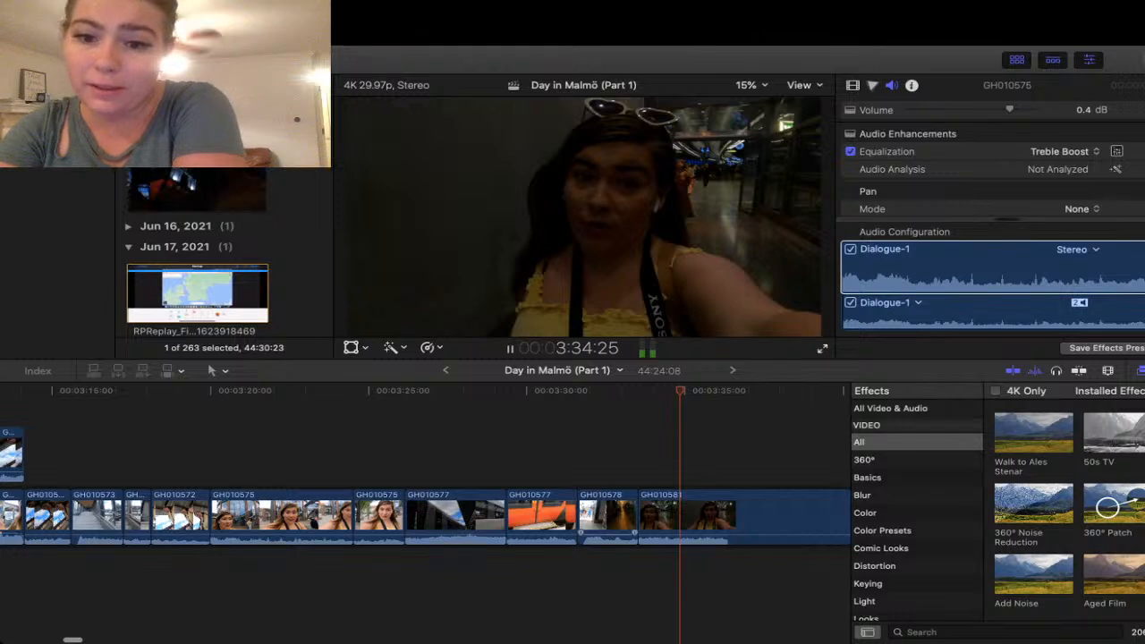
# - Set the first GH010581 clip's equalization to Voice Enhance and raise its volume to 10.1 dB
pyautogui.click(732, 514)
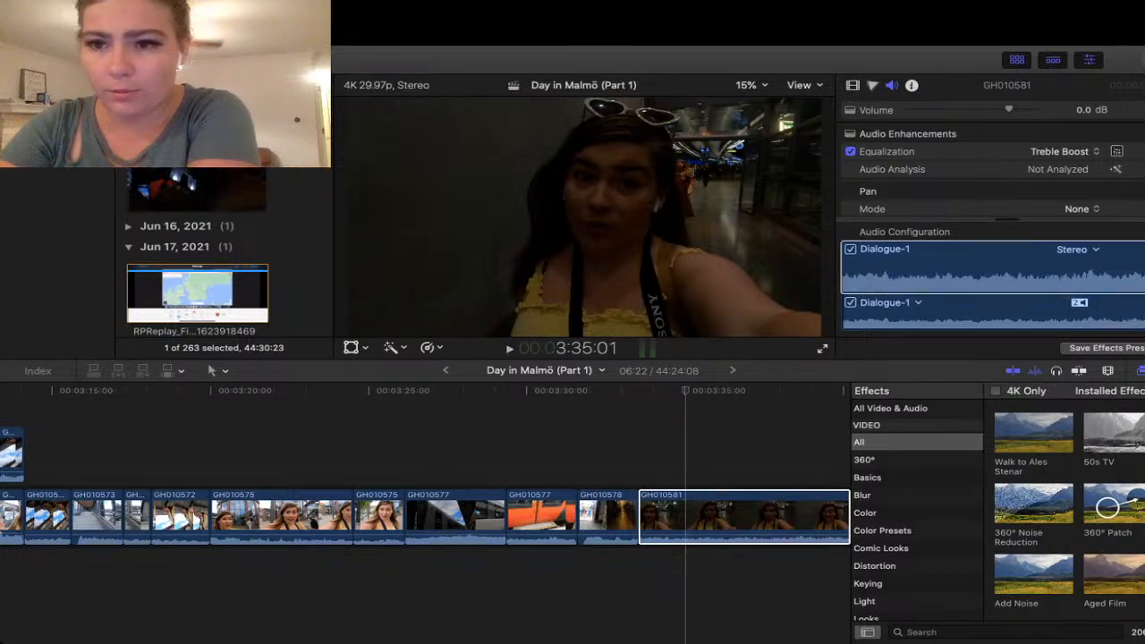
pyautogui.click(1059, 151)
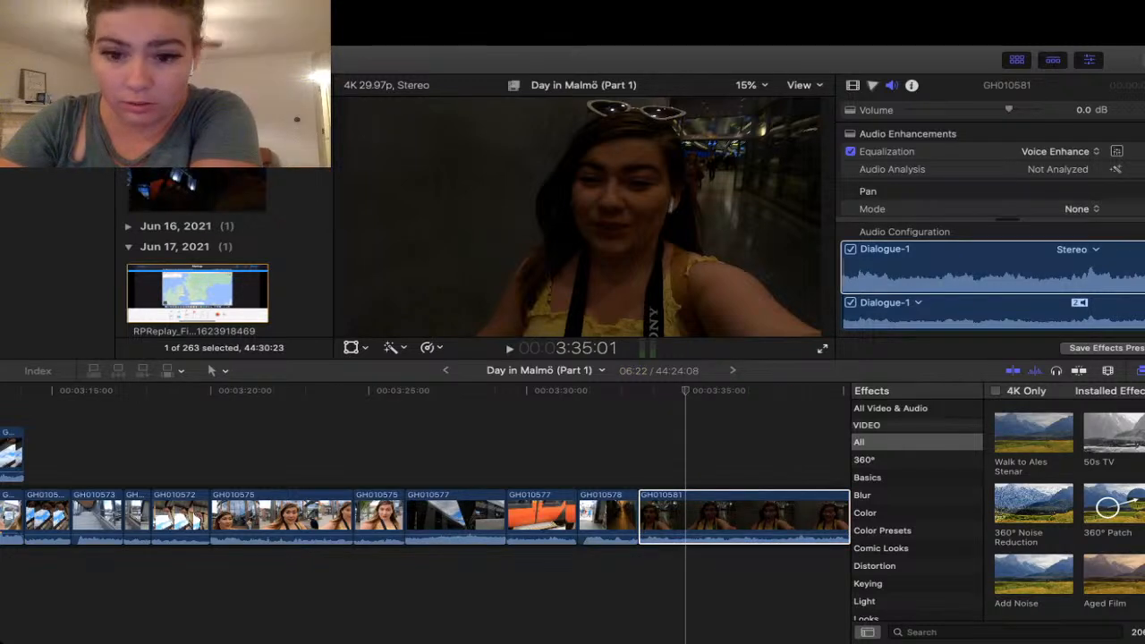
pyautogui.moveTo(1009, 109); pyautogui.dragTo(1032, 109)
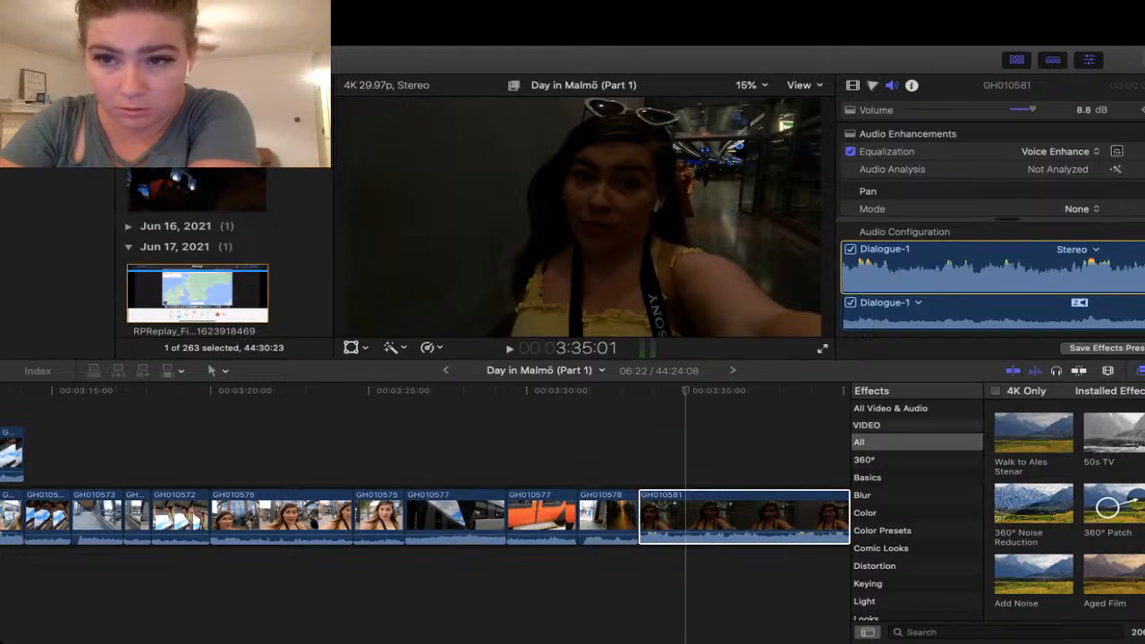
pyautogui.moveTo(1033, 109); pyautogui.dragTo(1034, 109)
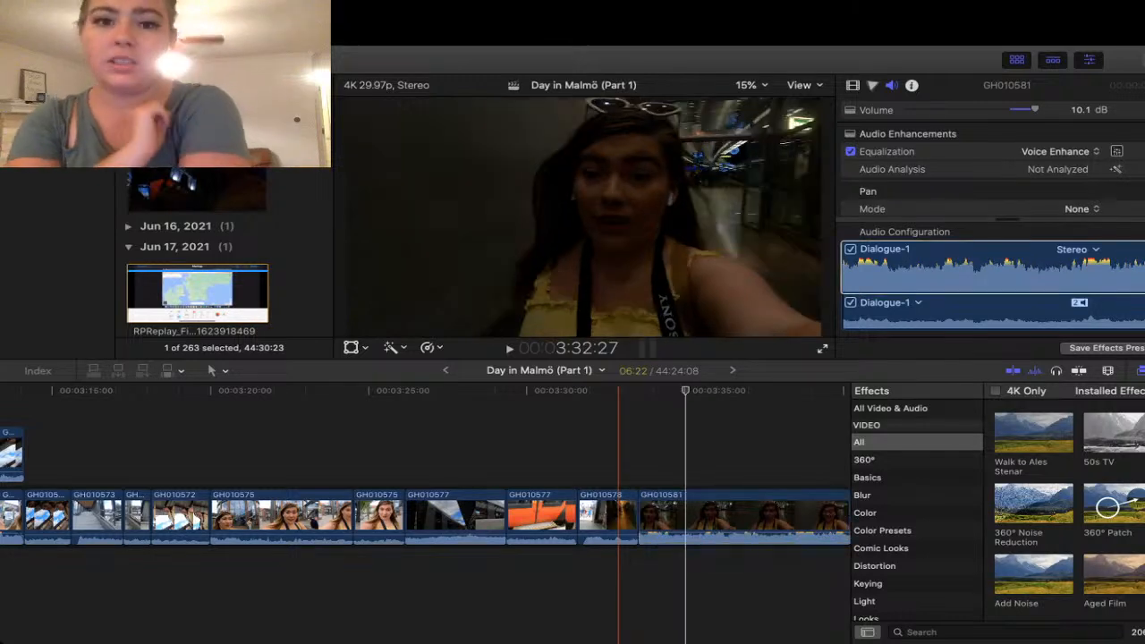
# - Replay from 3:32:27 in the GH010578 clip through the GH010581 footage and stop in the first GH010584 clip at 3:52:17
pyautogui.click(619, 449)
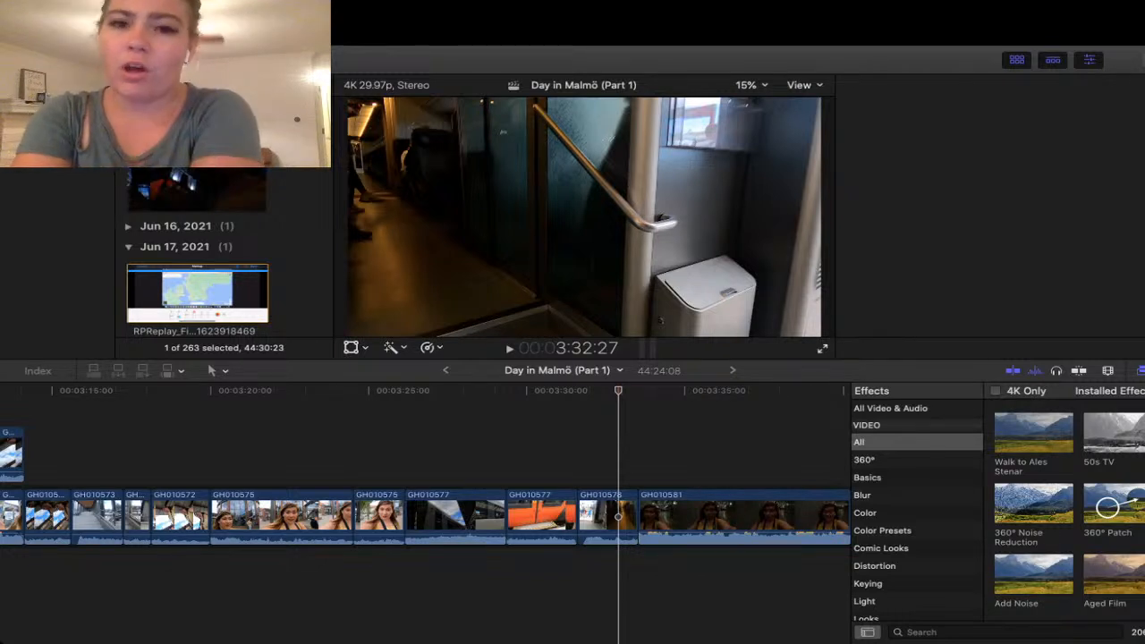
pyautogui.press('space')
pyautogui.press('super+4')
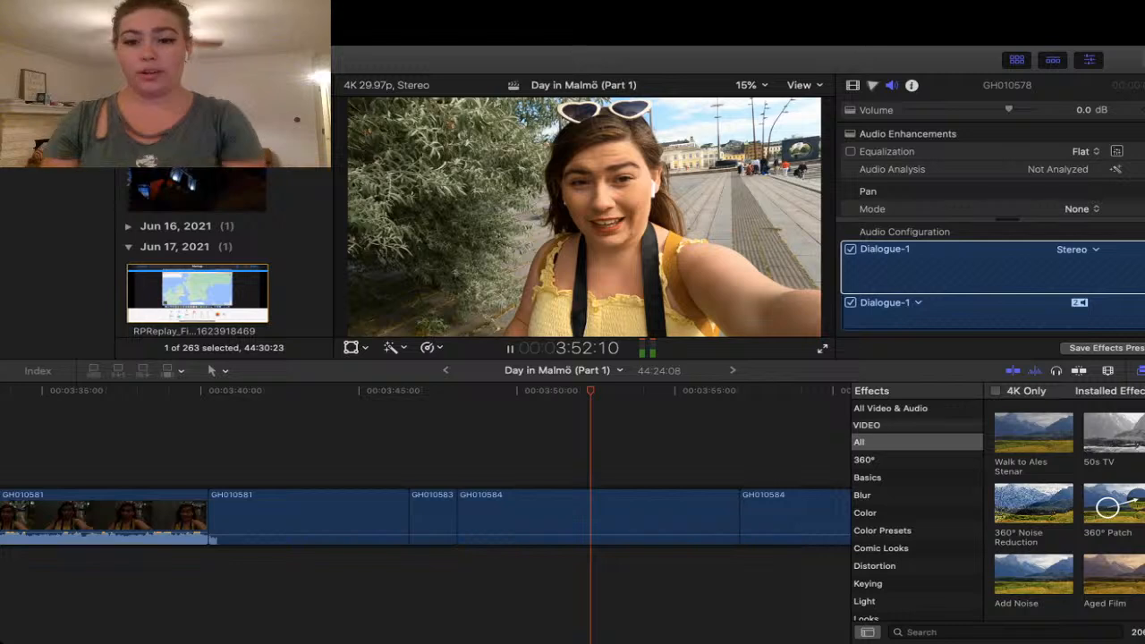
pyautogui.press('space')
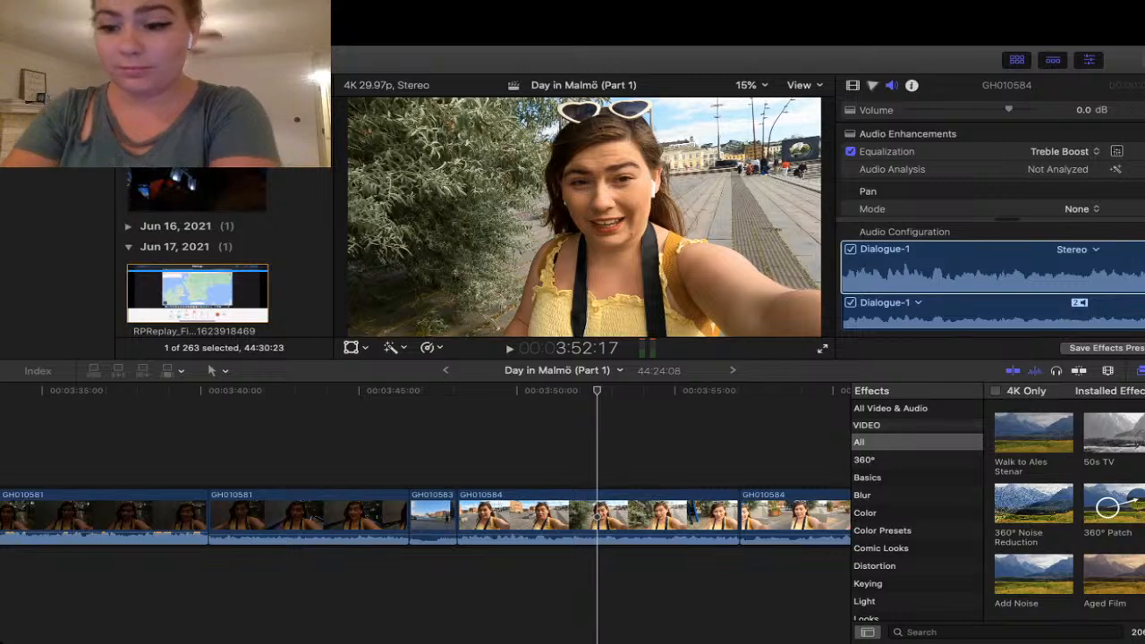
# - Select the first GH010584 clip at 3:52:14, set its equalization to Voice Enhance, and raise its volume to 12.0 dB
pyautogui.press('Left')
pyautogui.press('Left')
pyautogui.press('Left')
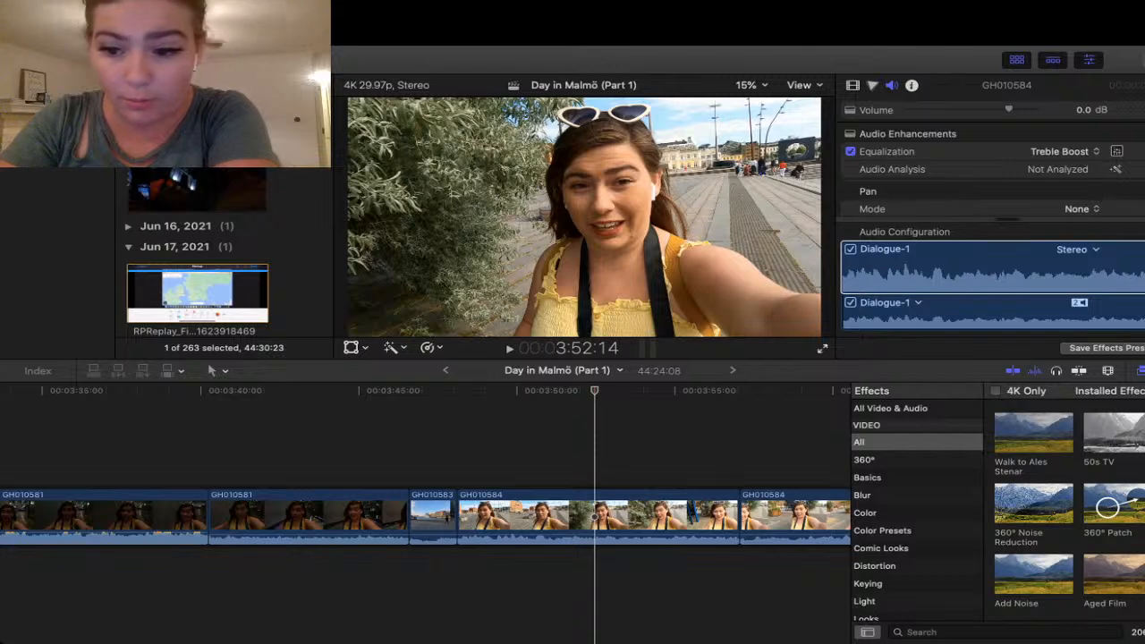
pyautogui.press('c')
pyautogui.press('space')
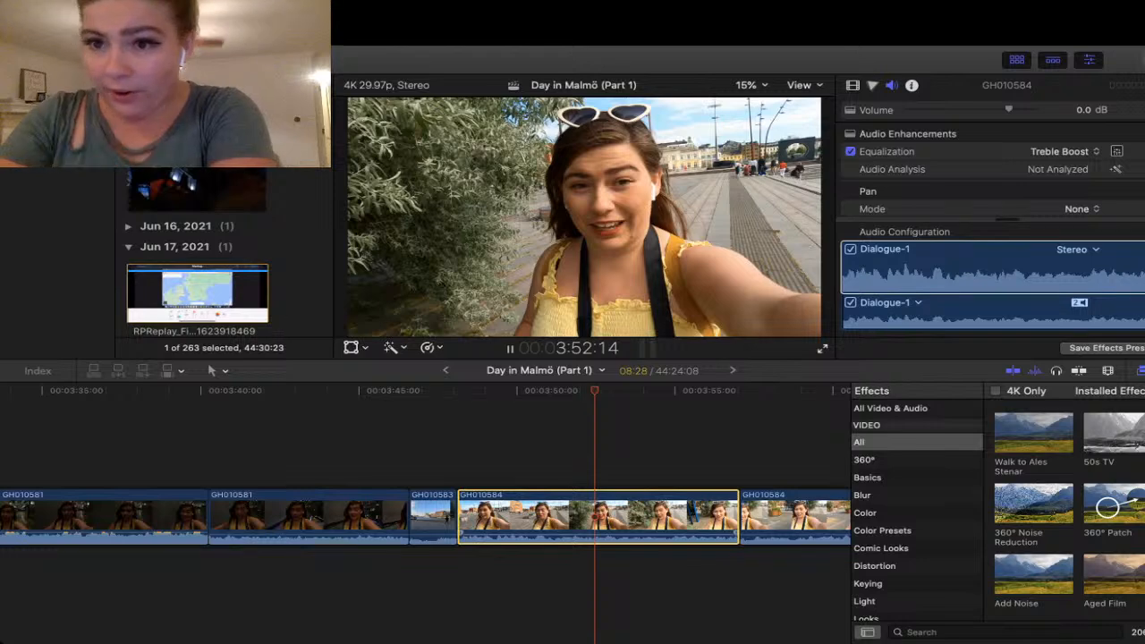
pyautogui.press('space')
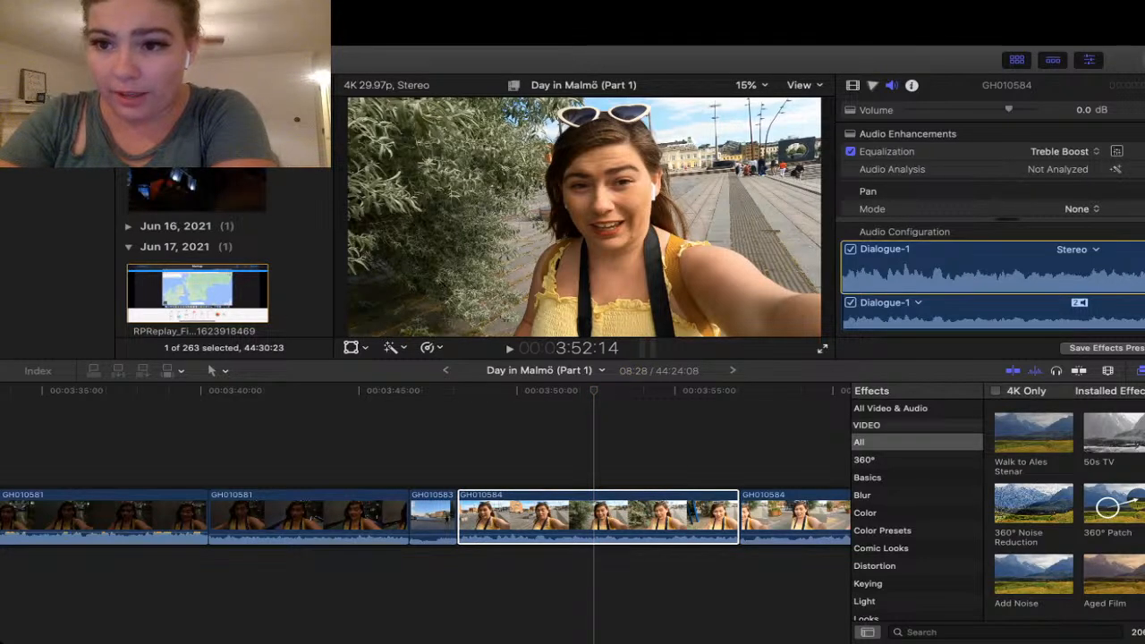
pyautogui.press('super+z')
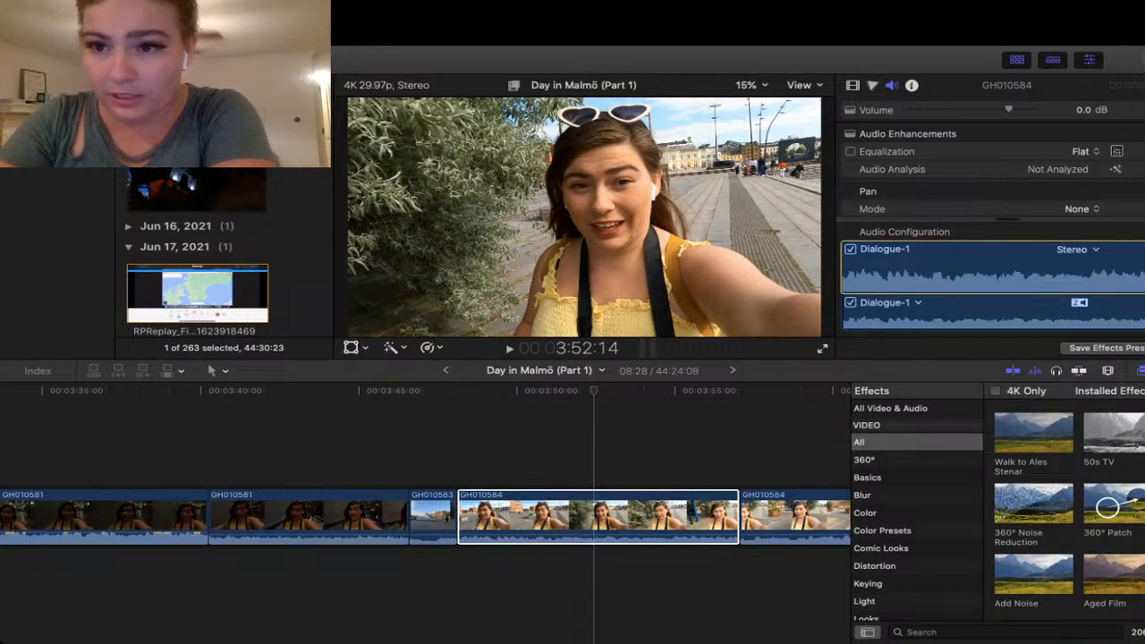
pyautogui.press('super+z')
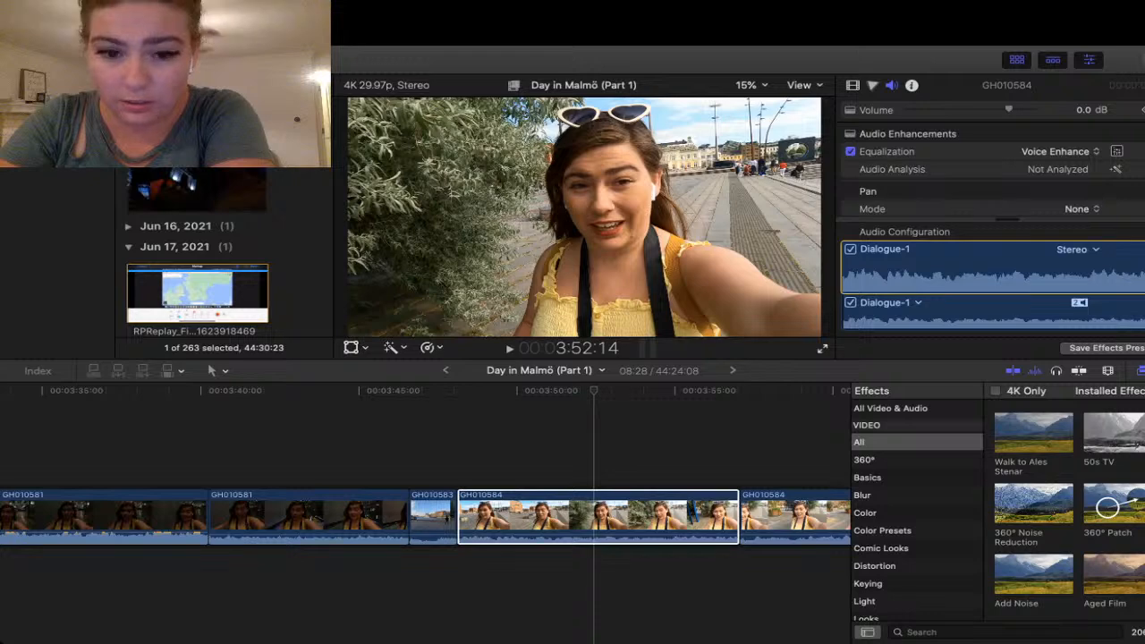
pyautogui.moveTo(1009, 110); pyautogui.dragTo(1037, 109)
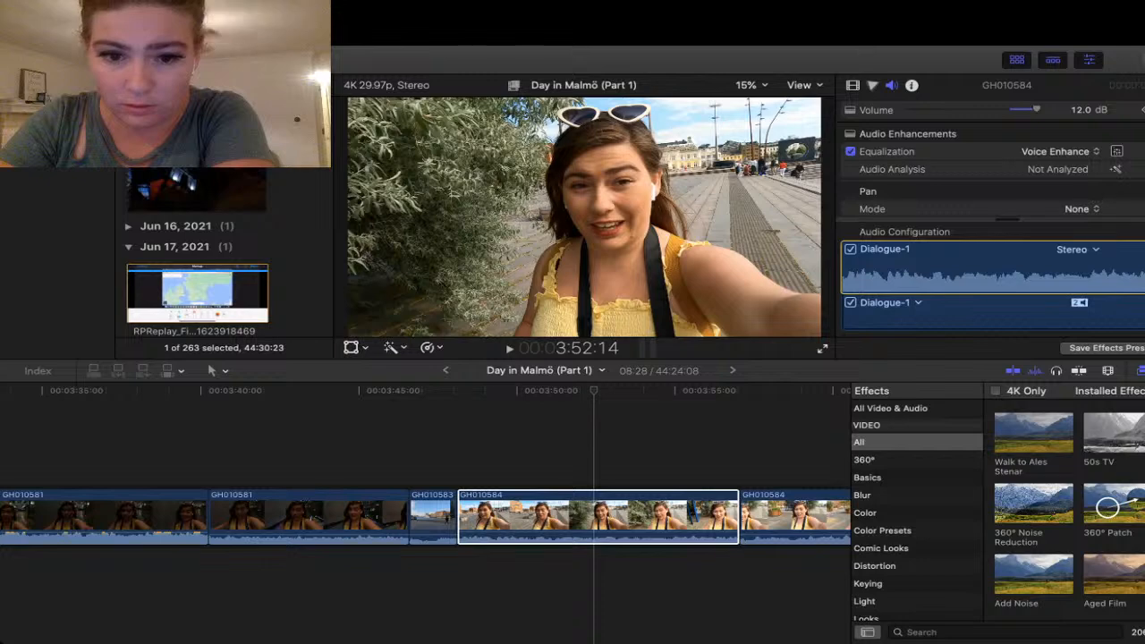
# - Replay from about 3:47:21 in the GH010583 clip through the first GH010584 clip to 4:00:00 in the second one
pyautogui.click(444, 577)
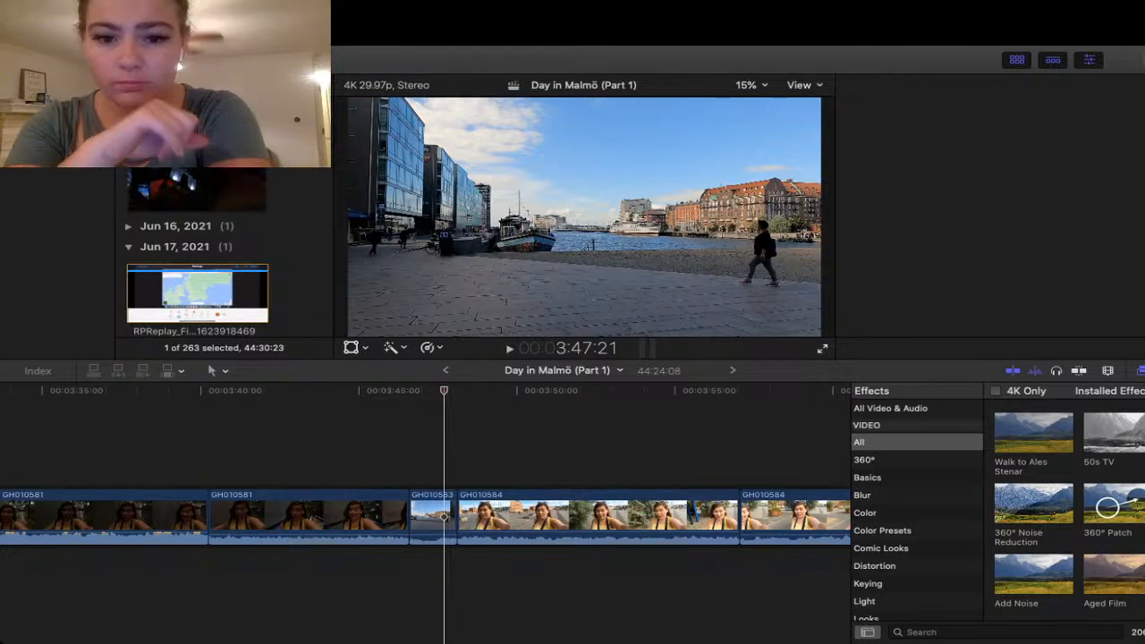
pyautogui.press('space')
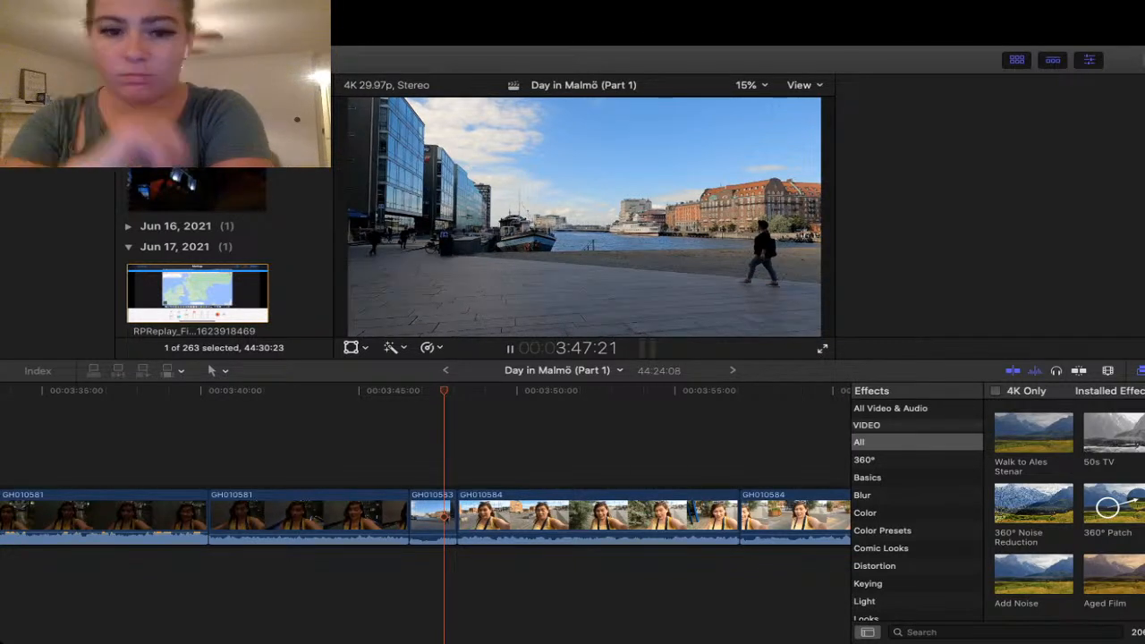
pyautogui.press('super+4')
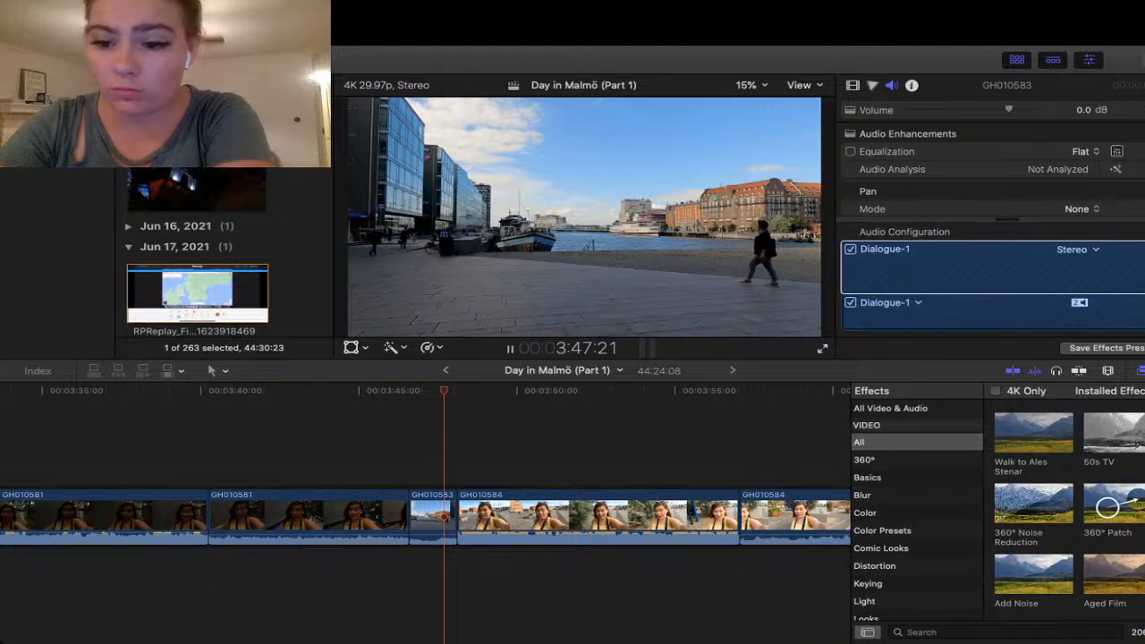
pyautogui.press('space')
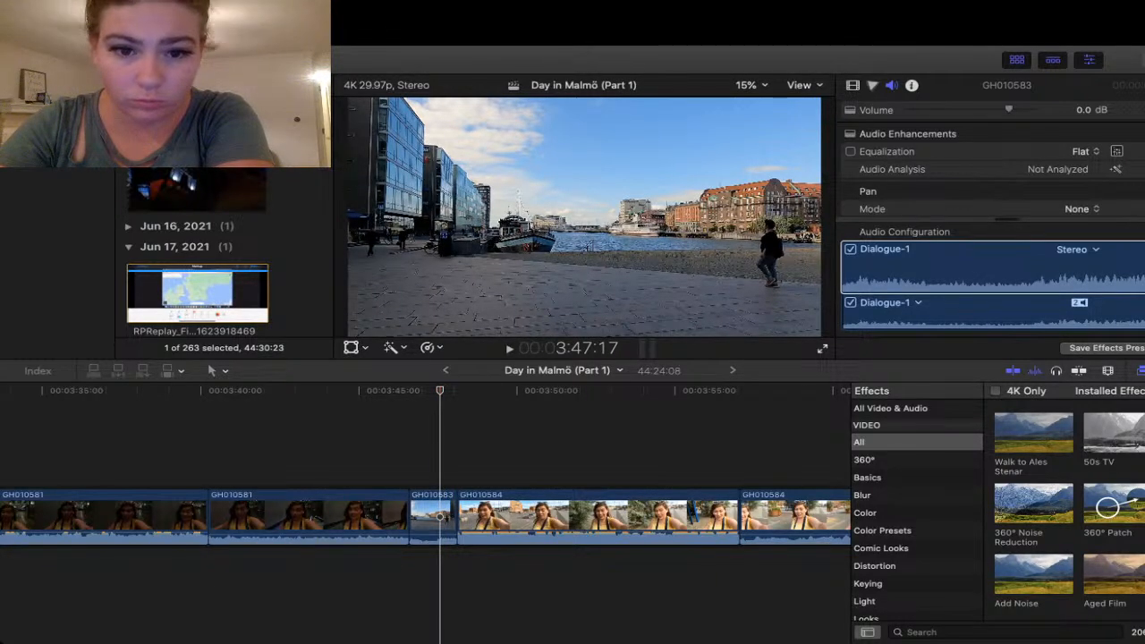
pyautogui.press('space')
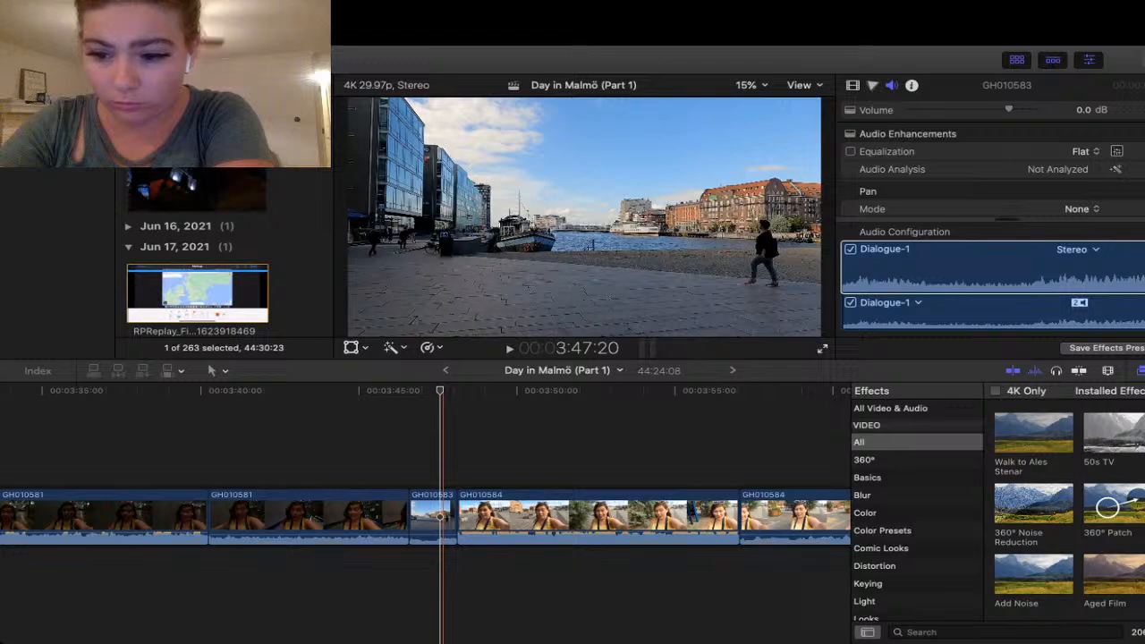
pyautogui.press('space')
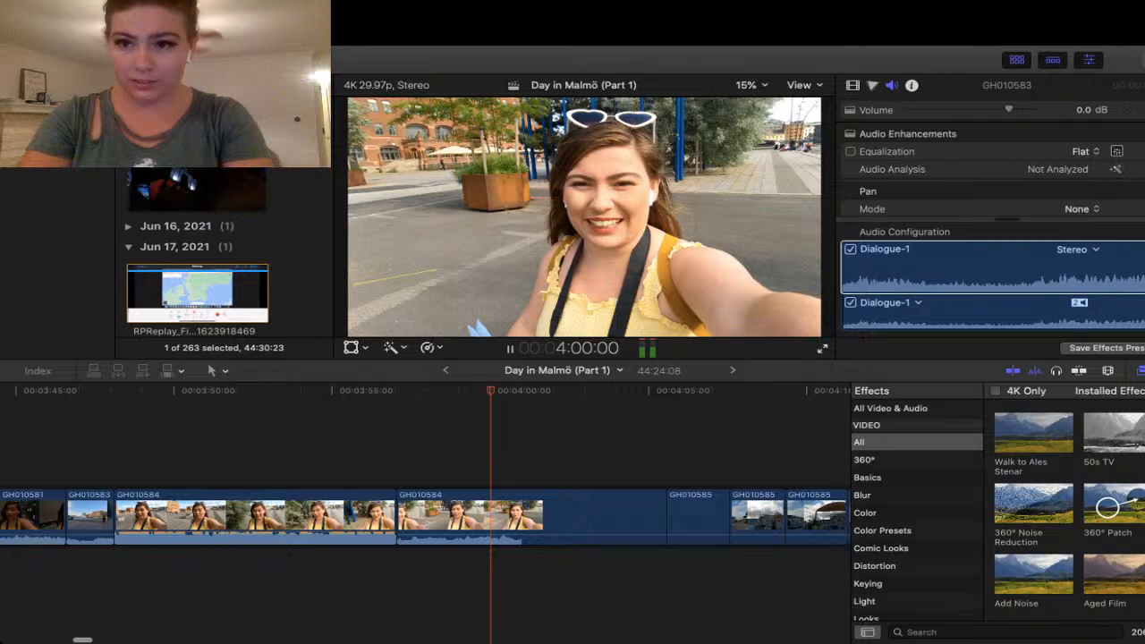
# - Select the second GH010584 clip and set its equalization to Treble Boost
pyautogui.click(492, 519)
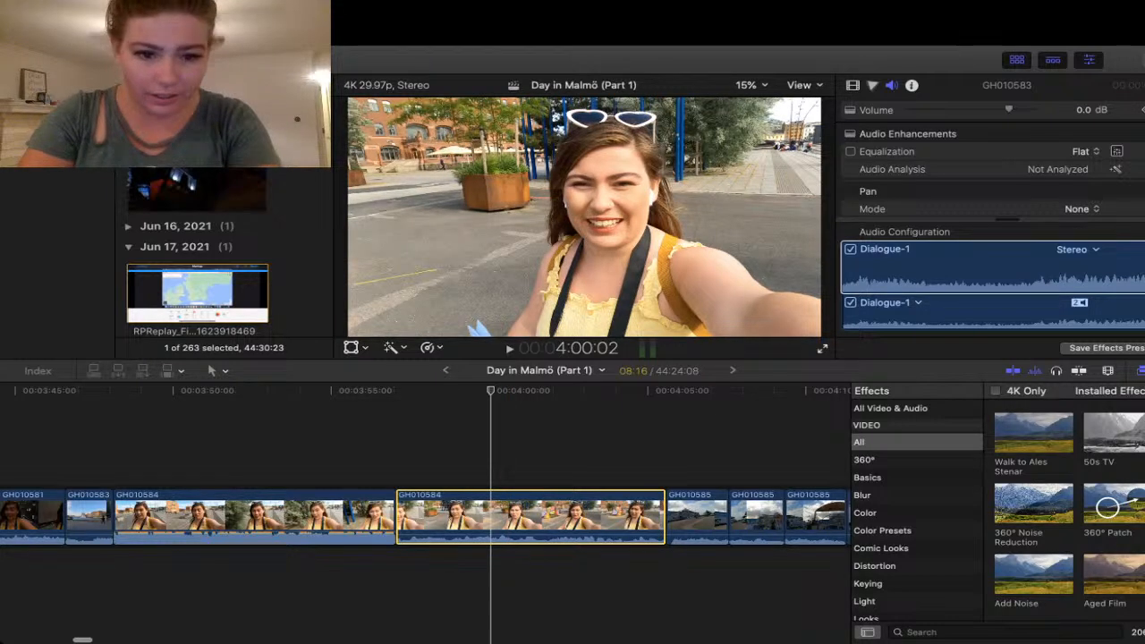
pyautogui.click(1084, 152)
pyautogui.click(1065, 270)
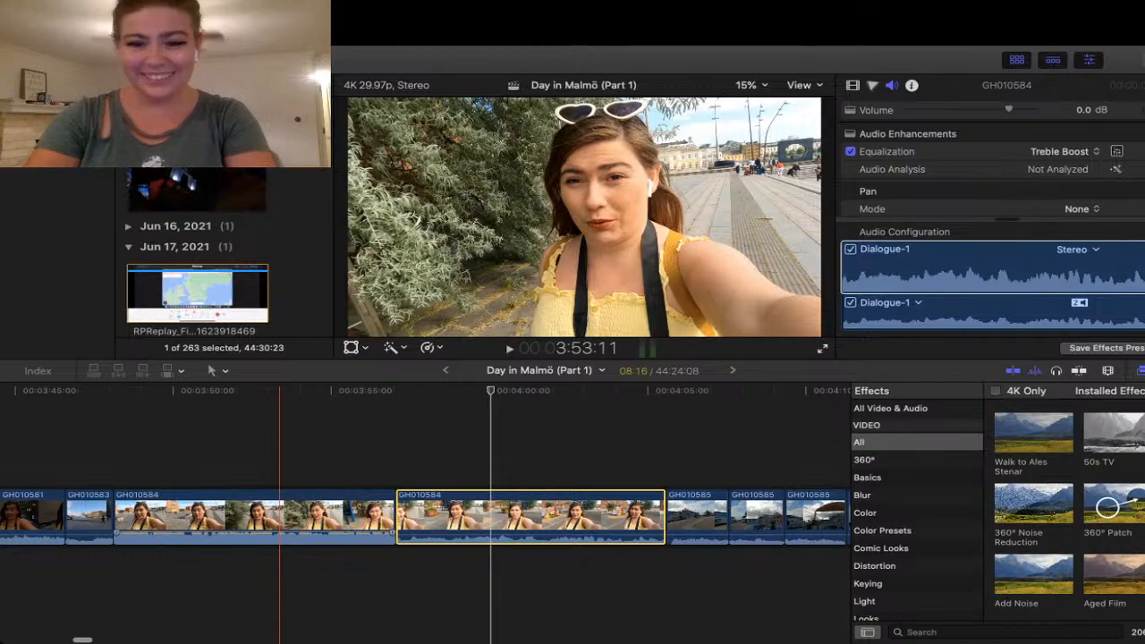
# - Select the first GH010584 clip, place the playhead at 3:53:28, and lower the clip's volume to 6.9 dB
pyautogui.click(278, 517)
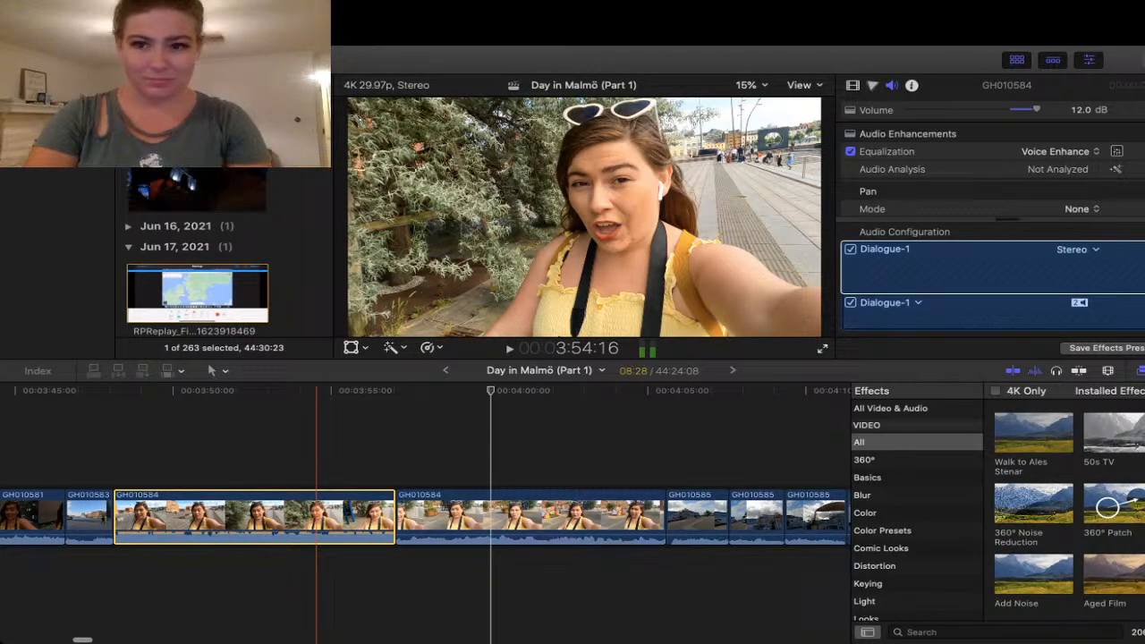
pyautogui.click(297, 447)
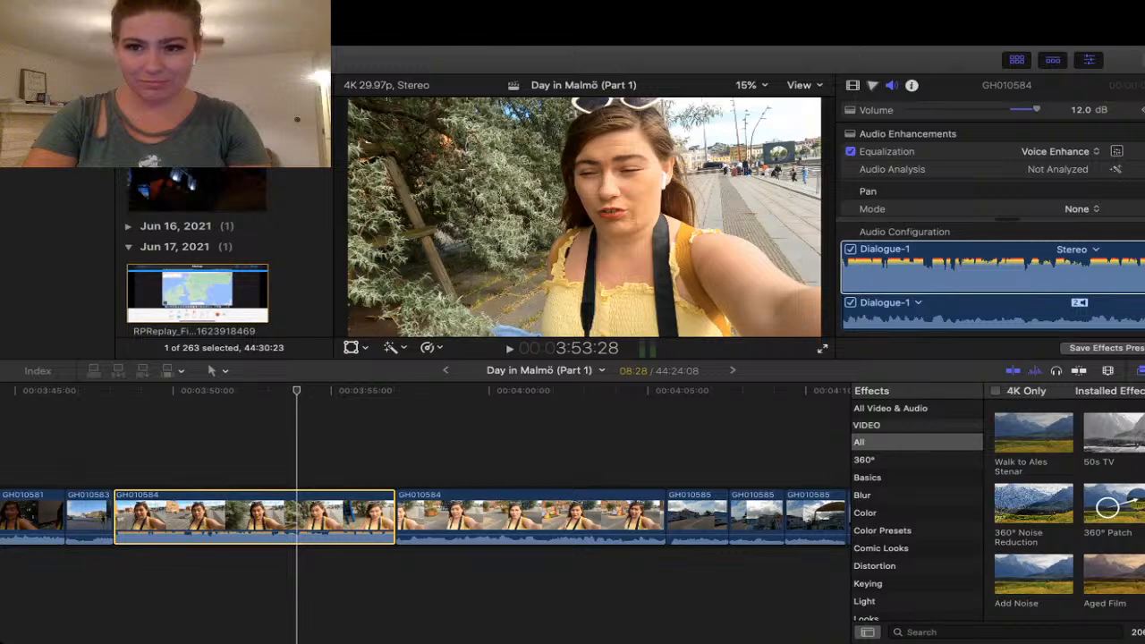
pyautogui.moveTo(1037, 109); pyautogui.dragTo(1028, 109)
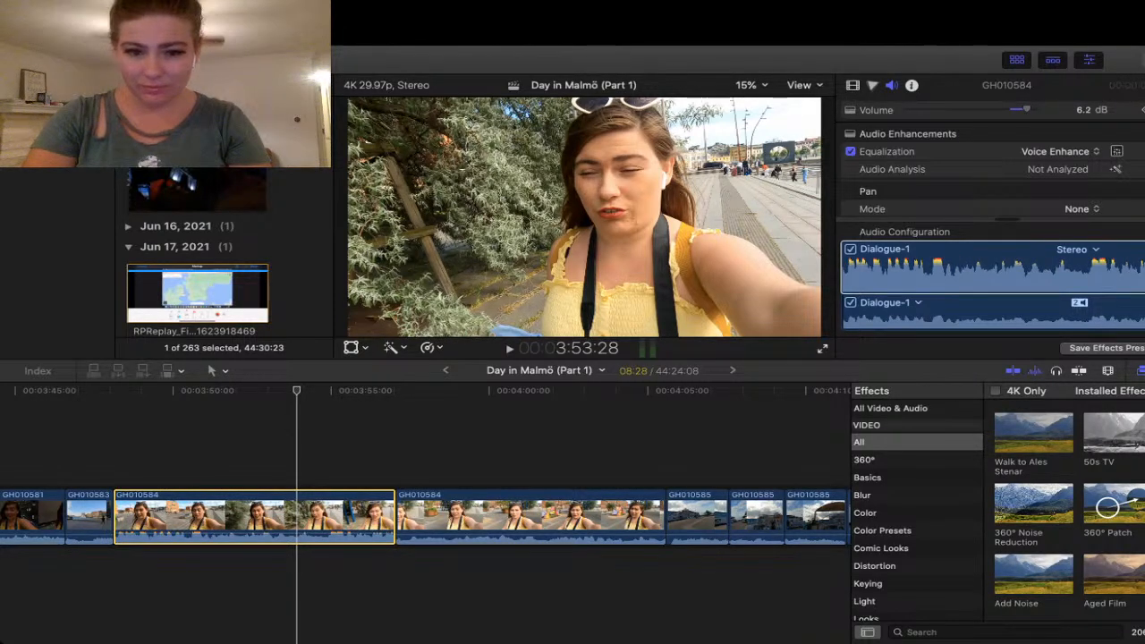
# - Select the second GH010584 clip, raise its volume to 7.9 dB, and set its equalization to Voice Enhance
pyautogui.click(475, 517)
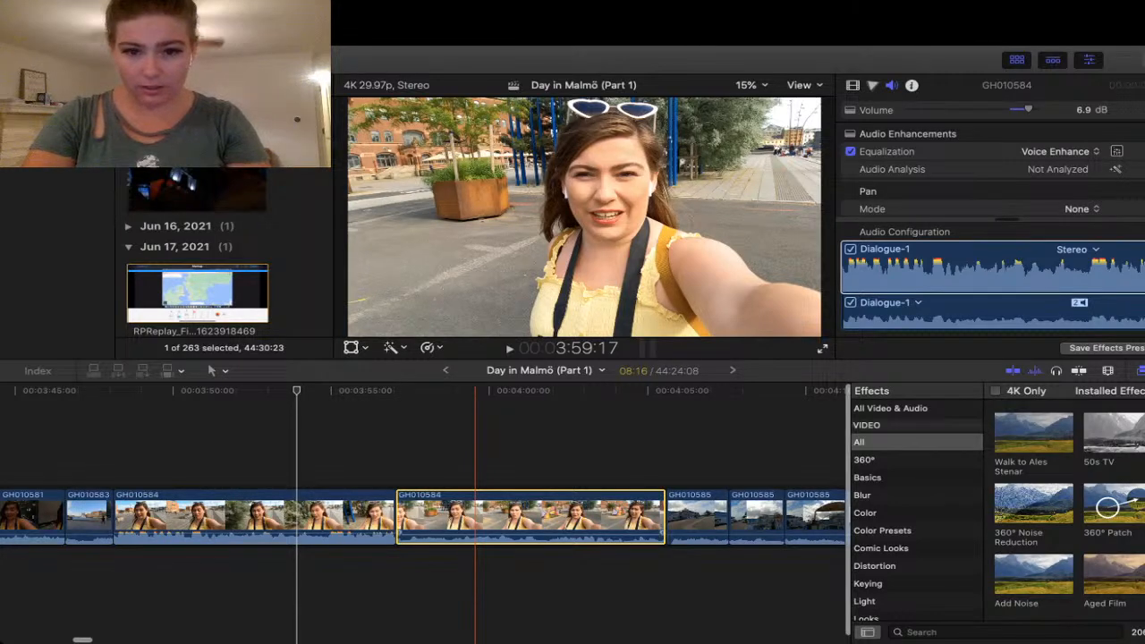
pyautogui.press('space')
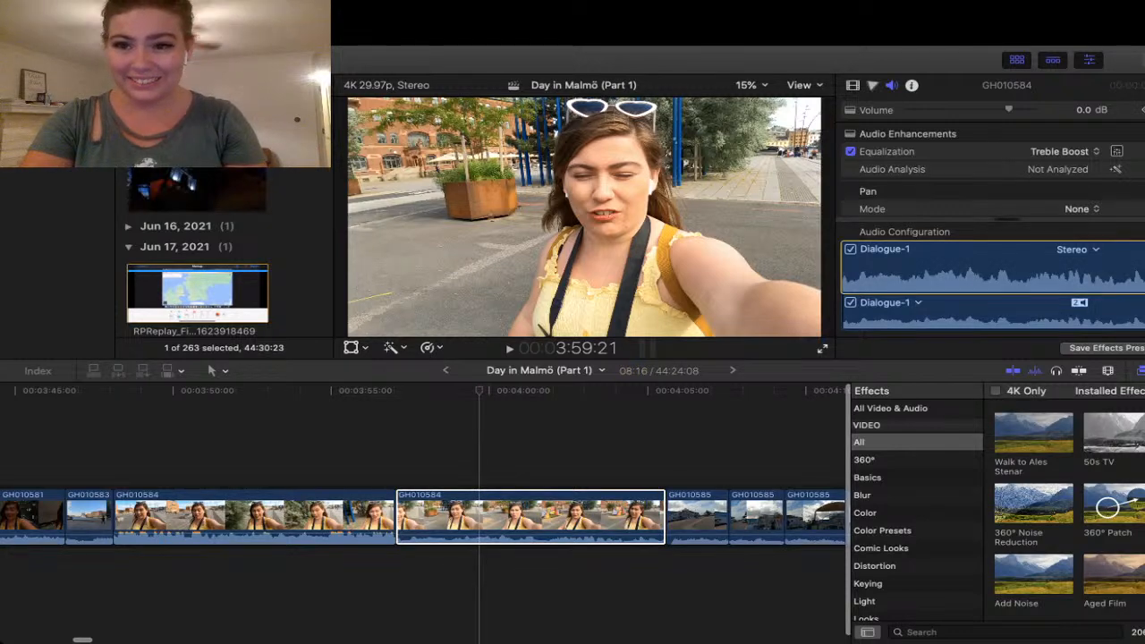
pyautogui.moveTo(1009, 109); pyautogui.dragTo(1029, 109)
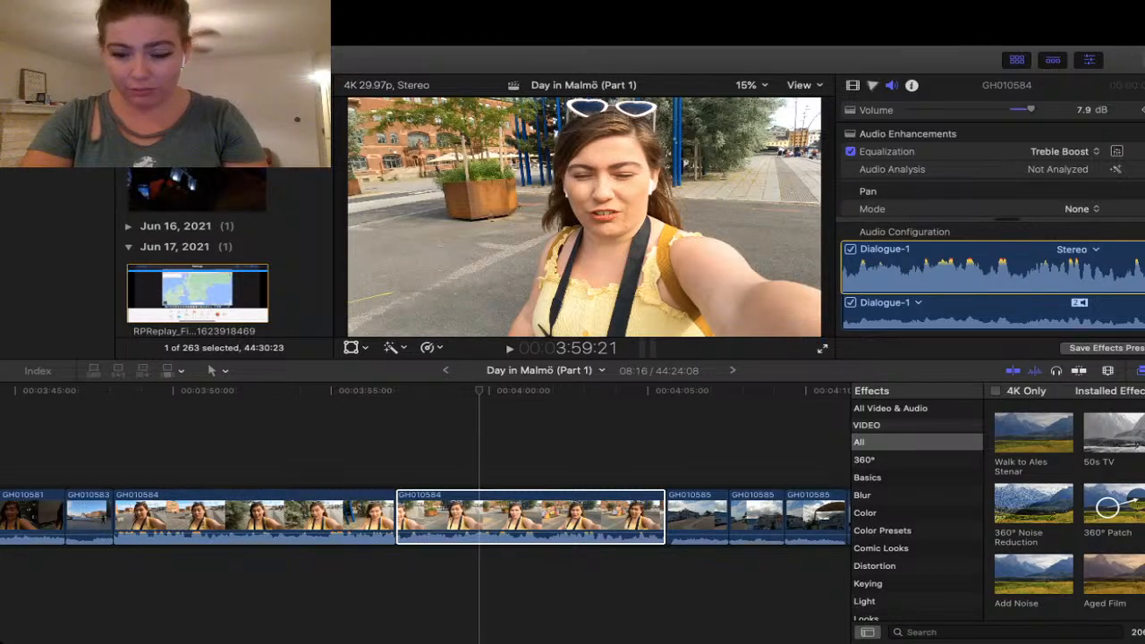
pyautogui.click(1064, 151)
pyautogui.click(1060, 45)
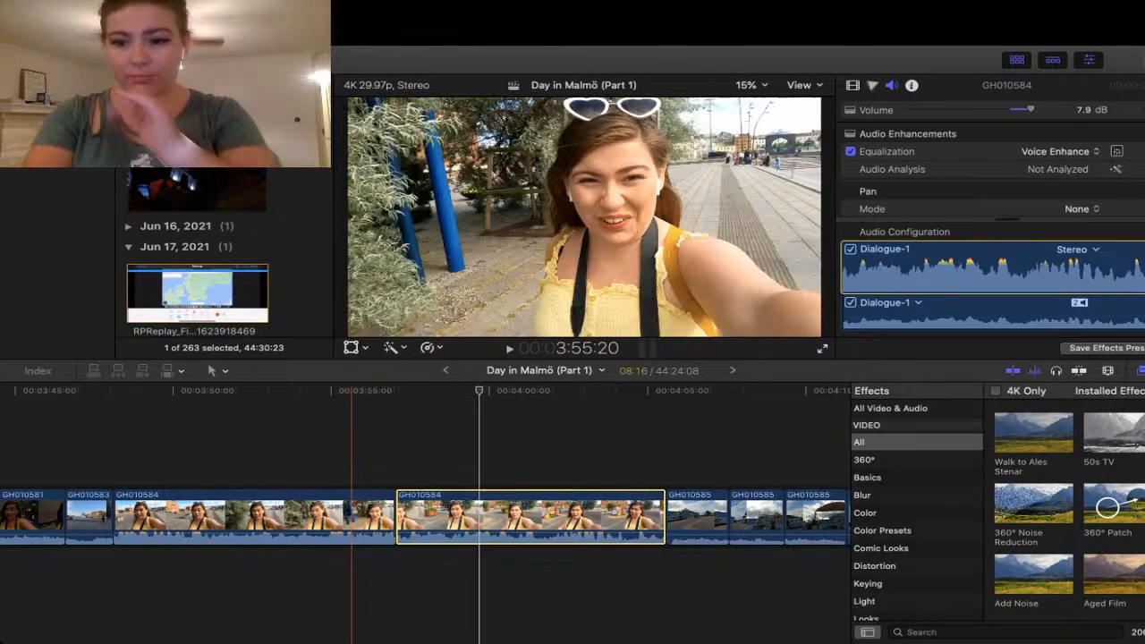
# - Replay from 3:56:00 across the GH010584 cut and the GH010585 and GH010587 footage to 4:19:14 in the first GH010593 clip
pyautogui.click(363, 447)
pyautogui.click(364, 447)
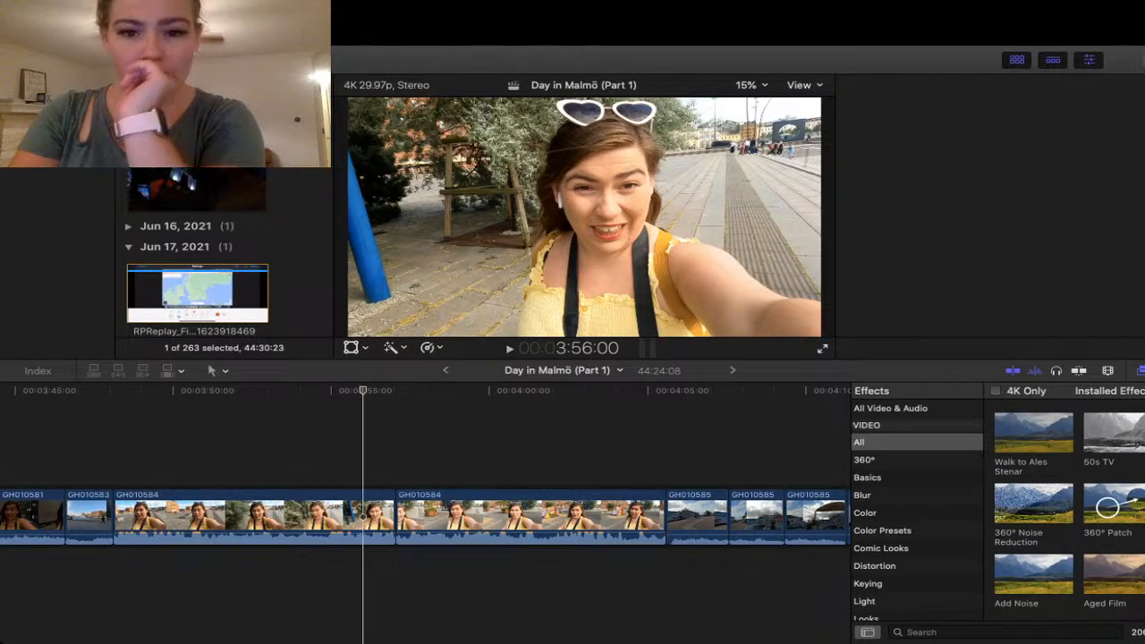
pyautogui.press('space')
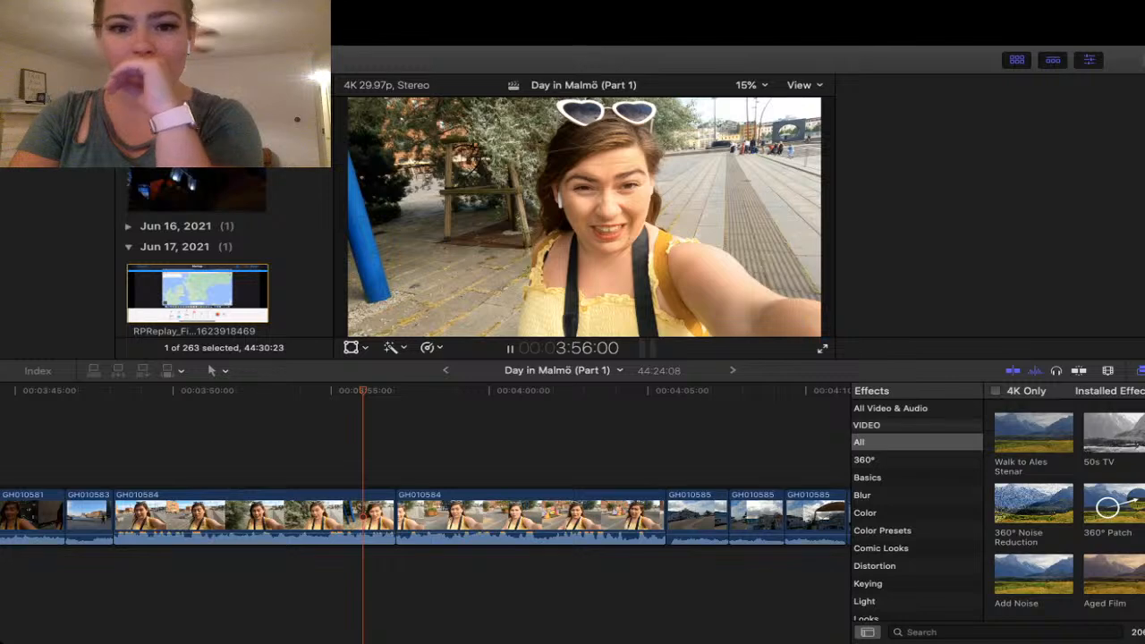
pyautogui.press('super+4')
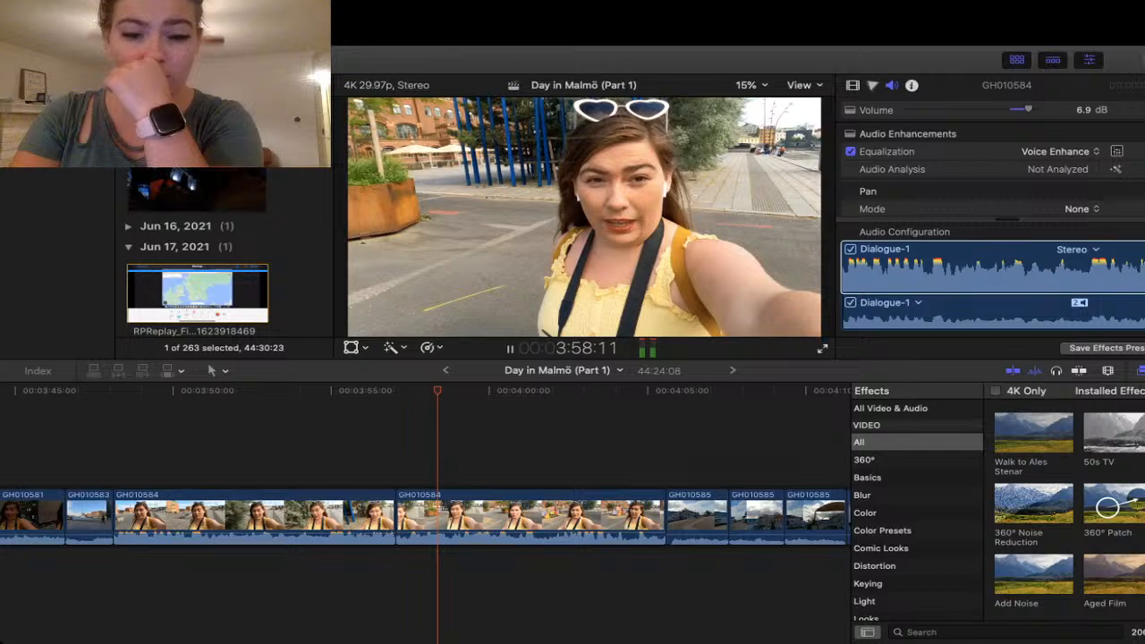
pyautogui.hscroll(3, 425, 514)
pyautogui.hscroll(3, 425, 514)
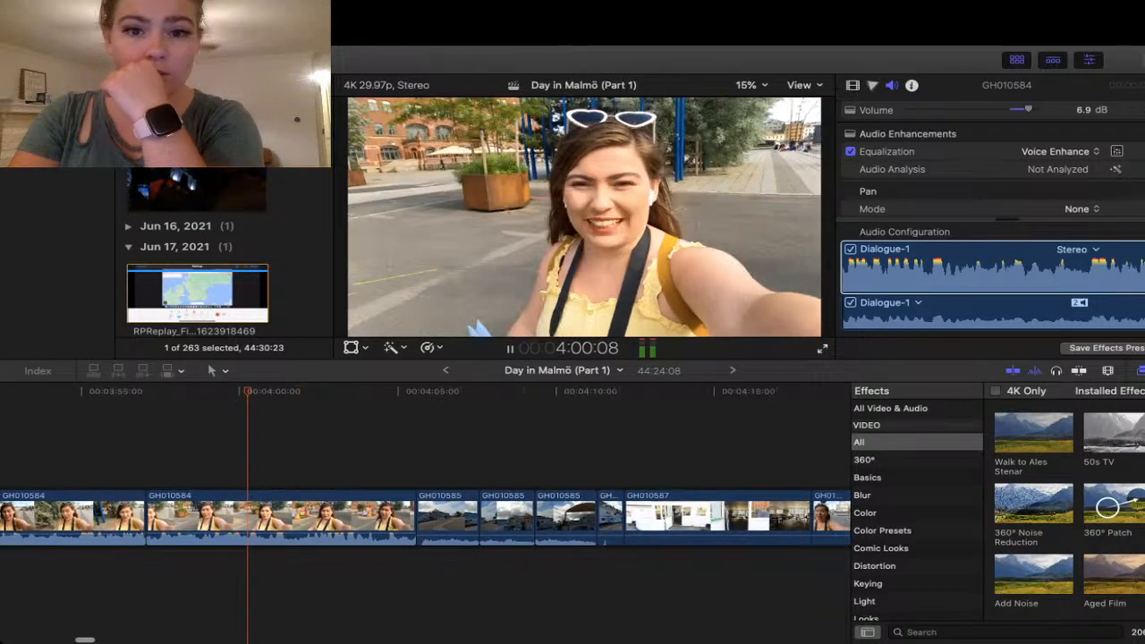
pyautogui.hscroll(2, 425, 515)
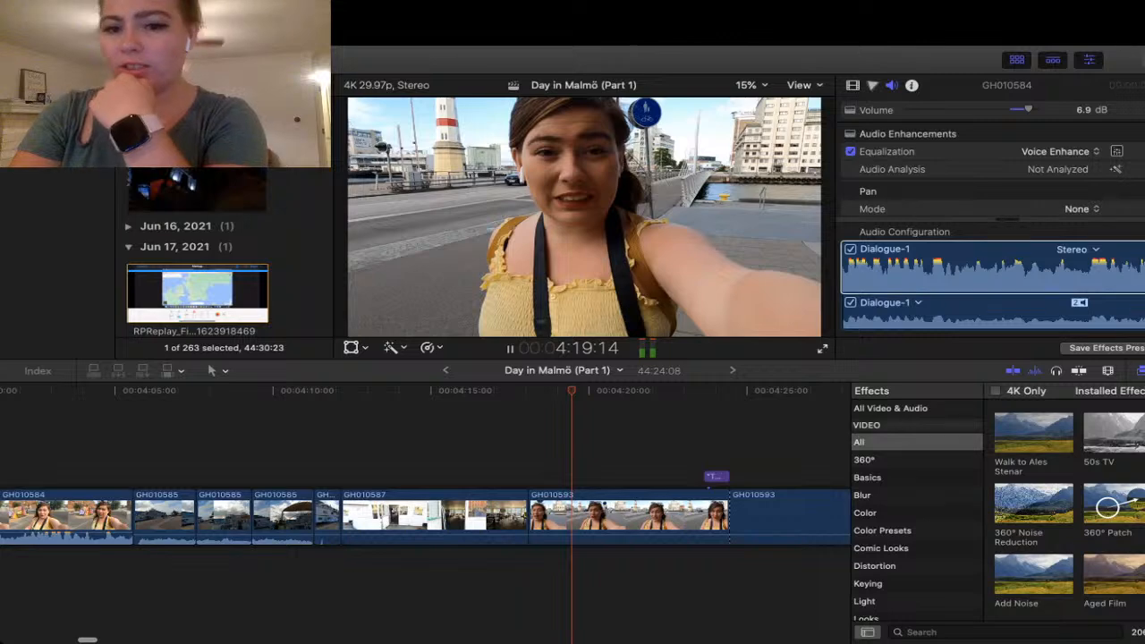
# - Select the first GH010593 clip, raise its volume to 3.7 dB, and set its equalization to Voice Enhance
pyautogui.click(619, 515)
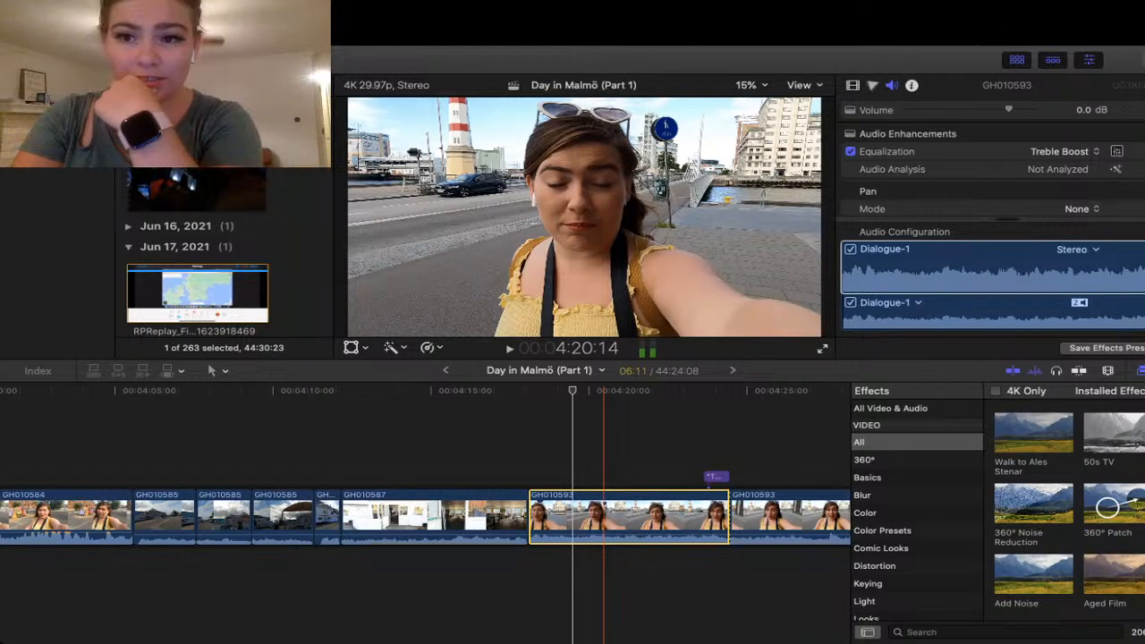
pyautogui.moveTo(1009, 110); pyautogui.dragTo(1018, 109)
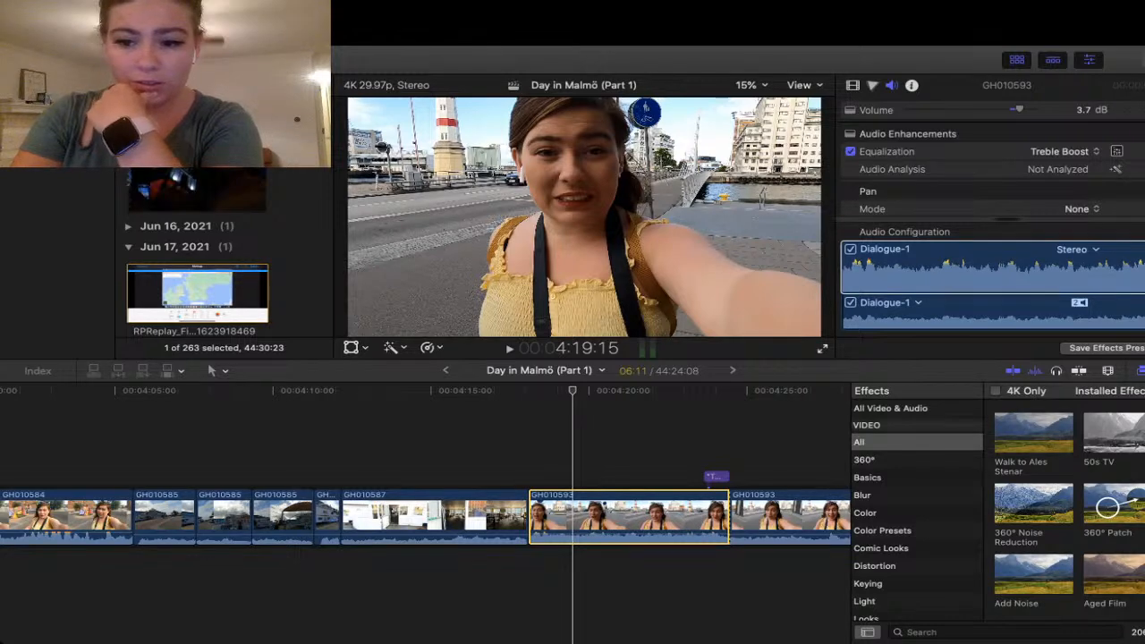
pyautogui.click(1063, 151)
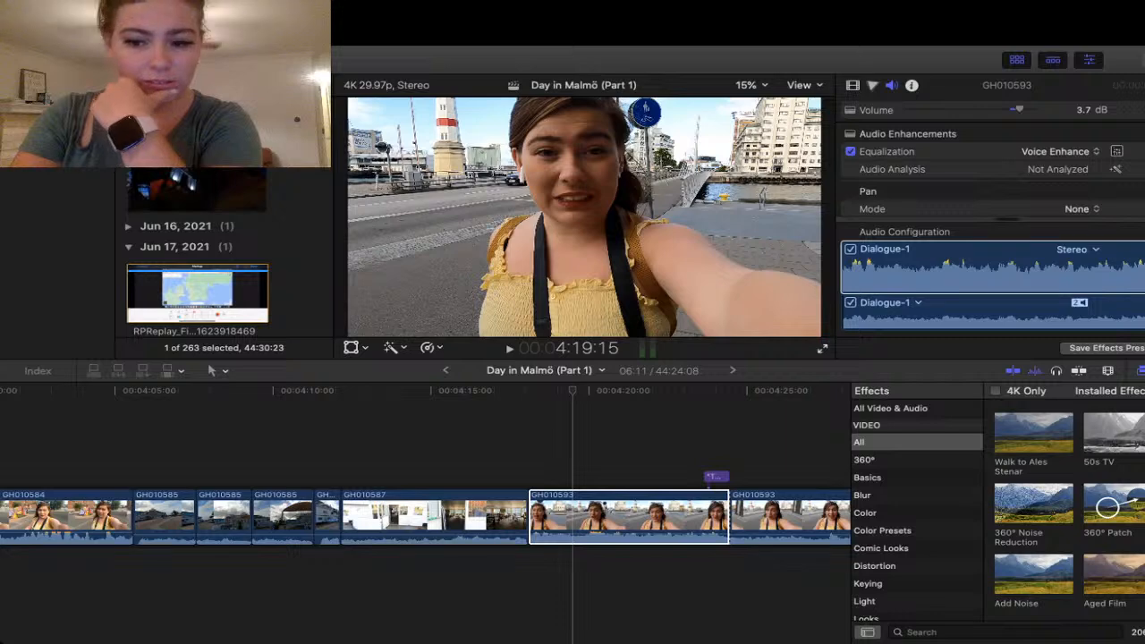
# - Replay the end of the GH010587 restaurant clip from 4:17:14 and again from 4:16:29 into the first GH010593 clip, stopping at 4:18:29
pyautogui.click(789, 516)
pyautogui.click(509, 448)
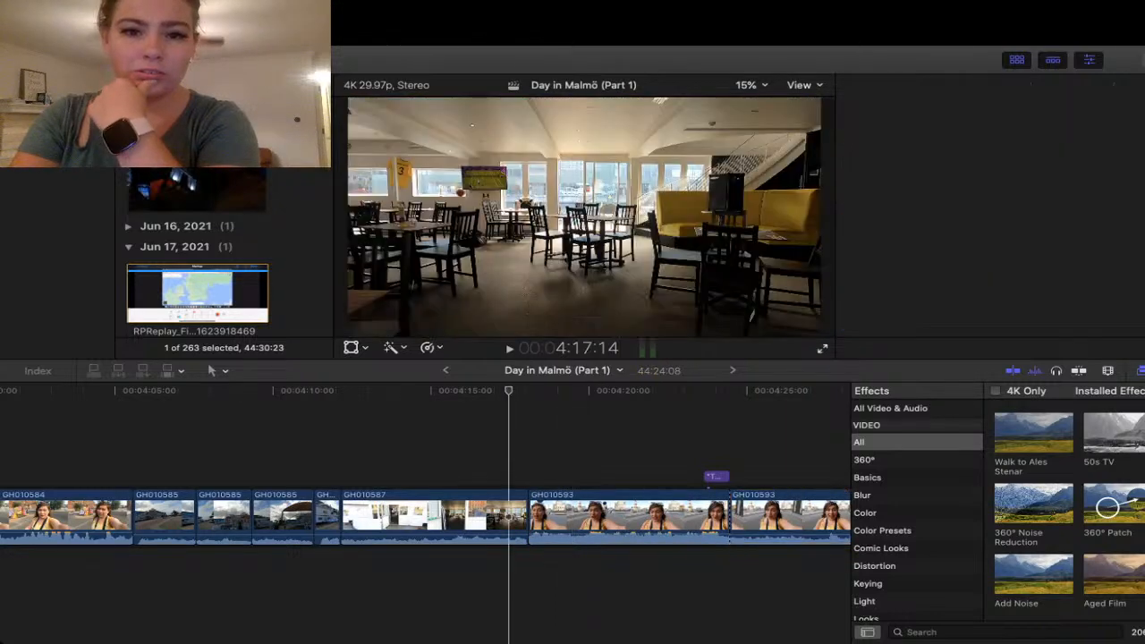
pyautogui.press('super+4')
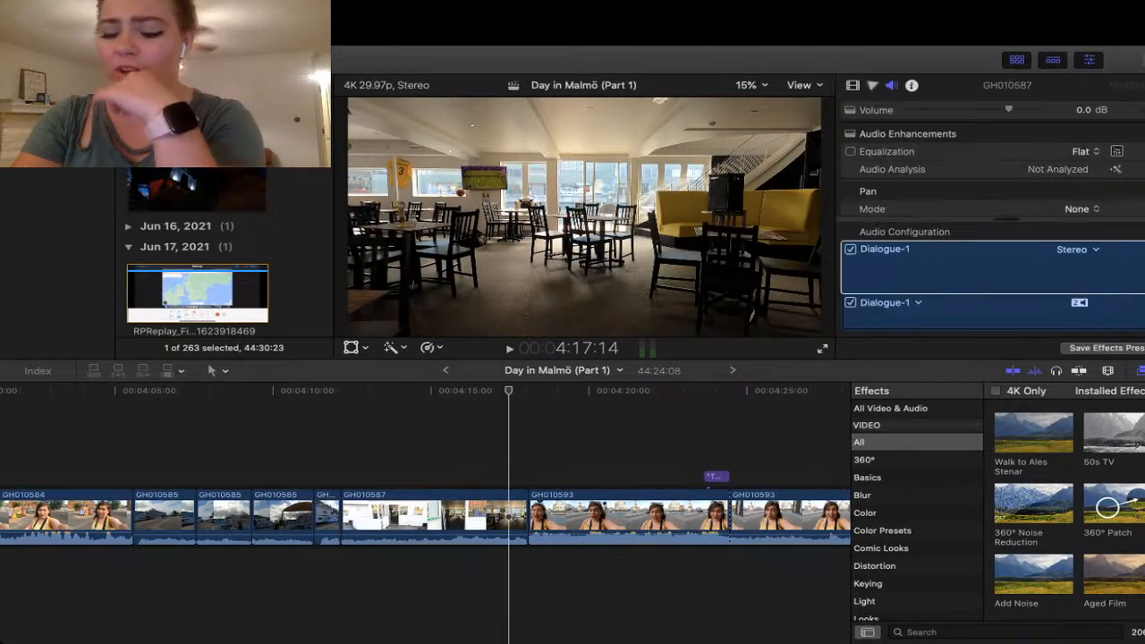
pyautogui.press('space')
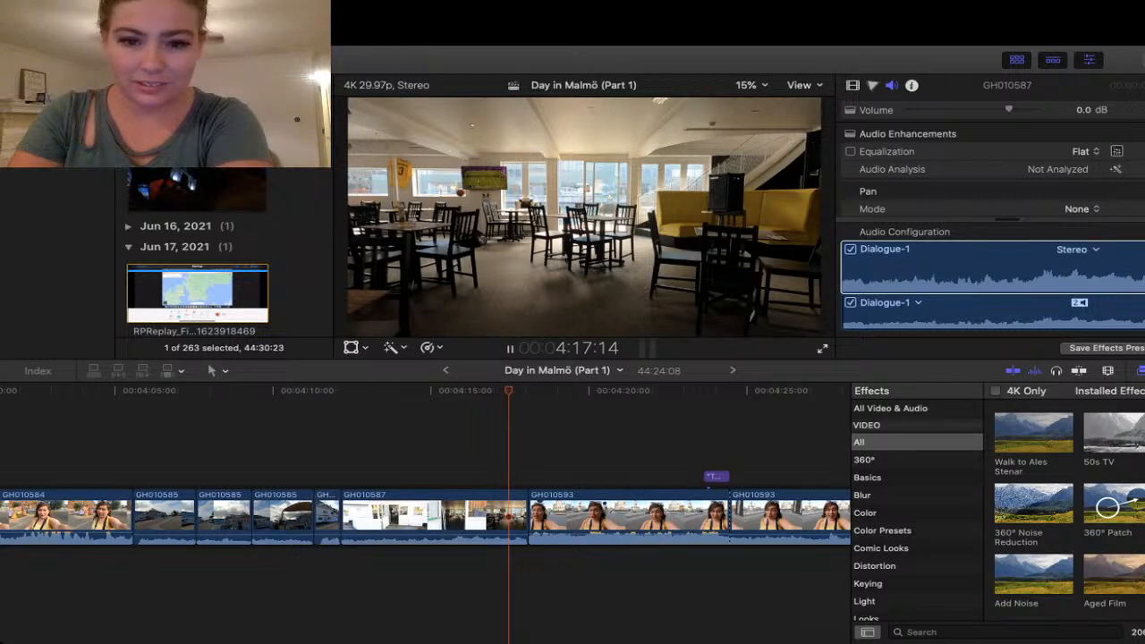
pyautogui.hscroll(2, 426, 466)
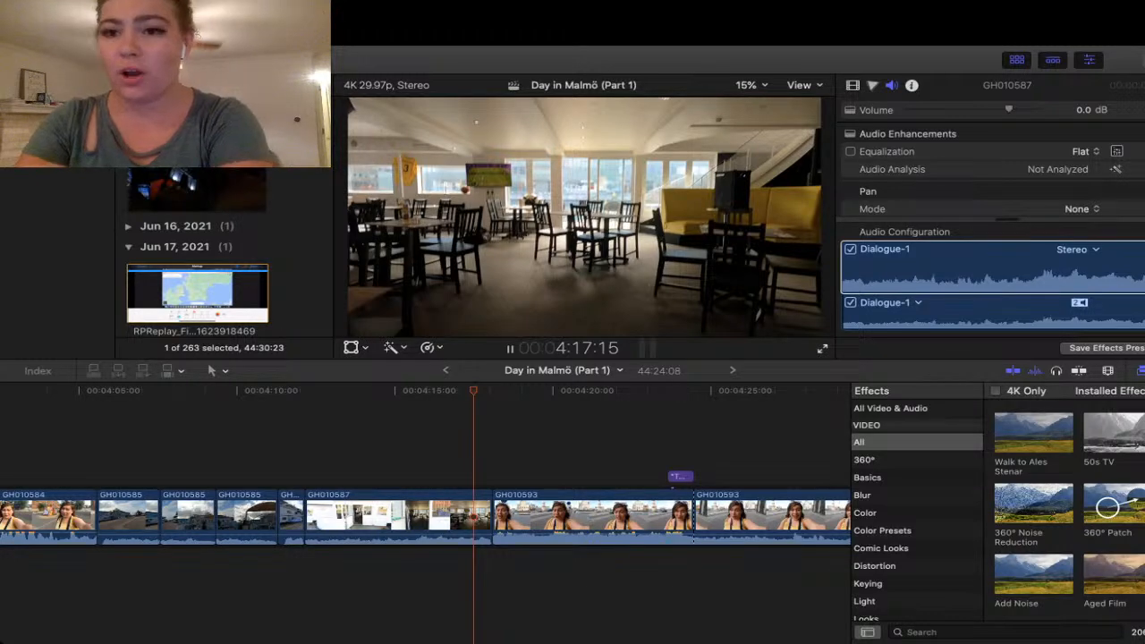
pyautogui.press('space')
pyautogui.press('j')
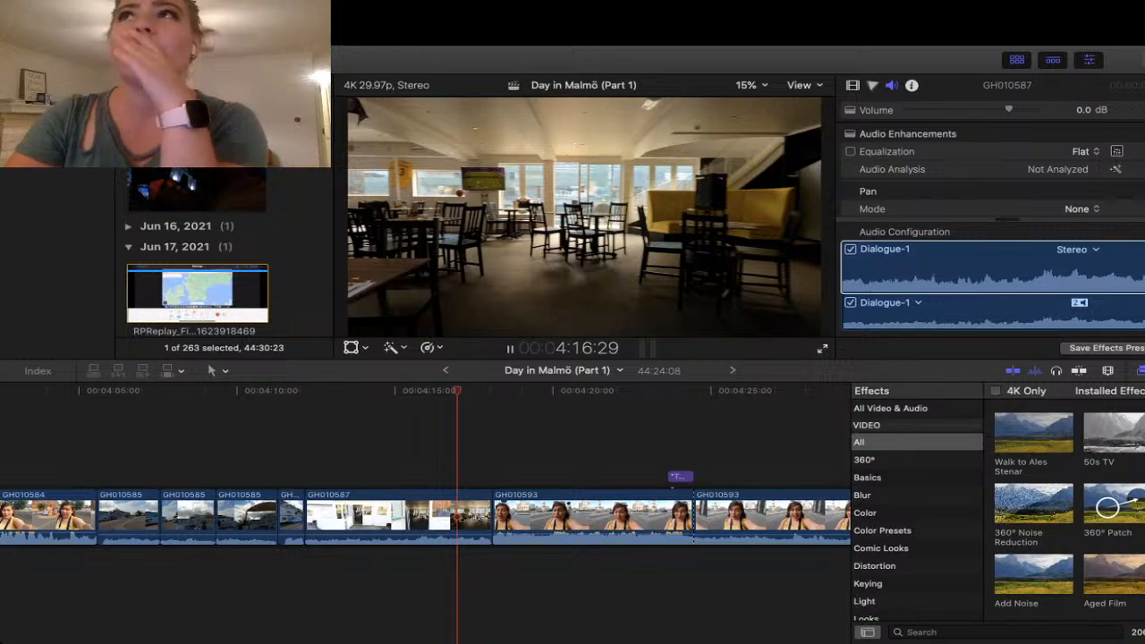
pyautogui.press('space')
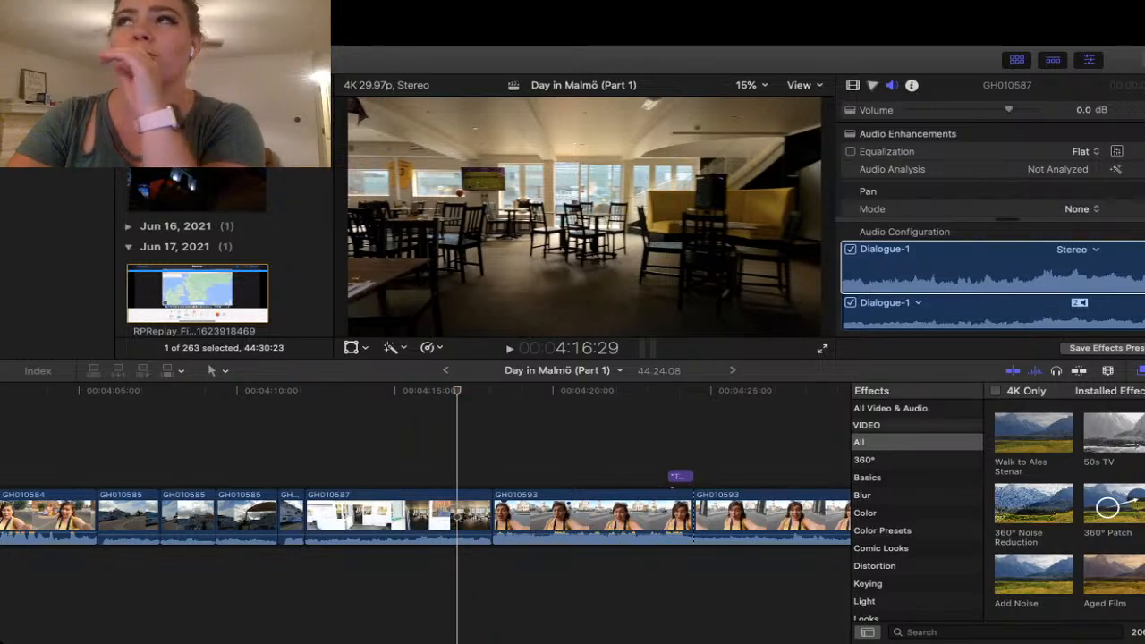
pyautogui.press('space')
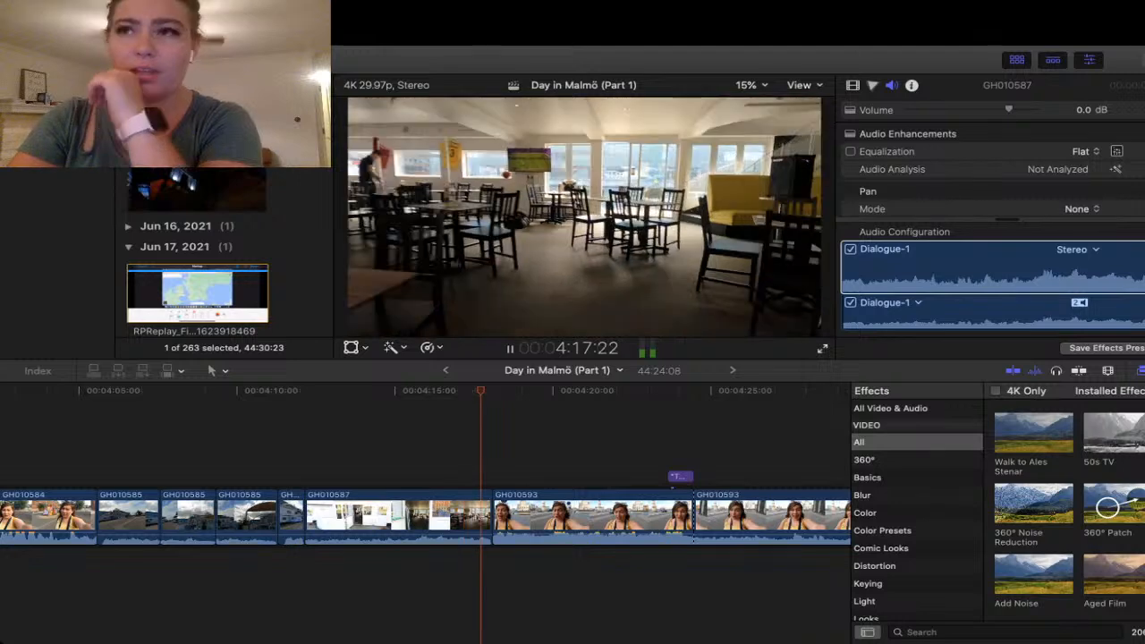
pyautogui.press('space')
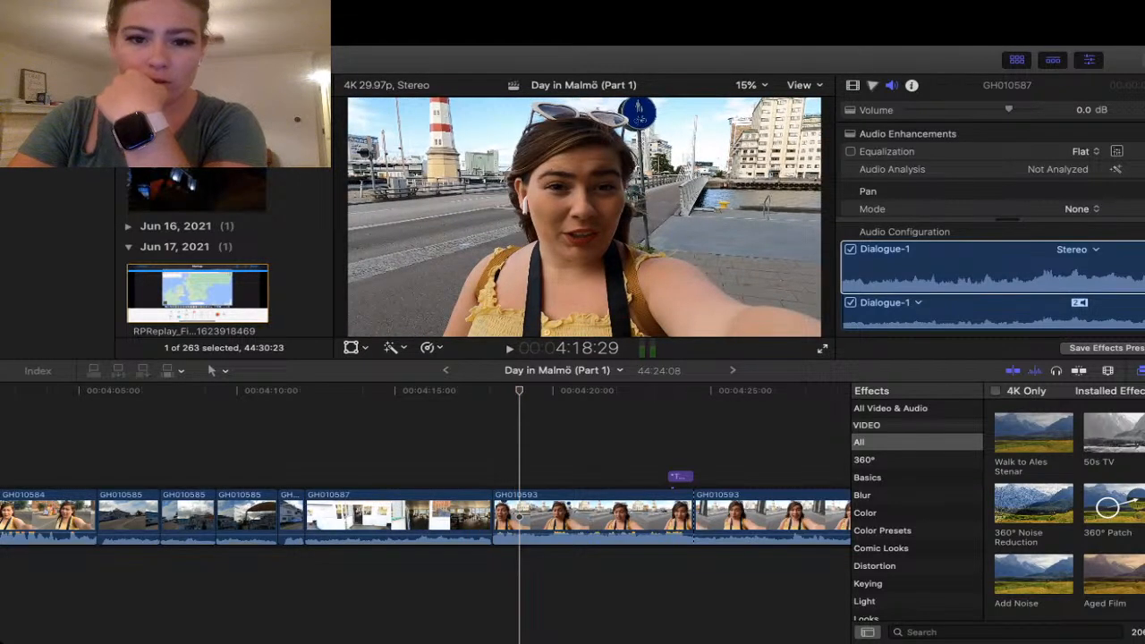
# - Replay from the cut between the GH010587 restaurant clip and the first GH010593 clip through to the "Turning Torso" title
pyautogui.click(499, 391)
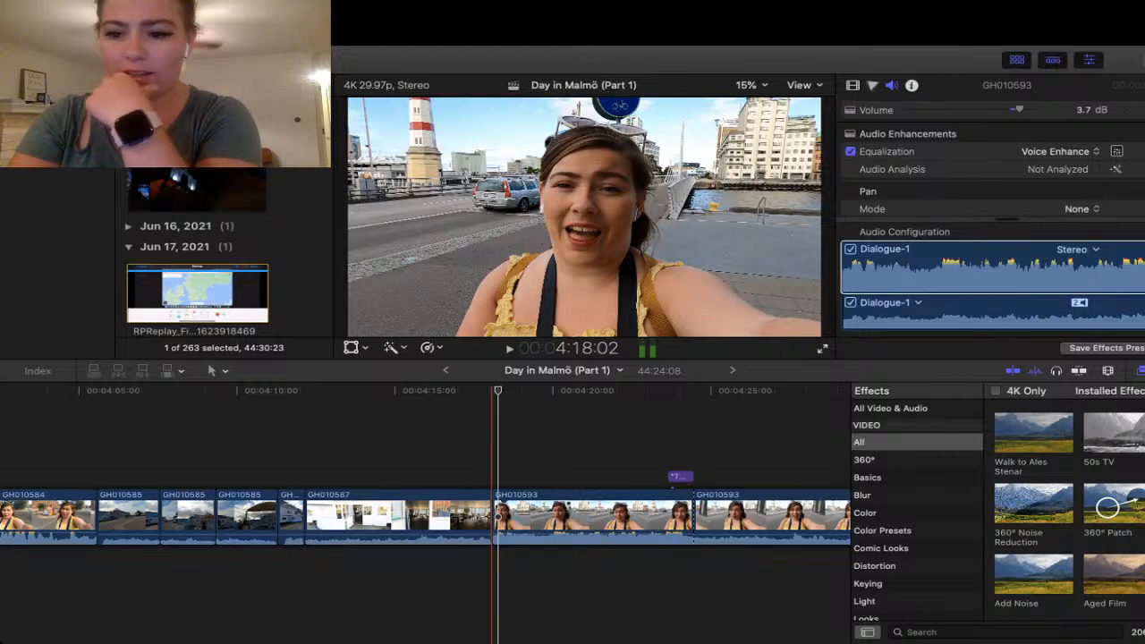
pyautogui.click(492, 391)
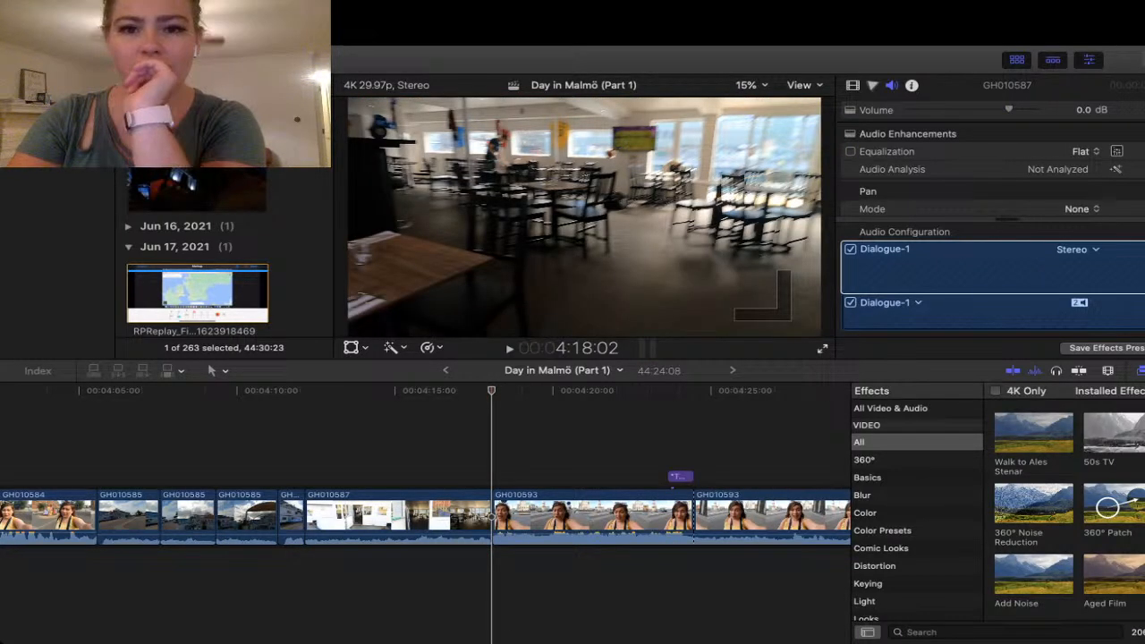
pyautogui.press('space')
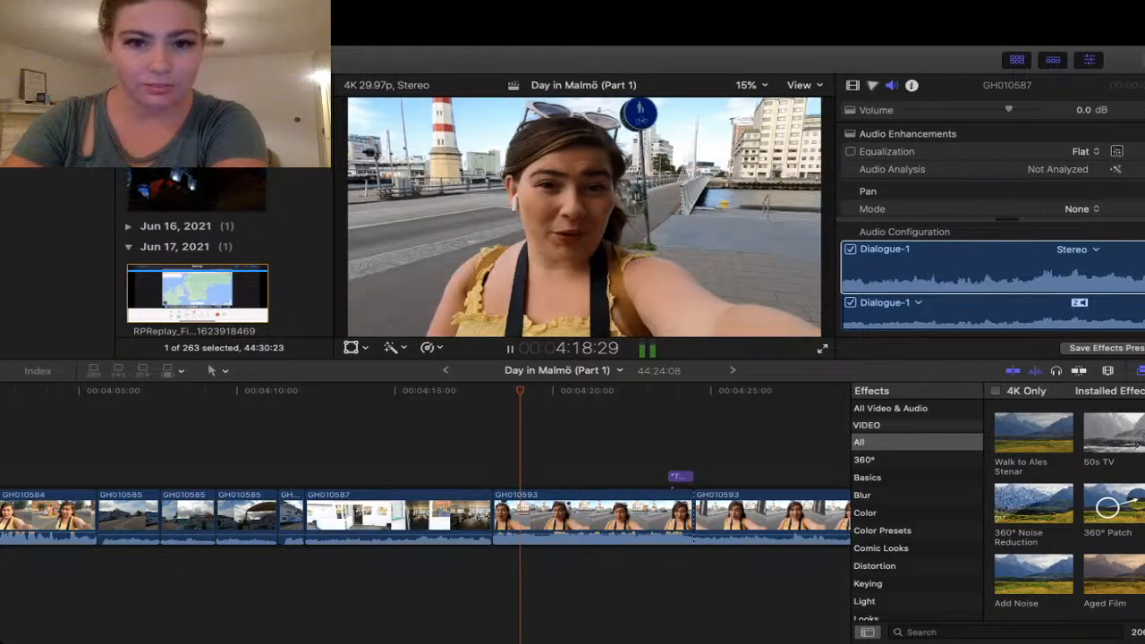
pyautogui.hscroll(2, 426, 515)
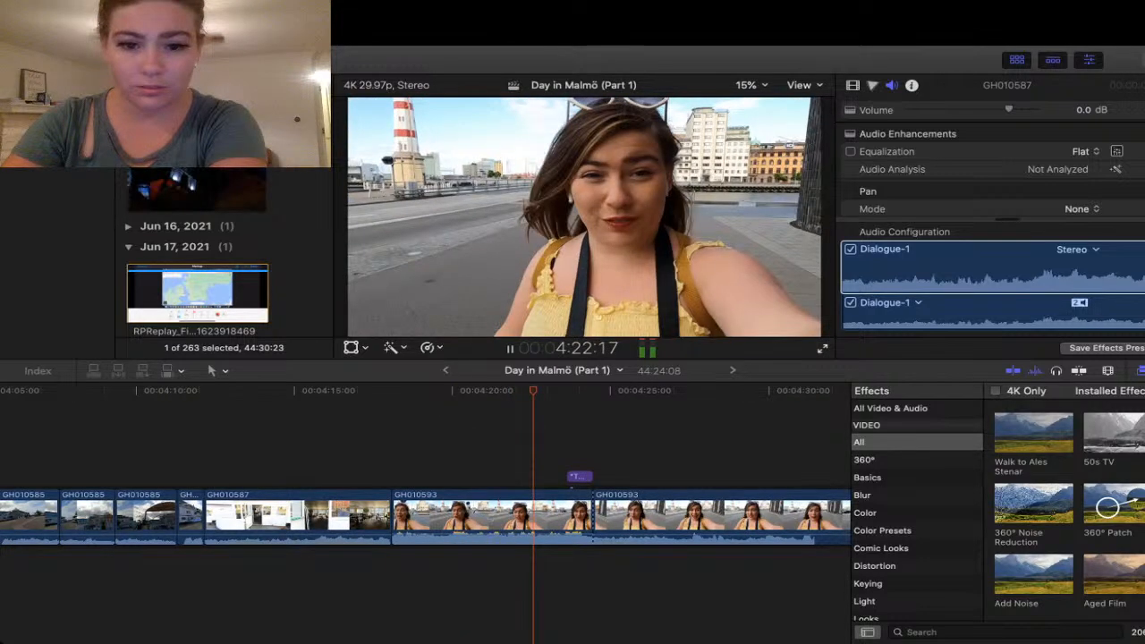
pyautogui.press('c')
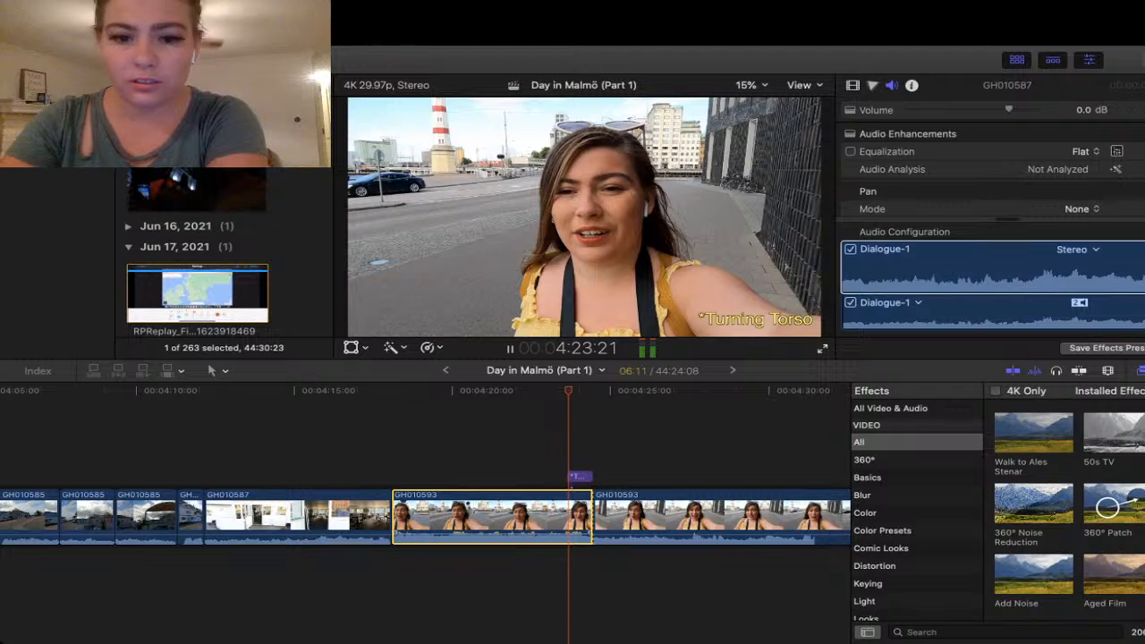
pyautogui.press('space')
# - Return to 4:21:15 in the first GH010593 clip, recheck its audio settings, clear the selection, and pause at 4:21:17
pyautogui.click(499, 581)
pyautogui.click(492, 515)
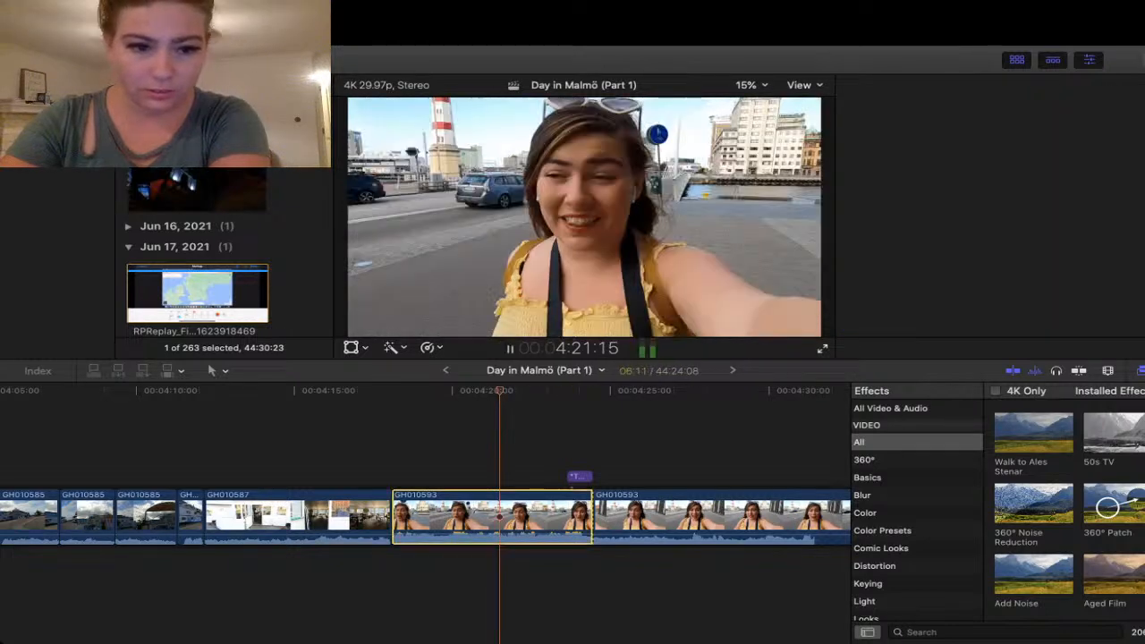
pyautogui.press('space')
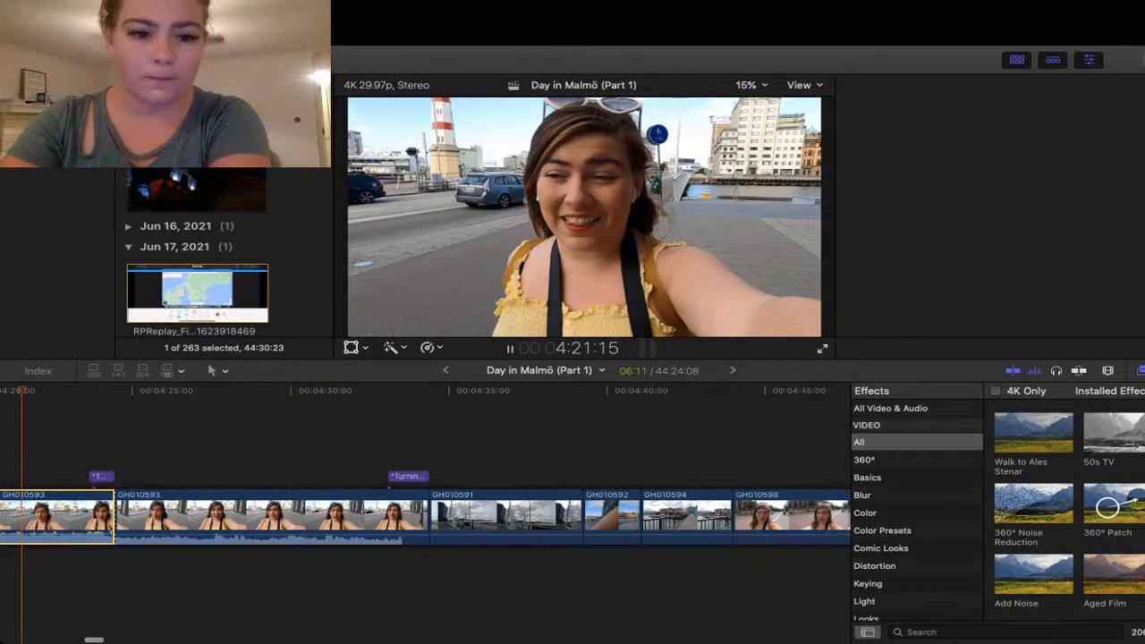
pyautogui.press('super+4')
pyautogui.hscroll(-5, 425, 510)
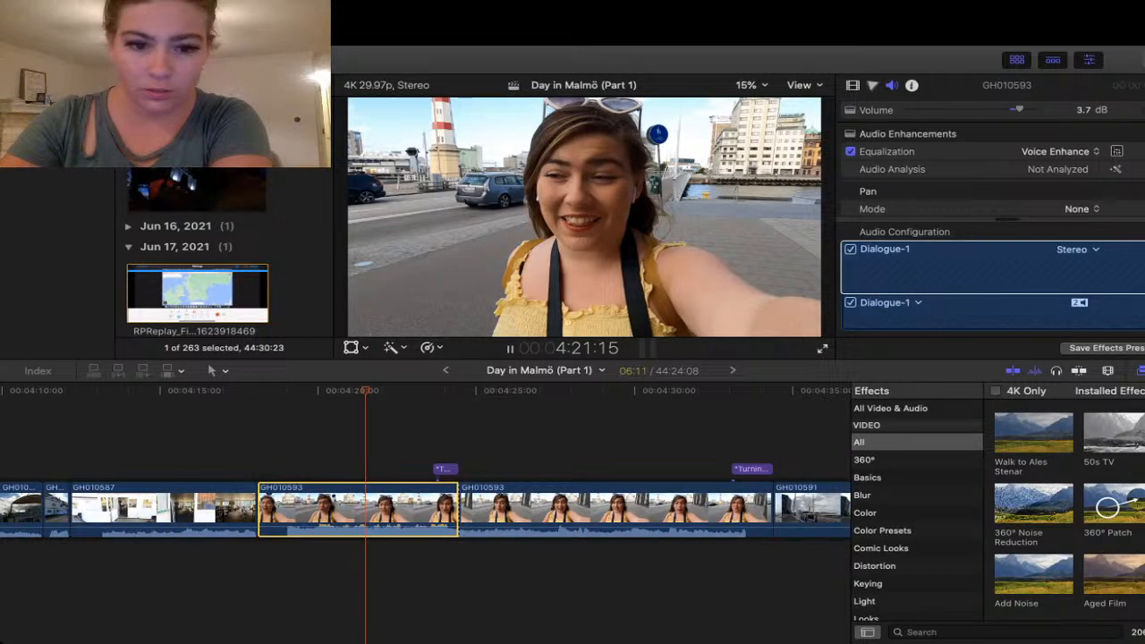
pyautogui.press('super+shift+a')
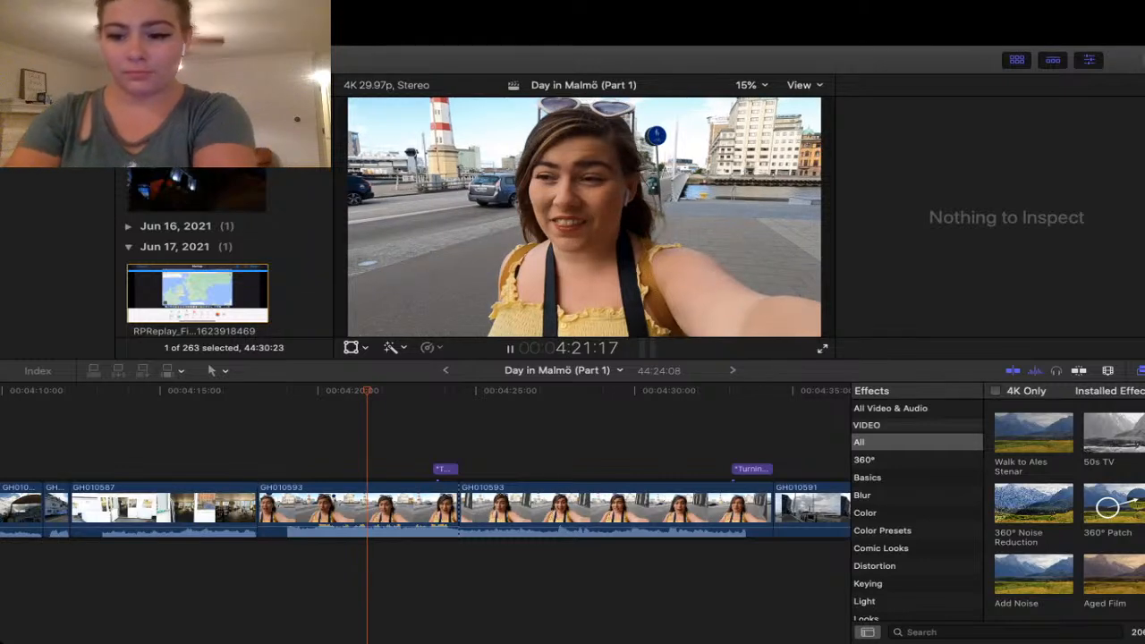
pyautogui.press('space')
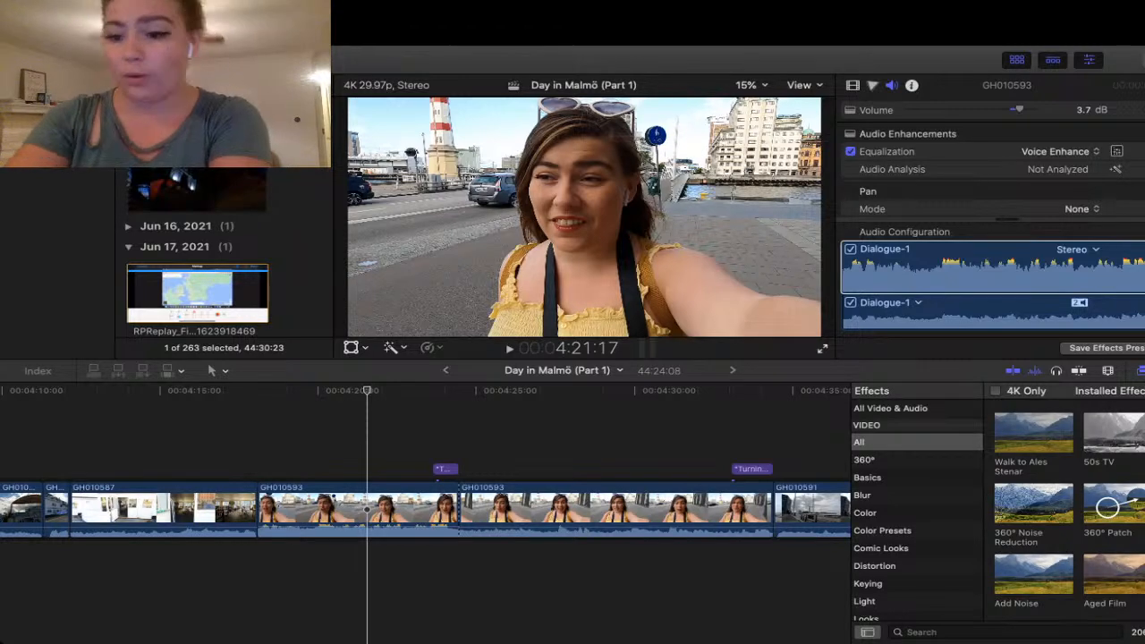
# - Play from 4:21:17 past the "Turning Torso" title into the second GH010593 clip, stopping at 4:25:22
pyautogui.click(366, 438)
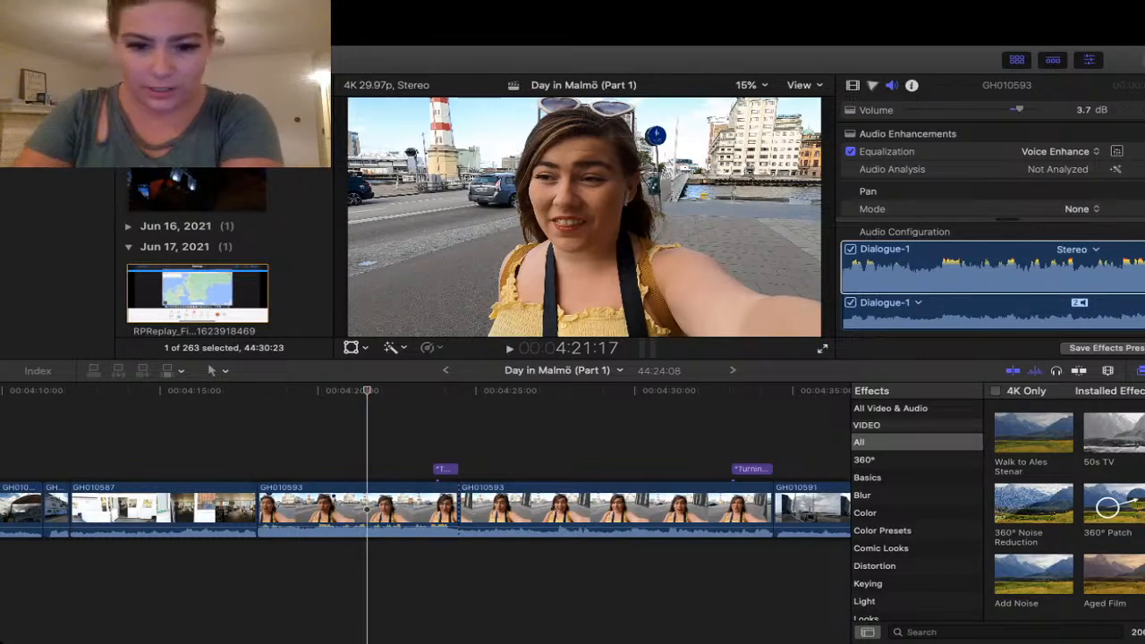
pyautogui.press('space')
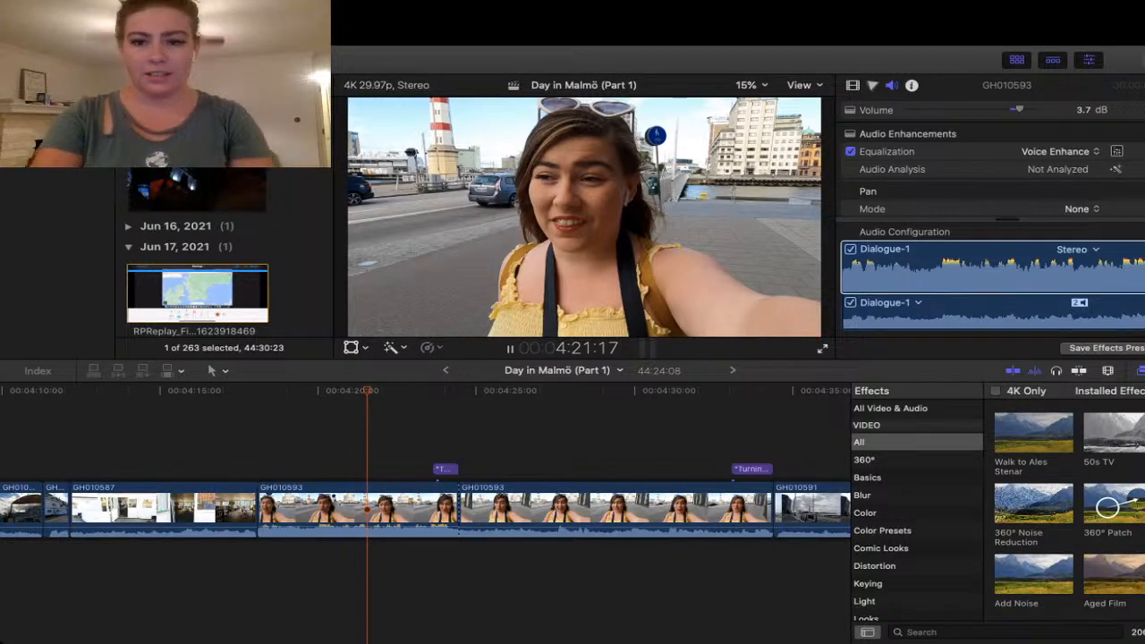
pyautogui.press('super+Tab')
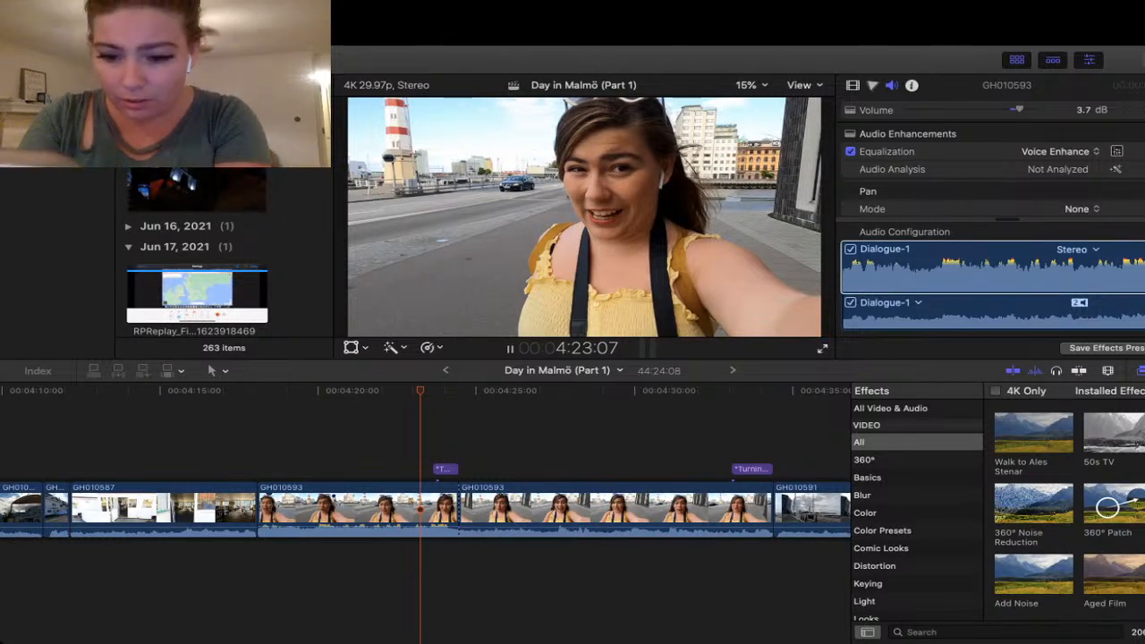
pyautogui.press('Left')
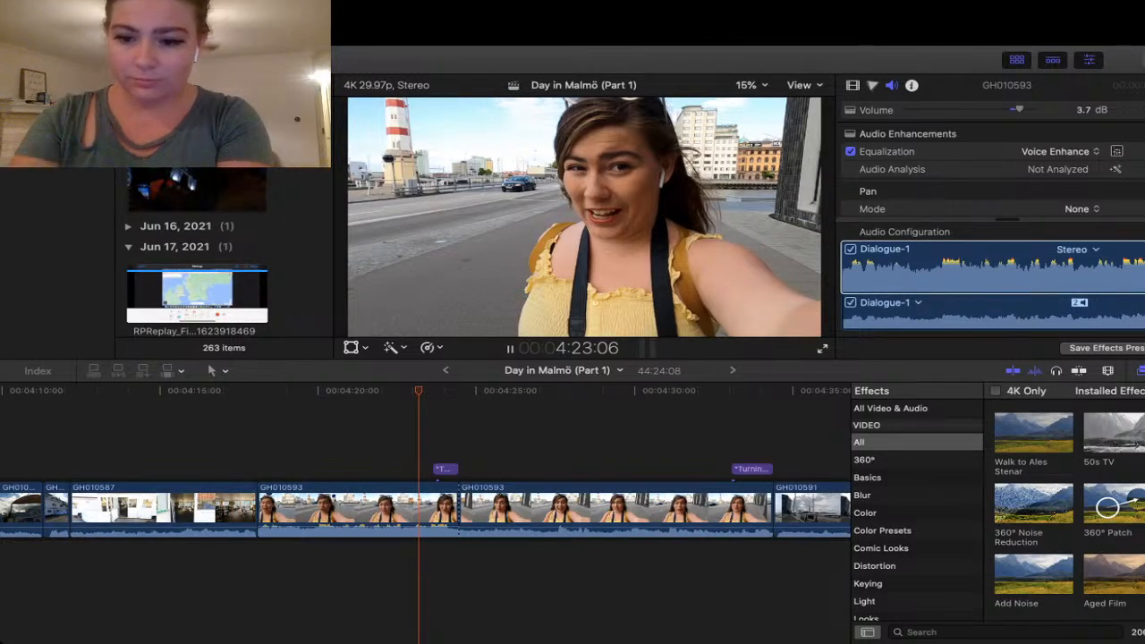
pyautogui.press('space')
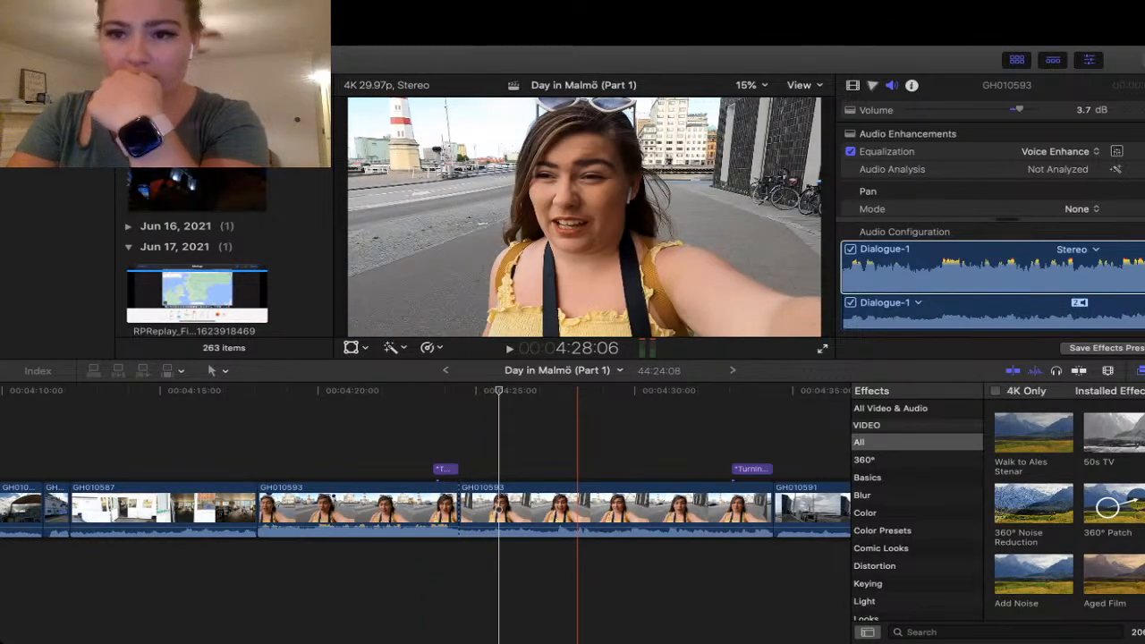
# - Select the second GH010593 clip, set its equalization to Voice Enhance, raise its volume to 4.1 dB, and play it back
pyautogui.click(519, 510)
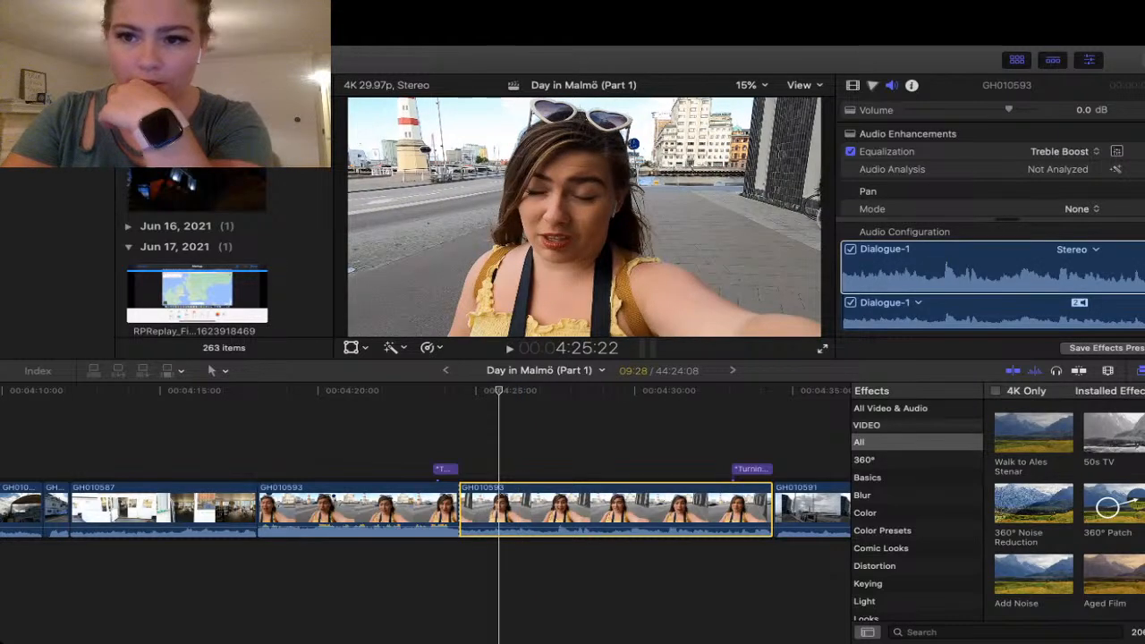
pyautogui.click(1060, 152)
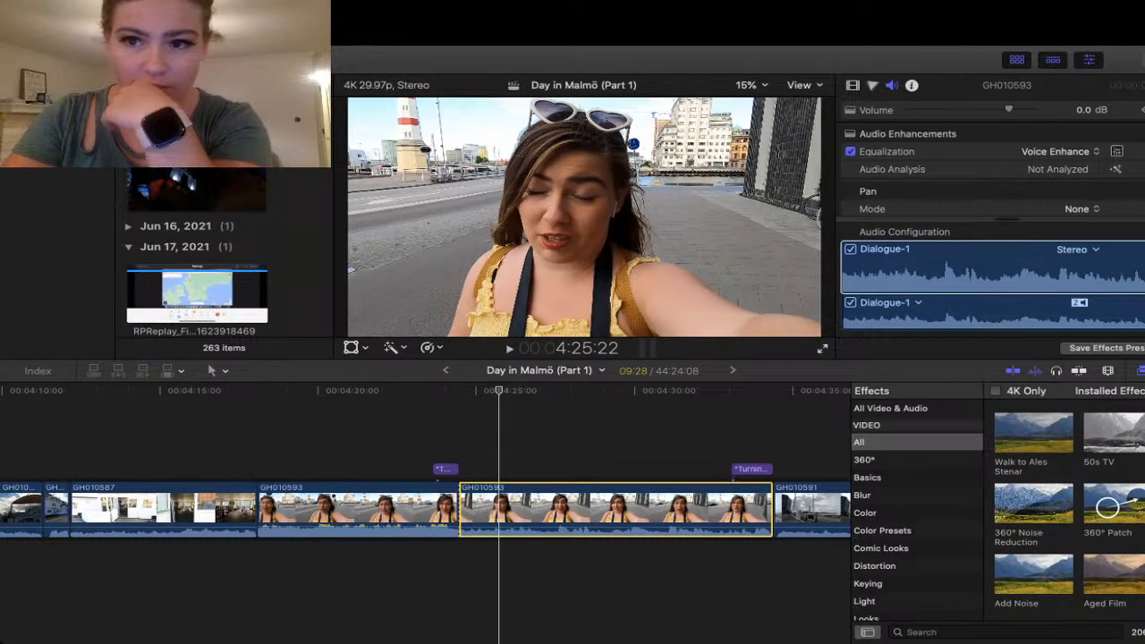
pyautogui.moveTo(1009, 109); pyautogui.dragTo(1020, 109)
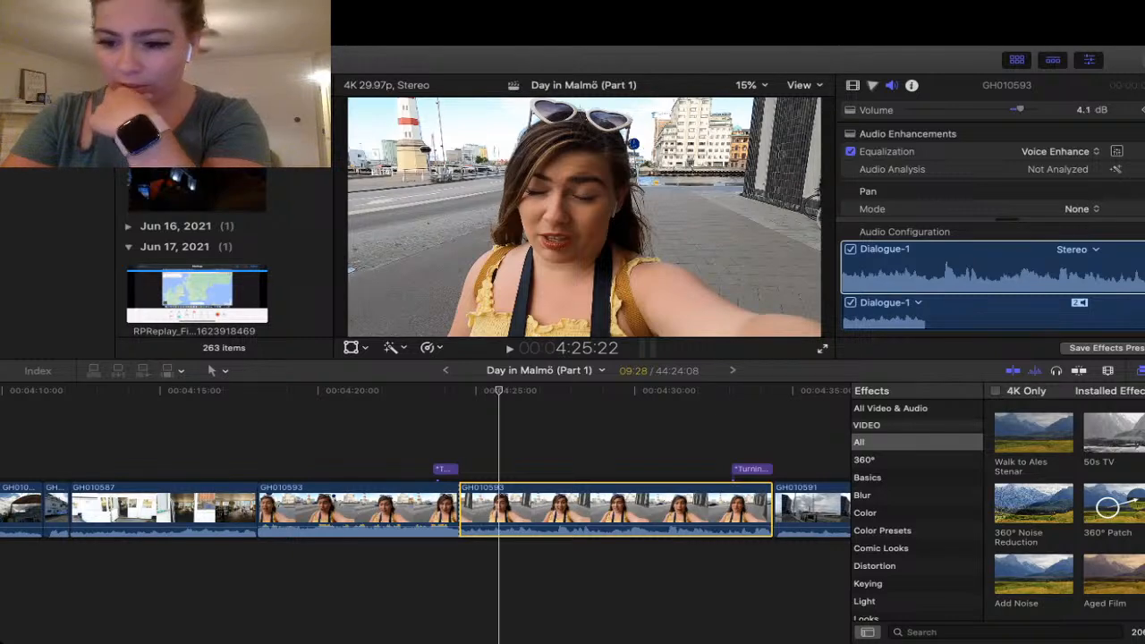
pyautogui.press('space')
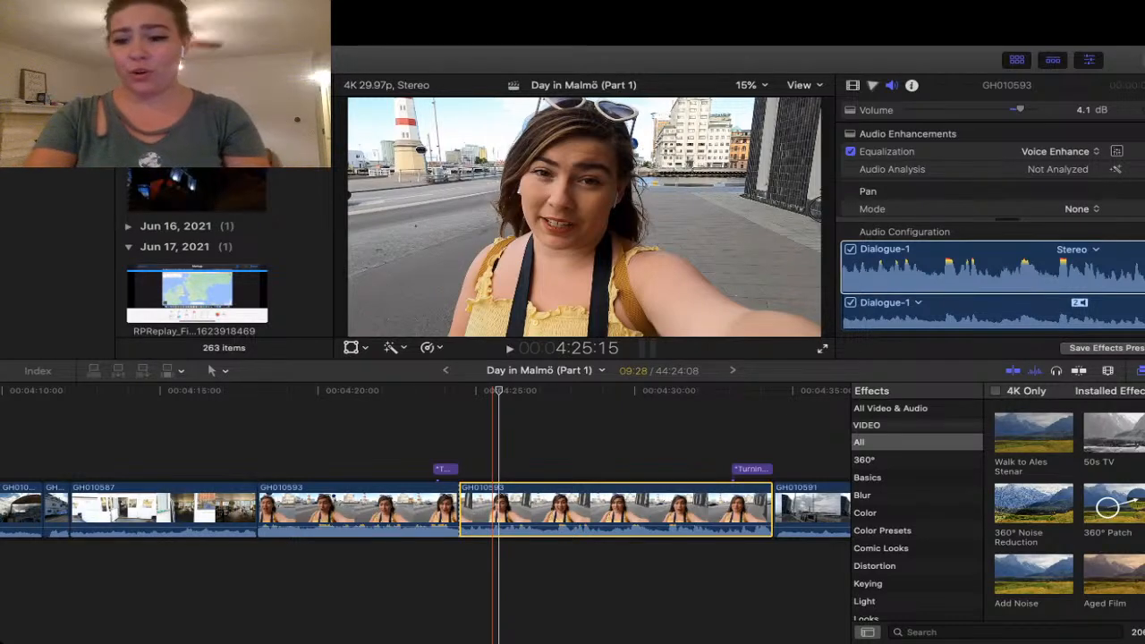
# - Play the timeline from just before the first Turning Torso title, around 4:23, through the second GH010593 talking clip
pyautogui.click(436, 433)
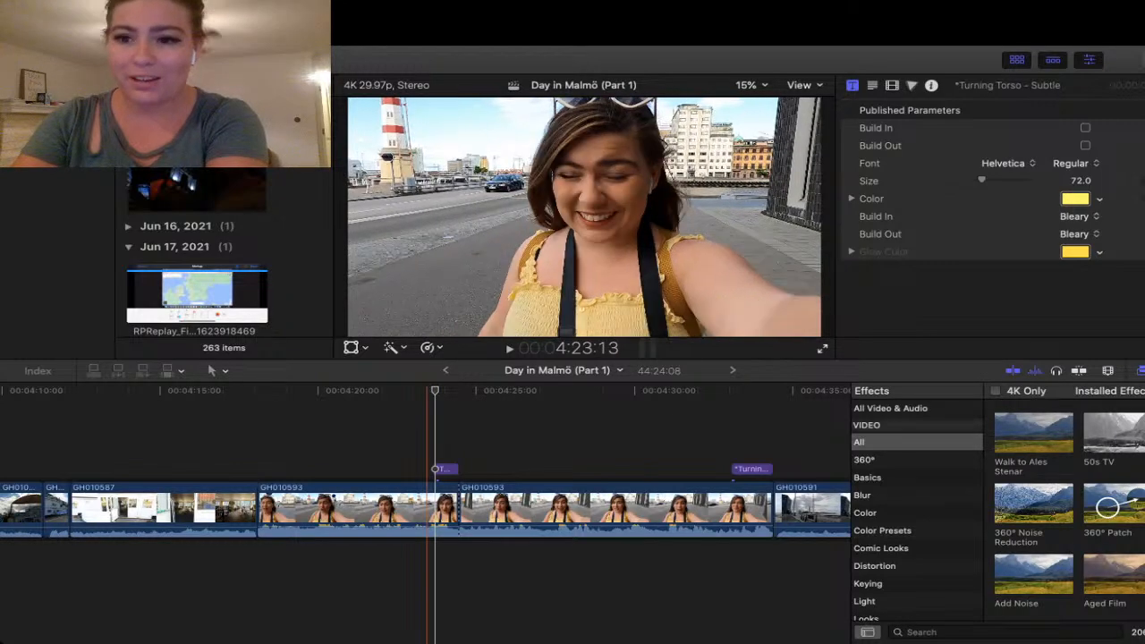
pyautogui.click(417, 510)
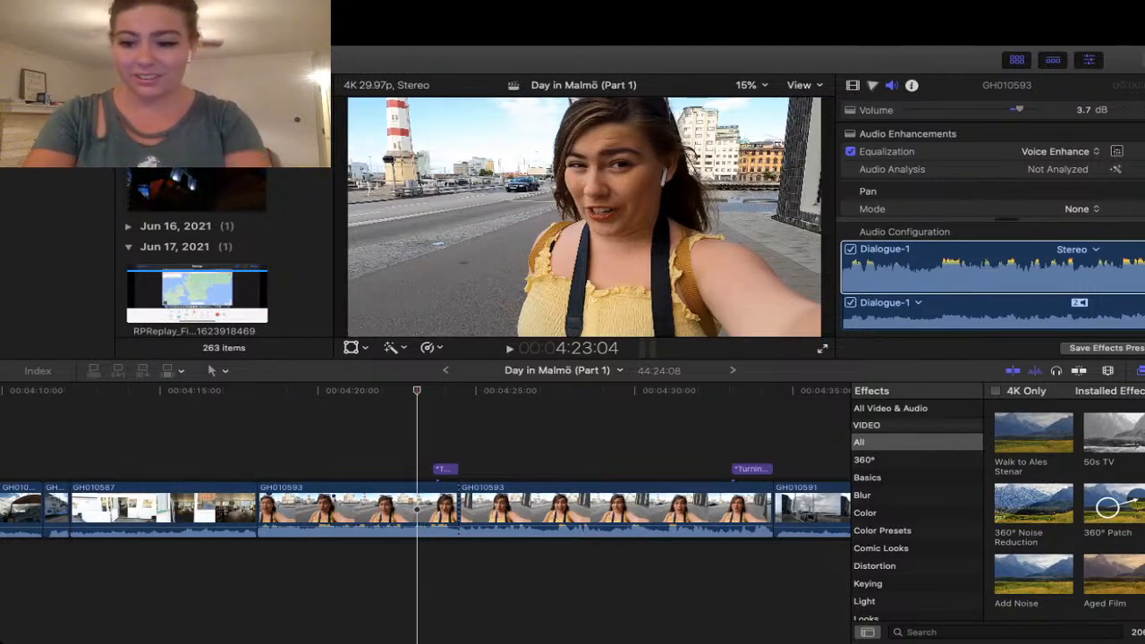
pyautogui.press('space')
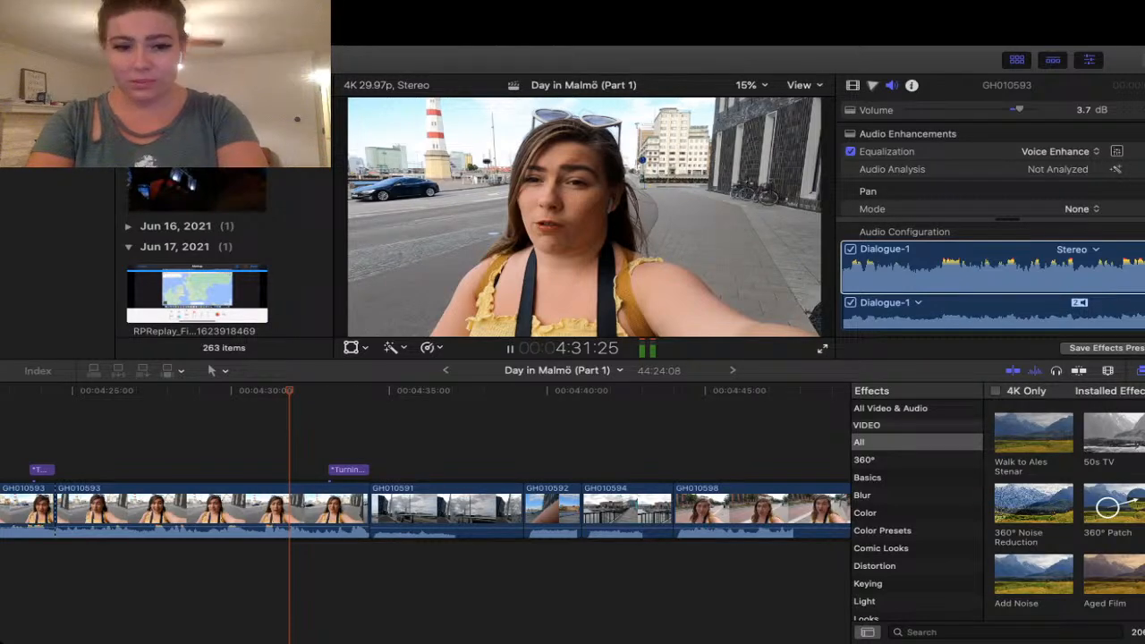
pyautogui.press('space')
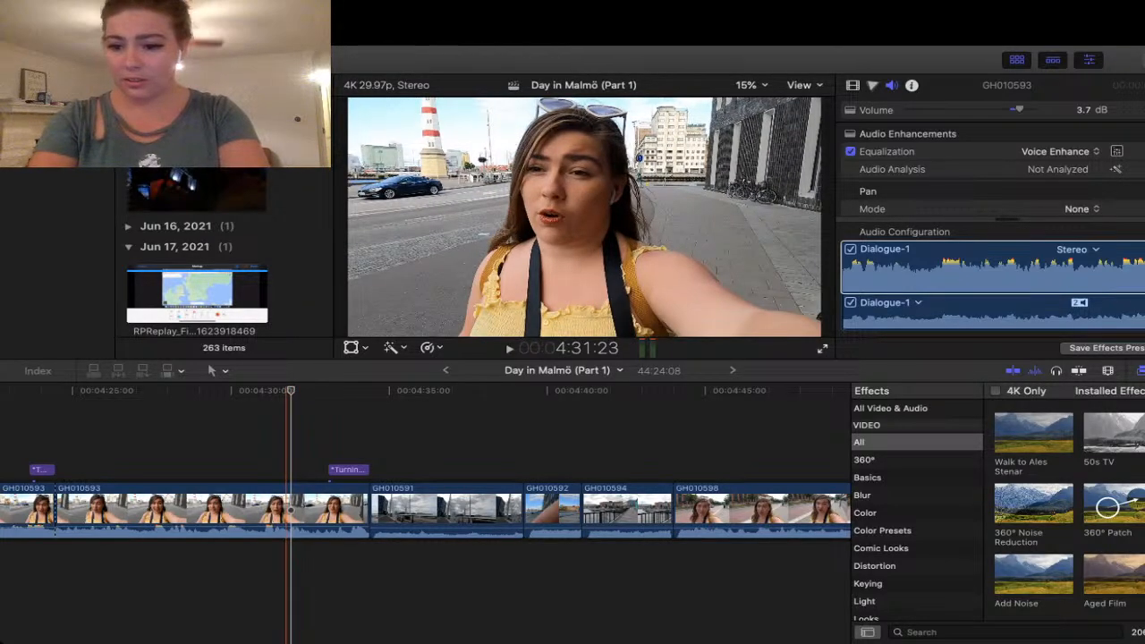
# - Review the end of the second GH010593 clip from 4:31:23 and the cut into the bridge clip GH010591
pyautogui.click(287, 570)
pyautogui.press('space')
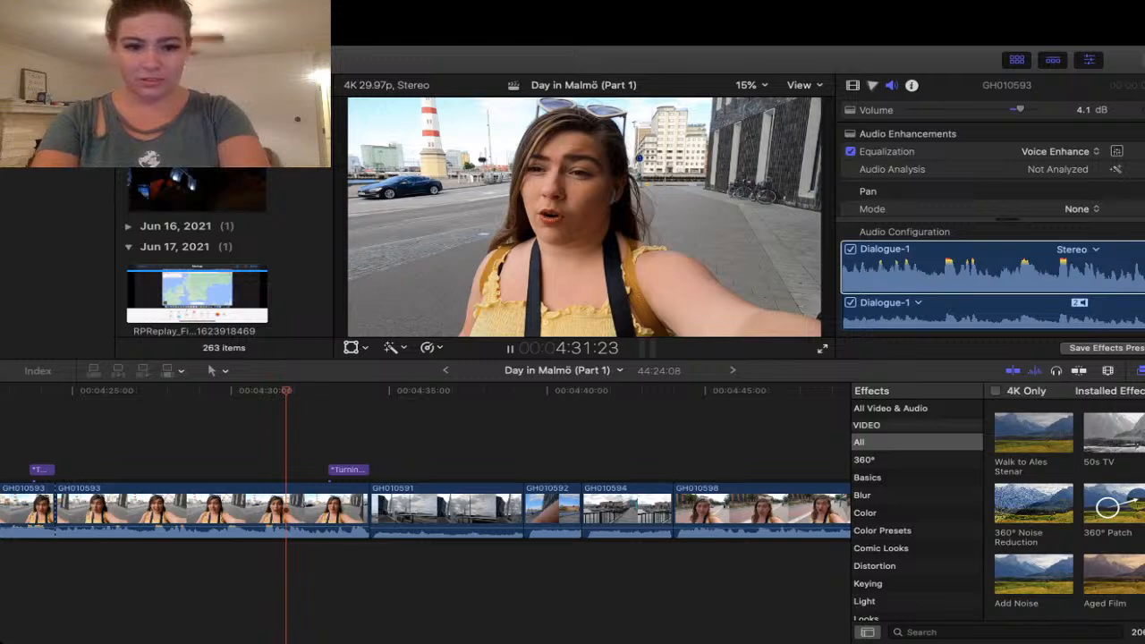
pyautogui.press('space')
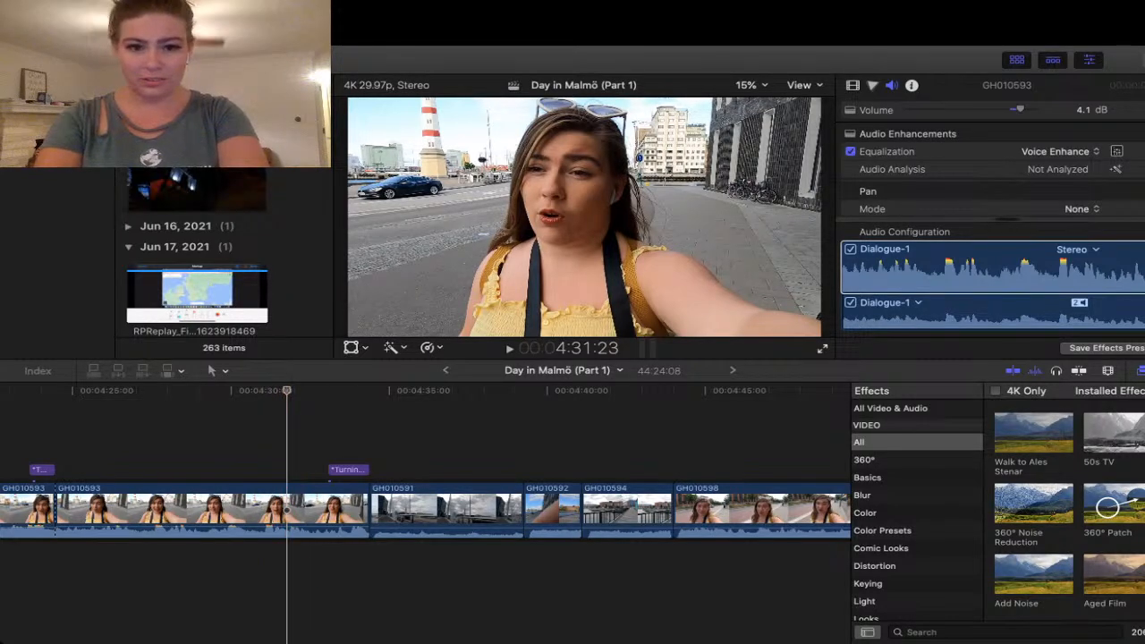
pyautogui.press('space')
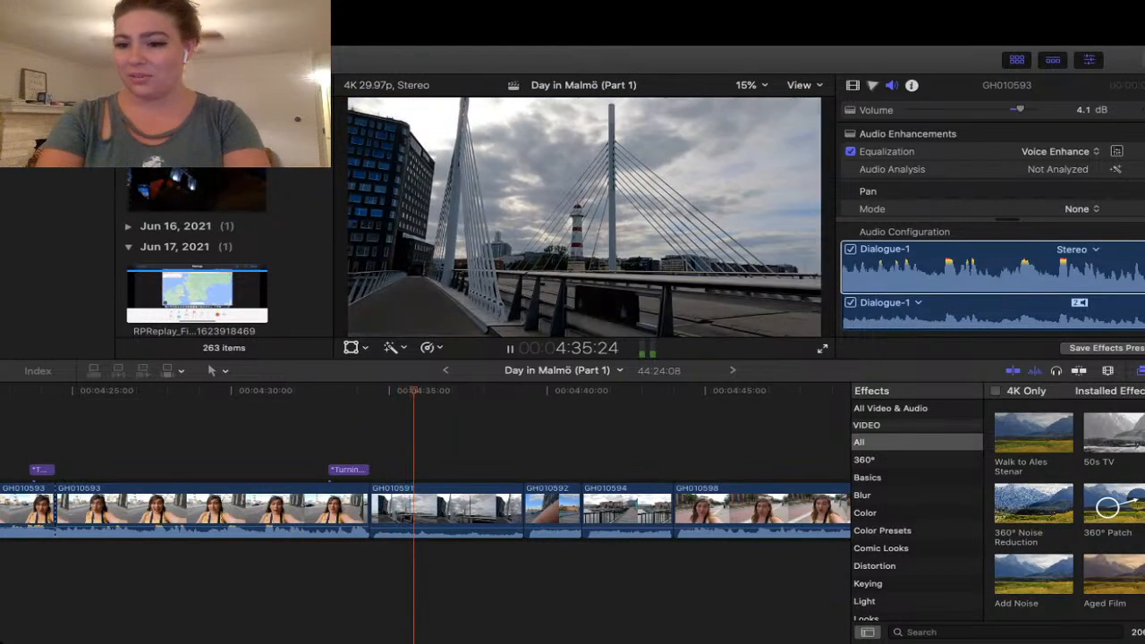
pyautogui.press('space')
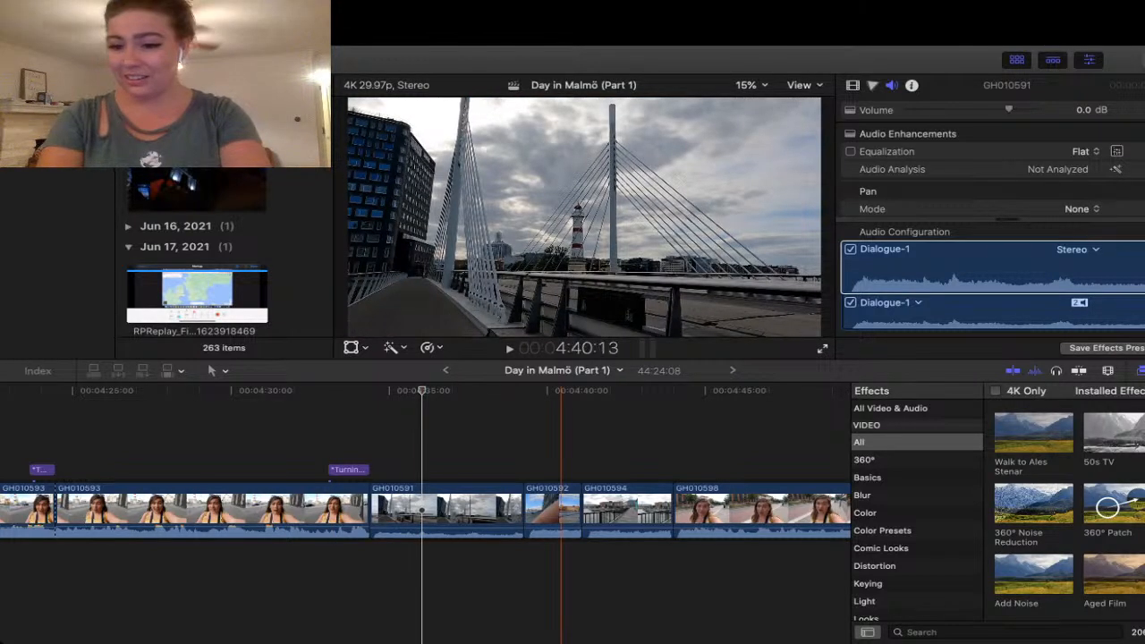
# - Examine the last frames of the waterfront clip GH010594, around 4:43:16 to 4:43:22, frame by frame
pyautogui.click(665, 572)
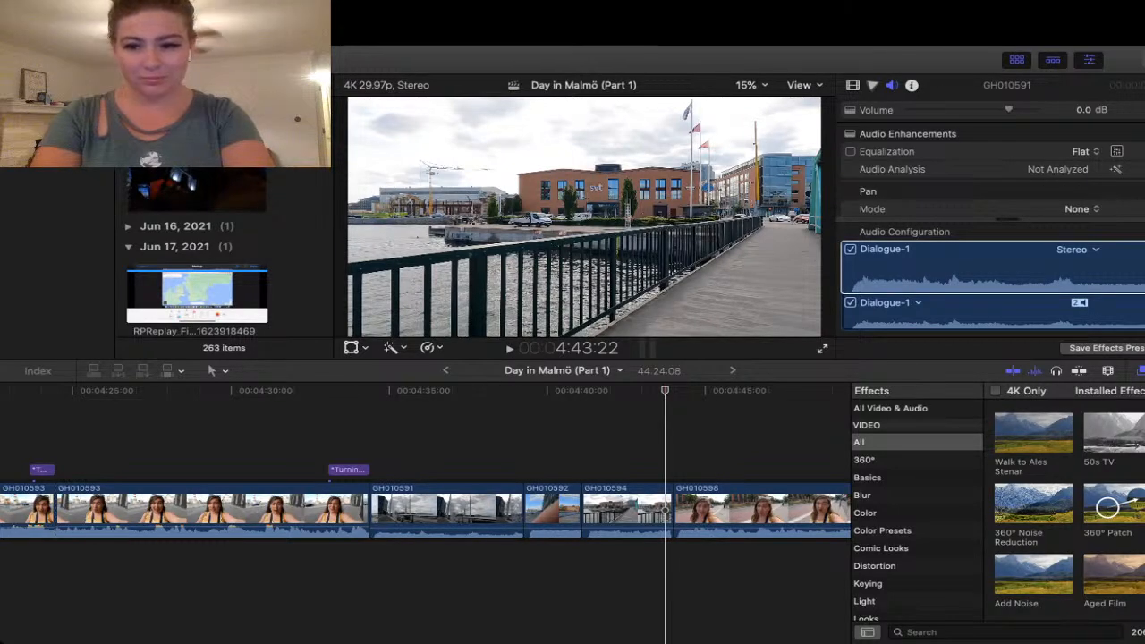
pyautogui.press('space')
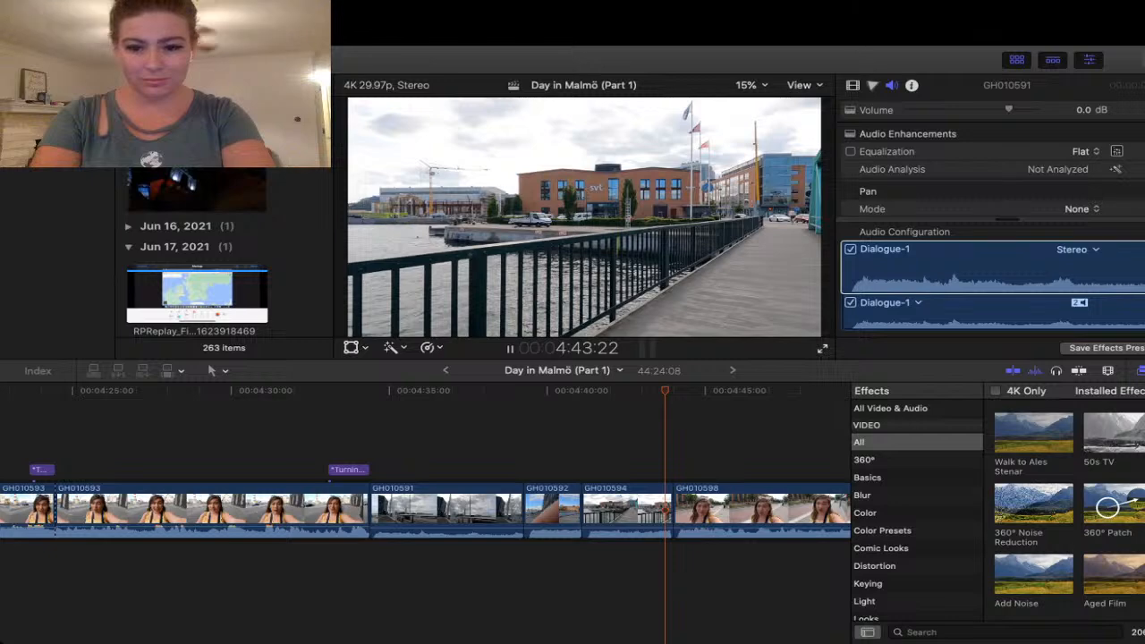
pyautogui.hscroll(1, 425, 515)
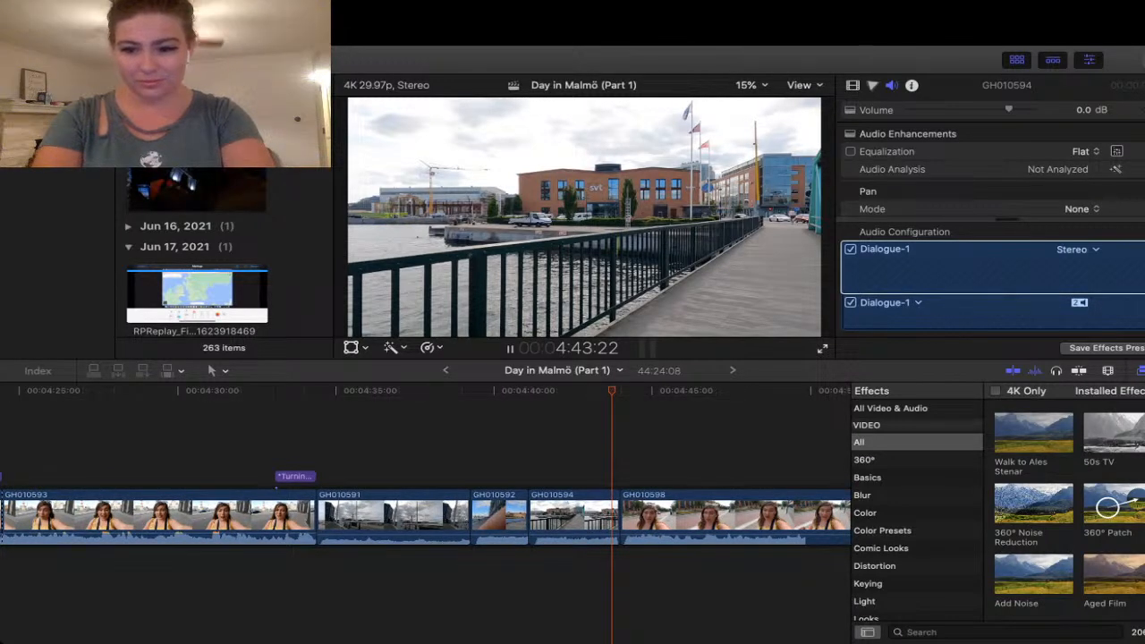
pyautogui.press('Left')
pyautogui.press('Left')
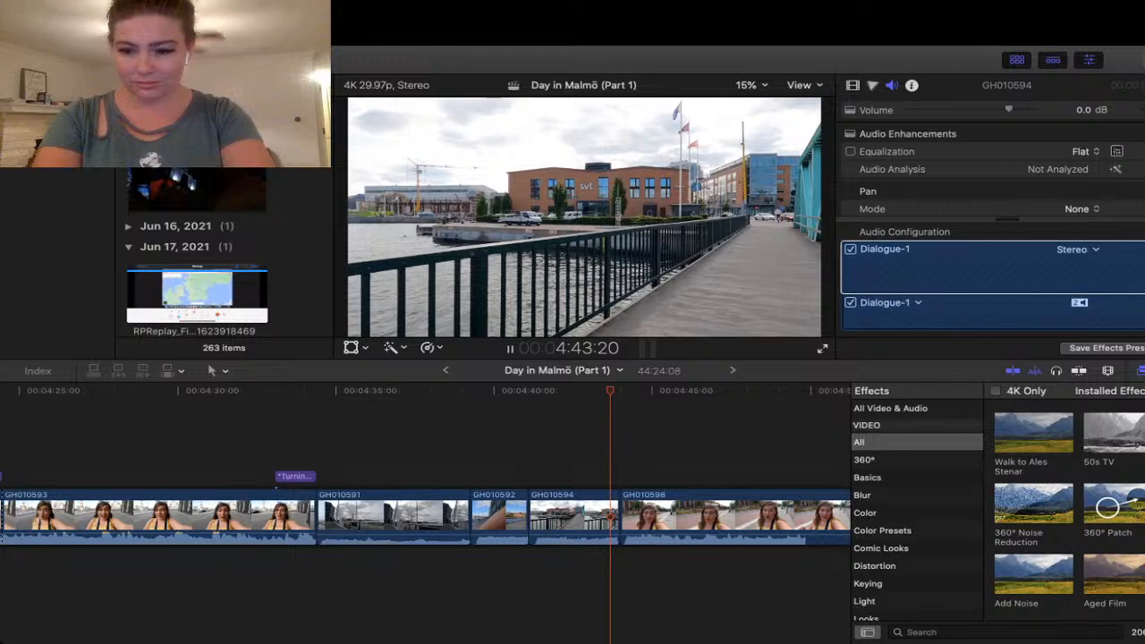
pyautogui.press('space')
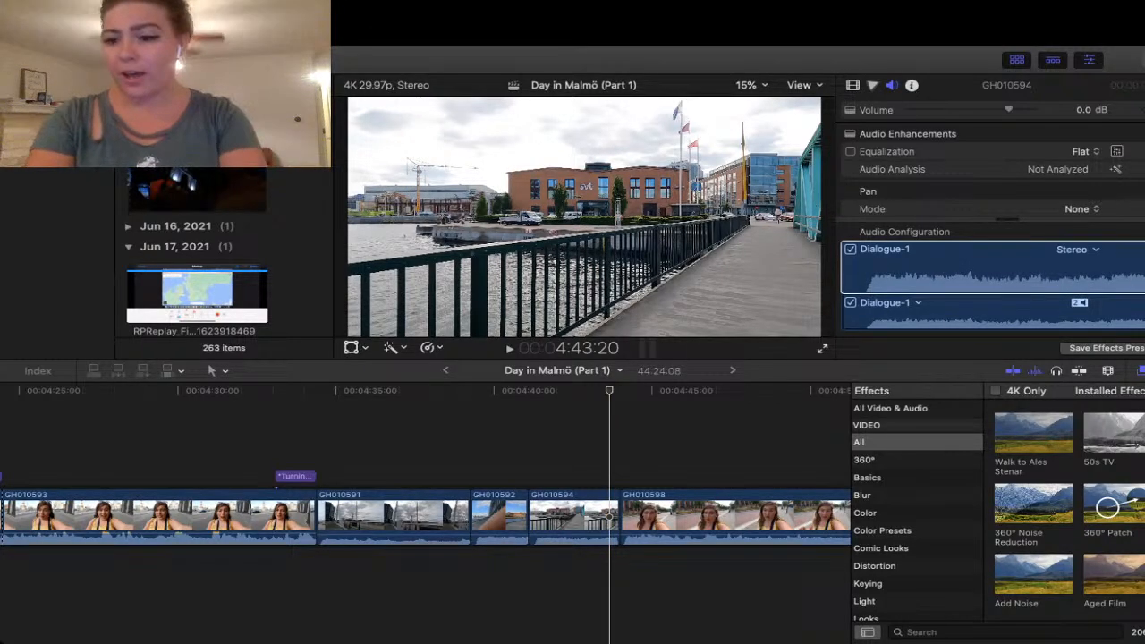
pyautogui.press('Left')
pyautogui.press('Left')
pyautogui.press('Left')
pyautogui.press('Left')
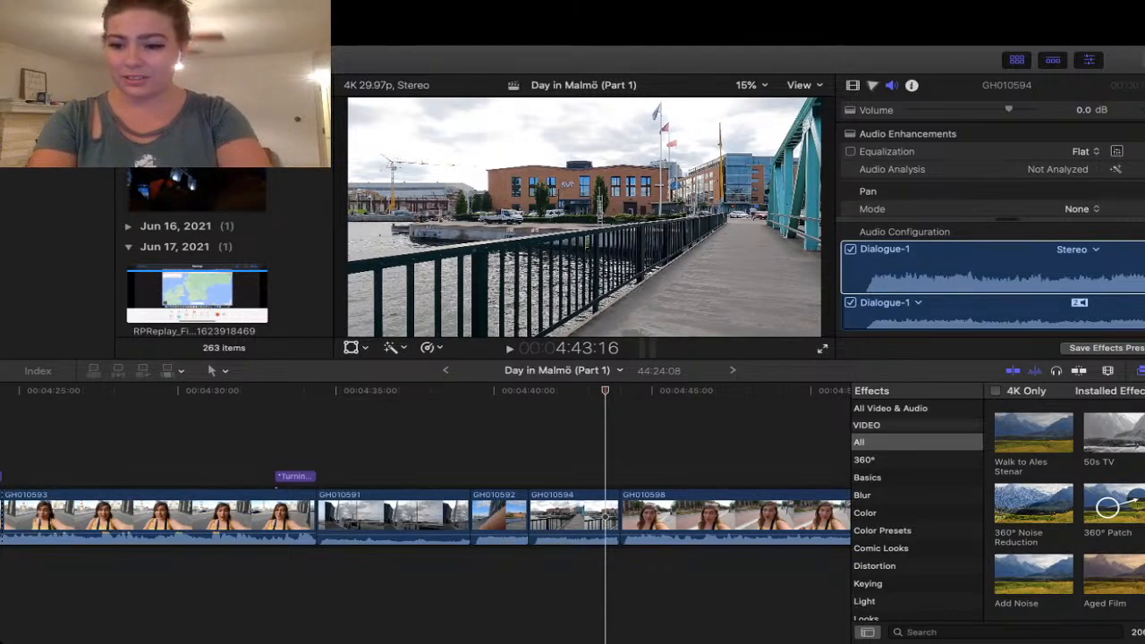
pyautogui.press('space')
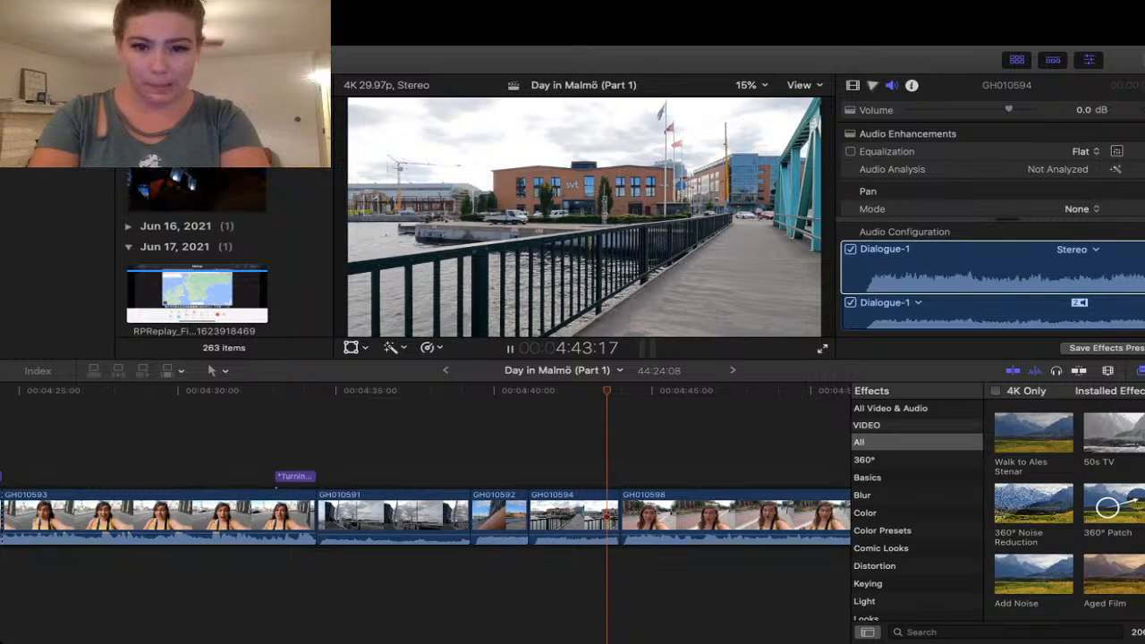
pyautogui.press('space')
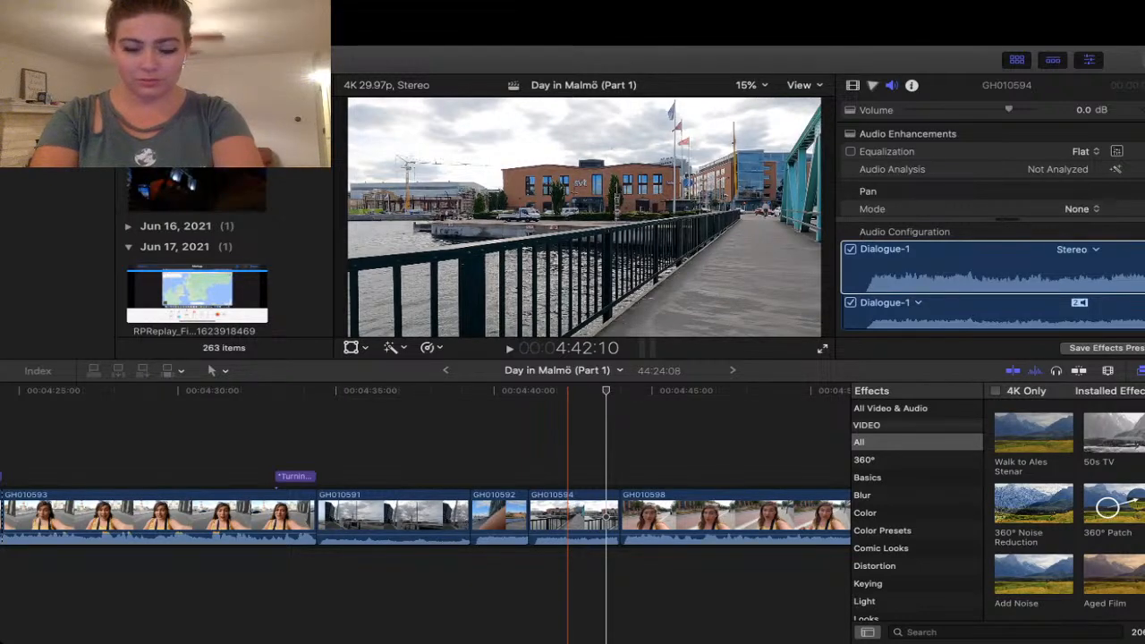
# - Play the cut from the waterfront clip GH010594 into the opening of the first GH010598 talking clip
pyautogui.press('space')
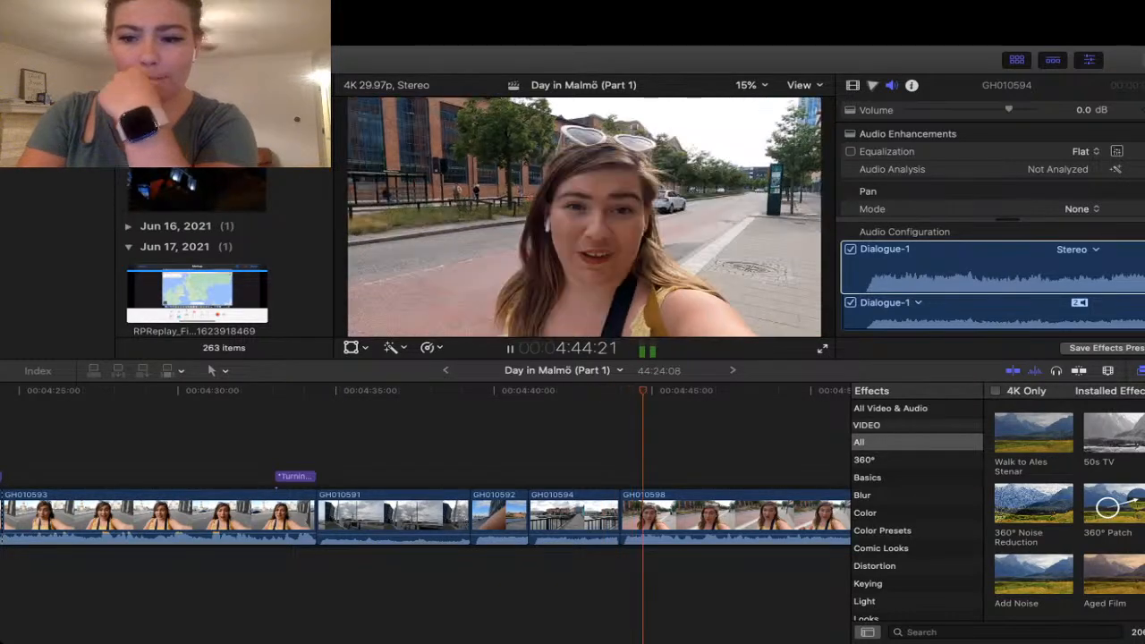
pyautogui.press('space')
pyautogui.click(723, 516)
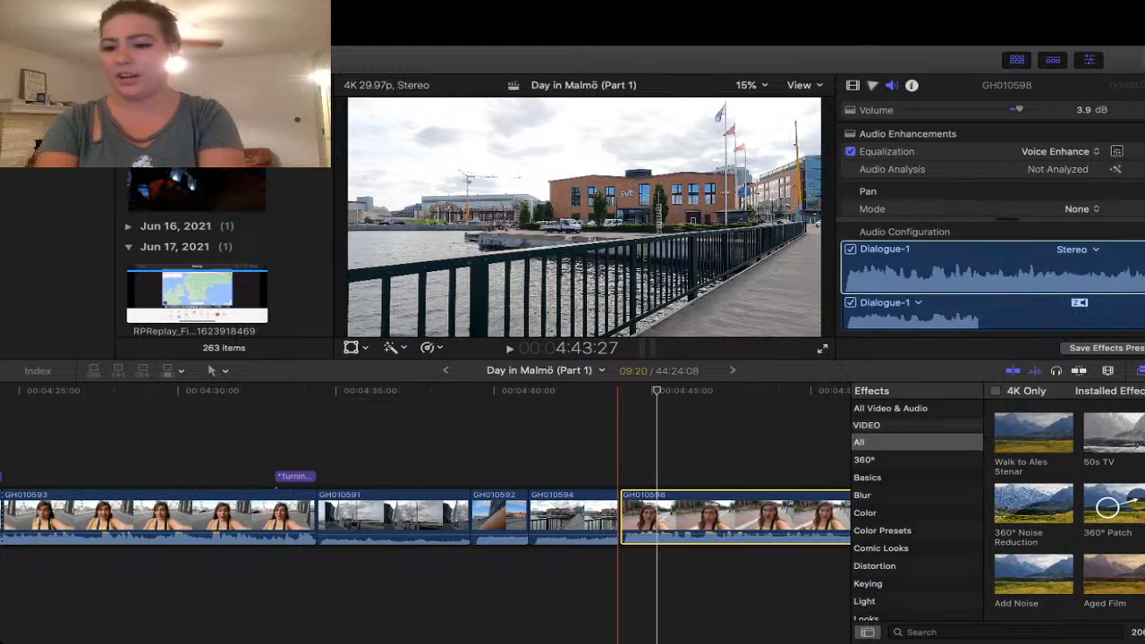
pyautogui.press('space')
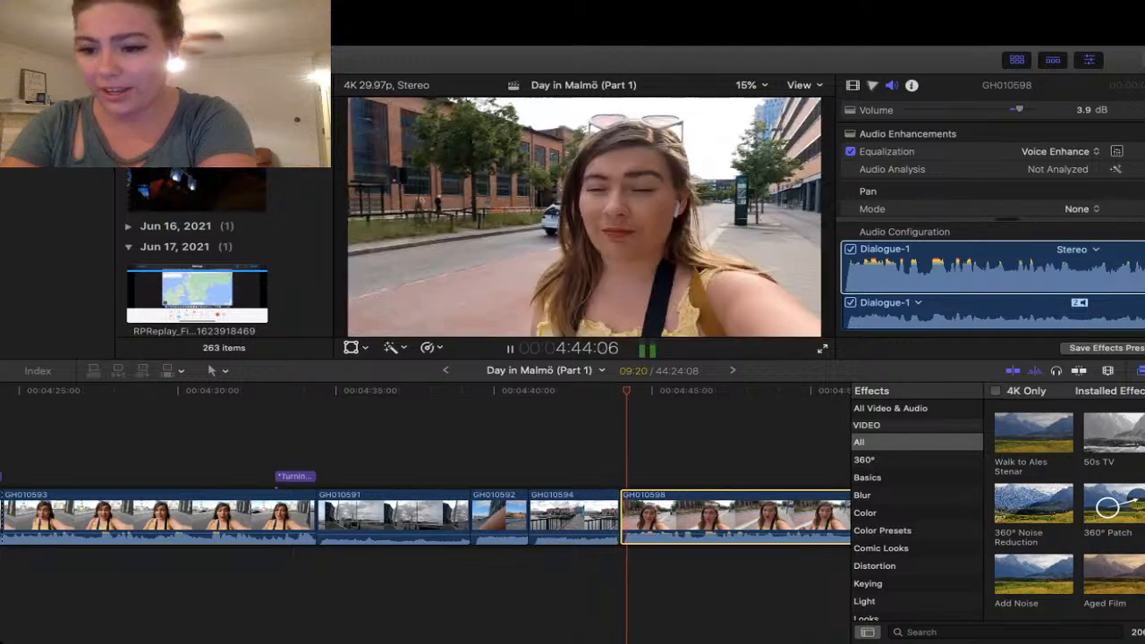
pyautogui.press('space')
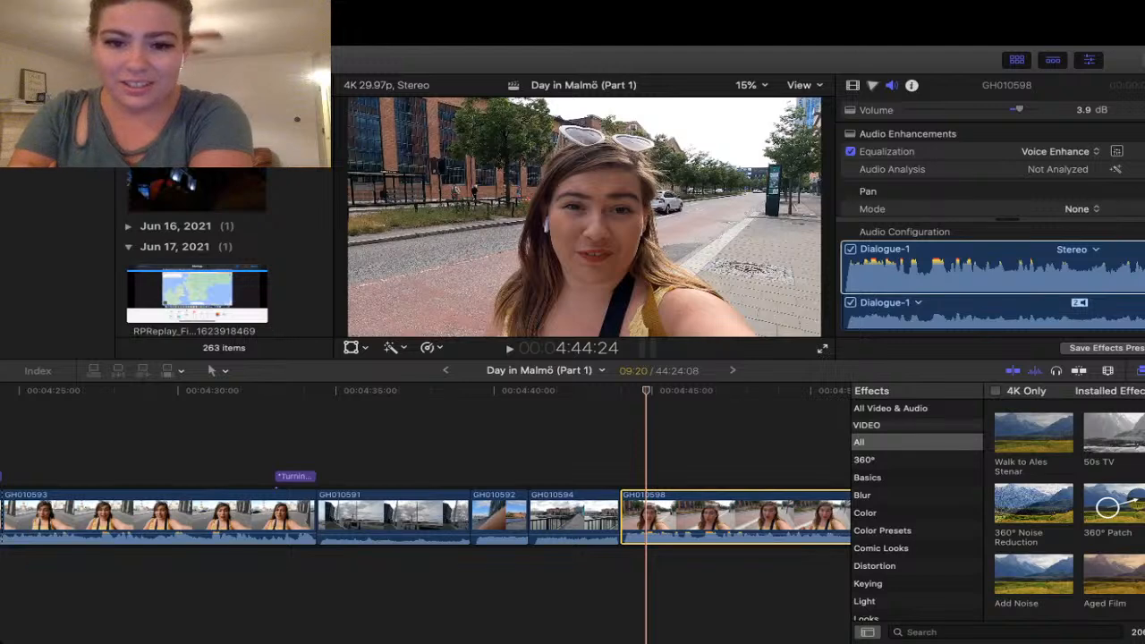
# - Review the first GH010598 talking clip from 4:44:24 through to the second GH010598 clip
pyautogui.click(646, 582)
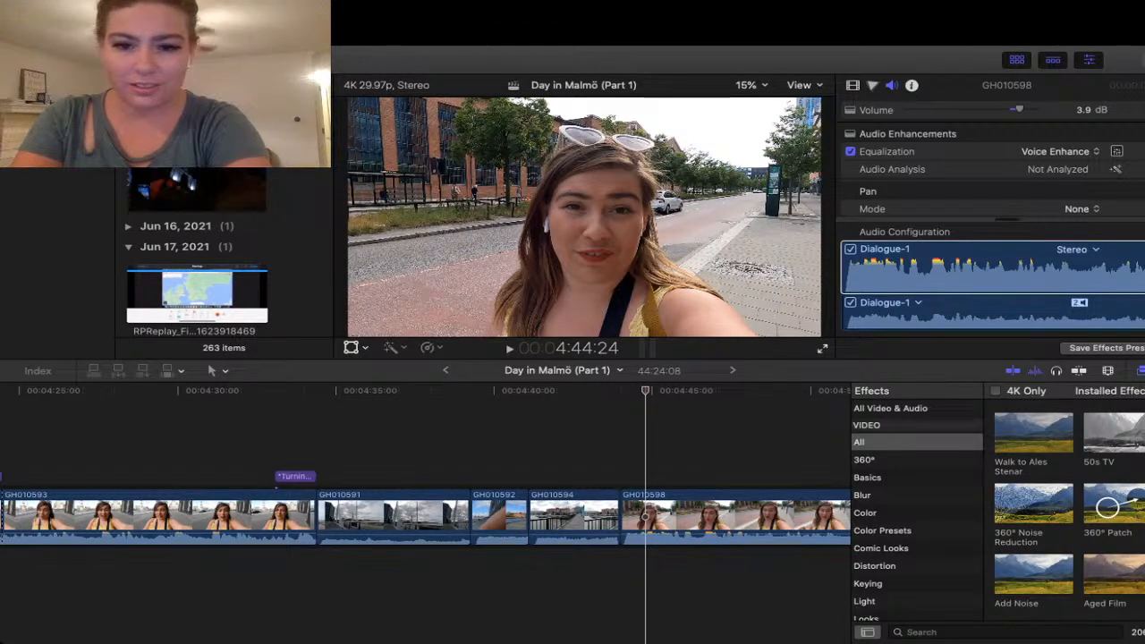
pyautogui.press('space')
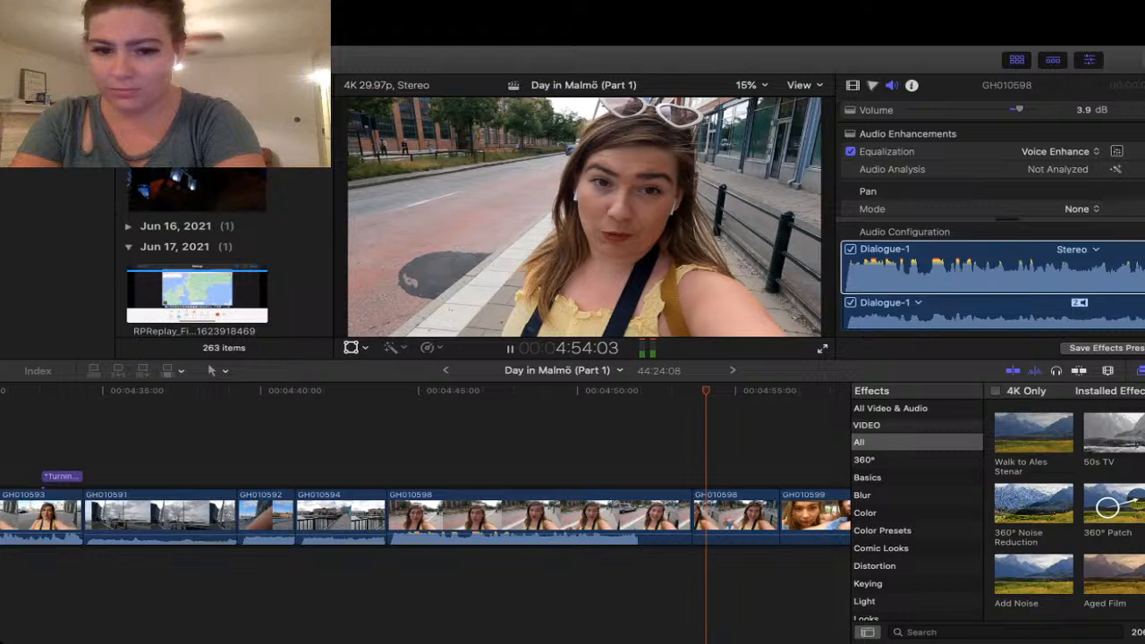
pyautogui.press('space')
pyautogui.hscroll(2, 624, 517)
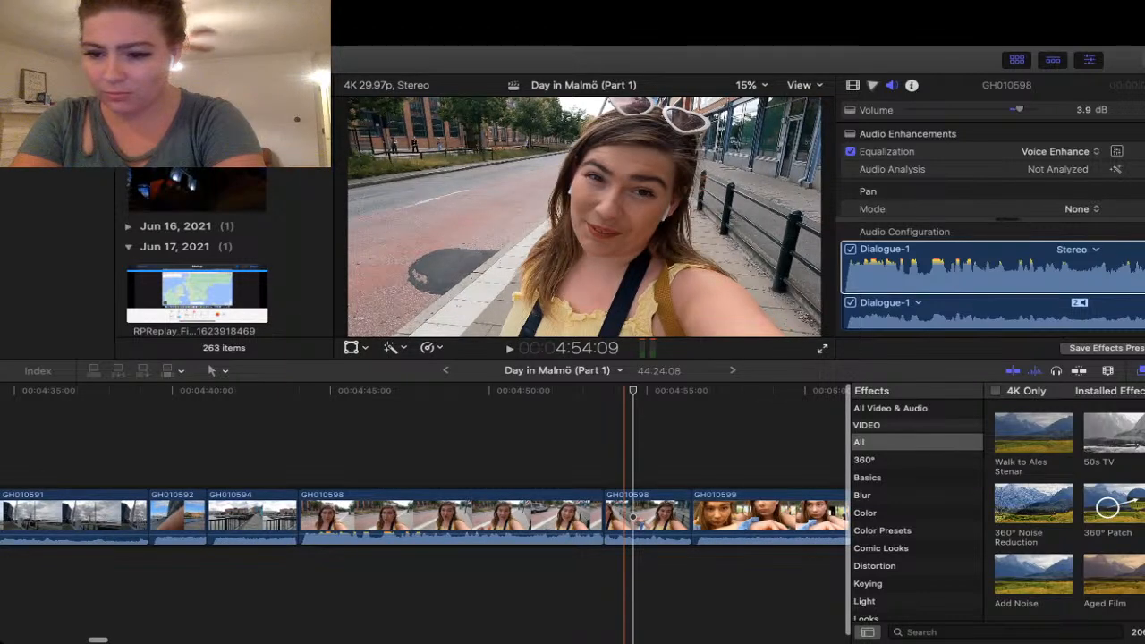
pyautogui.press('Up')
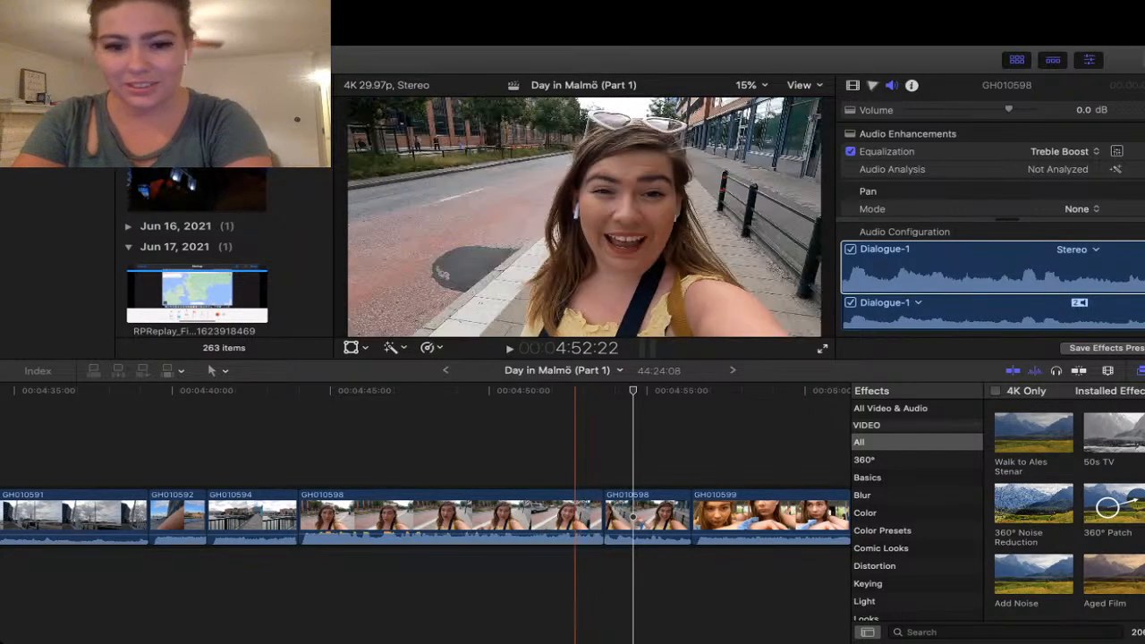
# - Replay the cut between the two GH010598 clips from 4:52:22 and review the bus clip GH010599
pyautogui.click(575, 430)
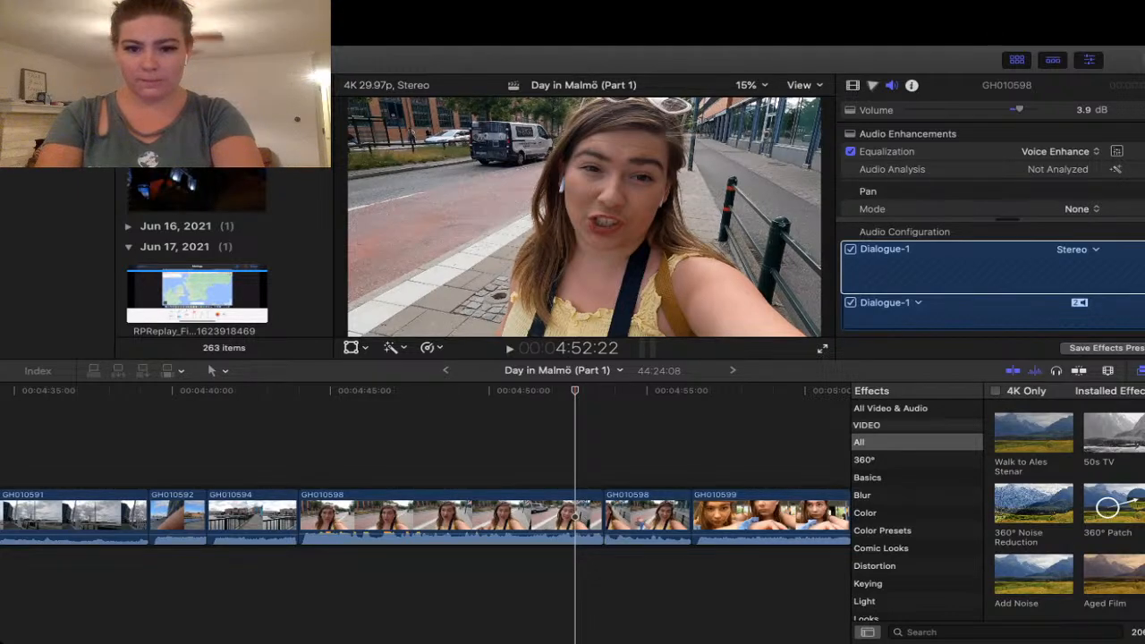
pyautogui.press('space')
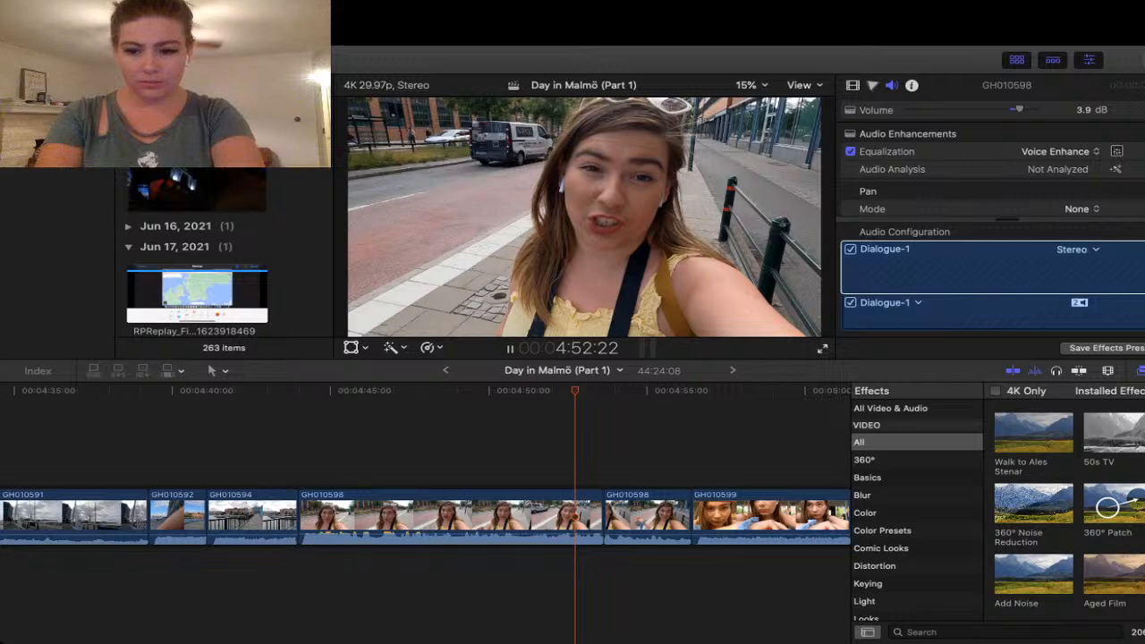
pyautogui.hscroll(10, 426, 514)
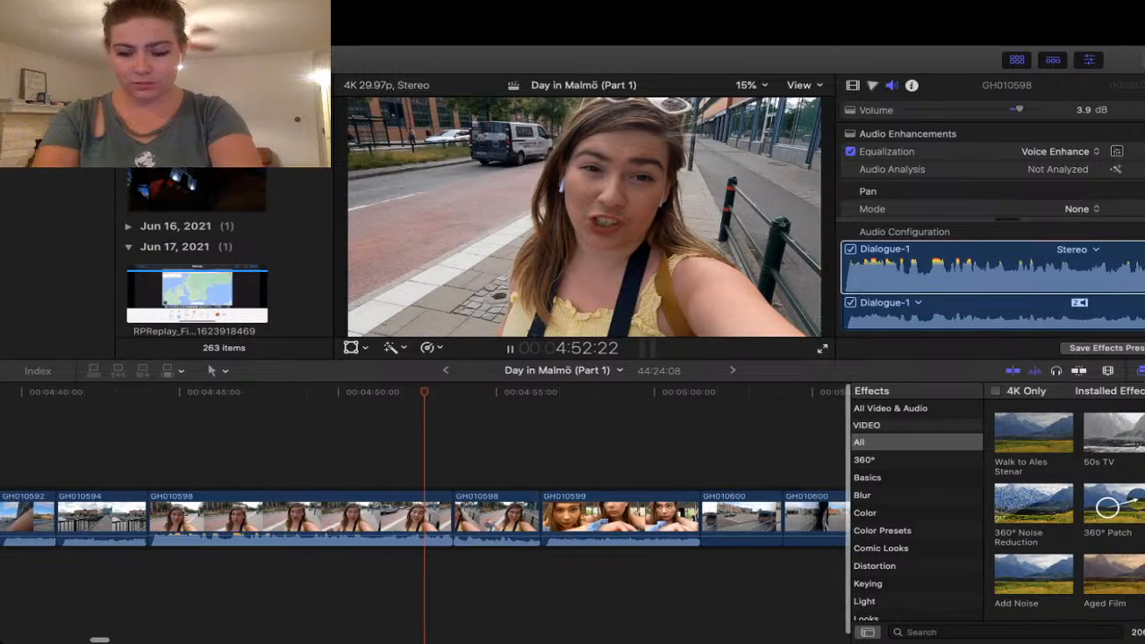
pyautogui.hscroll(2, 426, 514)
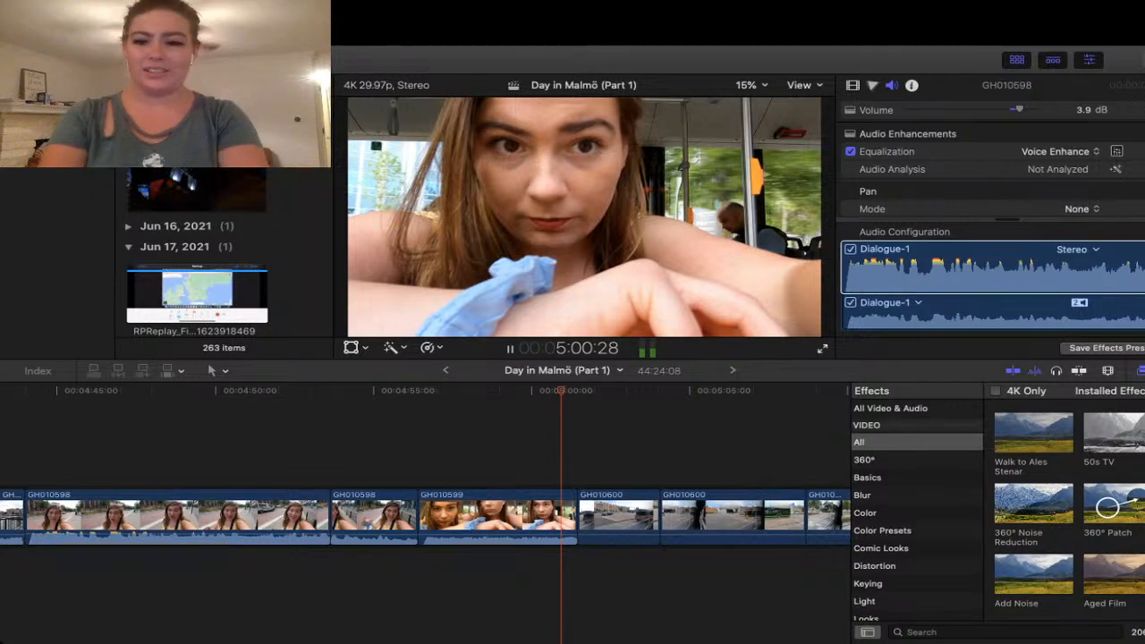
pyautogui.click(491, 391)
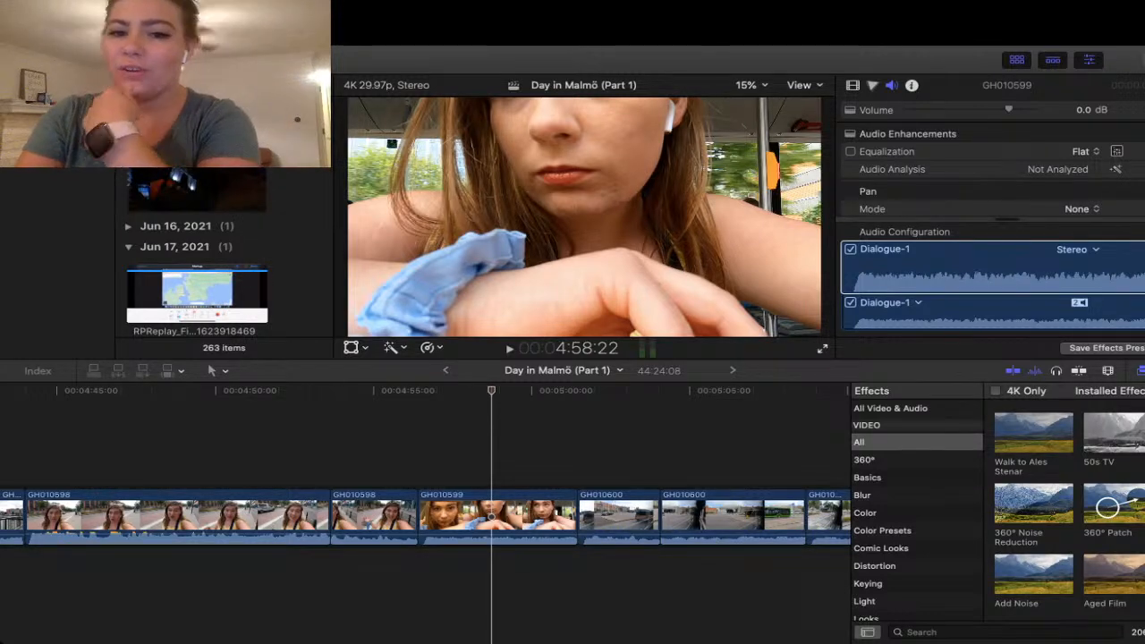
pyautogui.click(453, 447)
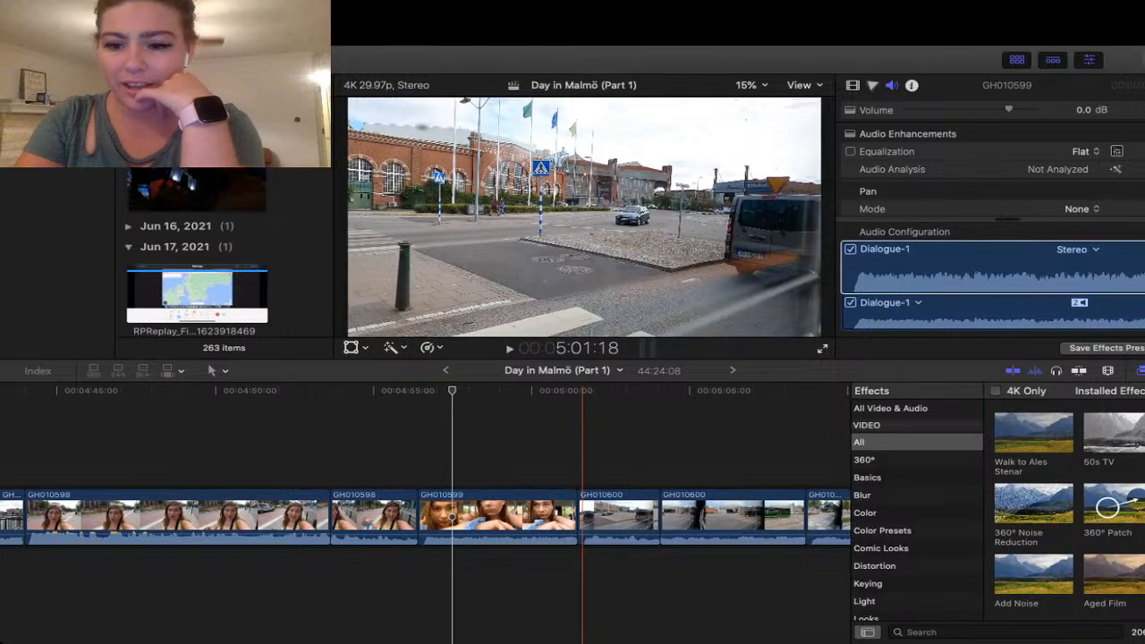
# - Skim the timeline from the GH010600 street clips past the GH010604 talking clips to the transitions after GH010605
pyautogui.hscroll(10, 426, 514)
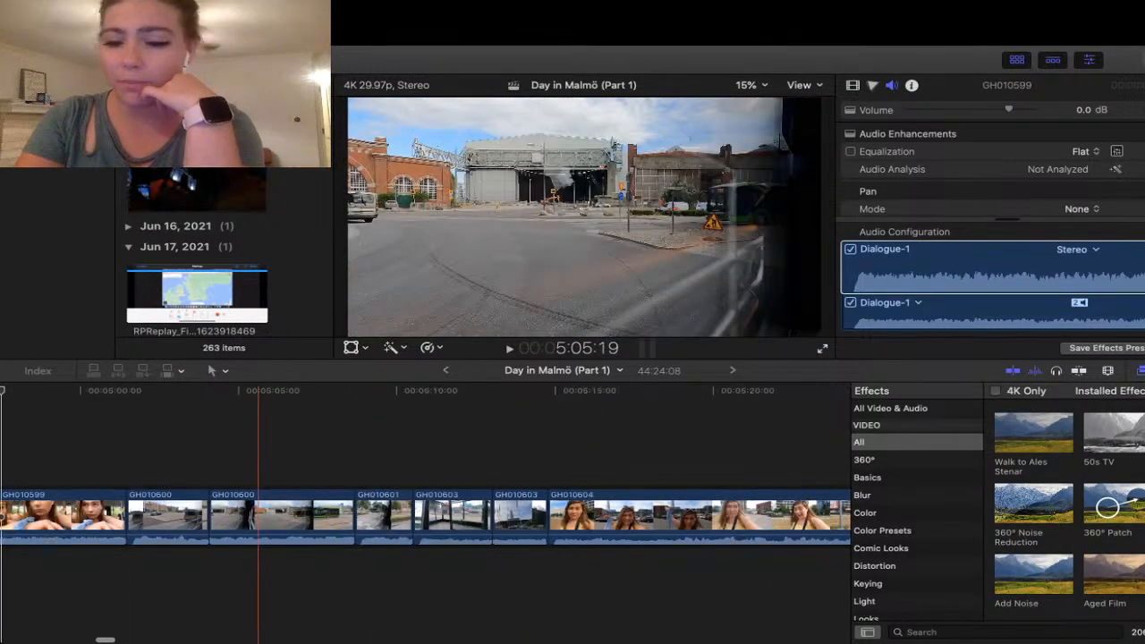
pyautogui.click(549, 429)
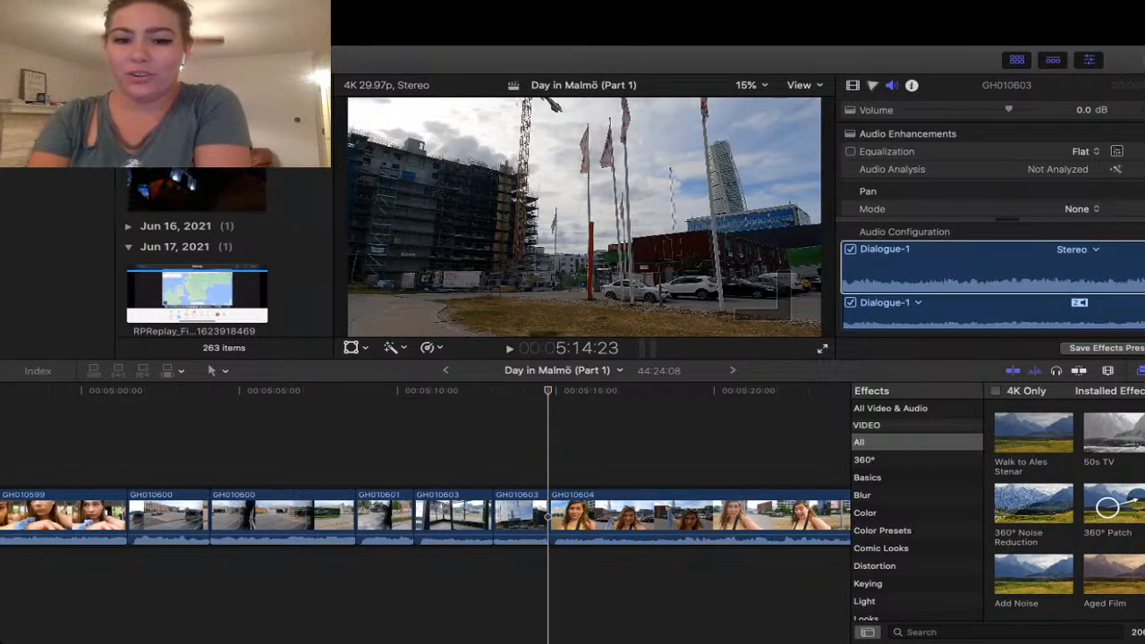
pyautogui.hscroll(3, 523, 447)
pyautogui.hscroll(1, 541, 447)
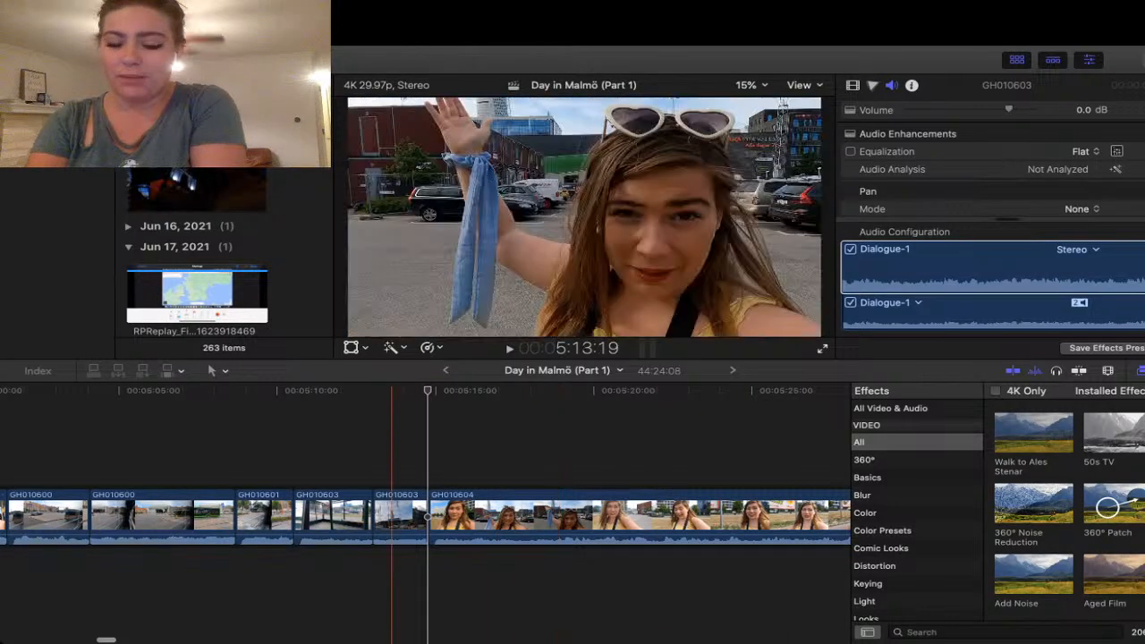
pyautogui.hscroll(10, 242, 447)
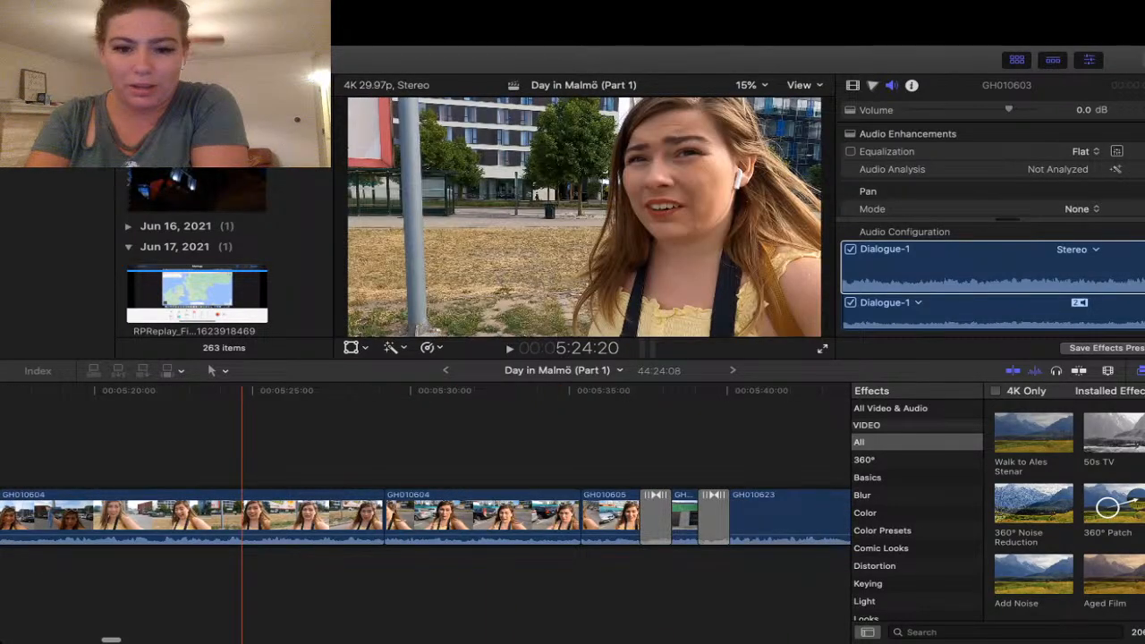
pyautogui.hscroll(2, 483, 448)
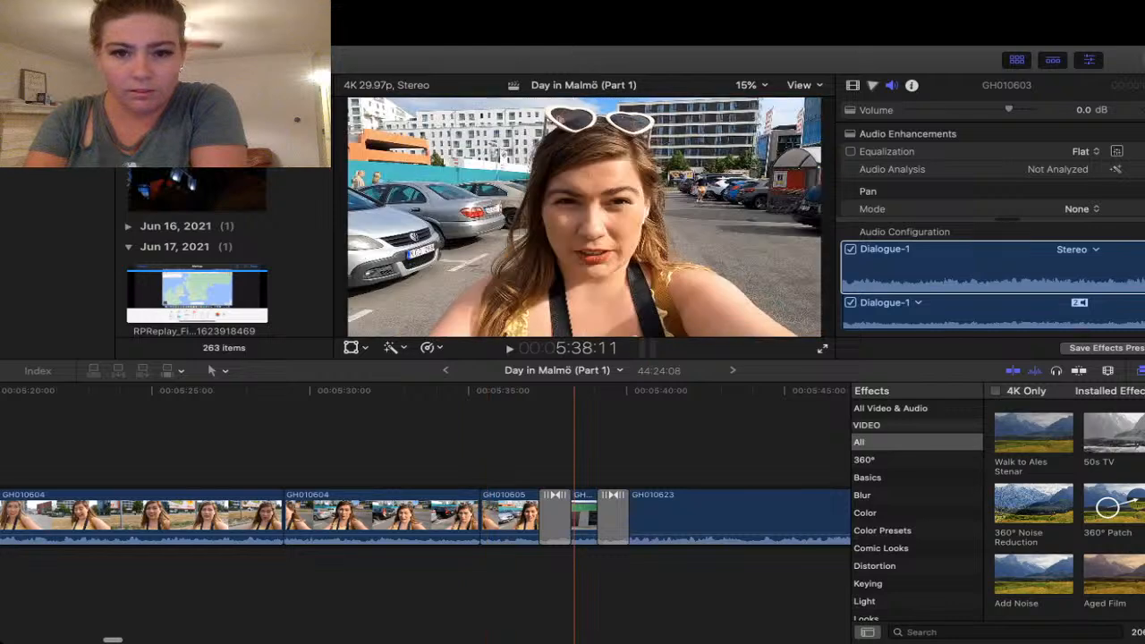
# - Skim the timeline from the transitions after GH010605 past the GH010623 to GH010627 clips to the end of the GH010630 building clip
pyautogui.hscroll(5, 425, 514)
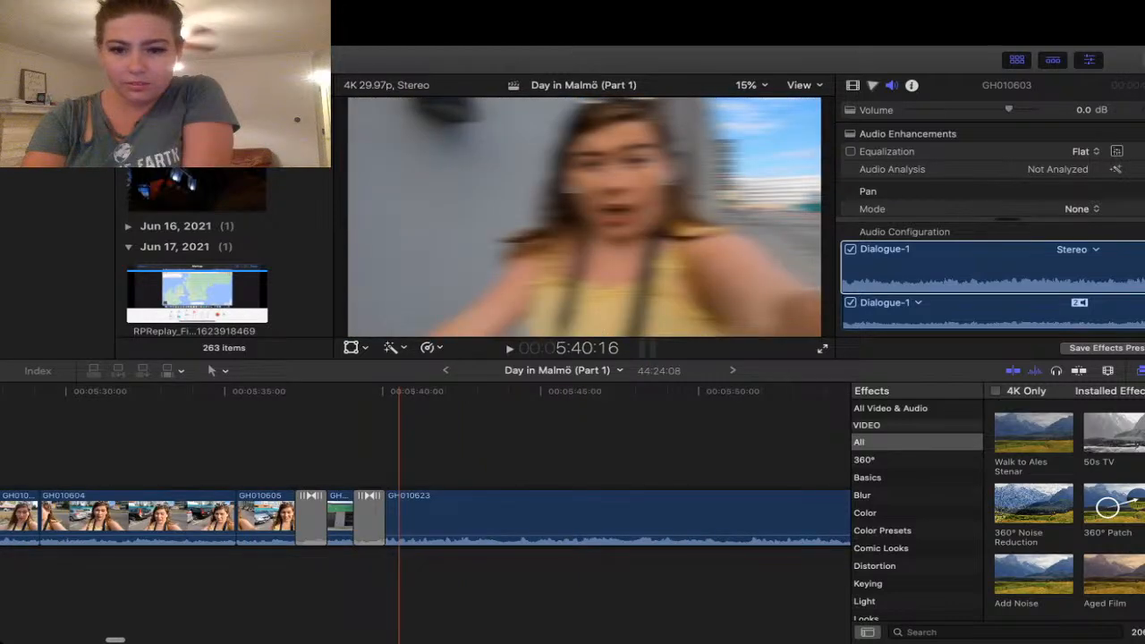
pyautogui.hscroll(10, 425, 514)
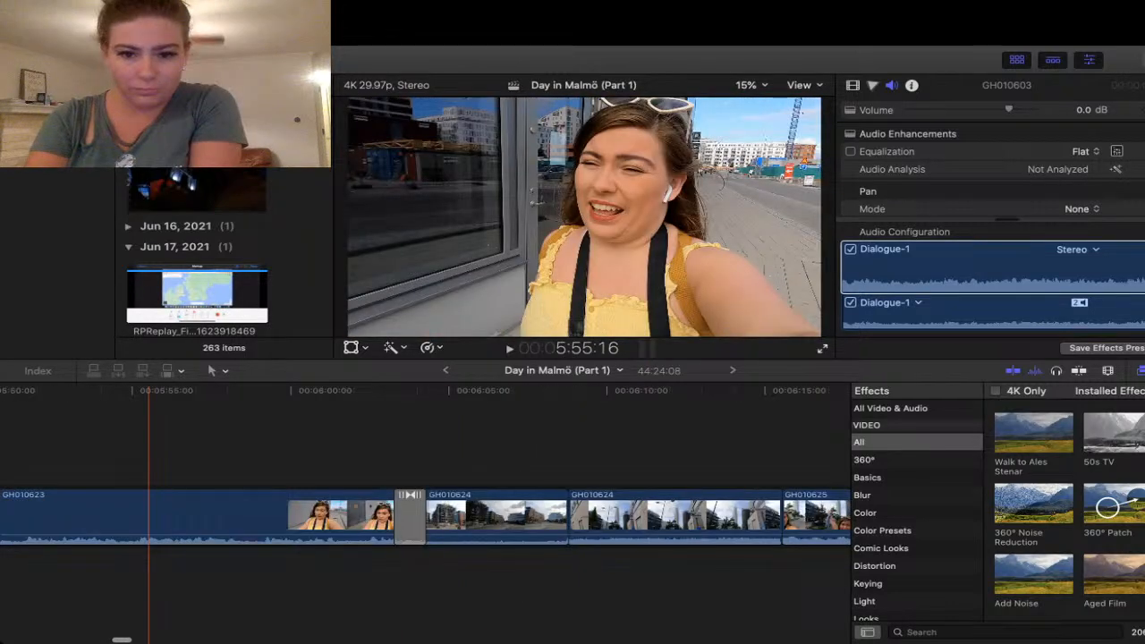
pyautogui.hscroll(3, 426, 515)
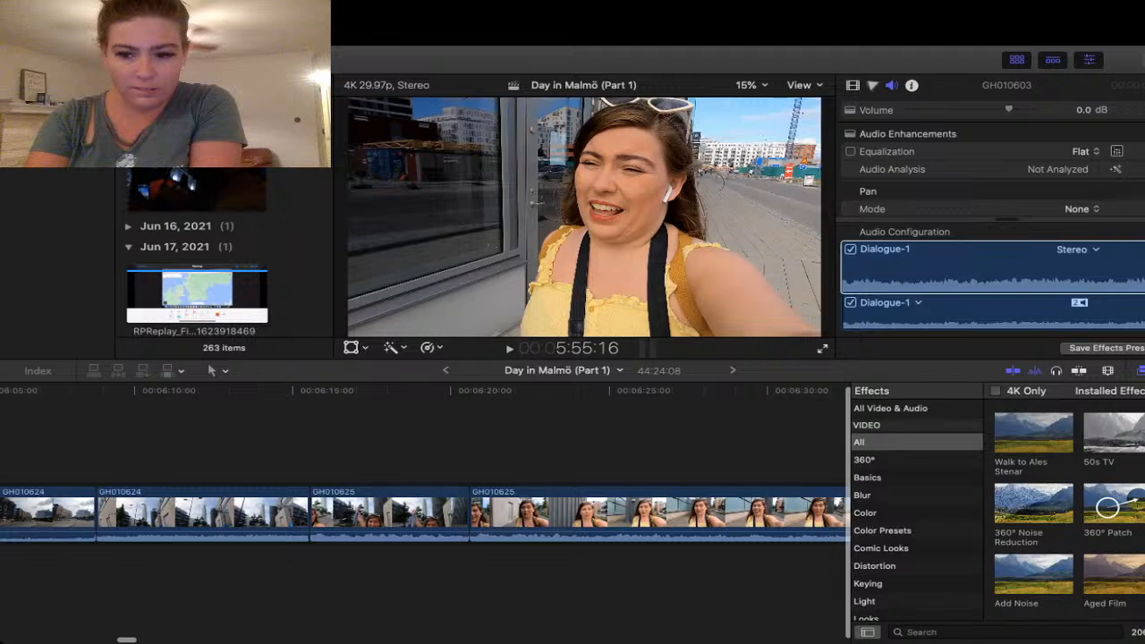
pyautogui.hscroll(5, 425, 515)
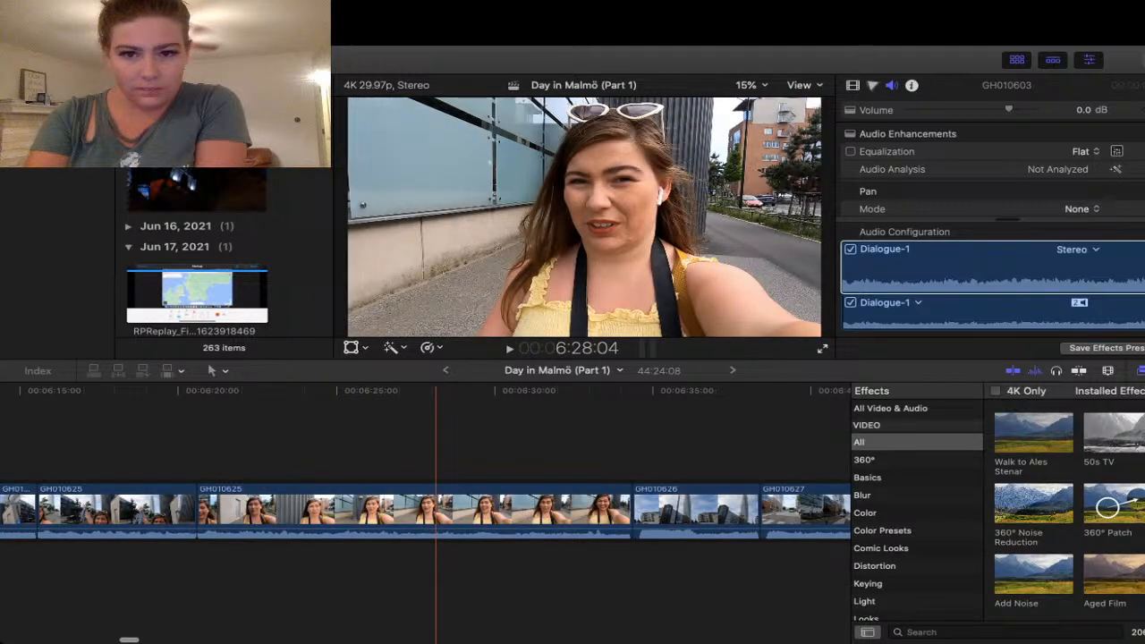
pyautogui.hscroll(5, 425, 515)
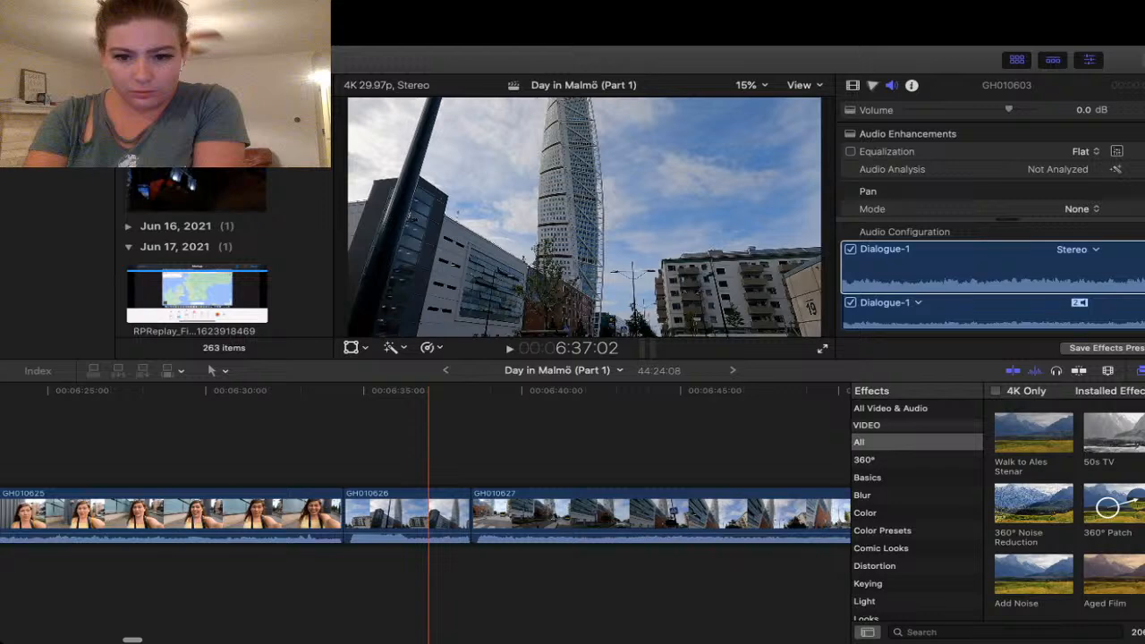
pyautogui.hscroll(20, 425, 514)
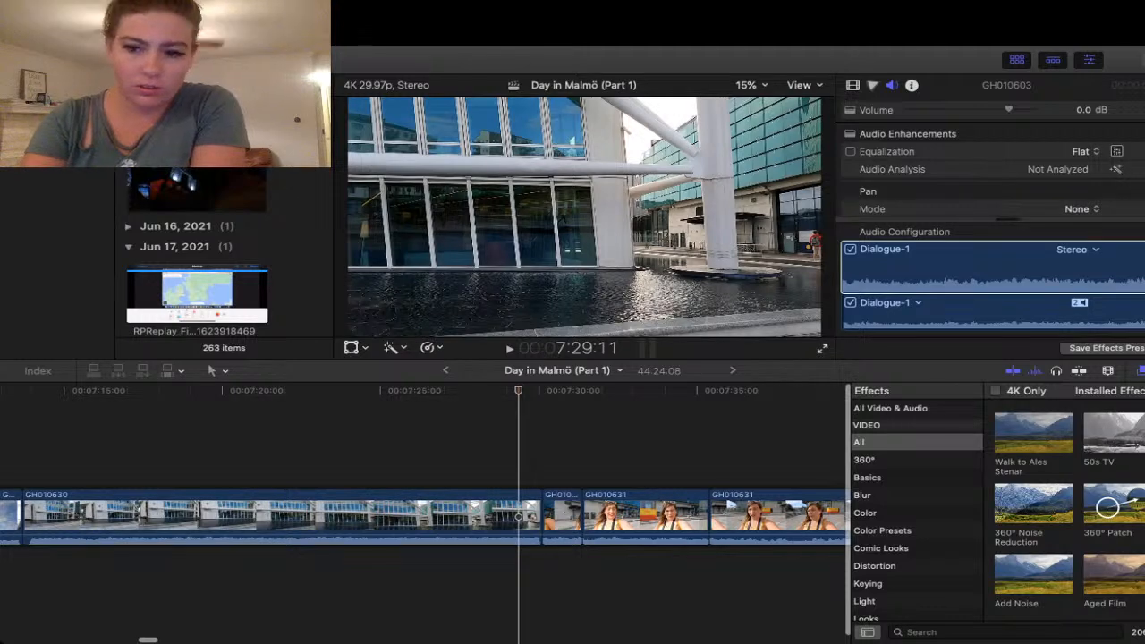
# - Play from the end of GH010630 at 7:29:11 through the short talking clip and the four-second GH010631 clip, stopping at 7:35:01
pyautogui.press('space')
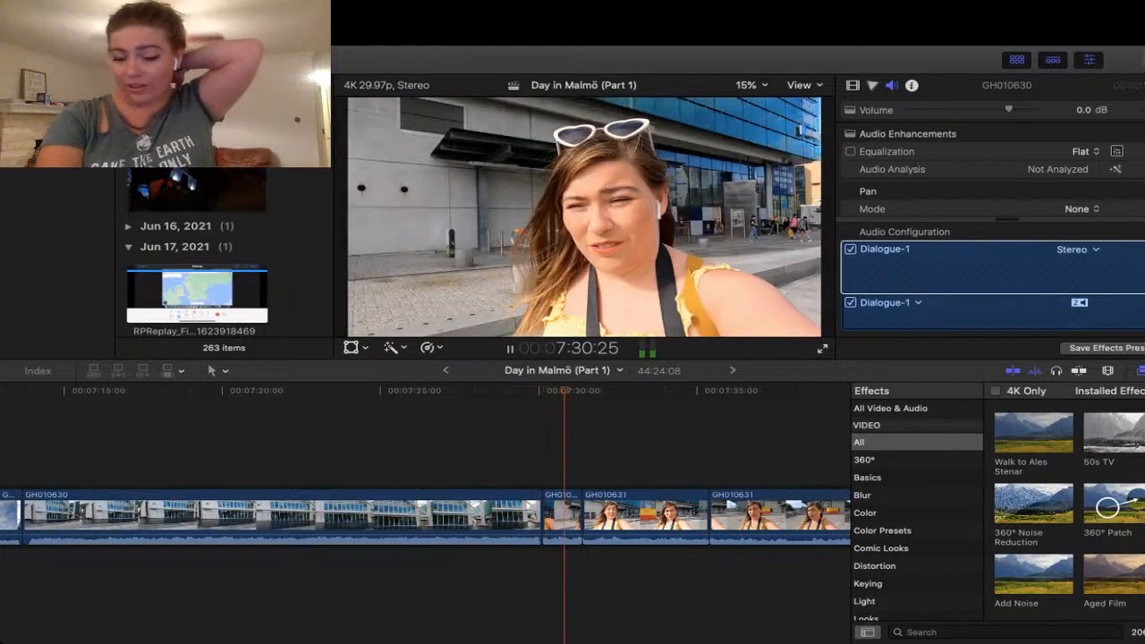
pyautogui.press('space')
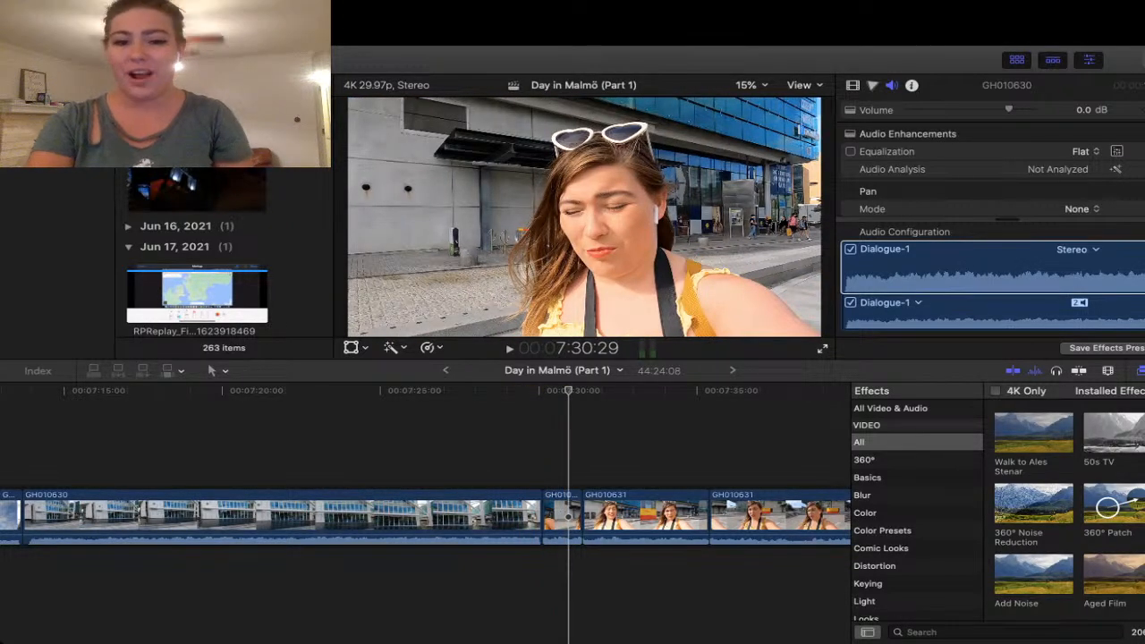
pyautogui.hscroll(3, 519, 447)
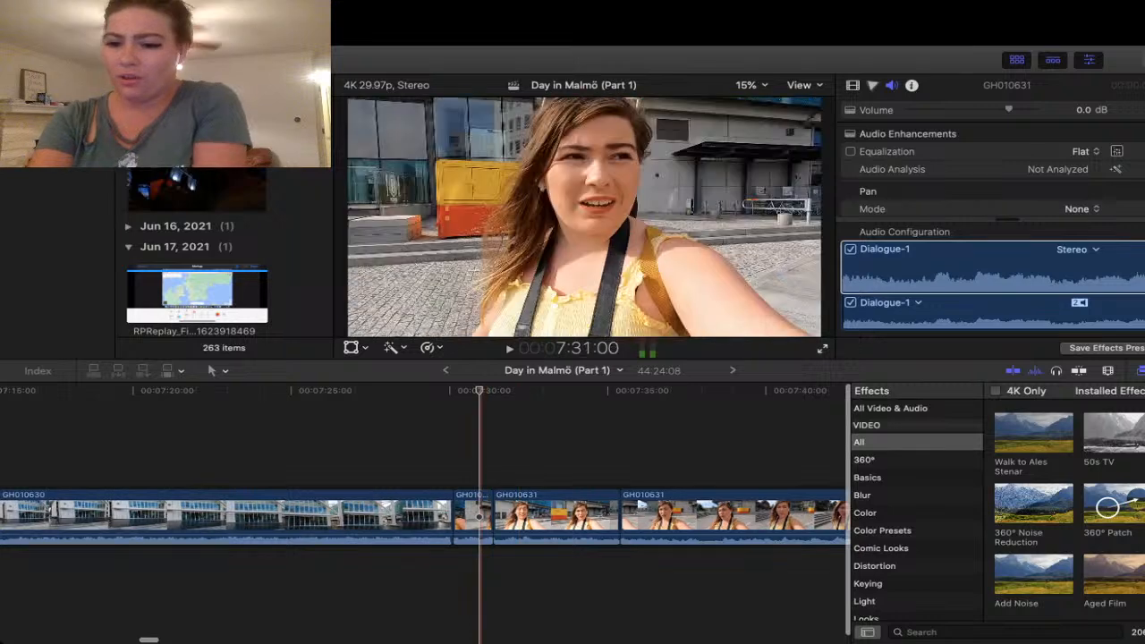
pyautogui.click(482, 448)
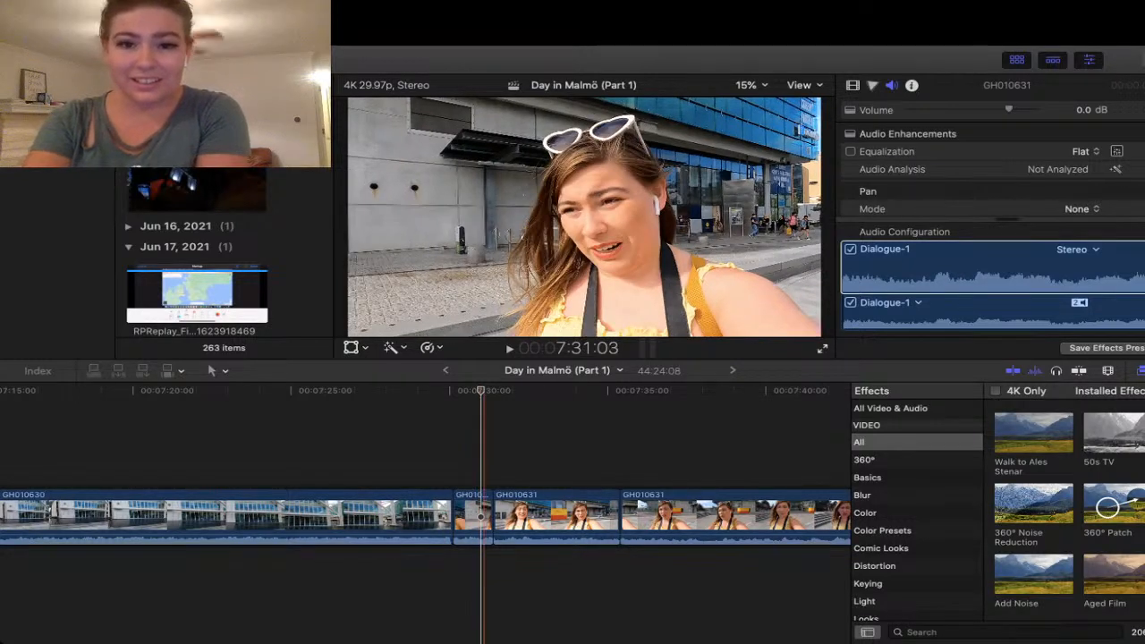
pyautogui.click(484, 448)
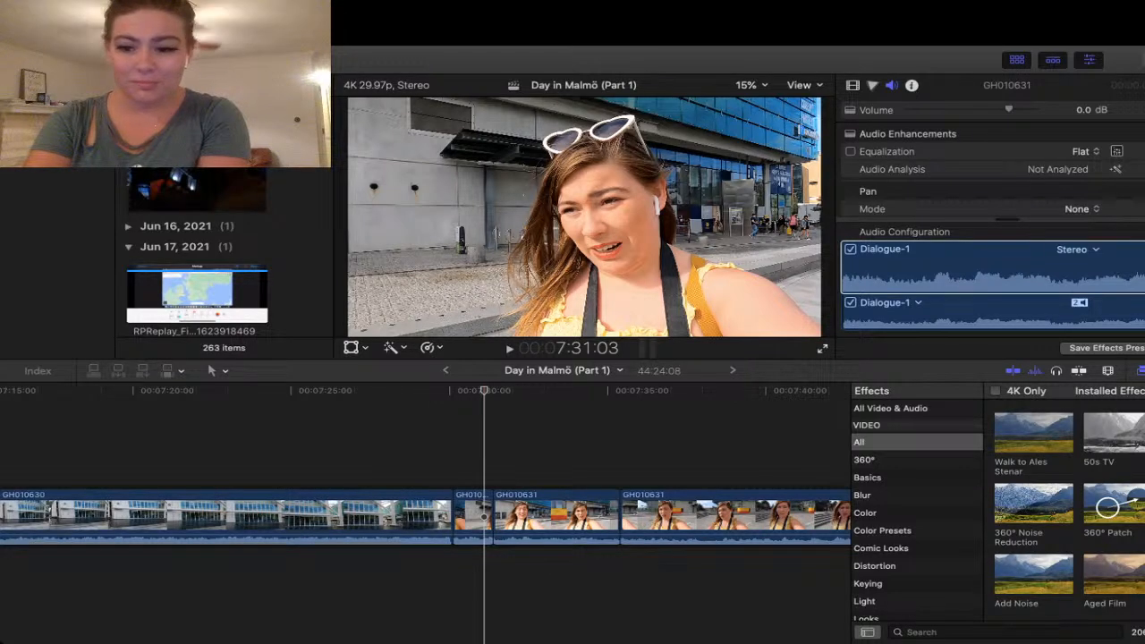
pyautogui.press('space')
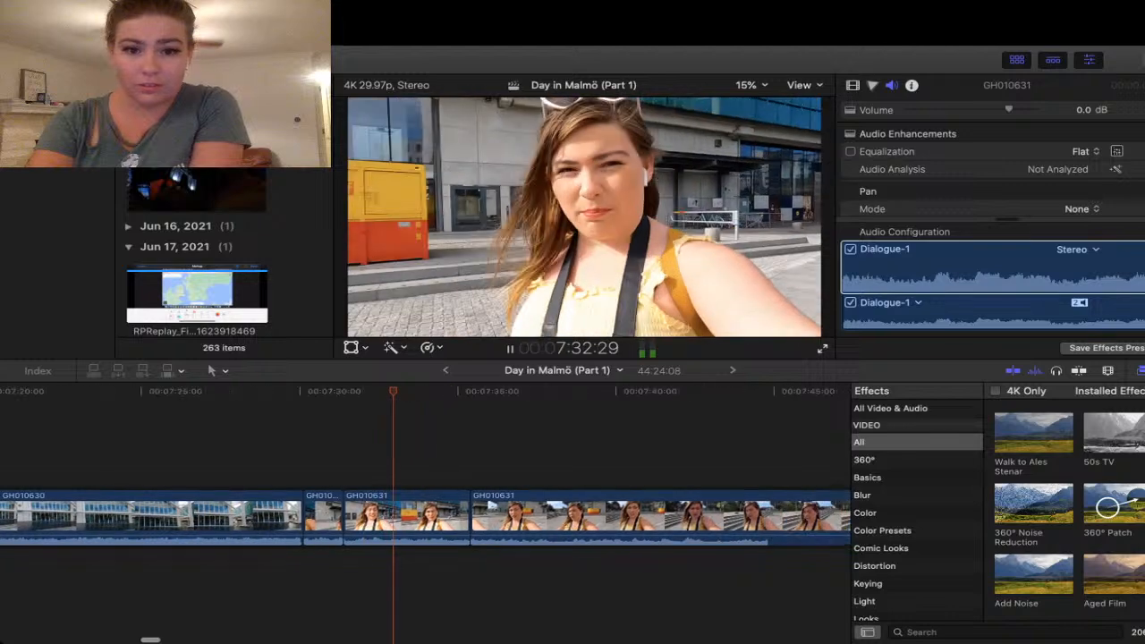
pyautogui.press('space')
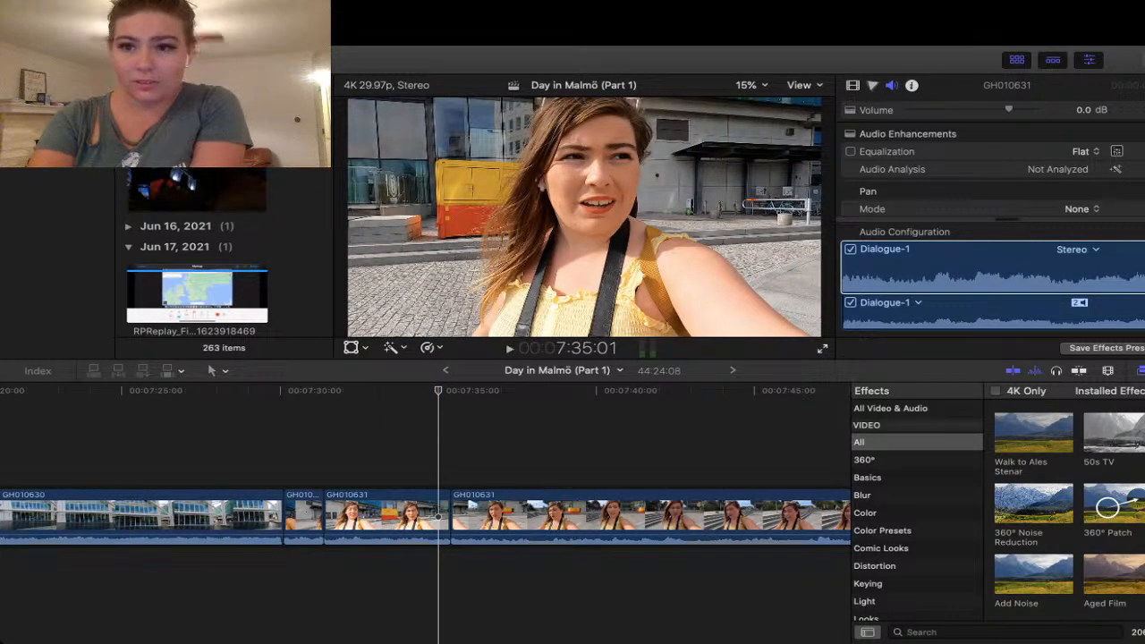
# - Apply the Voice Enhance equalization to the four-second GH010631 clip and raise its volume to 5.1 dB
pyautogui.click(391, 518)
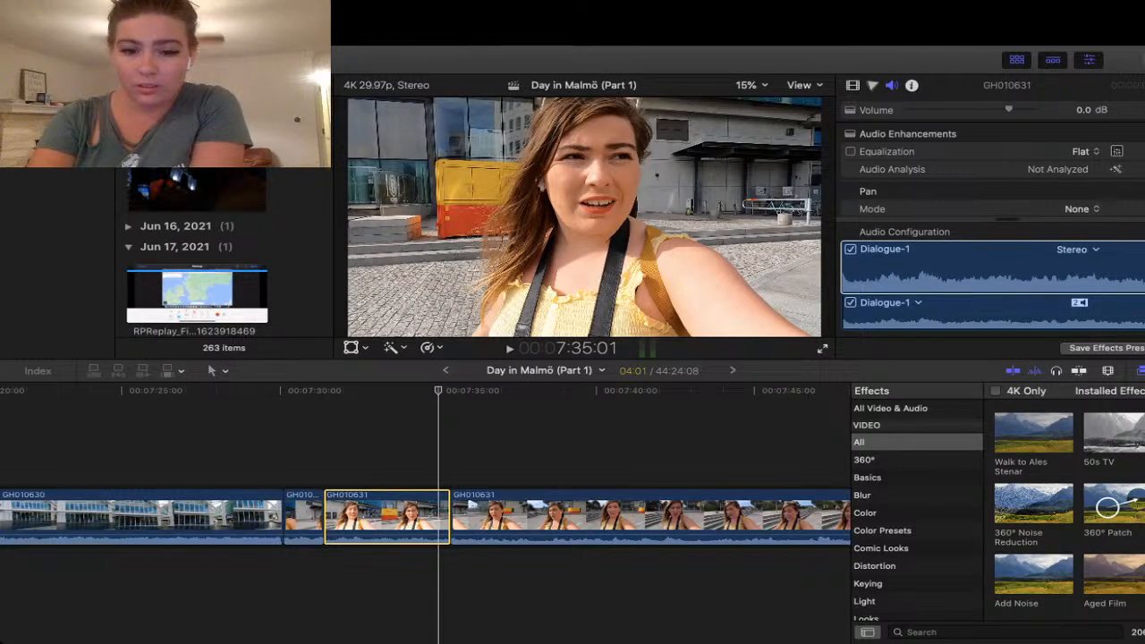
pyautogui.click(1086, 152)
pyautogui.click(1065, 169)
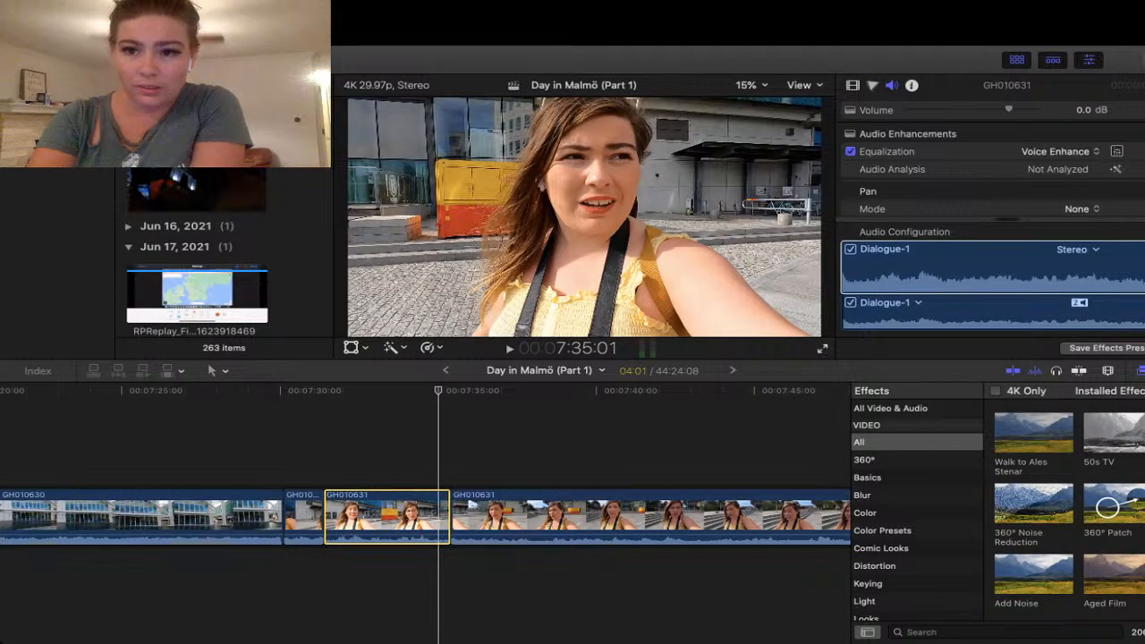
pyautogui.click(993, 269)
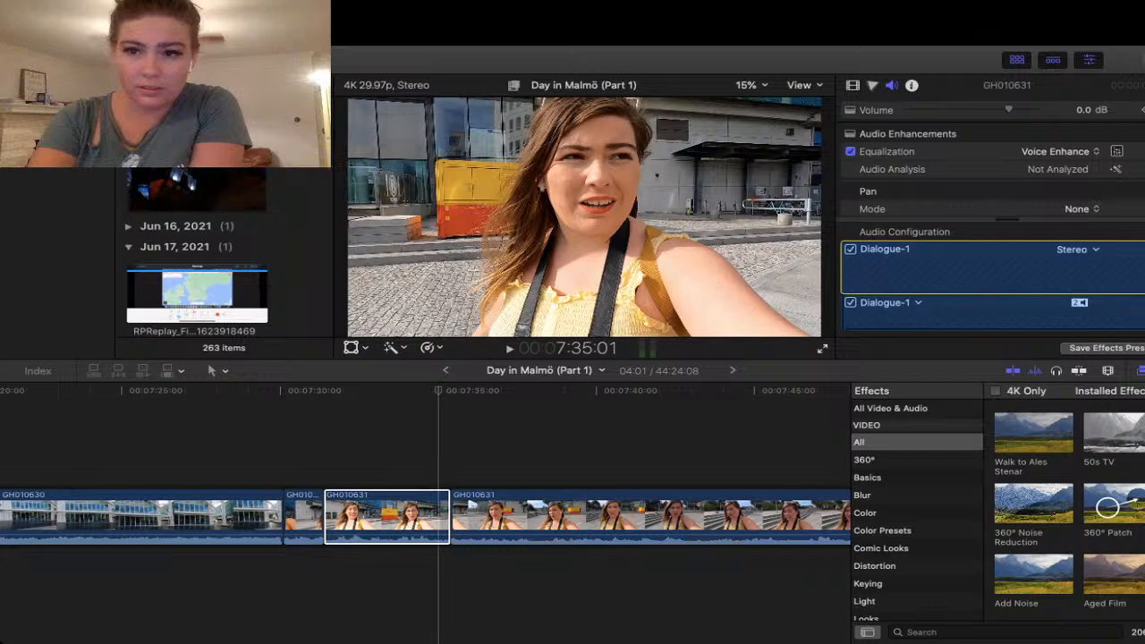
pyautogui.moveTo(1010, 109)
pyautogui.mouseDown()
pyautogui.moveTo(1034, 109)
pyautogui.moveTo(1022, 110)
pyautogui.mouseUp()
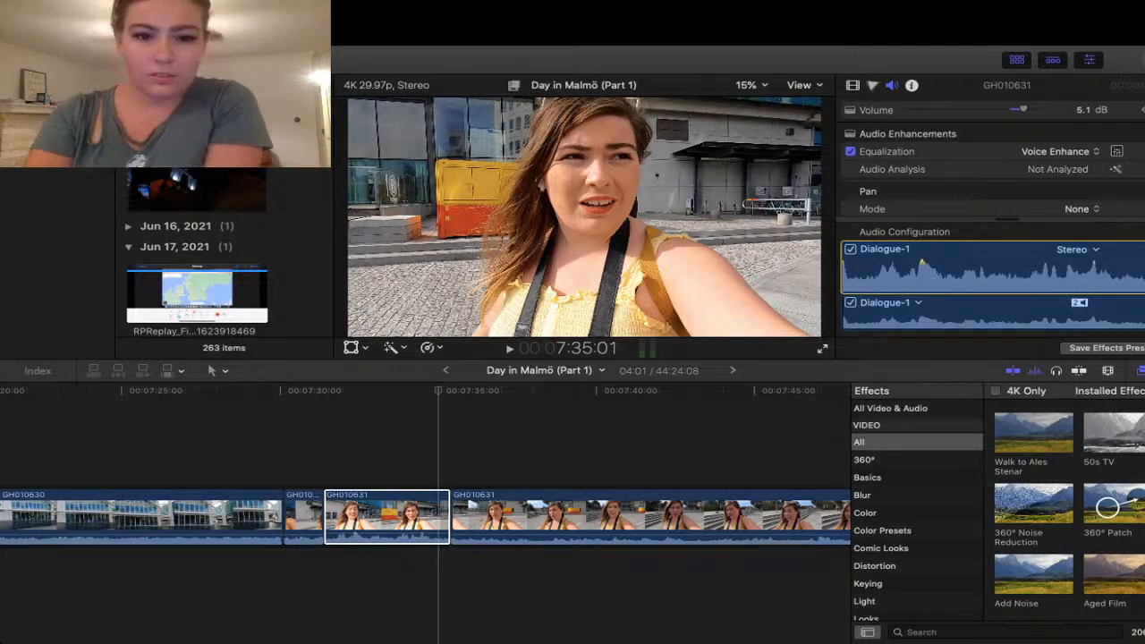
# - Play back the voice-enhanced GH010631 clip from its start at 7:31:11 into the opening of the long GH010631 clip
pyautogui.click(323, 457)
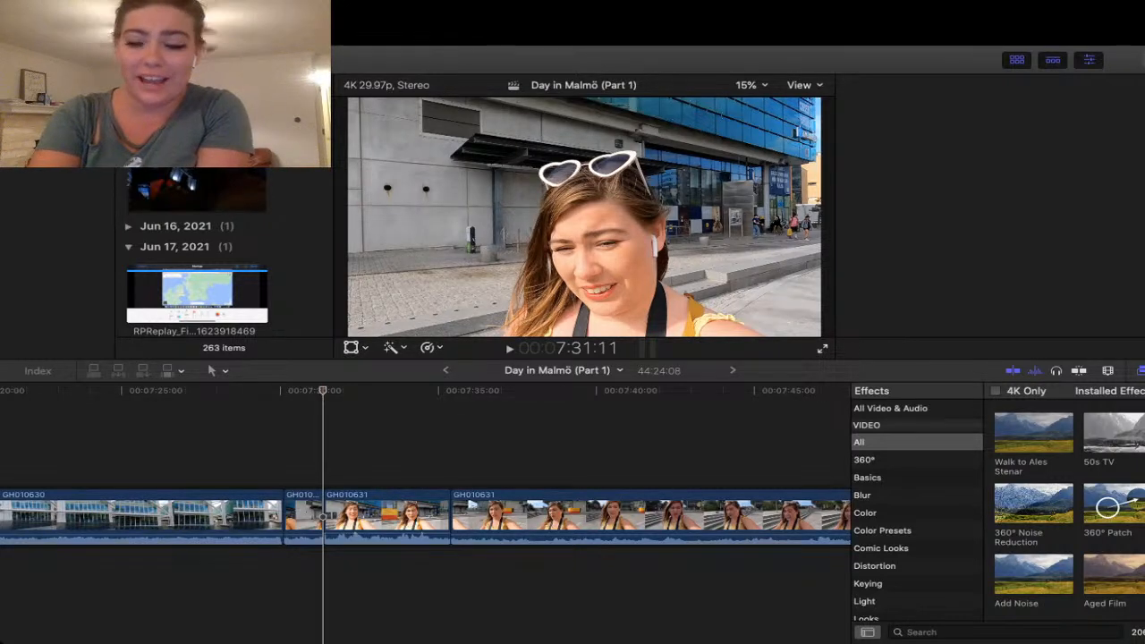
pyautogui.press('space')
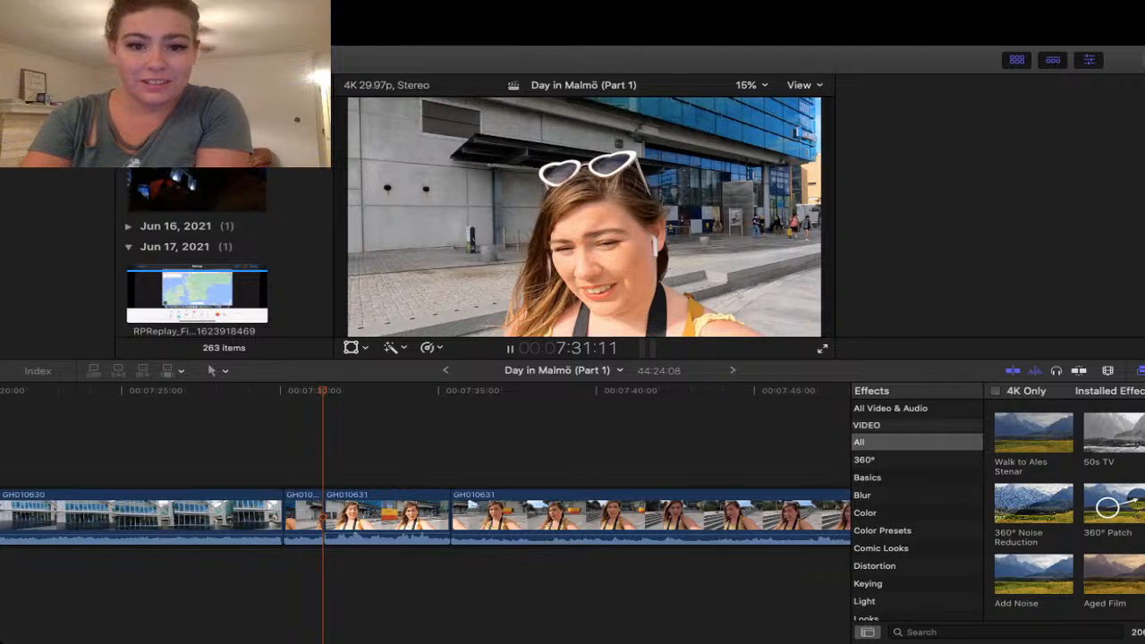
pyautogui.press('super+4')
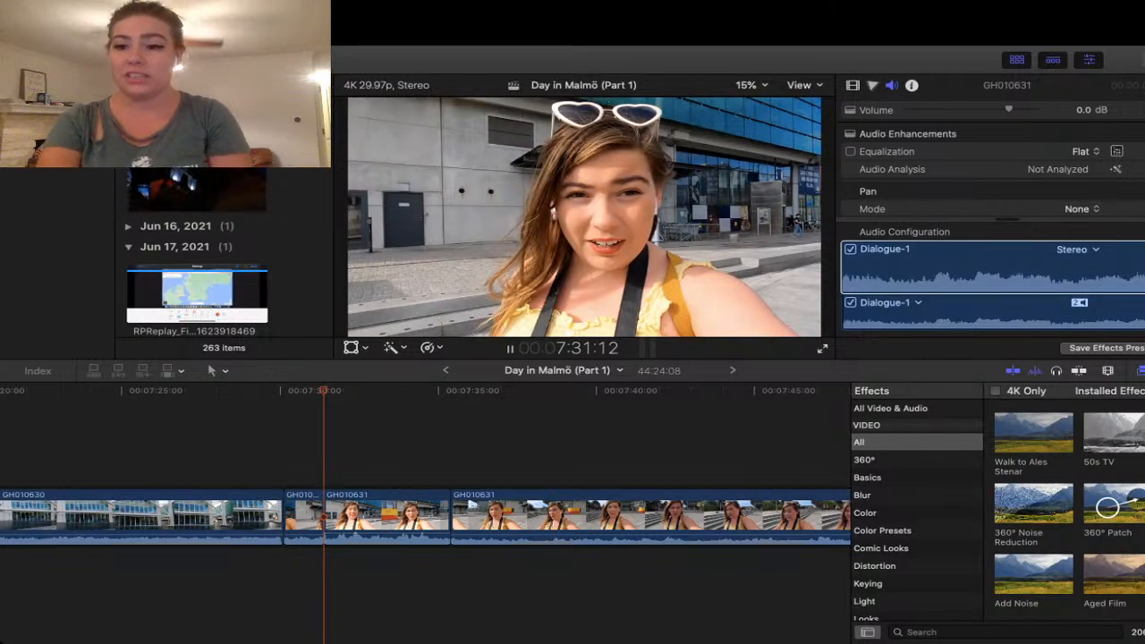
pyautogui.press('alt+super+a')
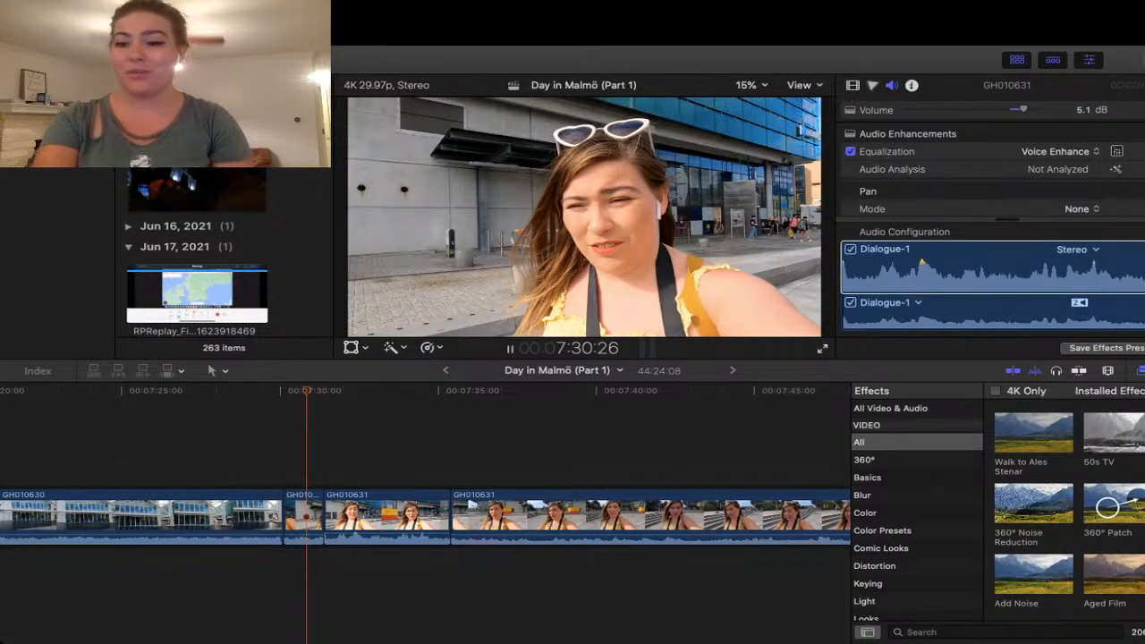
pyautogui.press('super+z')
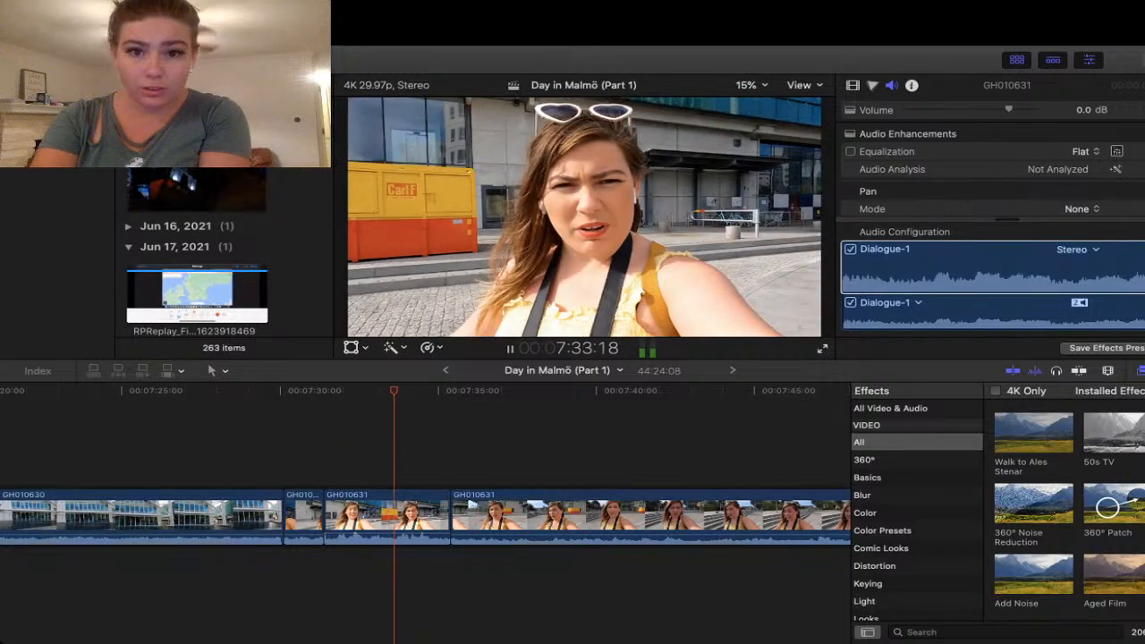
pyautogui.hscroll(1, 425, 515)
pyautogui.hscroll(2, 425, 514)
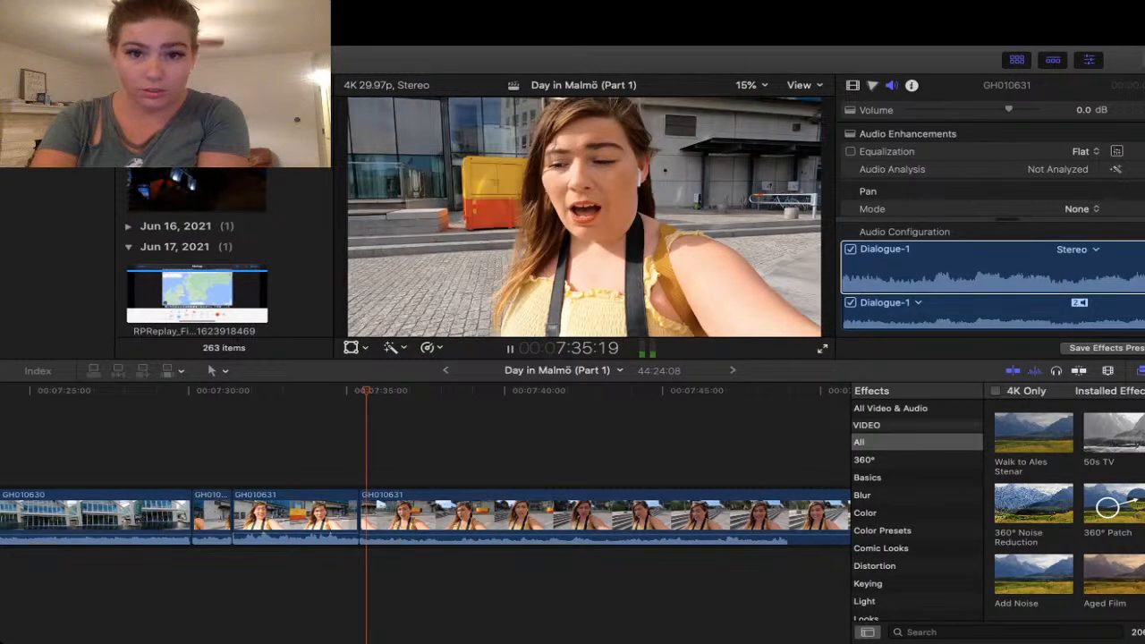
pyautogui.hscroll(2, 425, 514)
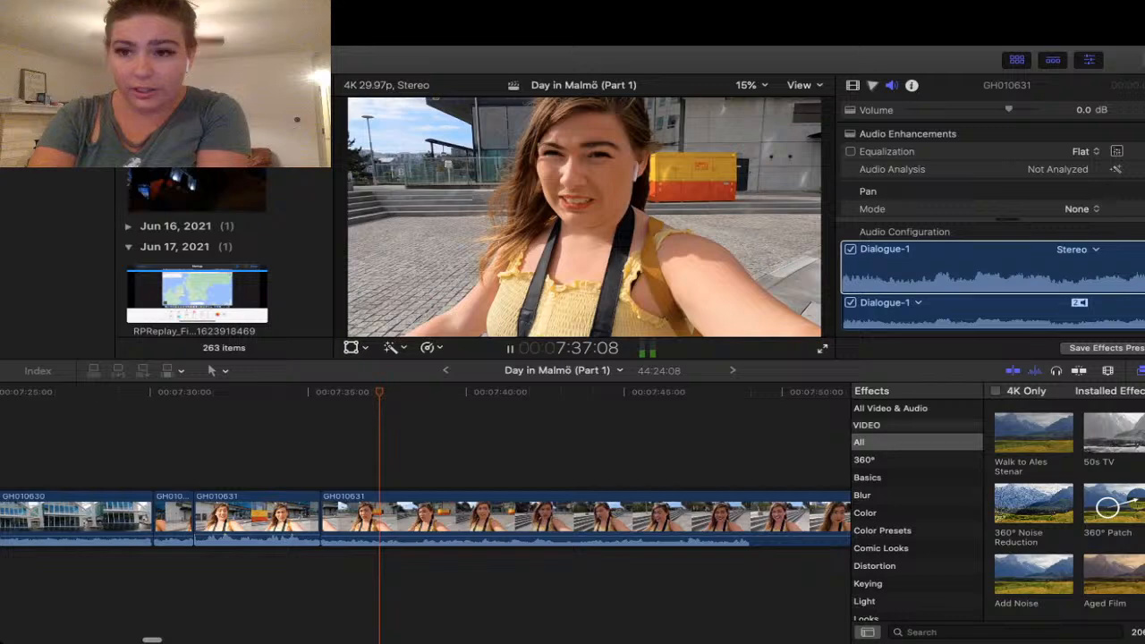
pyautogui.press('space')
# - Apply the Voice Enhance equalization to the long GH010631 clip starting at 7:35 and raise its volume to 6.8 dB
pyautogui.click(543, 516)
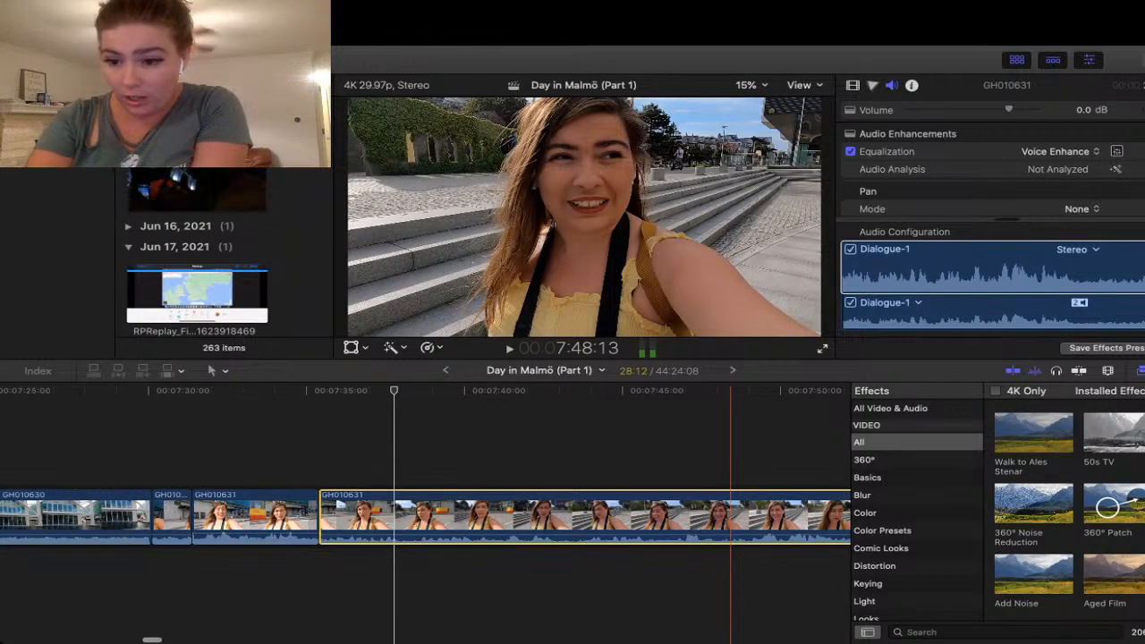
pyautogui.hscroll(2, 731, 465)
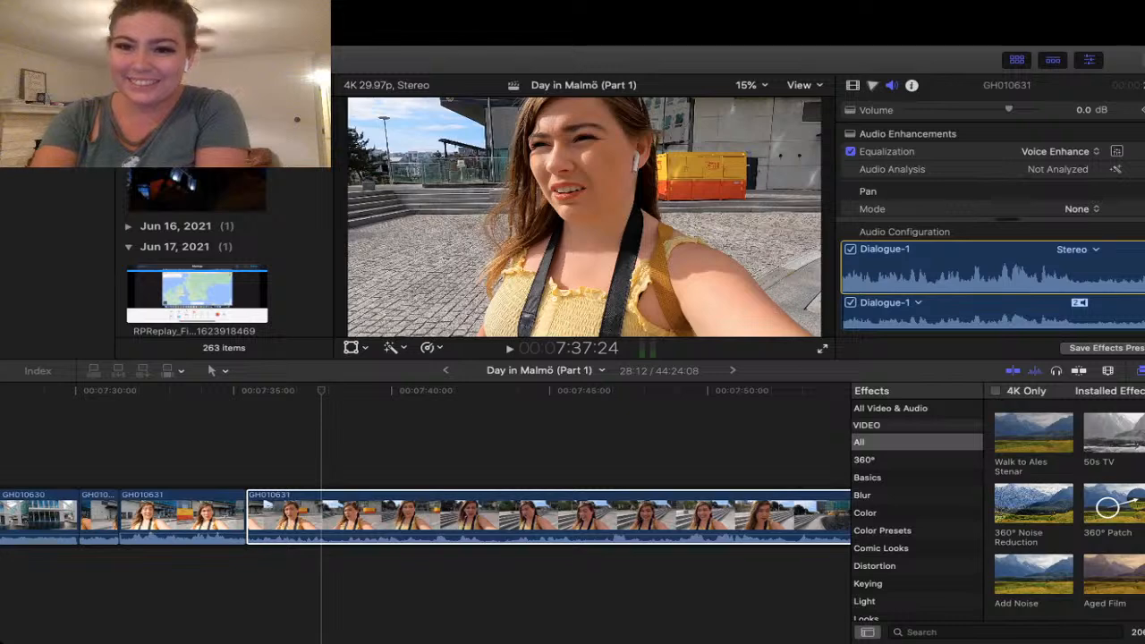
pyautogui.hotkey('ctrl', '=')
pyautogui.hotkey('ctrl', '=')
pyautogui.hotkey('ctrl', '=')
pyautogui.hotkey('ctrl', '=')
pyautogui.hotkey('ctrl', '=')
pyautogui.hotkey('ctrl', '=')
pyautogui.hotkey('ctrl', '=')
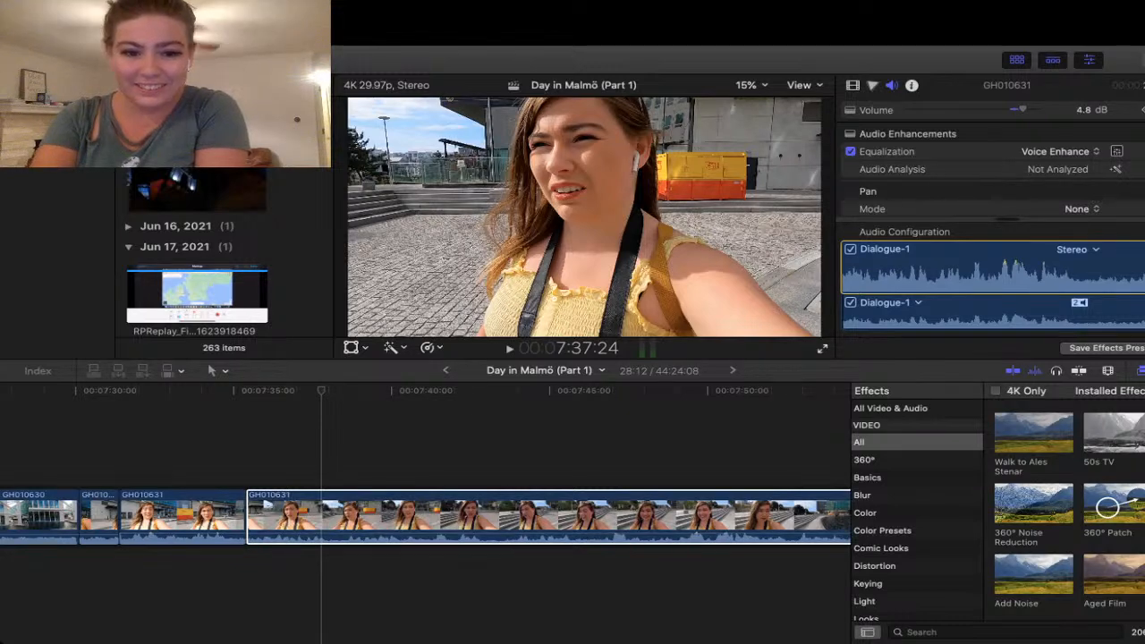
pyautogui.hotkey('ctrl', '-')
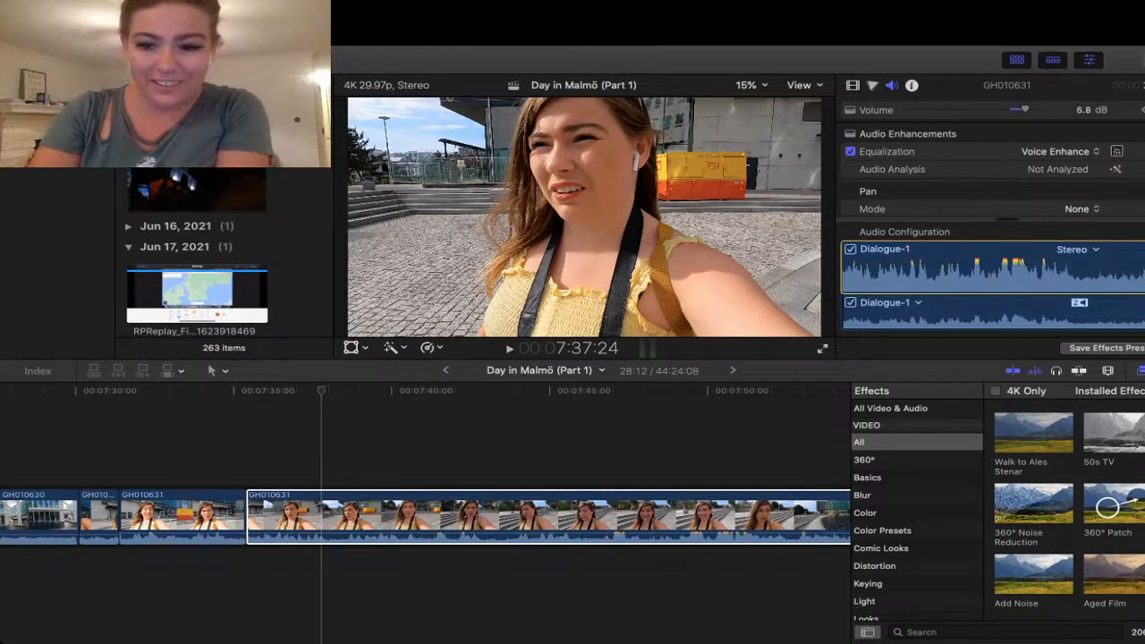
# - Play the cut between the two voice-enhanced GH010631 clips from 7:34:25 to compare their audio
pyautogui.click(246, 447)
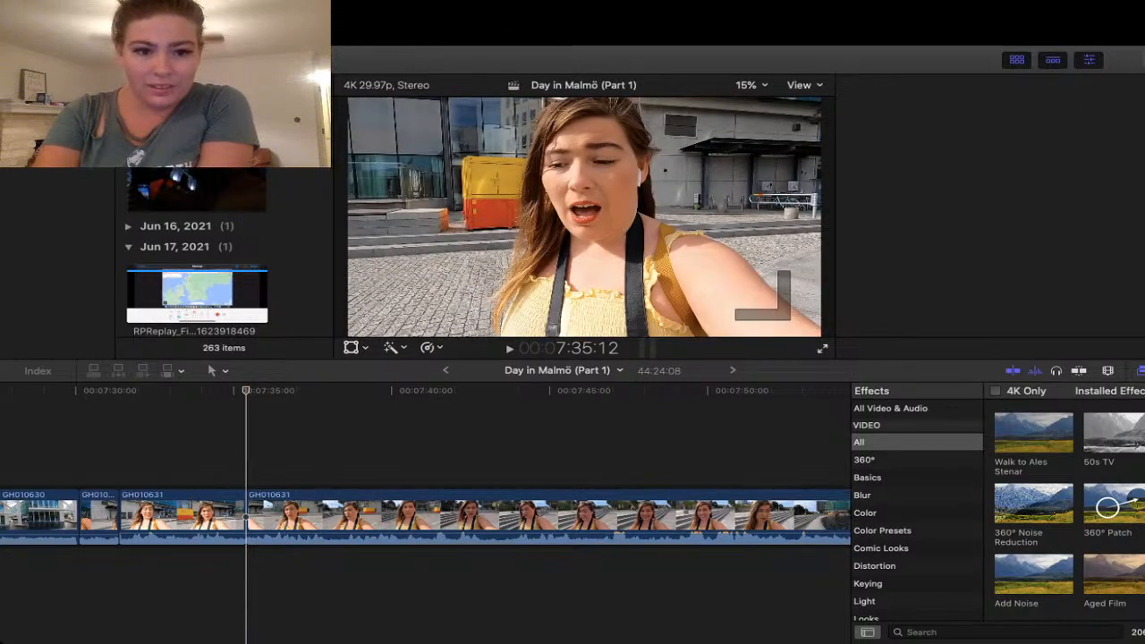
pyautogui.click(246, 515)
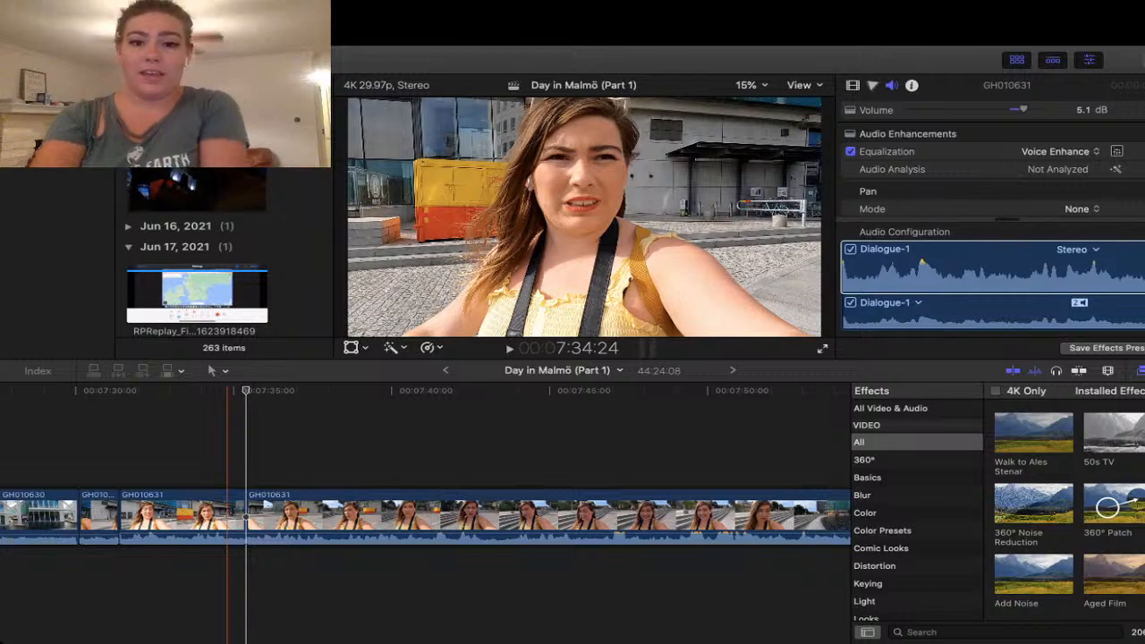
pyautogui.click(227, 430)
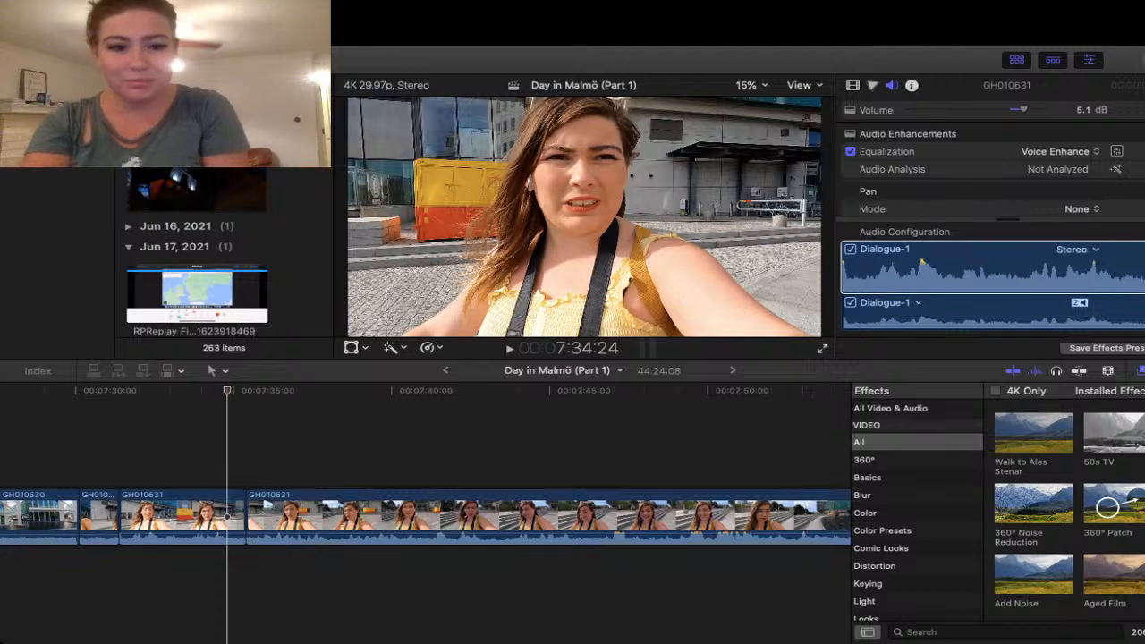
pyautogui.press('Right')
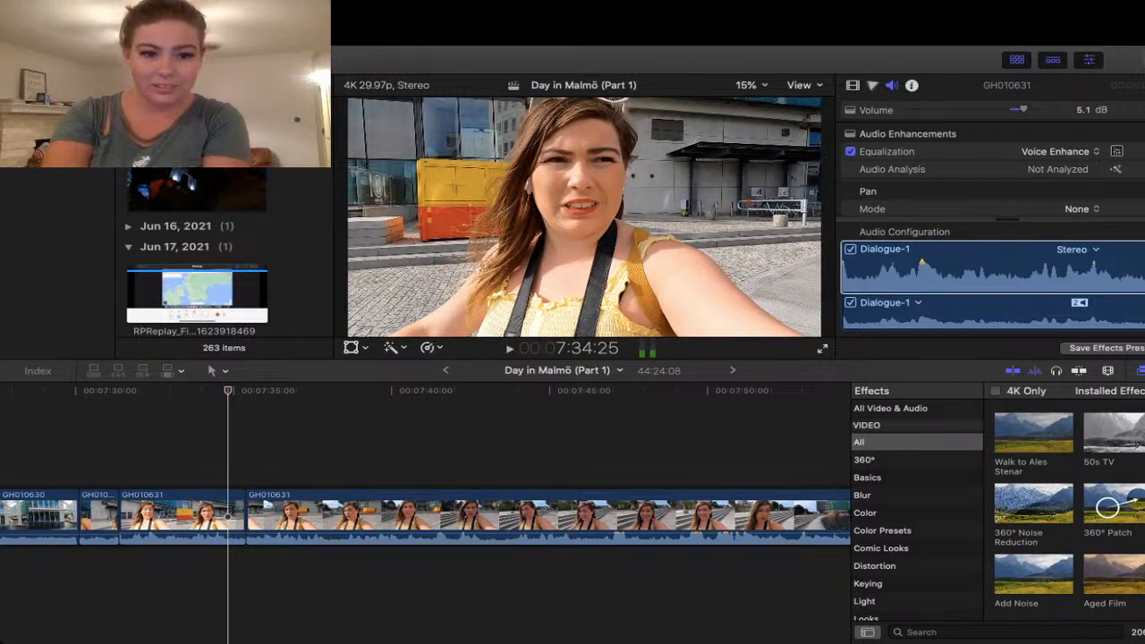
pyautogui.press('space')
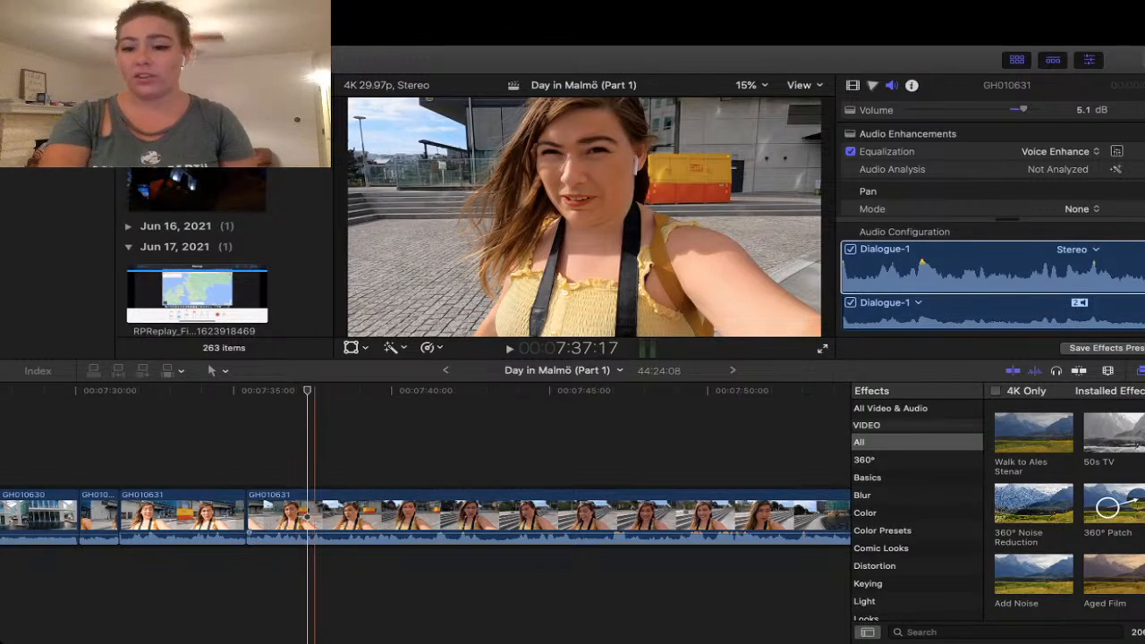
# - Lower the volume of the long GH010631 clip to 5.8 dB and select the clip
pyautogui.press('space')
pyautogui.moveTo(309, 537); pyautogui.dragTo(309, 536)
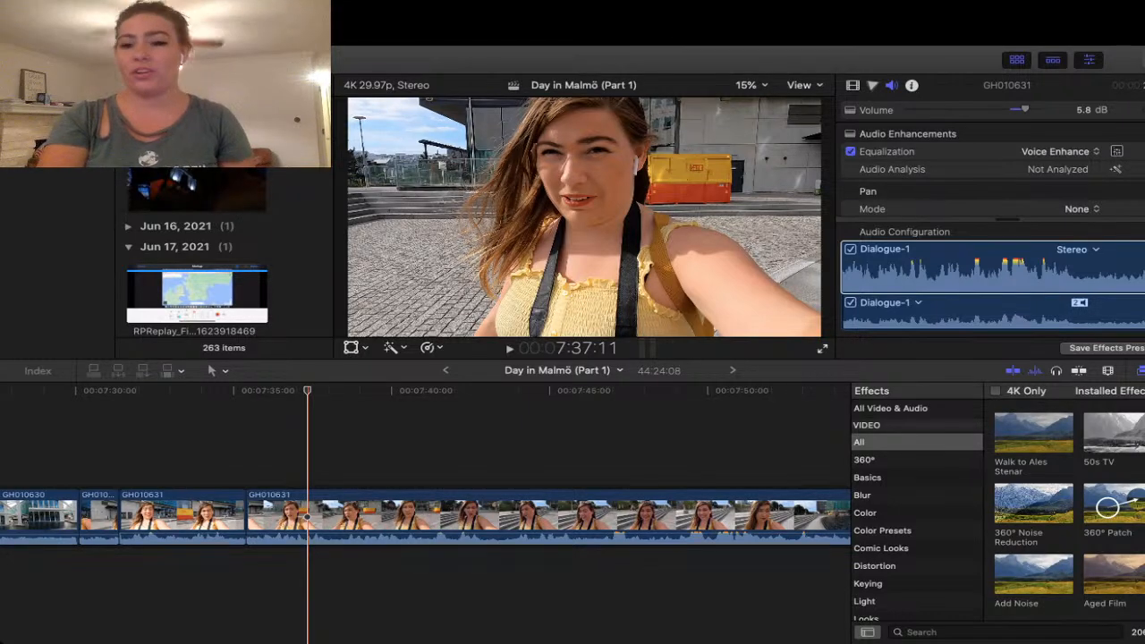
pyautogui.click(309, 528)
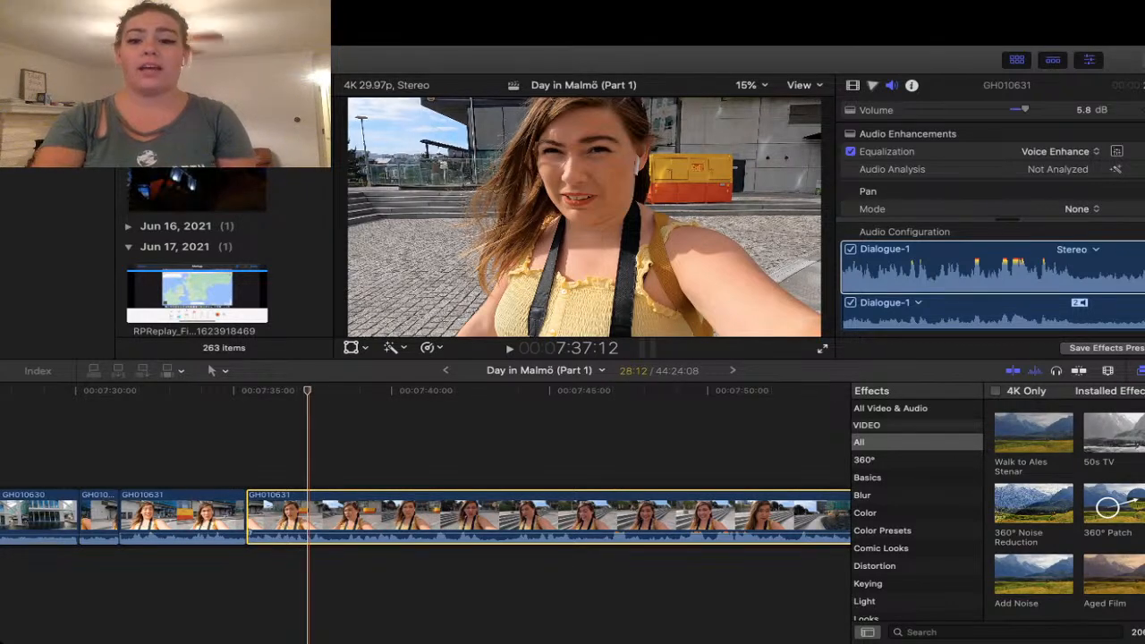
# - Play the voice-enhanced GH010631 clips from 7:34:27 across their cut and on through the long clip to about 7:52
pyautogui.click(308, 582)
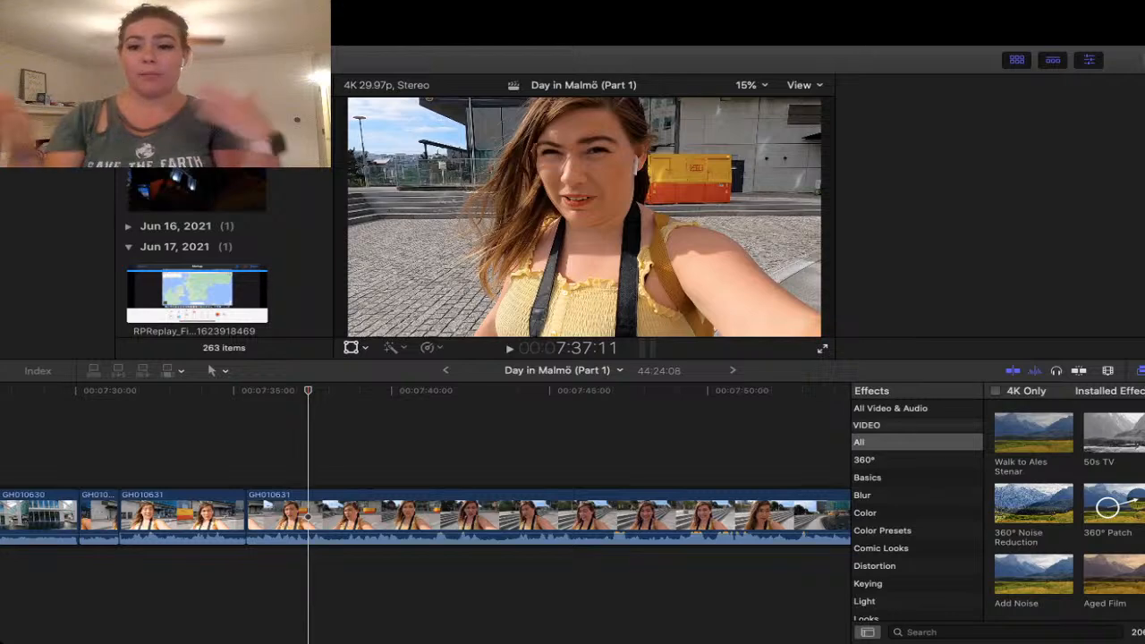
pyautogui.click(308, 519)
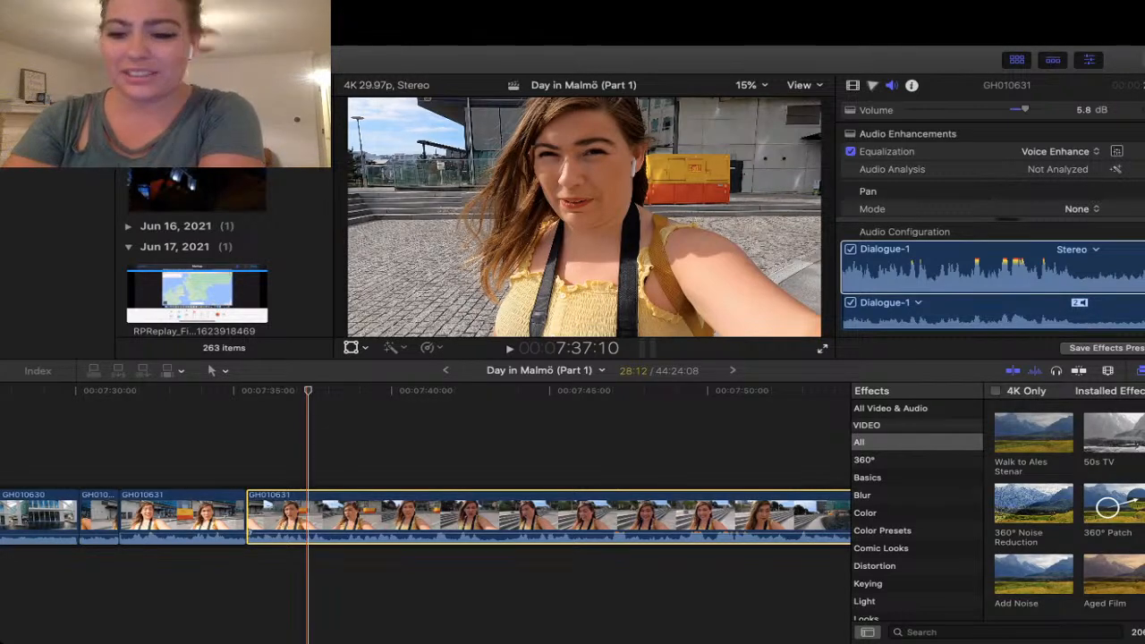
pyautogui.click(230, 516)
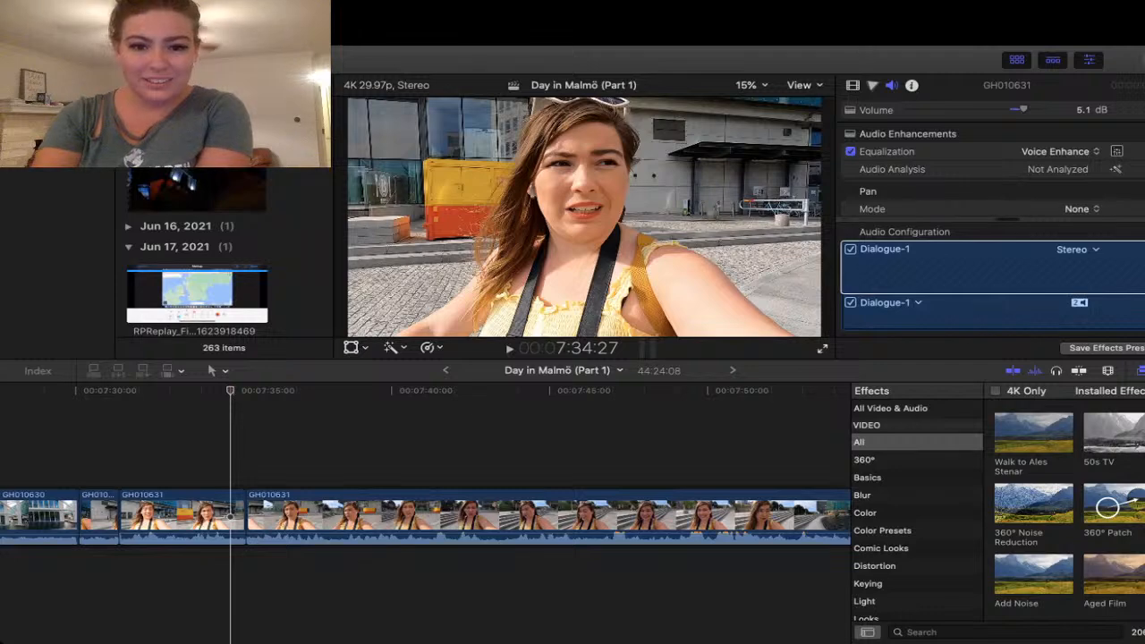
pyautogui.press('space')
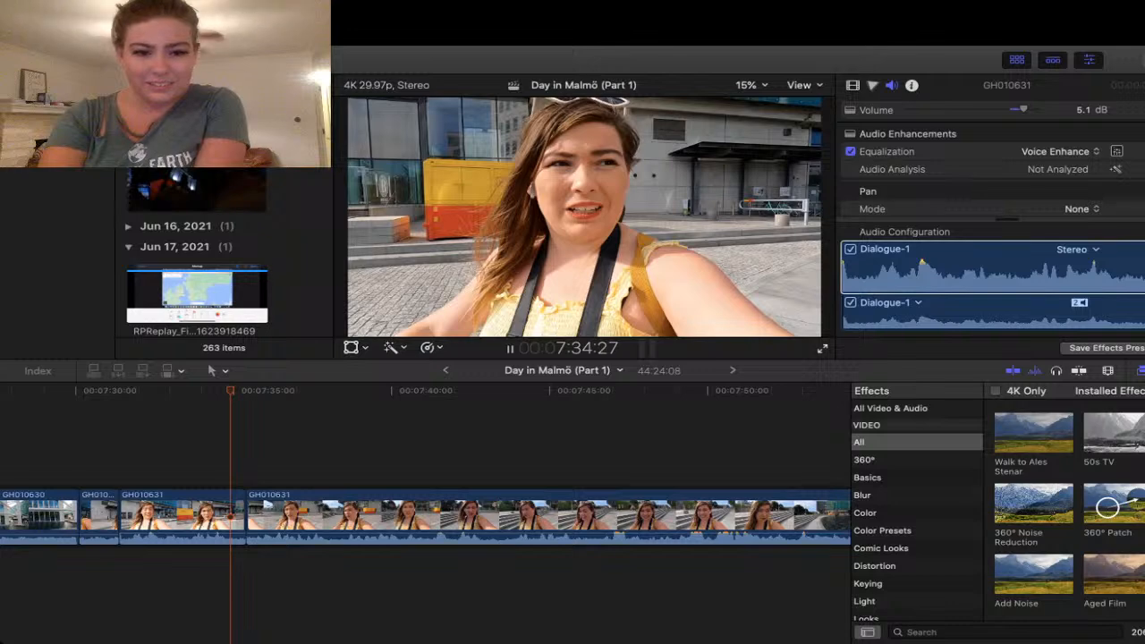
pyautogui.press('space')
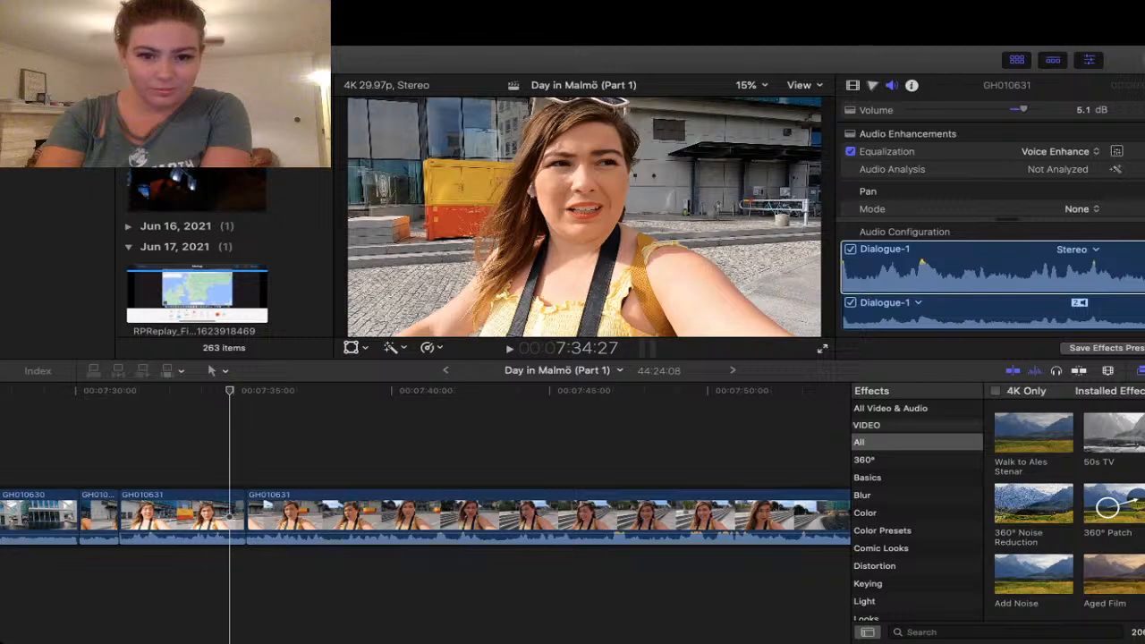
pyautogui.press('space')
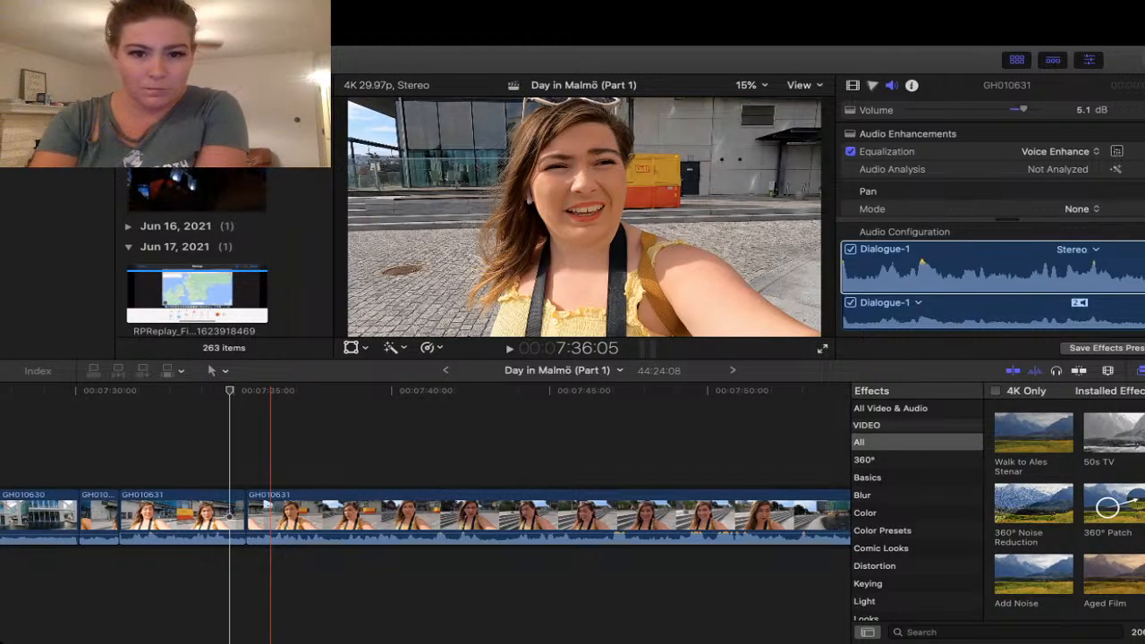
pyautogui.press('space')
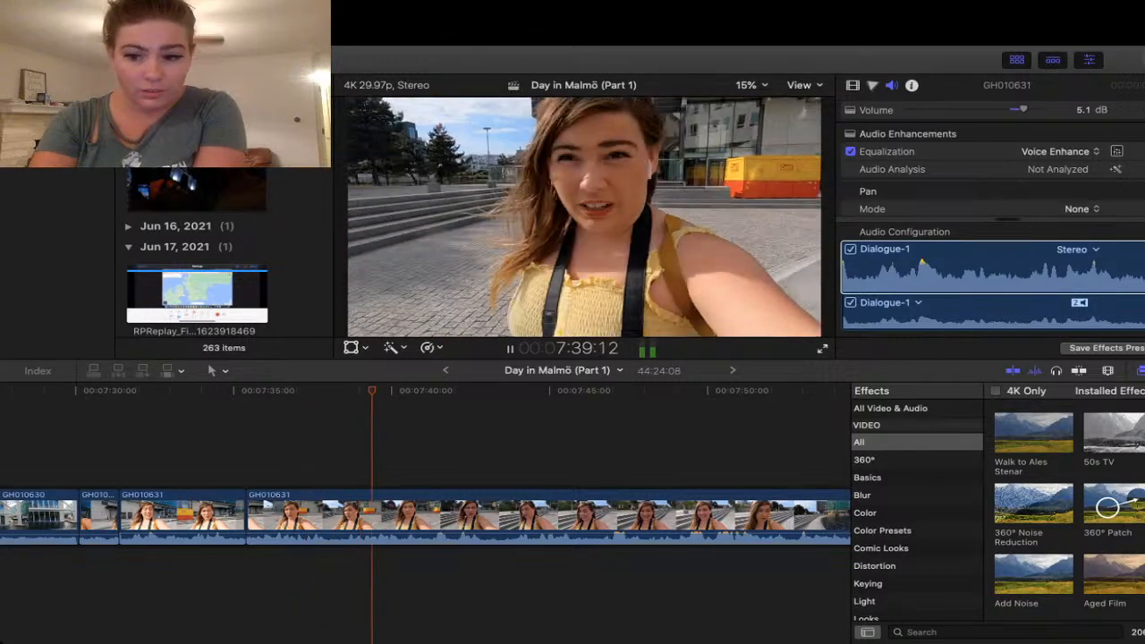
pyautogui.hscroll(2, 425, 514)
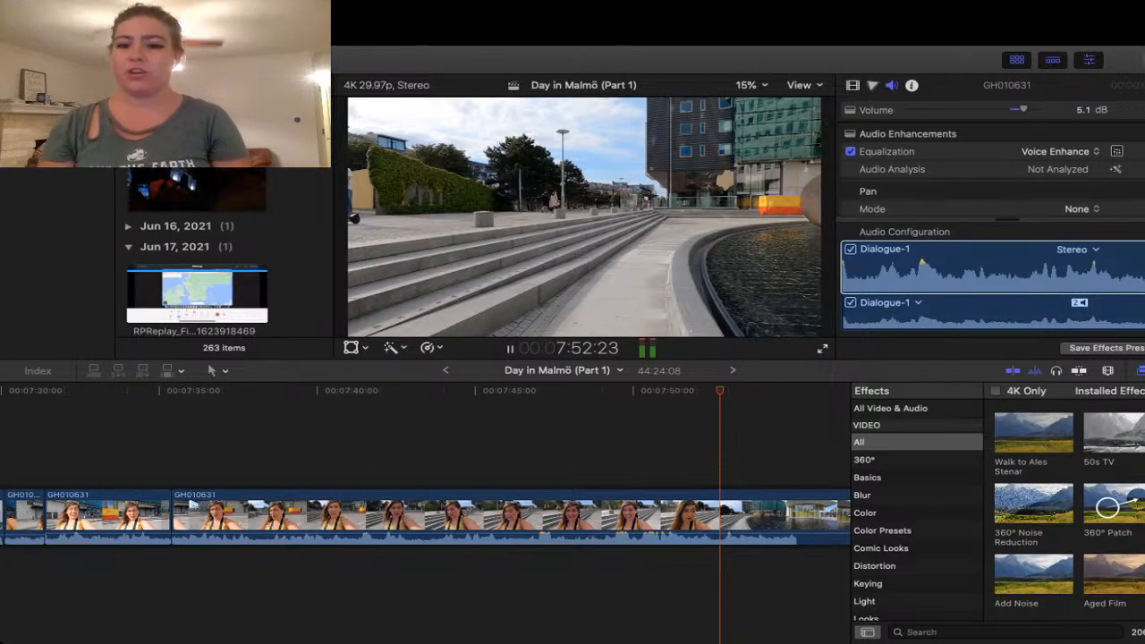
pyautogui.press('space')
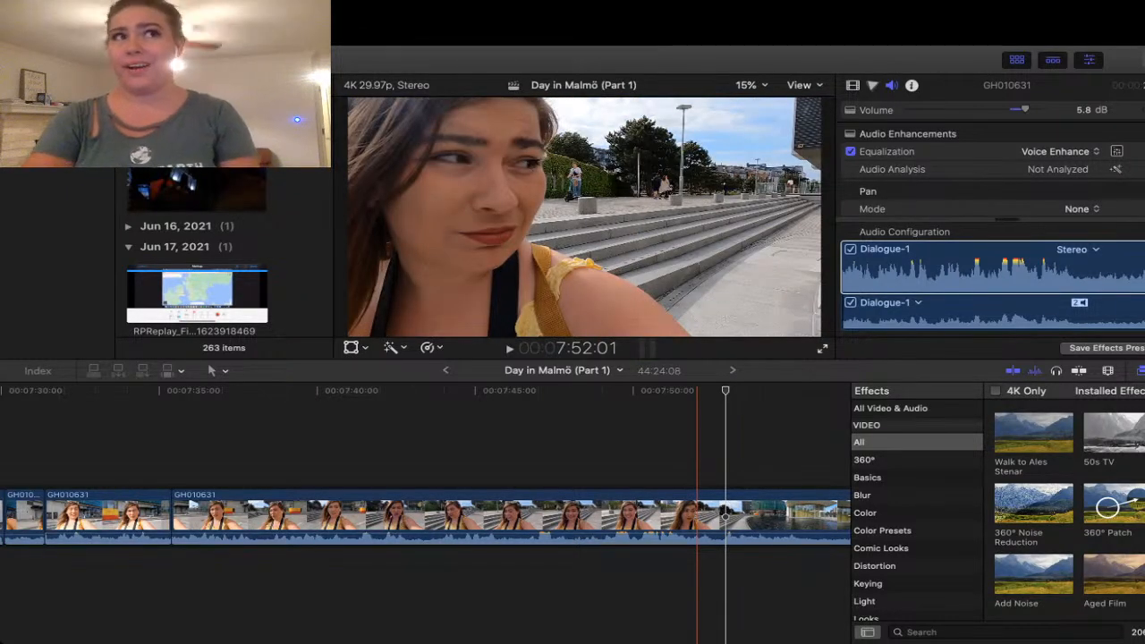
# - Replay the long GH010631 clip from 7:52:06, where the camera turns away from the face towards the fountain
pyautogui.click(721, 447)
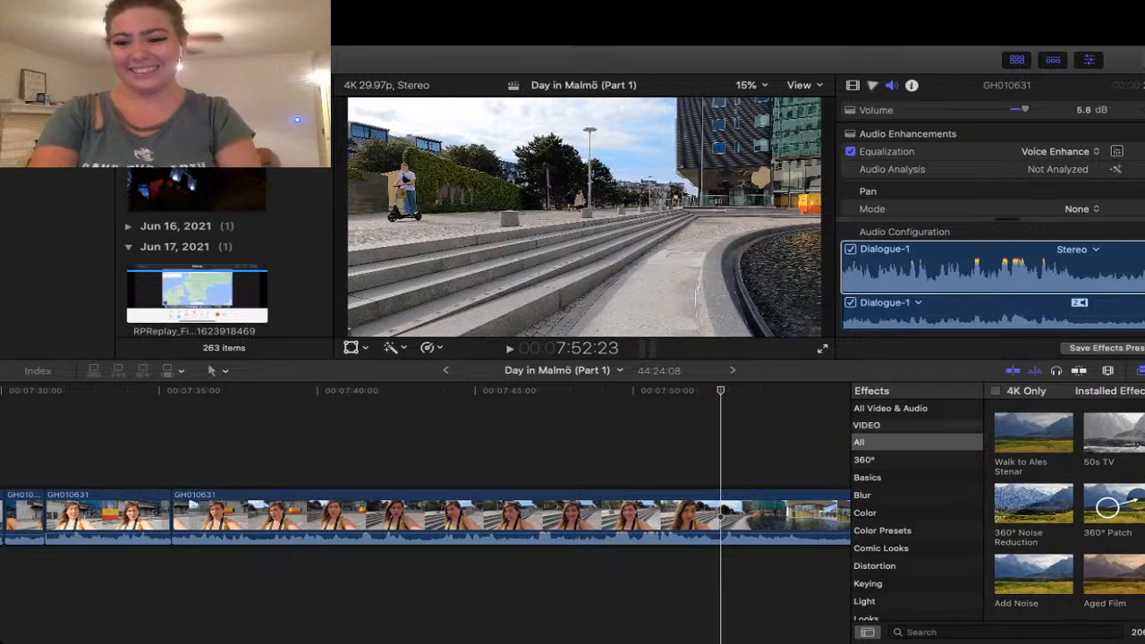
pyautogui.click(704, 447)
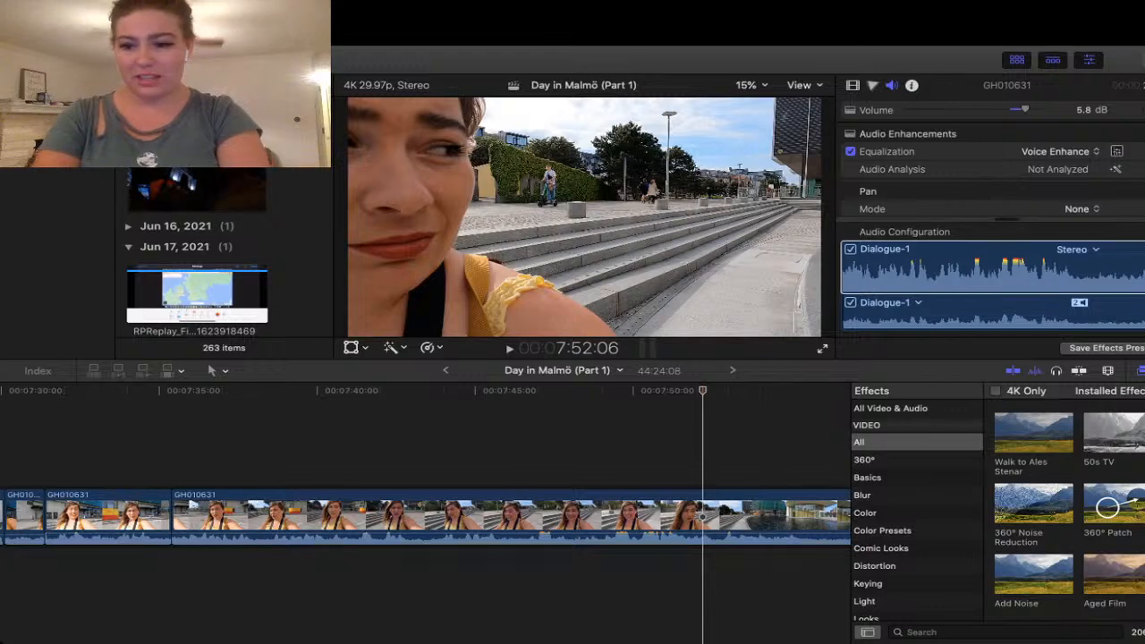
pyautogui.press('space')
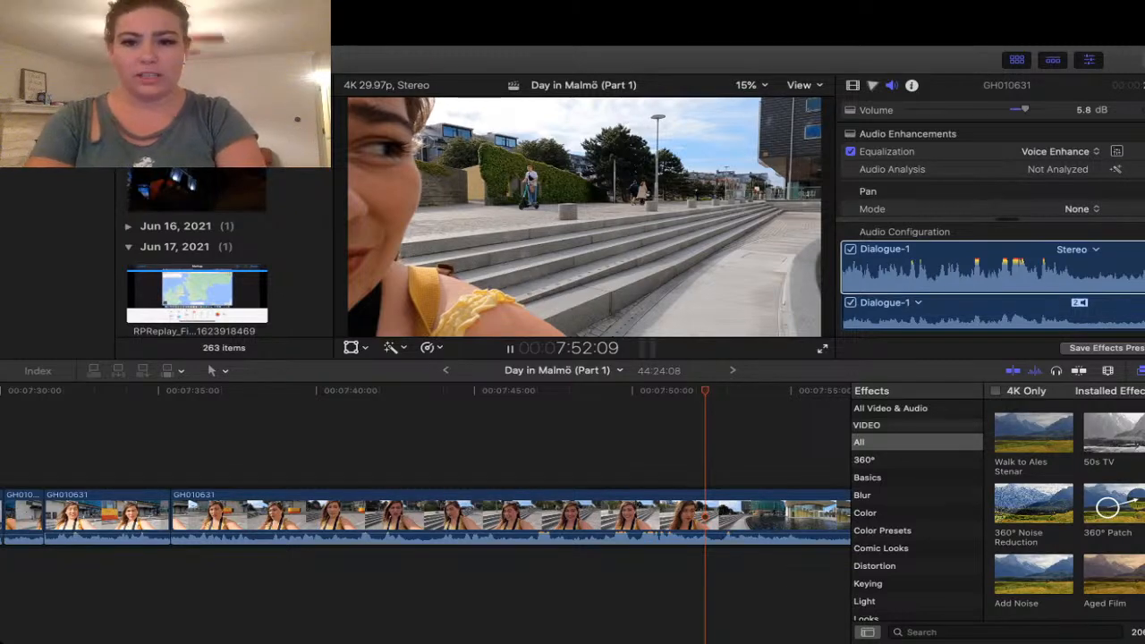
pyautogui.press('space')
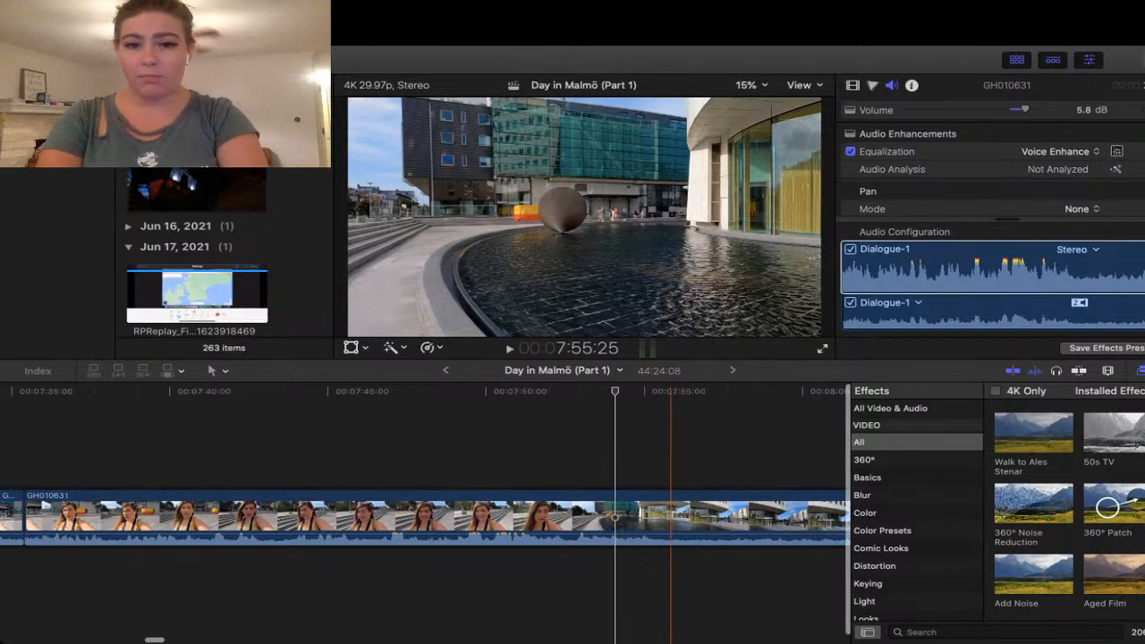
pyautogui.press('space')
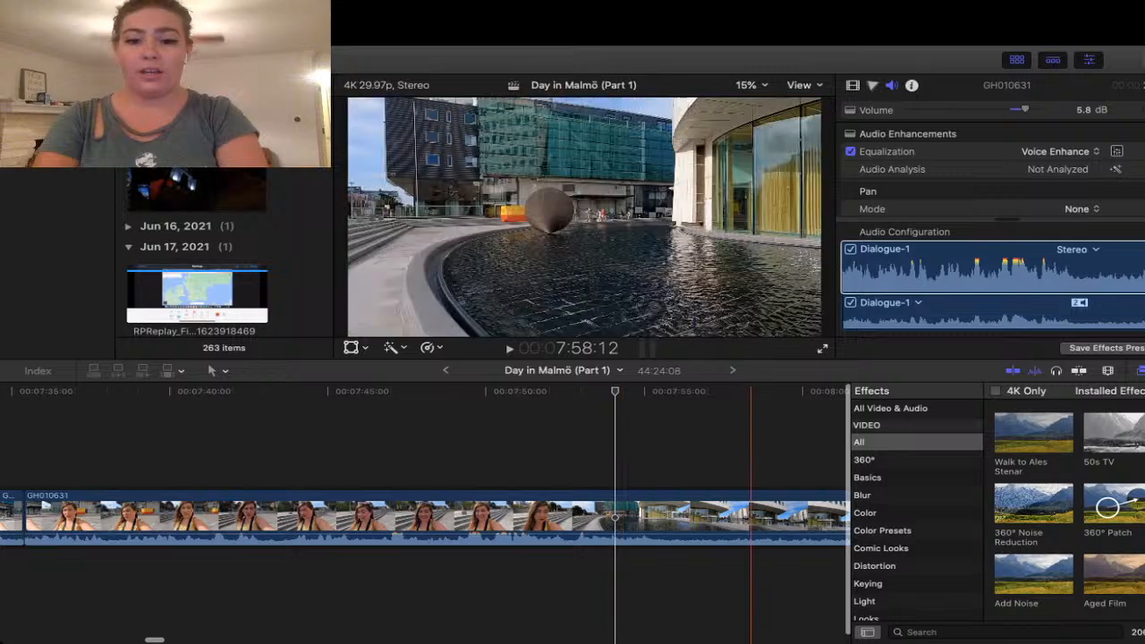
# - Play the cut from the GH010632 tower clip into the first GH010633 talking clip, starting a few frames before it at about 8:11
pyautogui.hscroll(5, 751, 518)
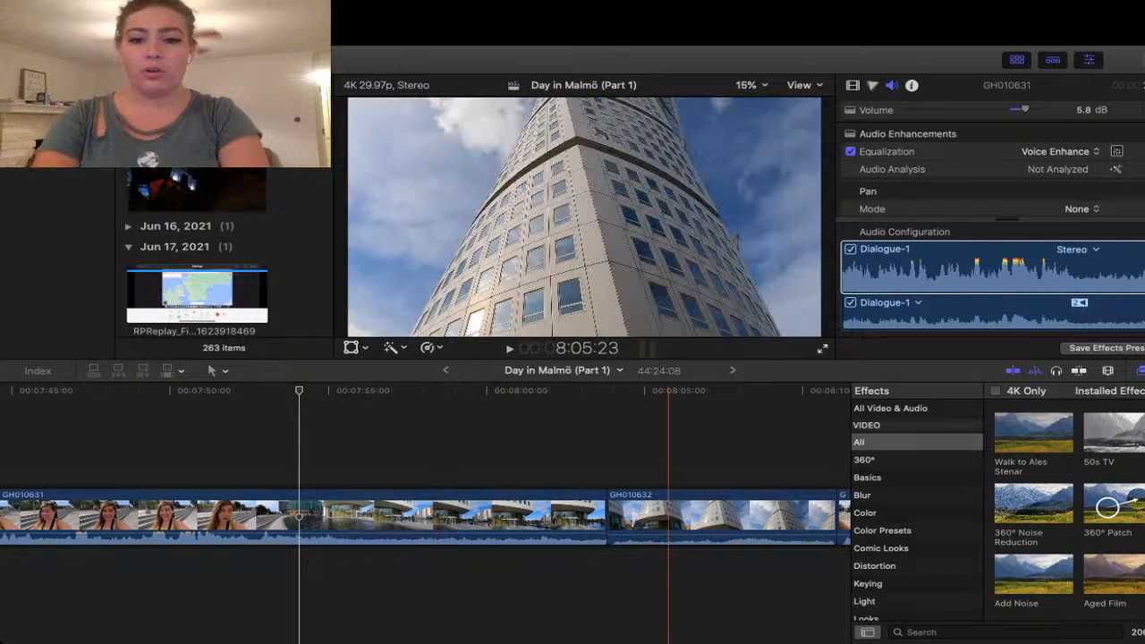
pyautogui.hscroll(3, 425, 517)
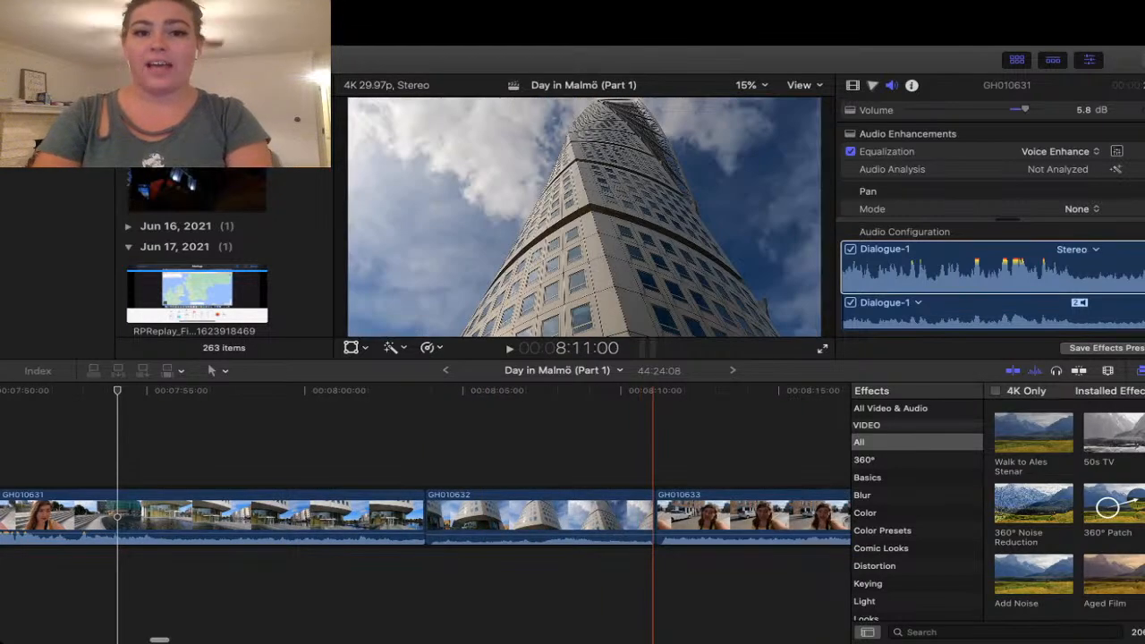
pyautogui.click(653, 519)
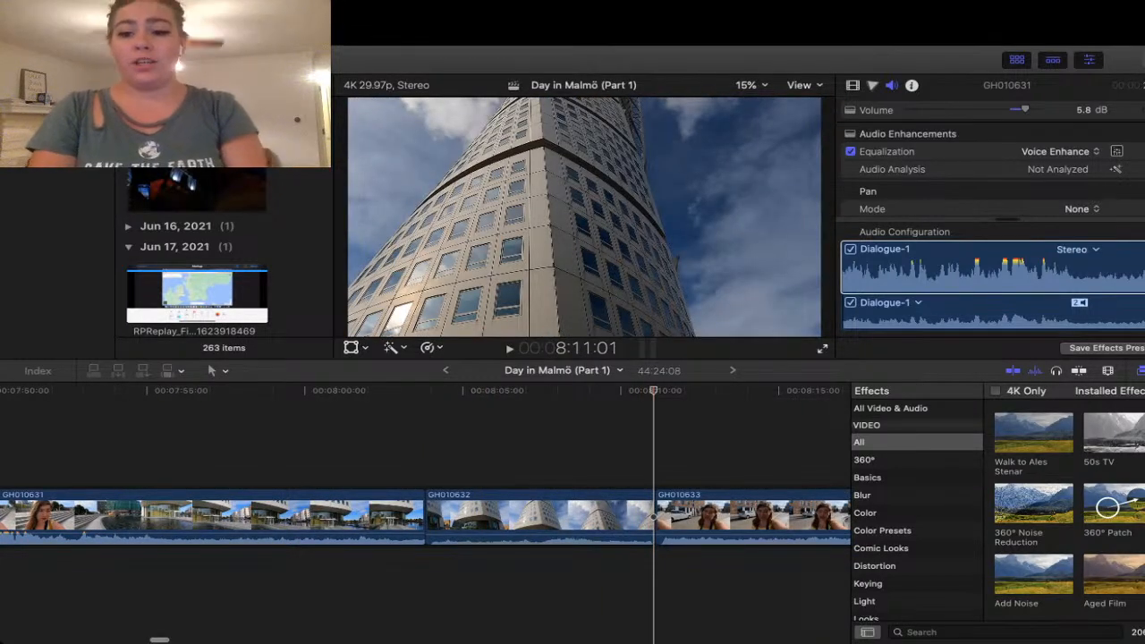
pyautogui.hscroll(2, 425, 517)
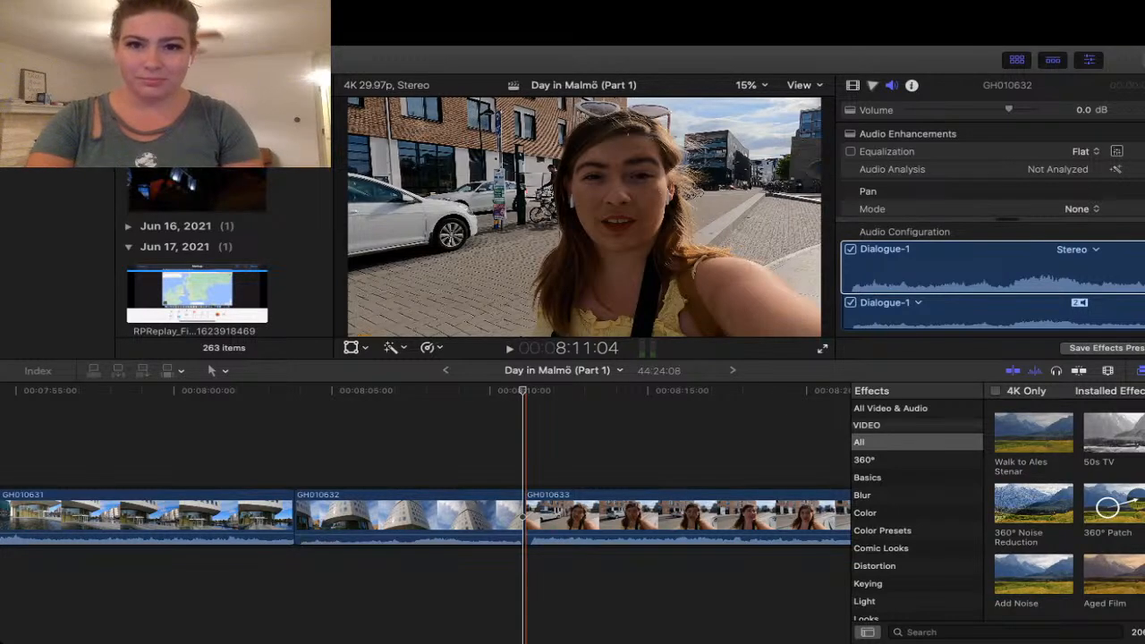
pyautogui.press('Left')
pyautogui.press('Left')
pyautogui.press('Left')
pyautogui.press('Left')
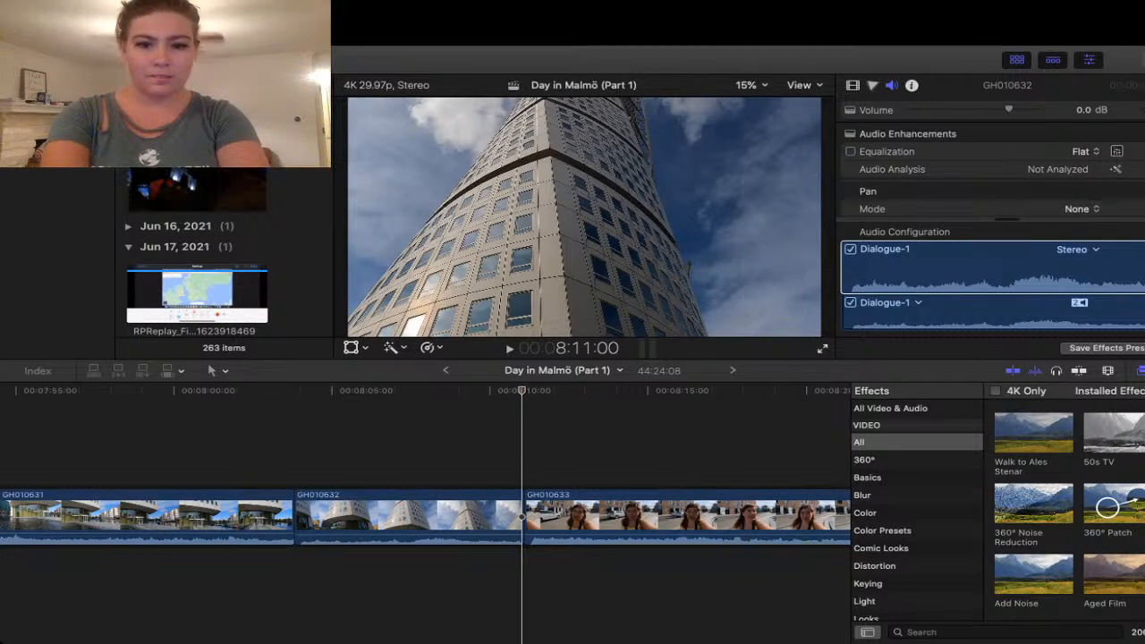
pyautogui.press('space')
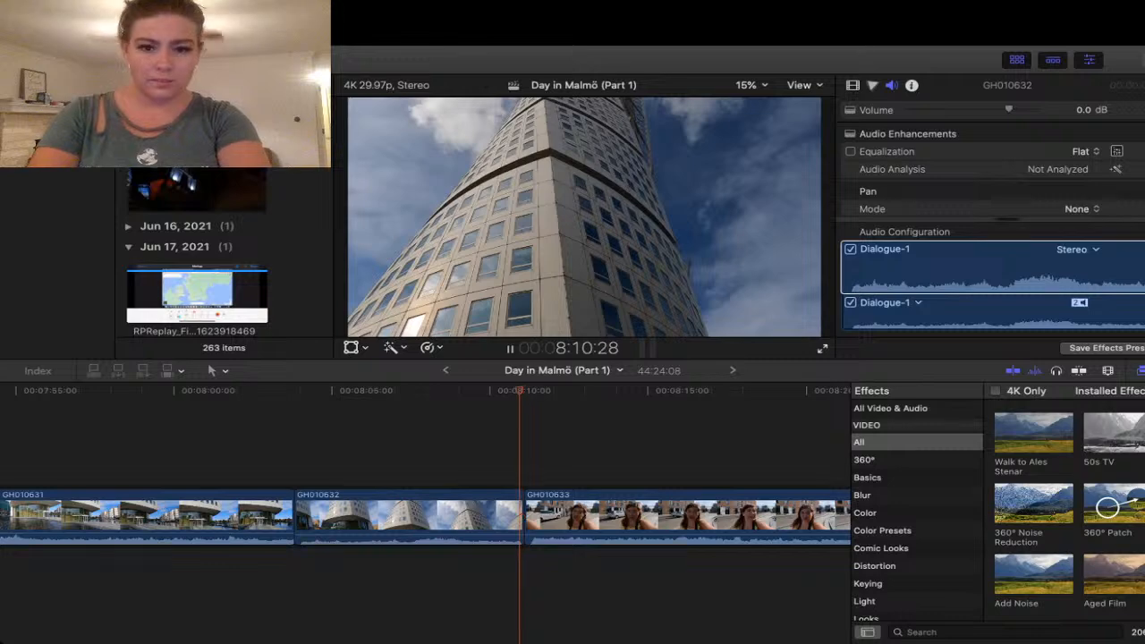
pyautogui.press('space')
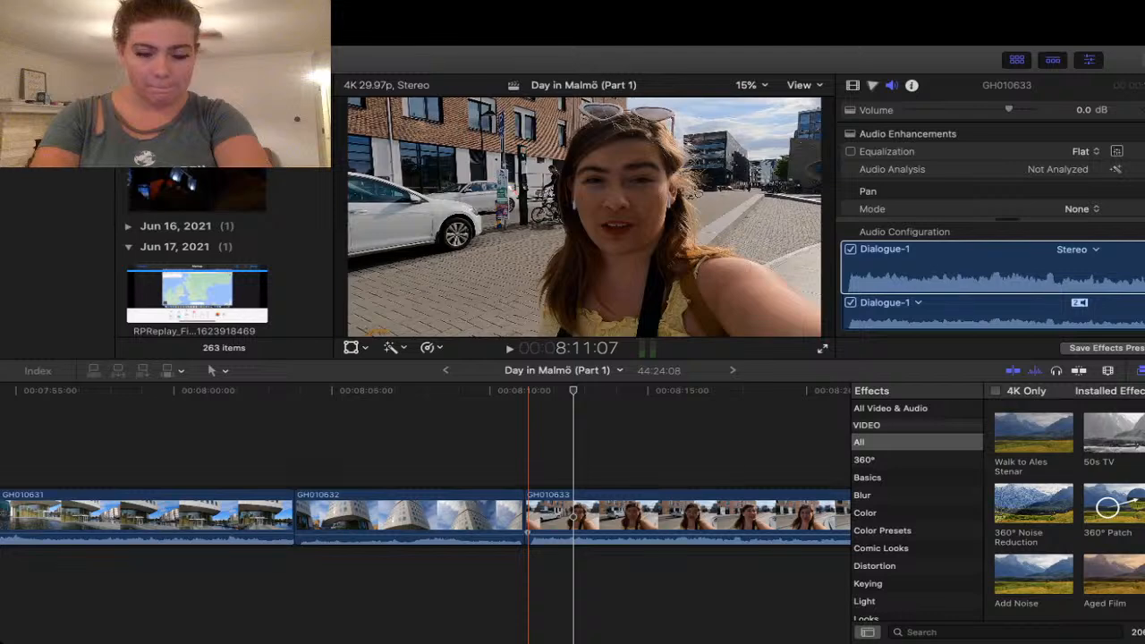
# - Trim about 9 frames off the start of the first GH010633 clip and apply the Voice Enhance equalization to it
pyautogui.moveTo(526, 515); pyautogui.dragTo(537, 515)
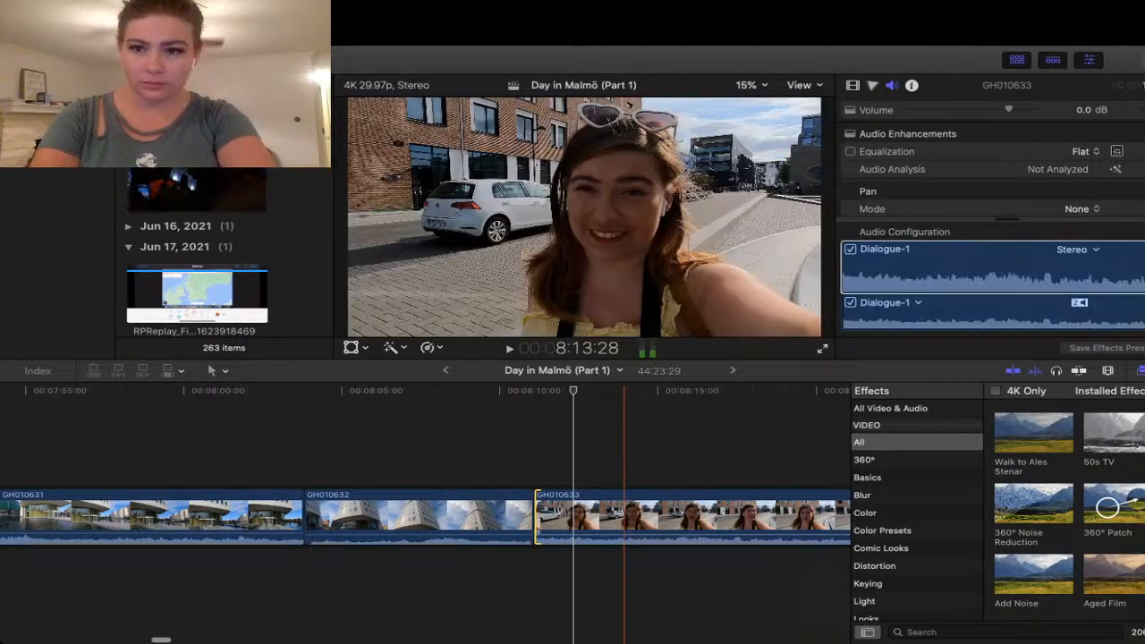
pyautogui.click(633, 516)
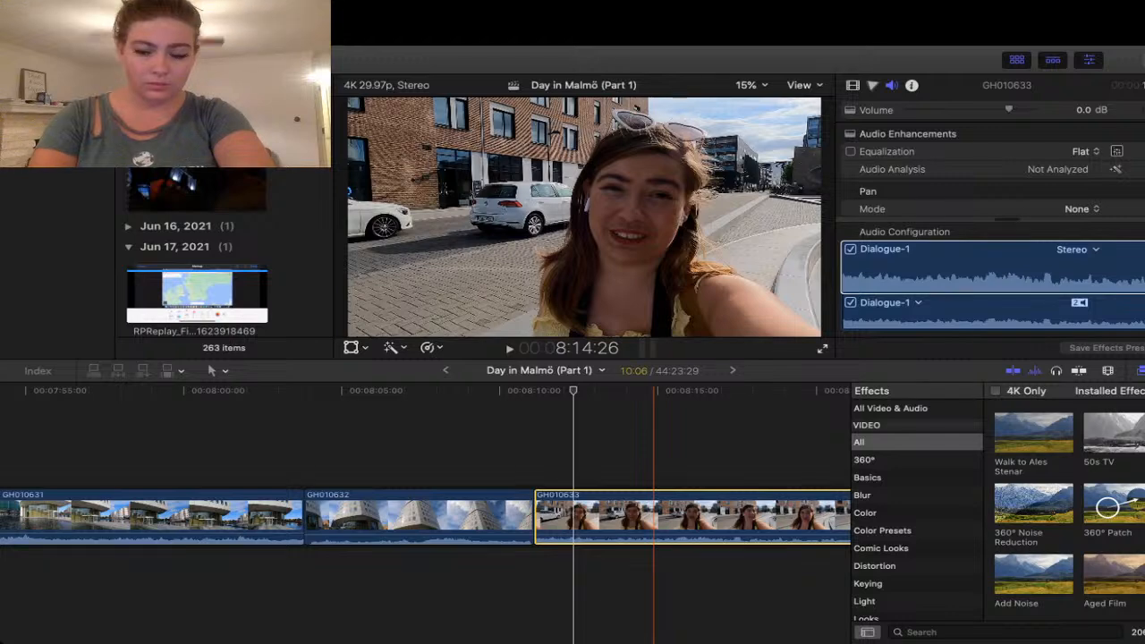
pyautogui.click(1084, 151)
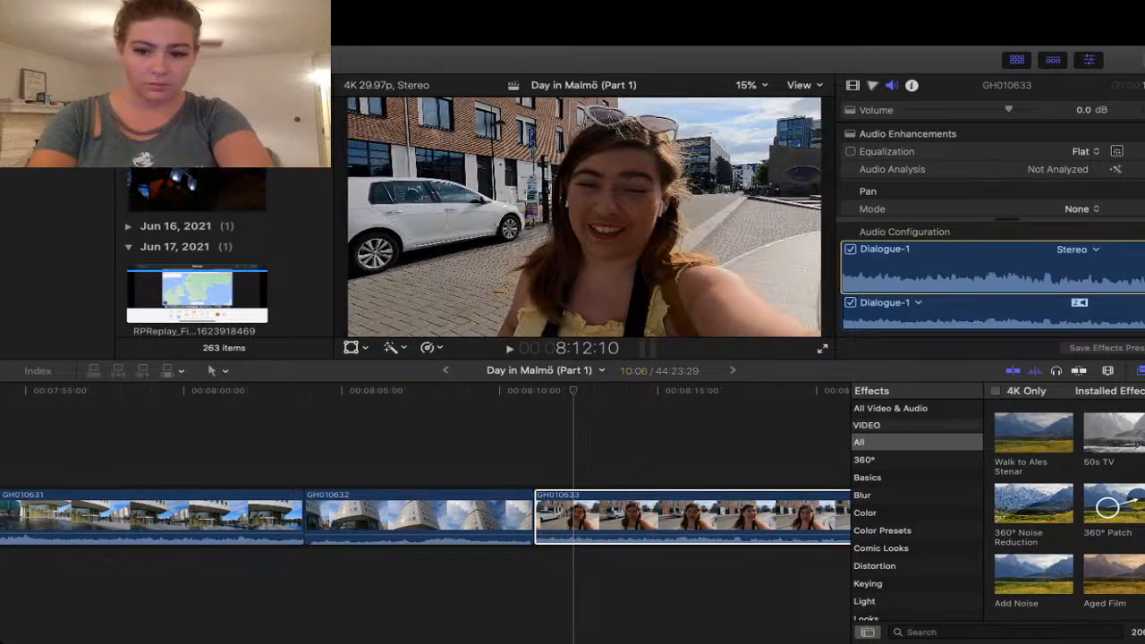
pyautogui.click(1074, 168)
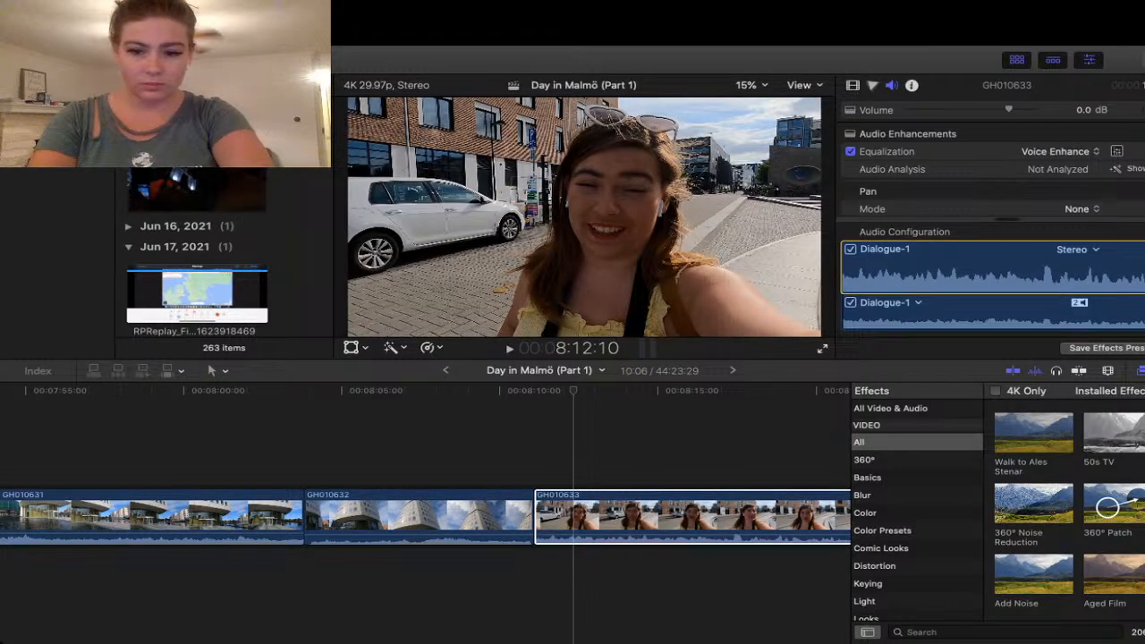
pyautogui.click(728, 517)
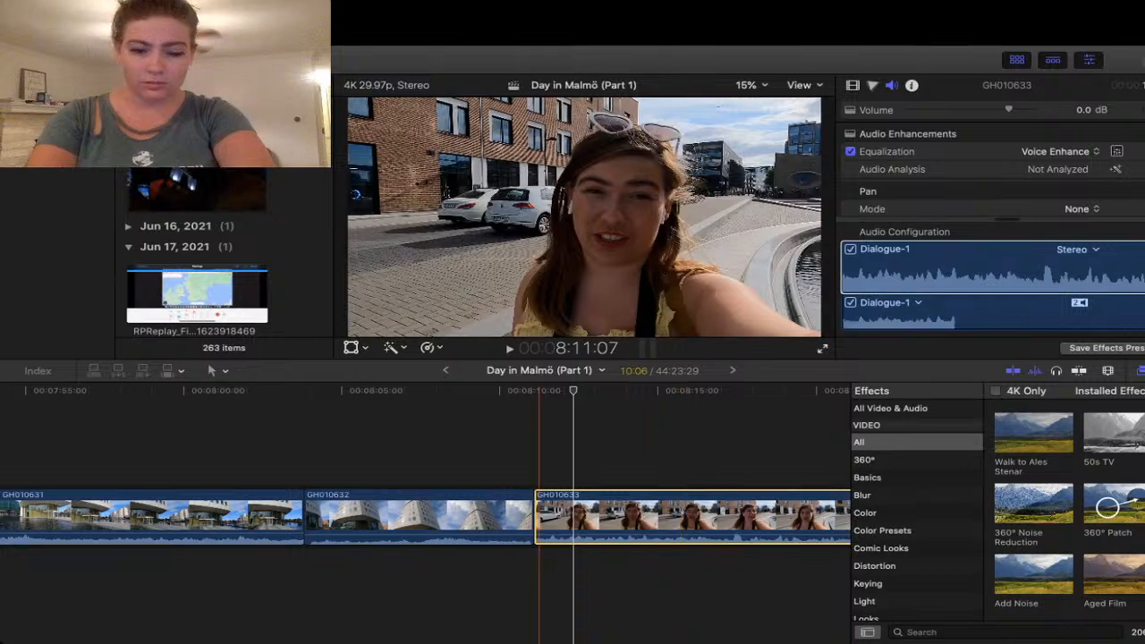
# - Play the end of the GH010632 tower clip, starting from about 8:10
pyautogui.click(527, 581)
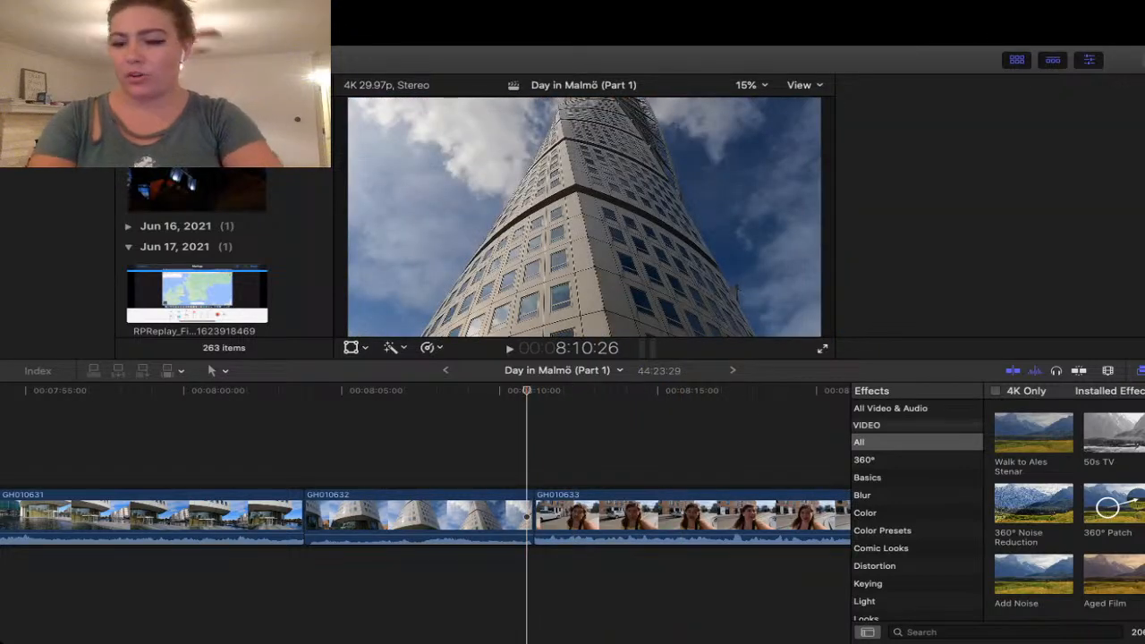
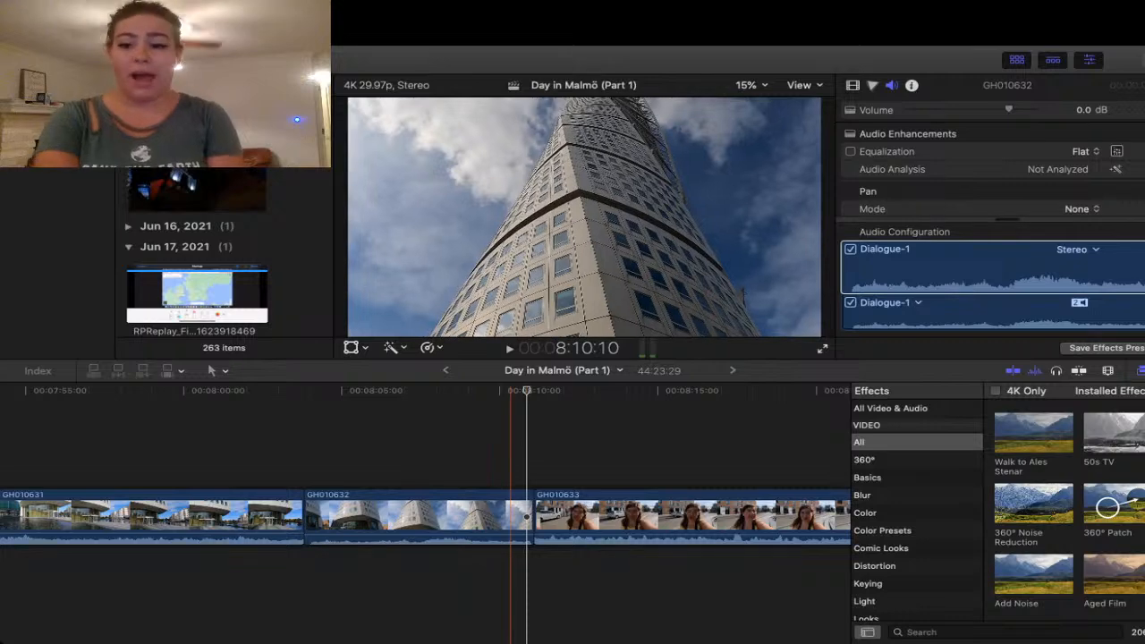
pyautogui.click(509, 447)
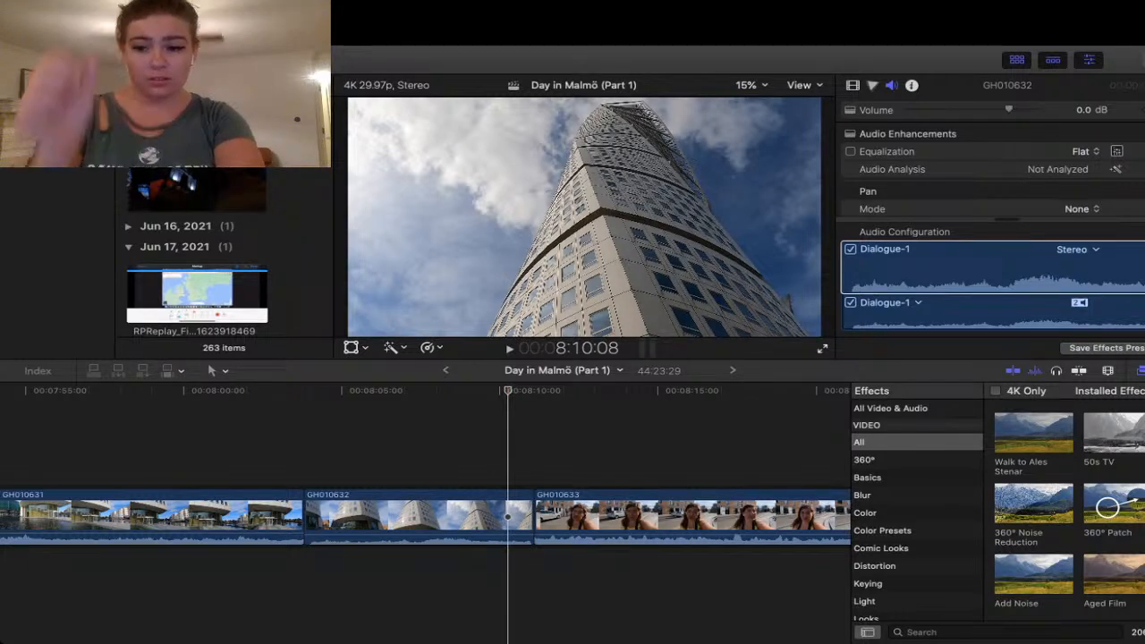
pyautogui.press('space')
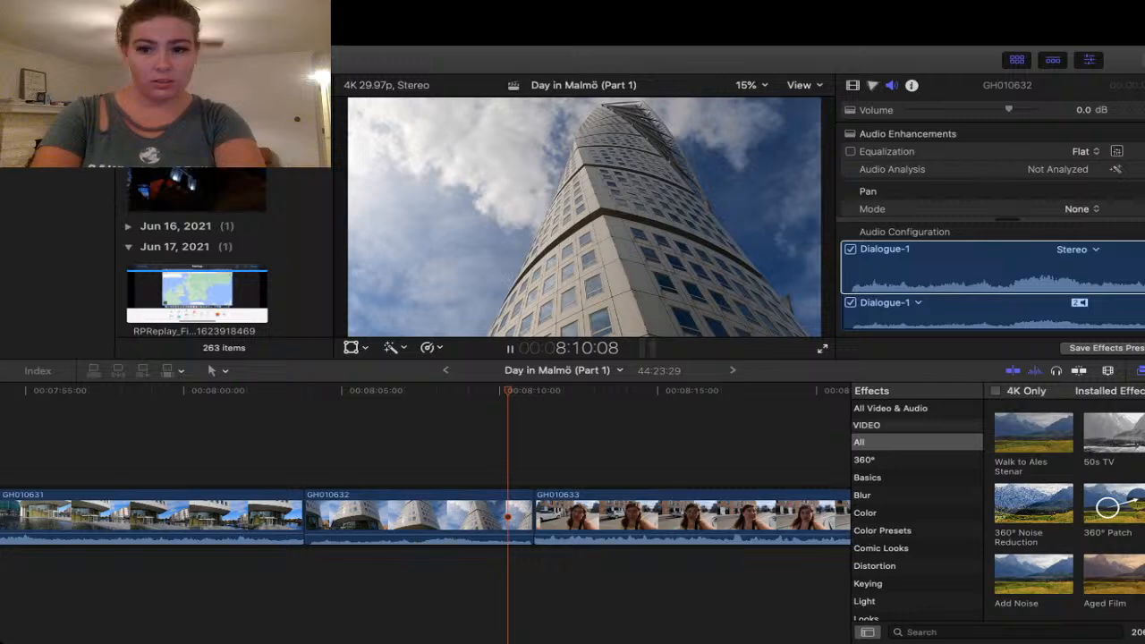
pyautogui.hscroll(3, 425, 465)
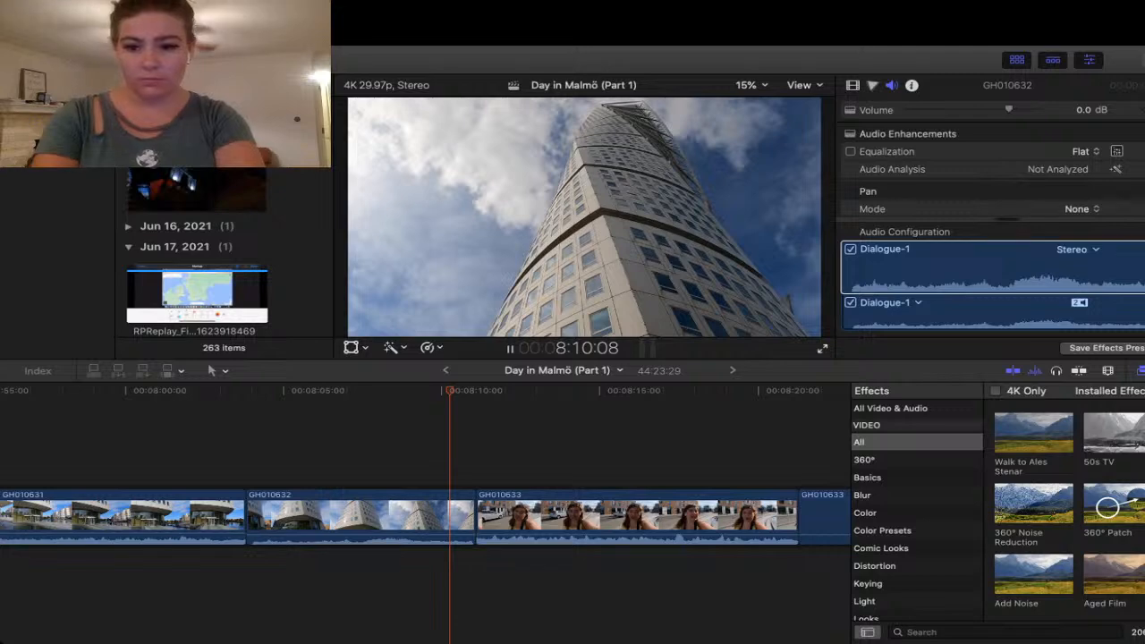
pyautogui.press('space')
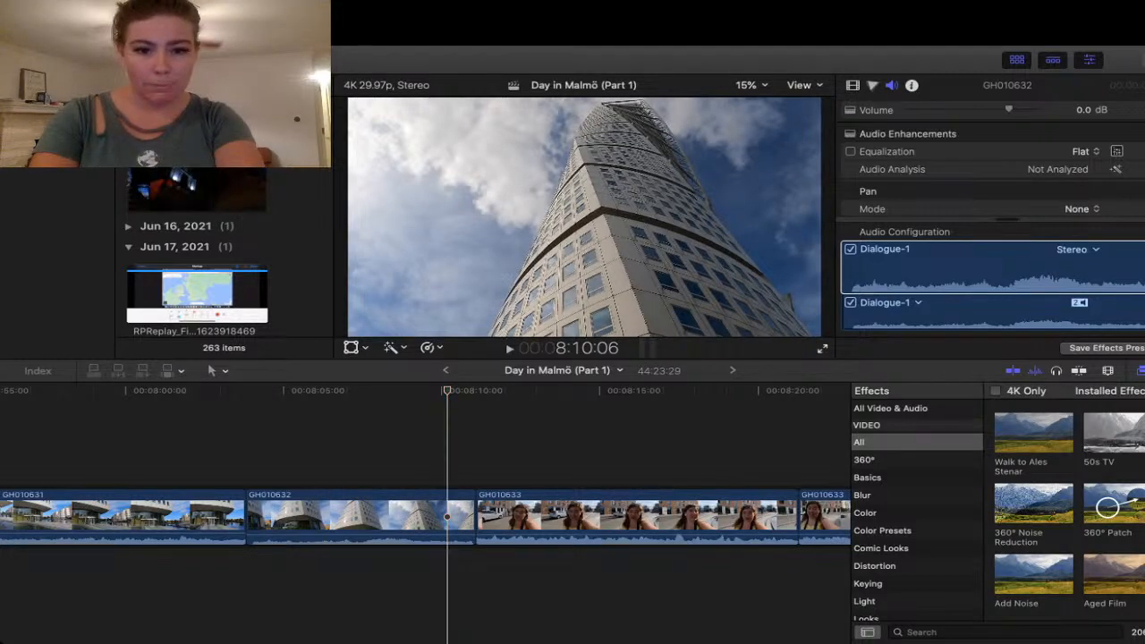
pyautogui.press('space')
pyautogui.press('space')
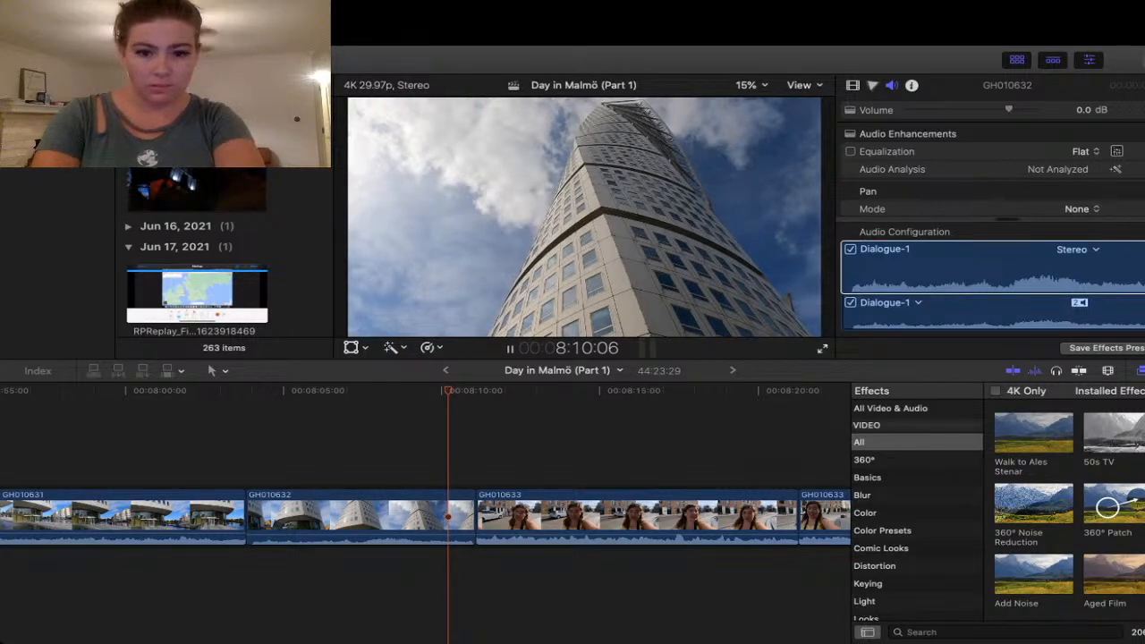
# - Look over the timeline from the GH010633 talking clips past the DJI drone clips to GH010640, checking the frame at 8:40:15
pyautogui.hscroll(3, 426, 514)
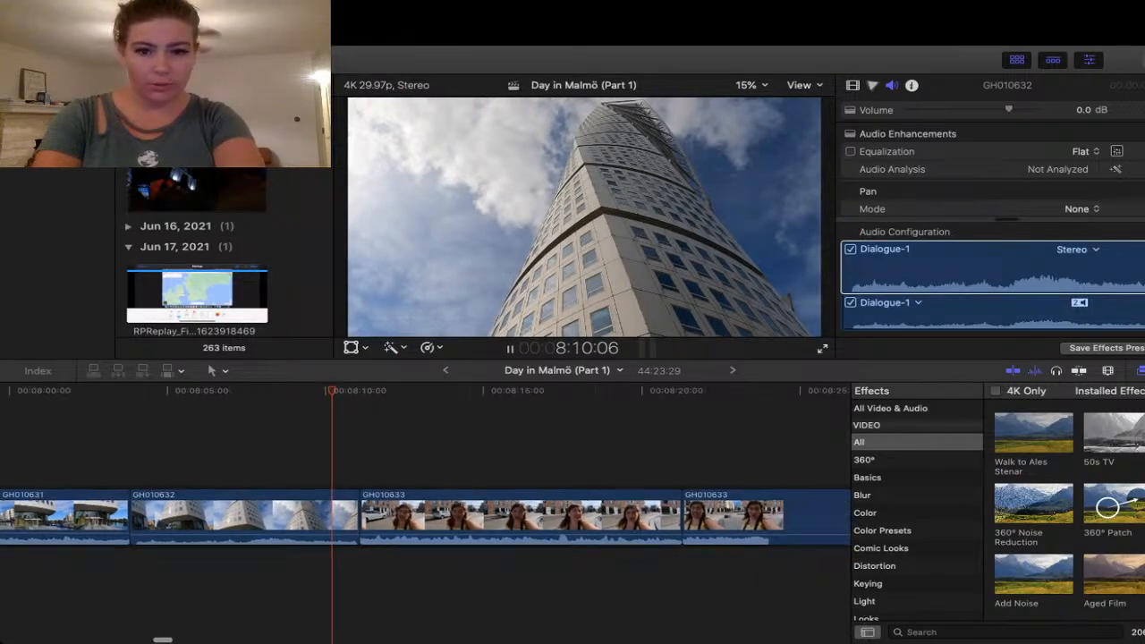
pyautogui.hscroll(3, 426, 515)
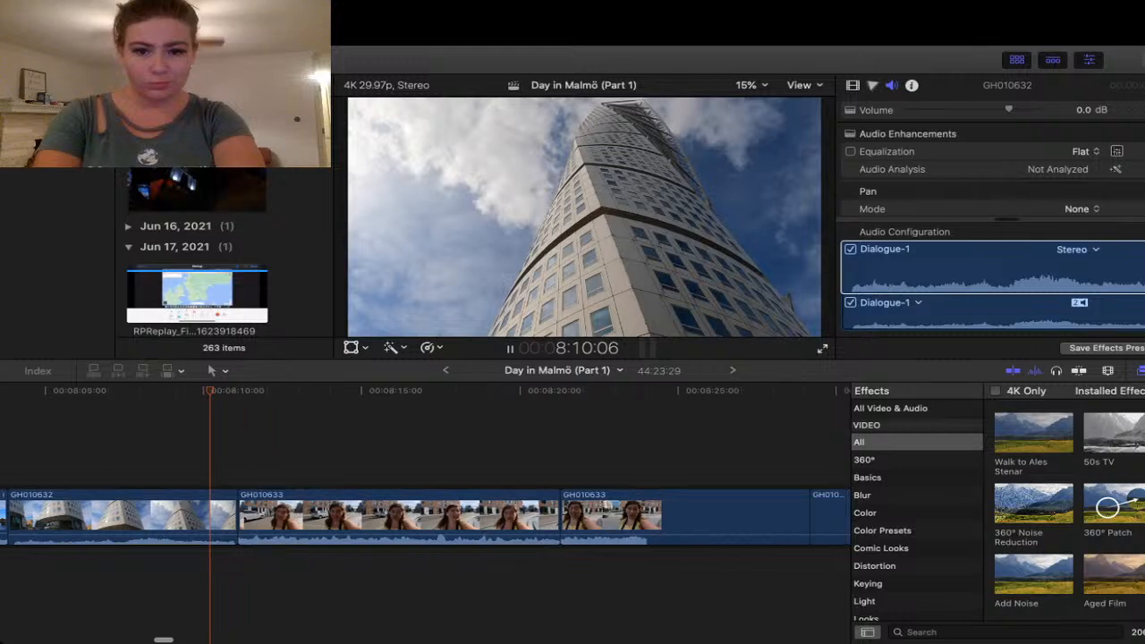
pyautogui.hscroll(4, 426, 514)
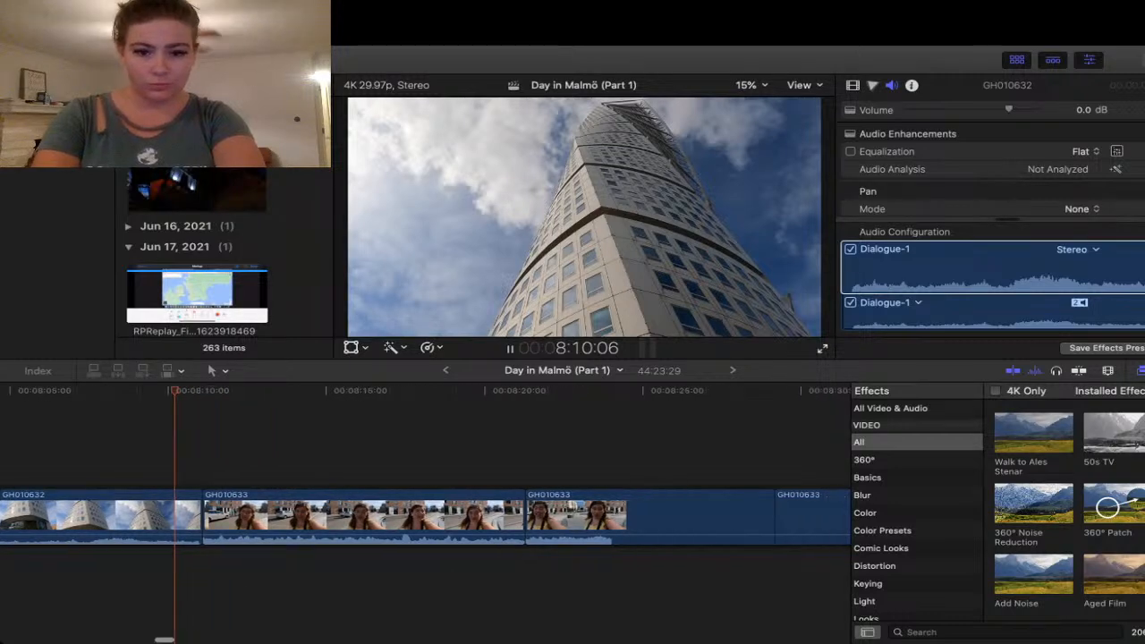
pyautogui.hscroll(6, 426, 515)
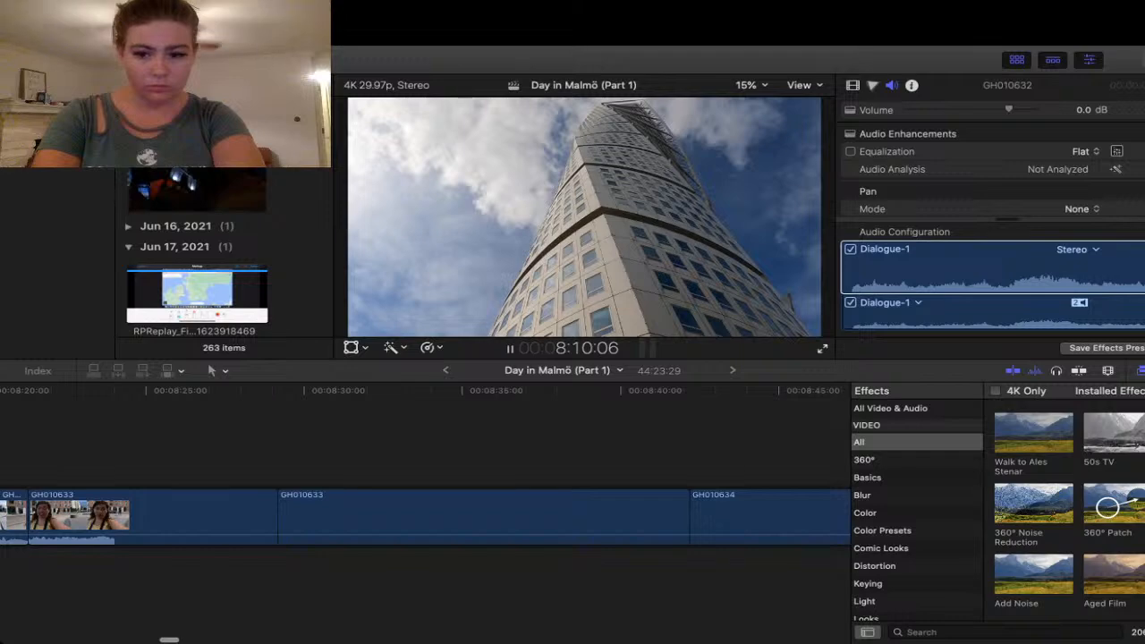
pyautogui.hscroll(4, 426, 514)
pyautogui.click(414, 391)
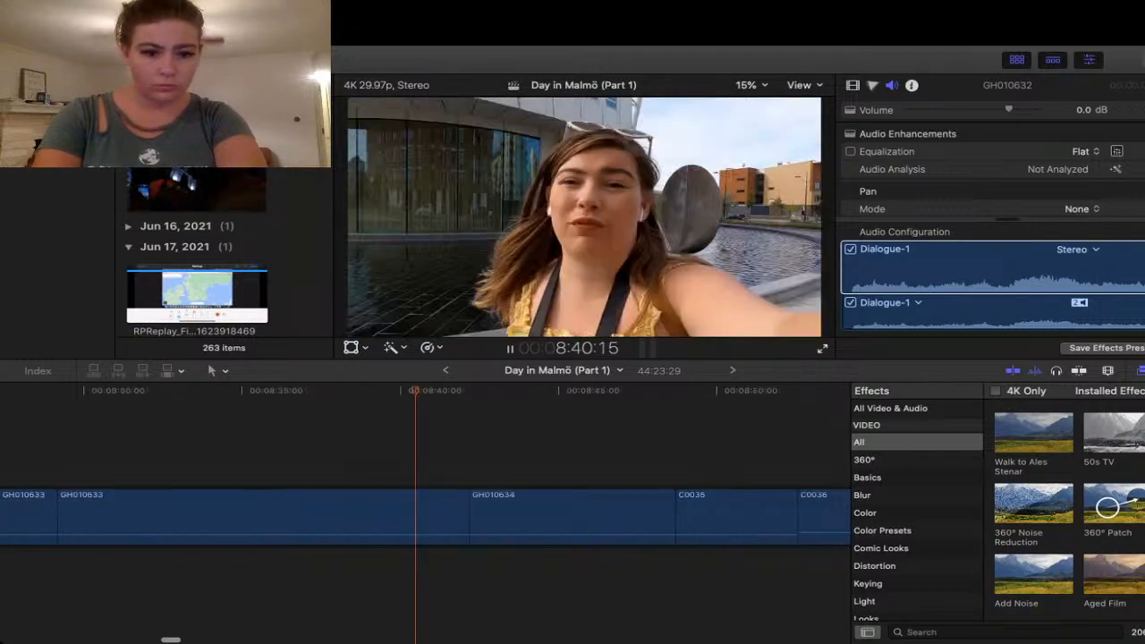
pyautogui.hscroll(8, 426, 514)
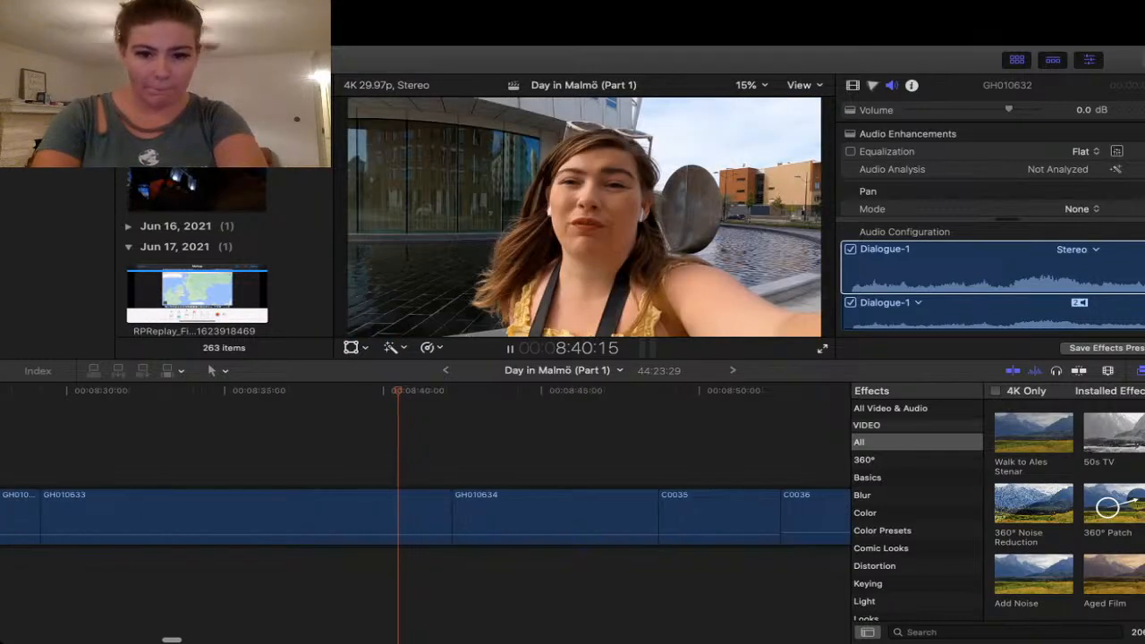
pyautogui.hscroll(12, 426, 515)
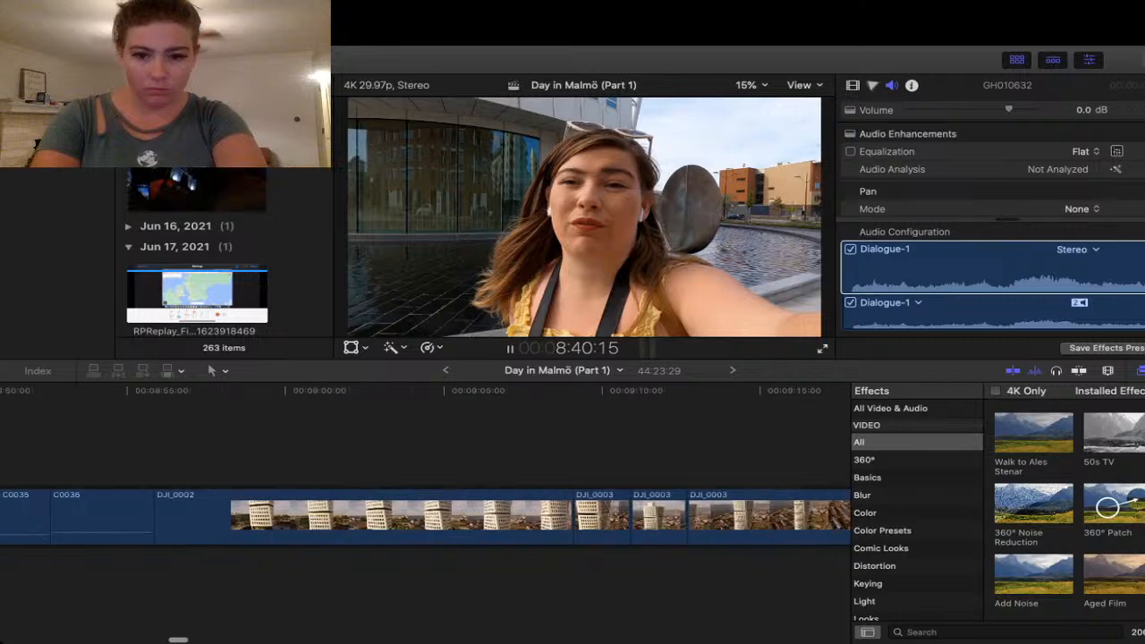
pyautogui.hscroll(5, 426, 515)
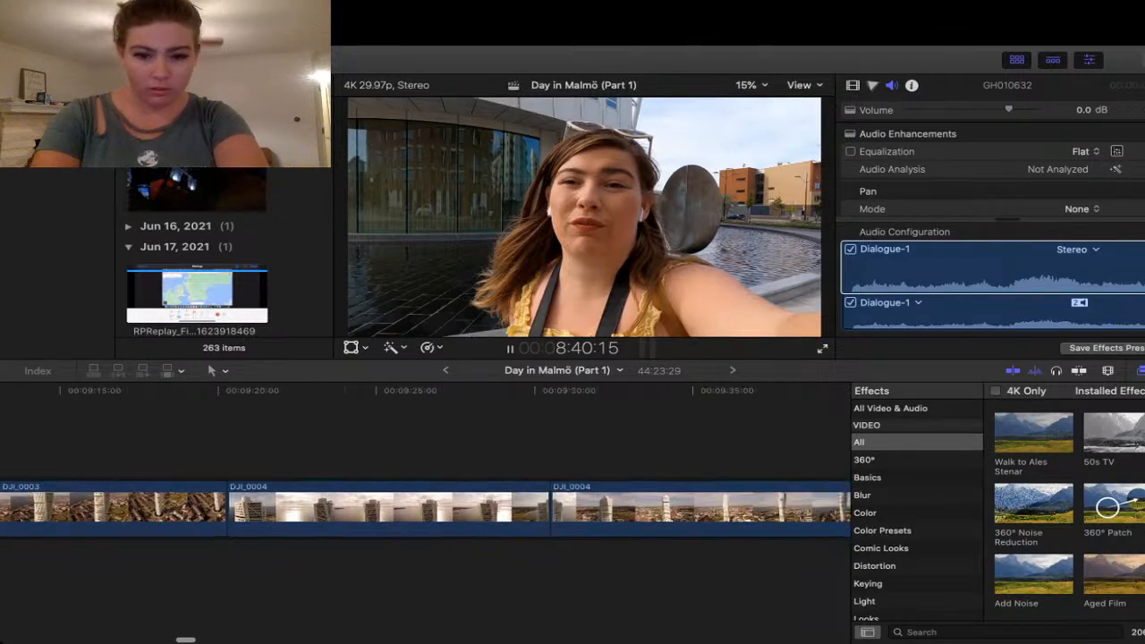
pyautogui.hscroll(14, 426, 514)
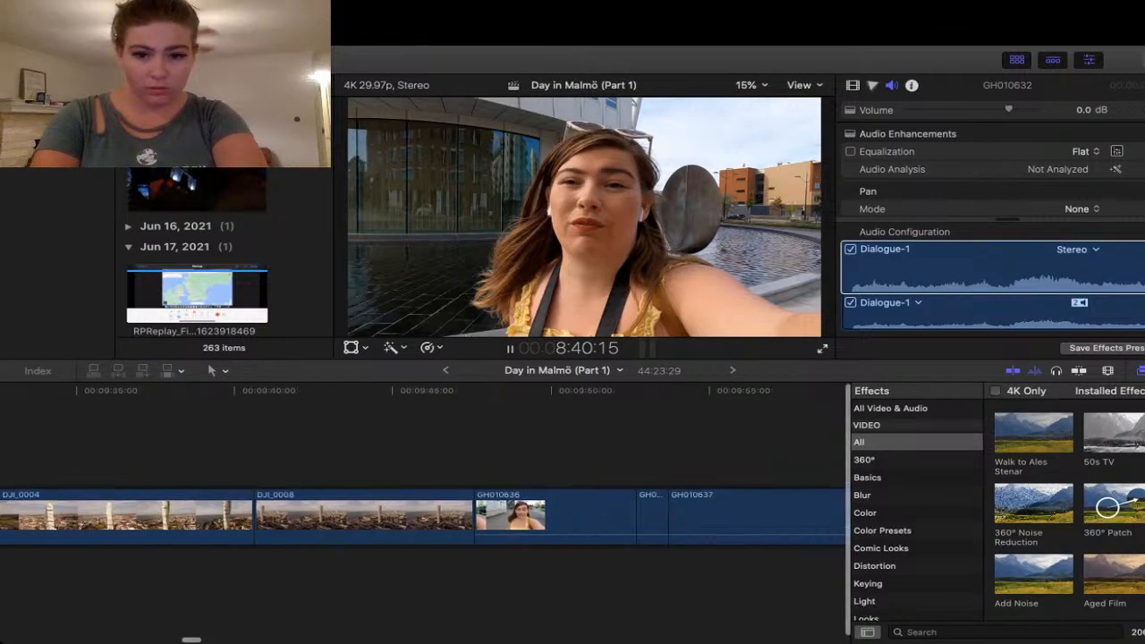
pyautogui.hscroll(10, 426, 514)
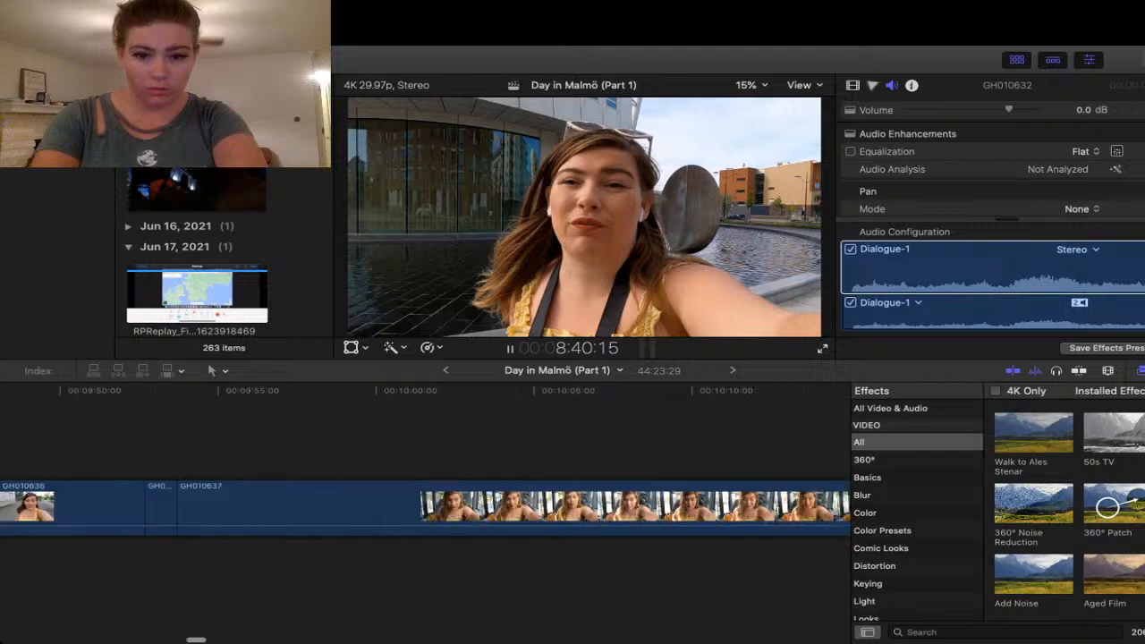
pyautogui.hscroll(16, 426, 514)
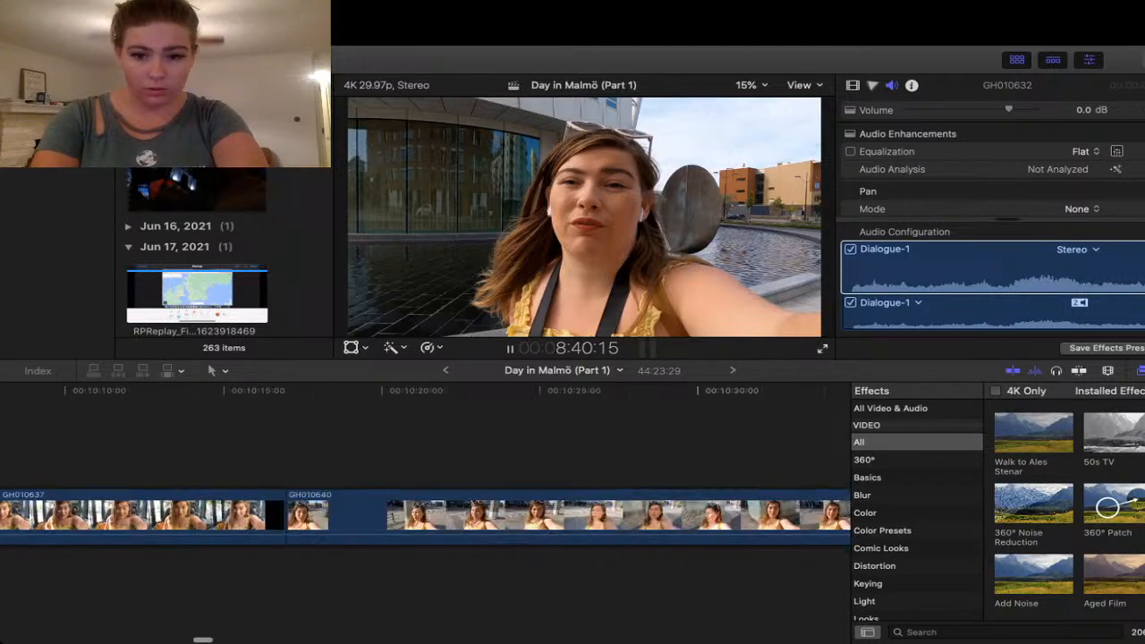
pyautogui.hscroll(-20, 426, 514)
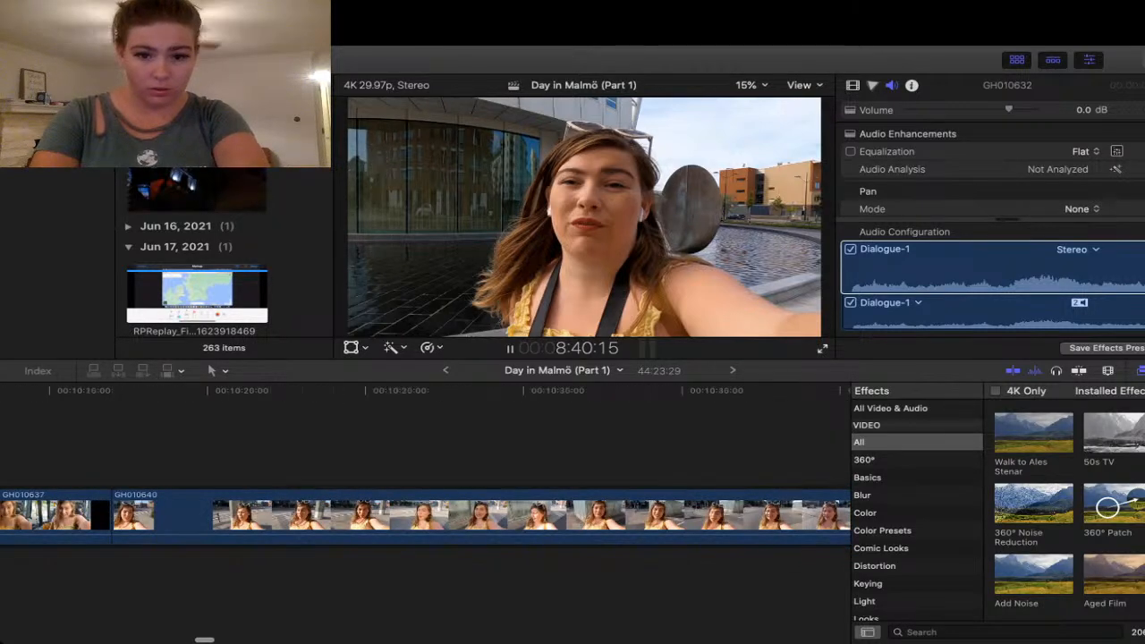
pyautogui.hscroll(-12, 426, 510)
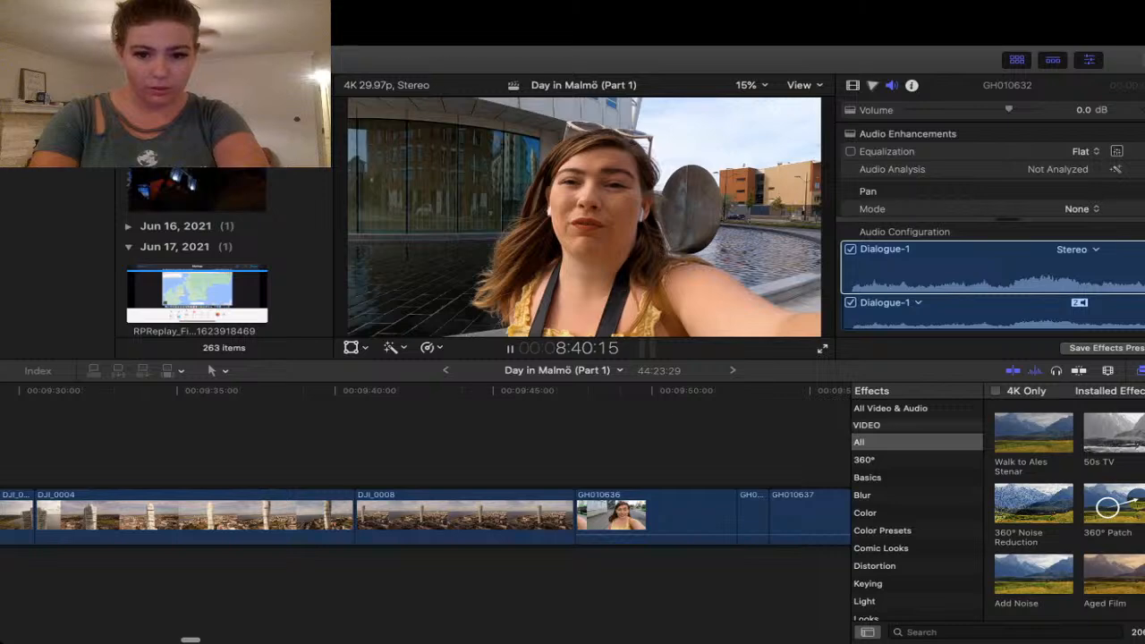
# - Play the cut from the DJI_0008 drone clip into the first GH010636 talking clip, starting at 9:46:26
pyautogui.click(549, 447)
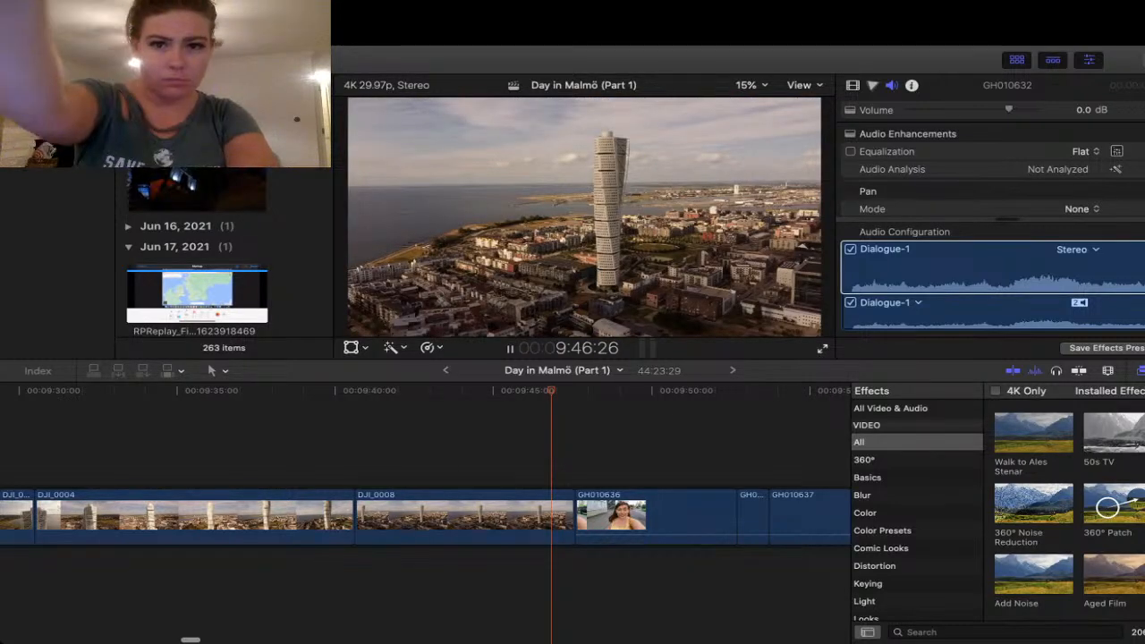
pyautogui.press('space')
pyautogui.press('space')
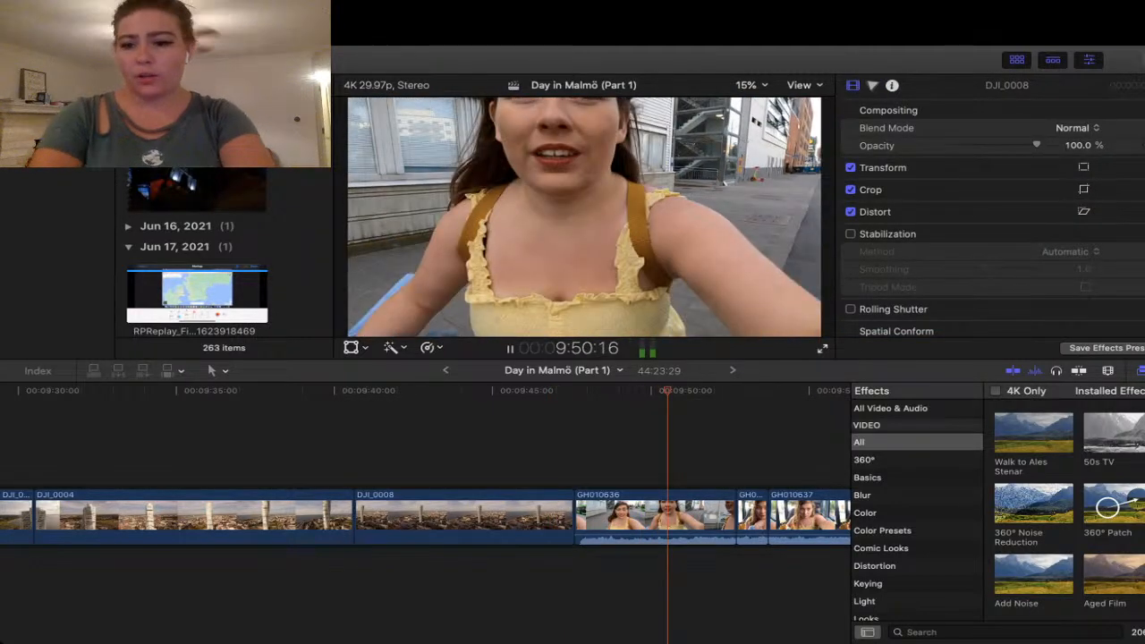
pyautogui.press('space')
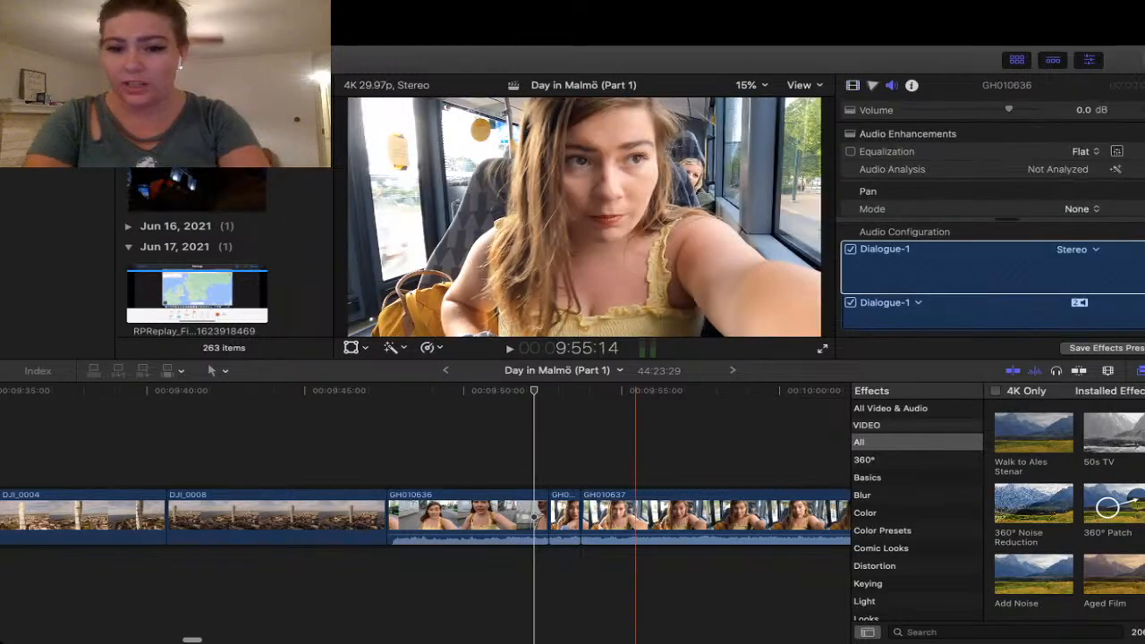
# - Skim the long GH010637 bus clip and its cut into the GH010640 street clip, up to about 10:23
pyautogui.hscroll(5, 627, 447)
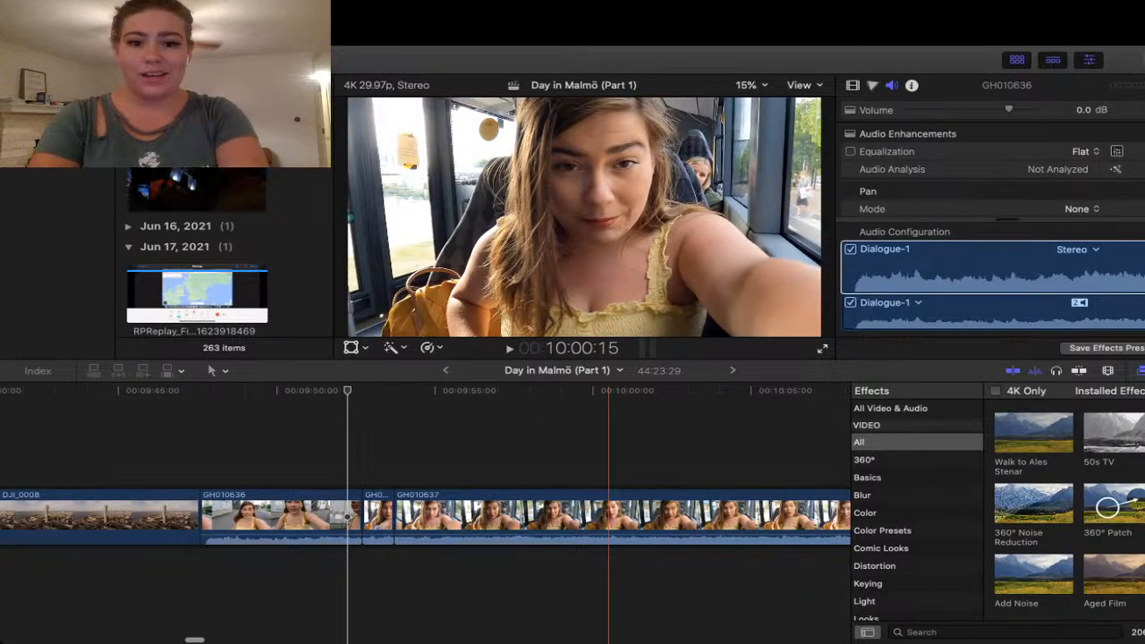
pyautogui.hscroll(8, 537, 448)
pyautogui.hscroll(5, 367, 519)
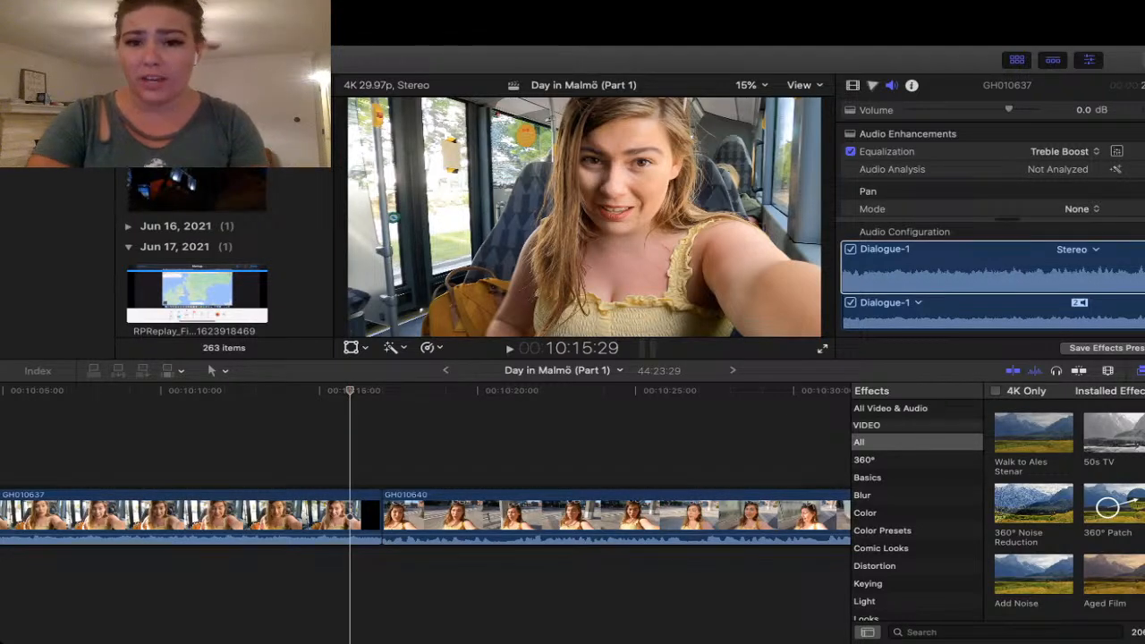
pyautogui.click(330, 429)
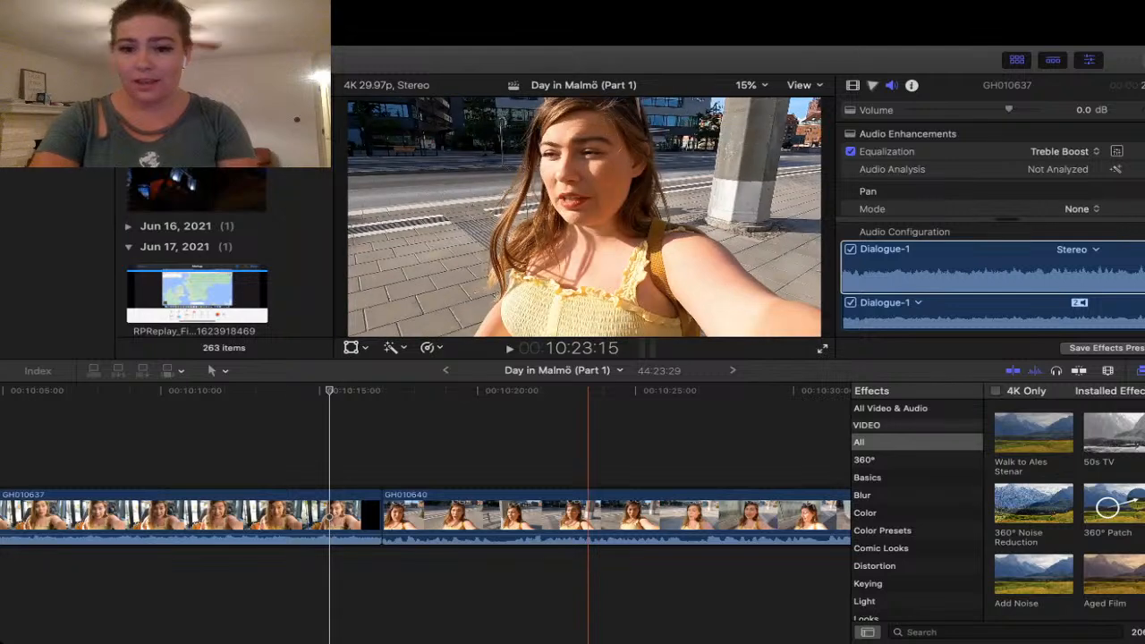
pyautogui.hscroll(-4, 588, 448)
pyautogui.hscroll(-6, 588, 447)
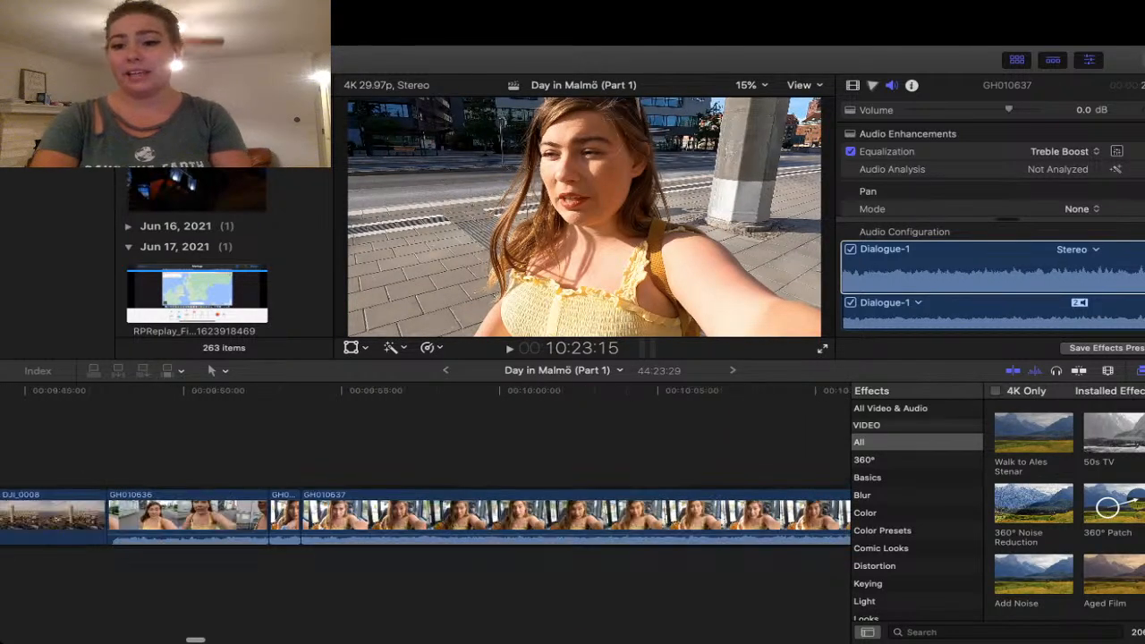
# - Replay the end of the first GH010636 clip from 9:52:01 and on into the GH010637 bus clip, to 9:58:22
pyautogui.click(283, 429)
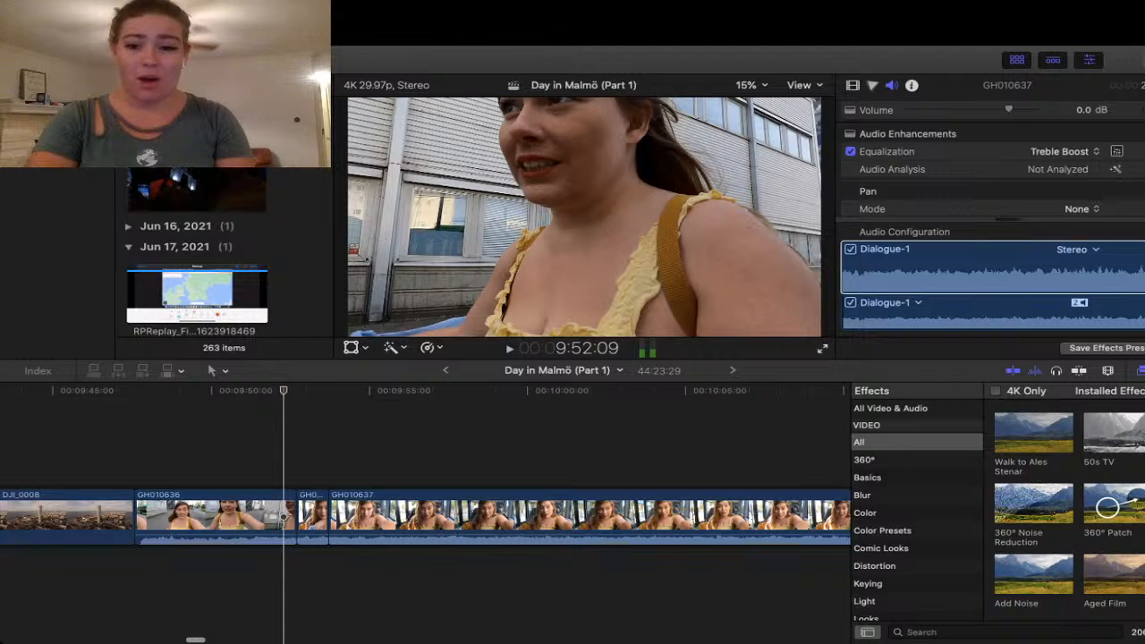
pyautogui.click(276, 430)
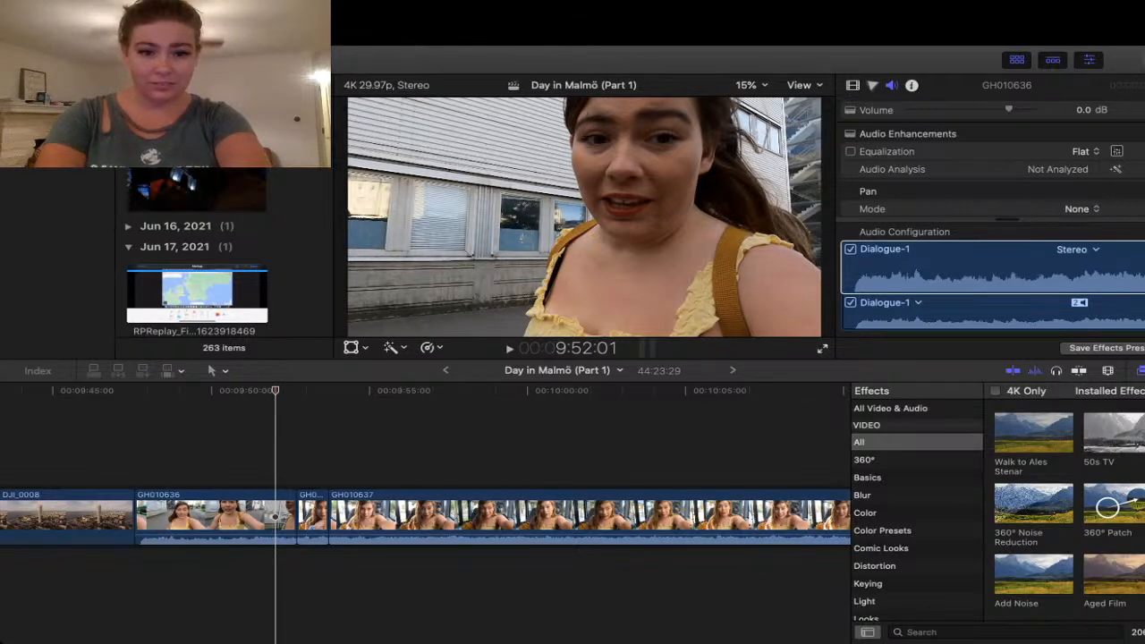
pyautogui.press('space')
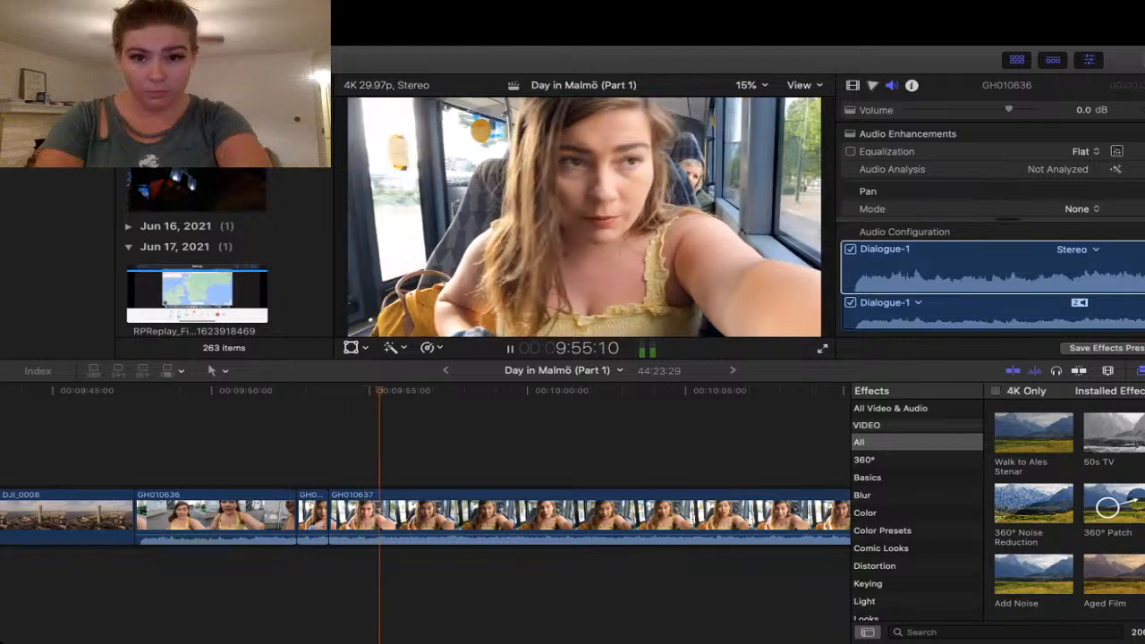
pyautogui.hscroll(3, 425, 515)
pyautogui.hscroll(2, 425, 514)
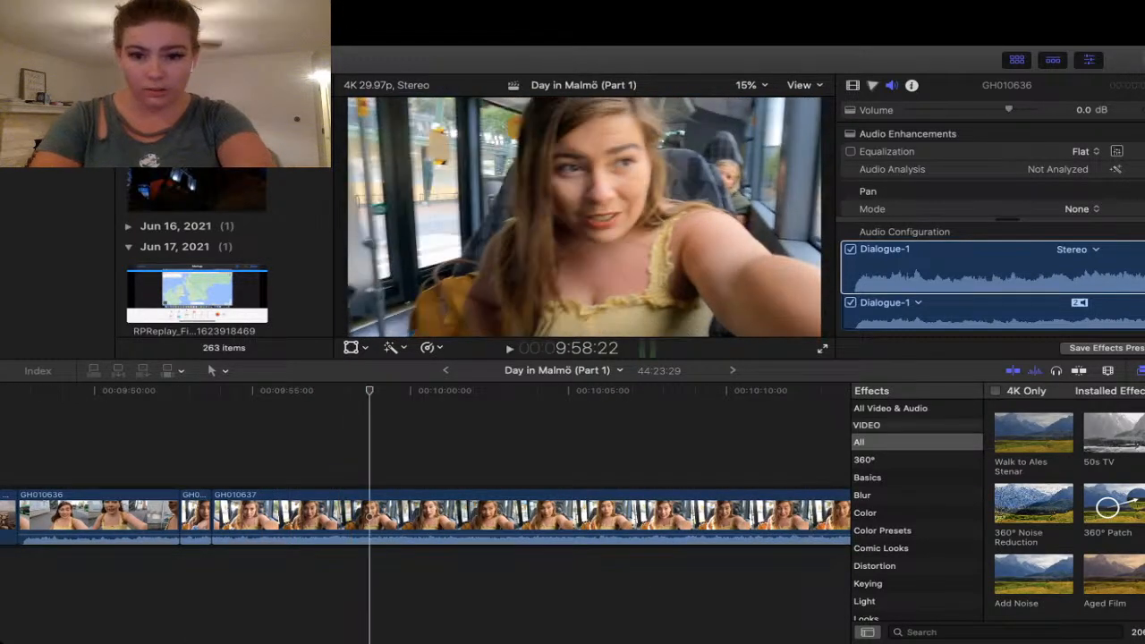
pyautogui.press('space')
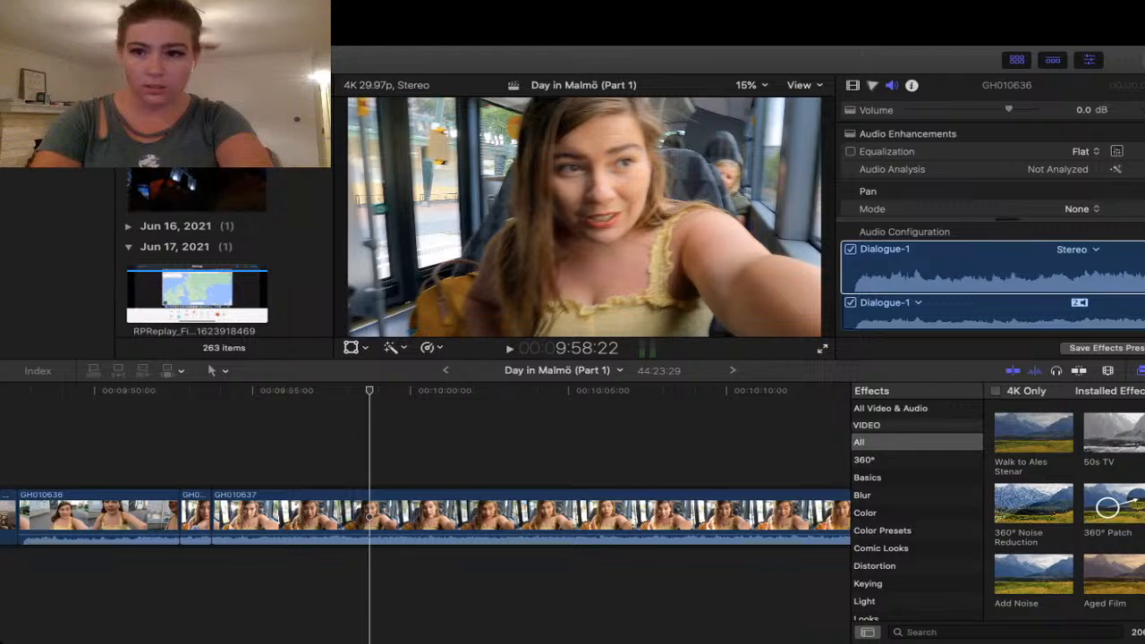
# - Change the GH010637 bus clip's equalization to Voice Enhance and raise its volume to 5.6 dB
pyautogui.click(477, 515)
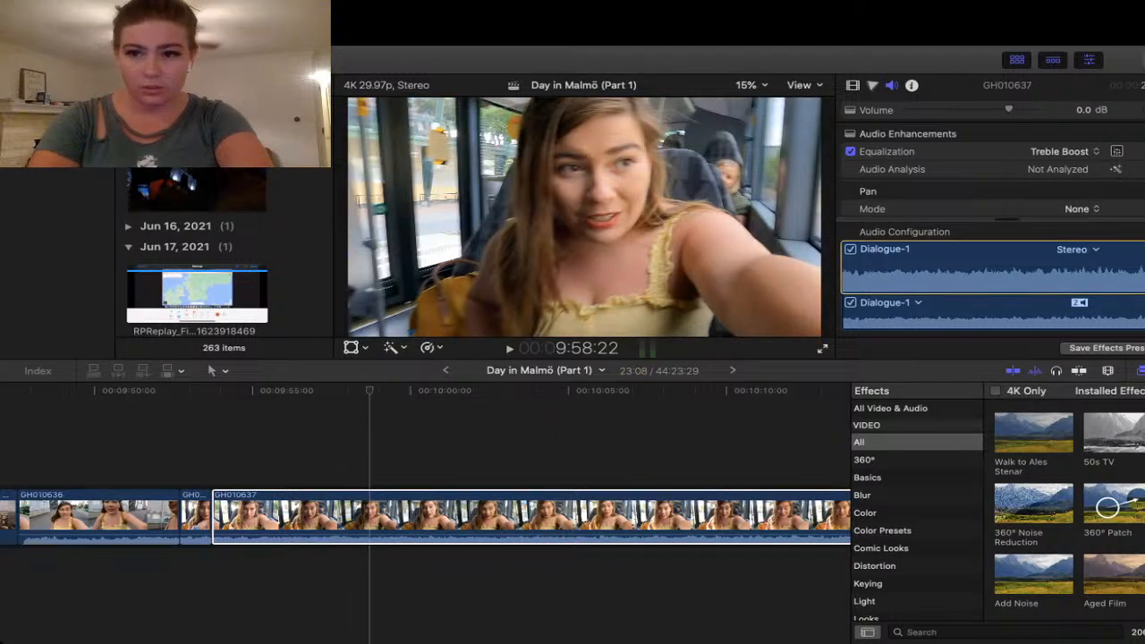
pyautogui.click(1060, 151)
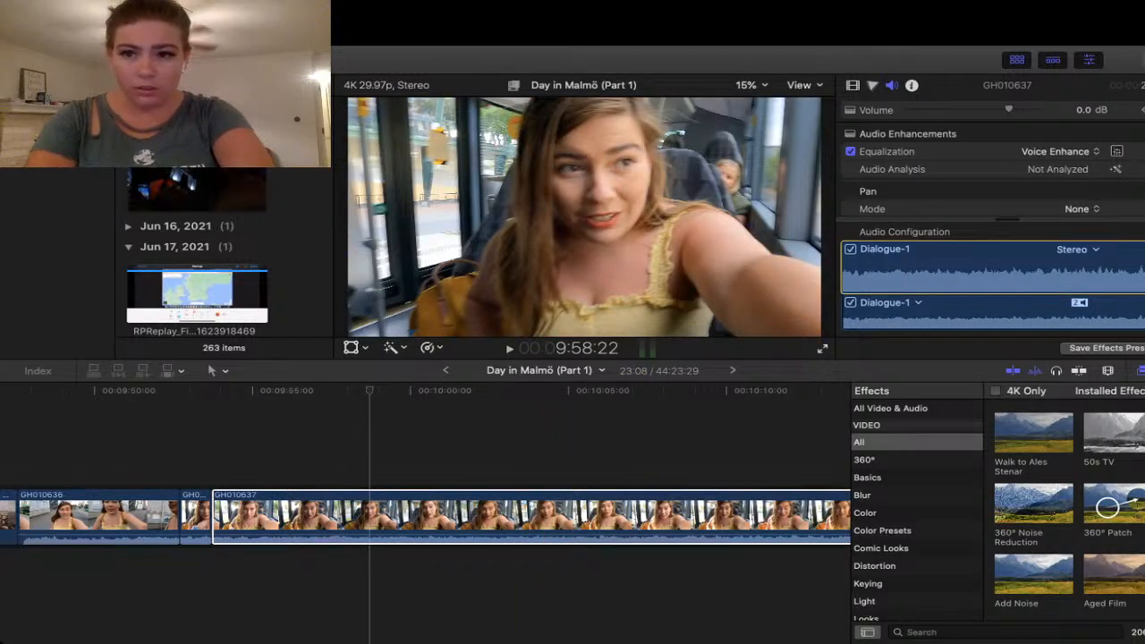
pyautogui.moveTo(1010, 109); pyautogui.dragTo(1023, 109)
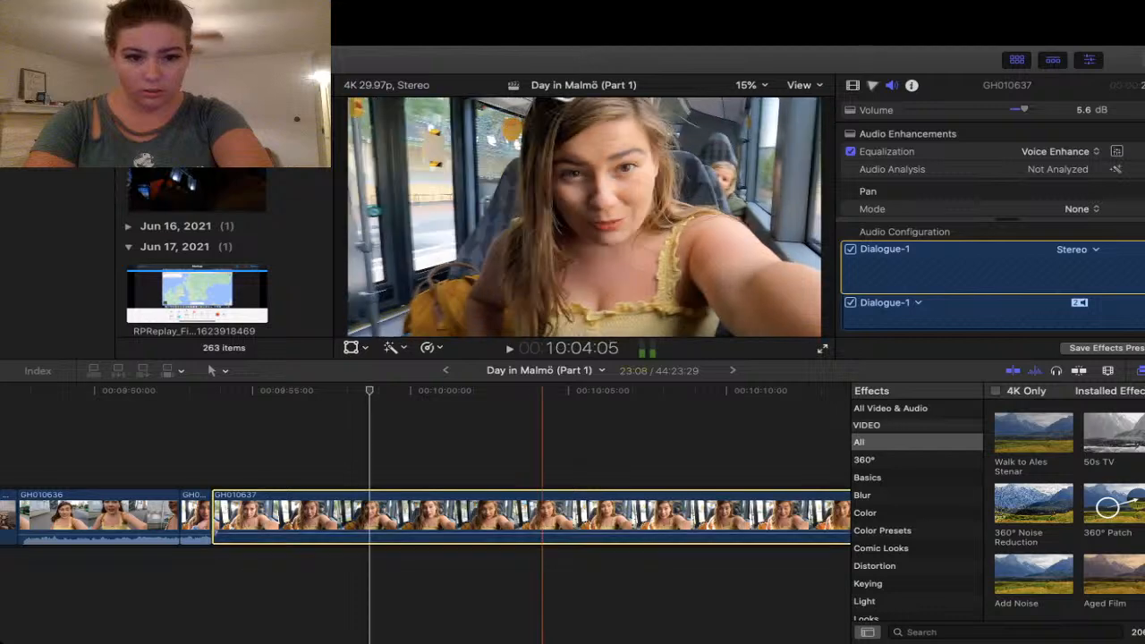
# - Replay the short GH010637 clip from 9:53:12 and on through the long bus clip into the GH010640 street clip
pyautogui.click(200, 572)
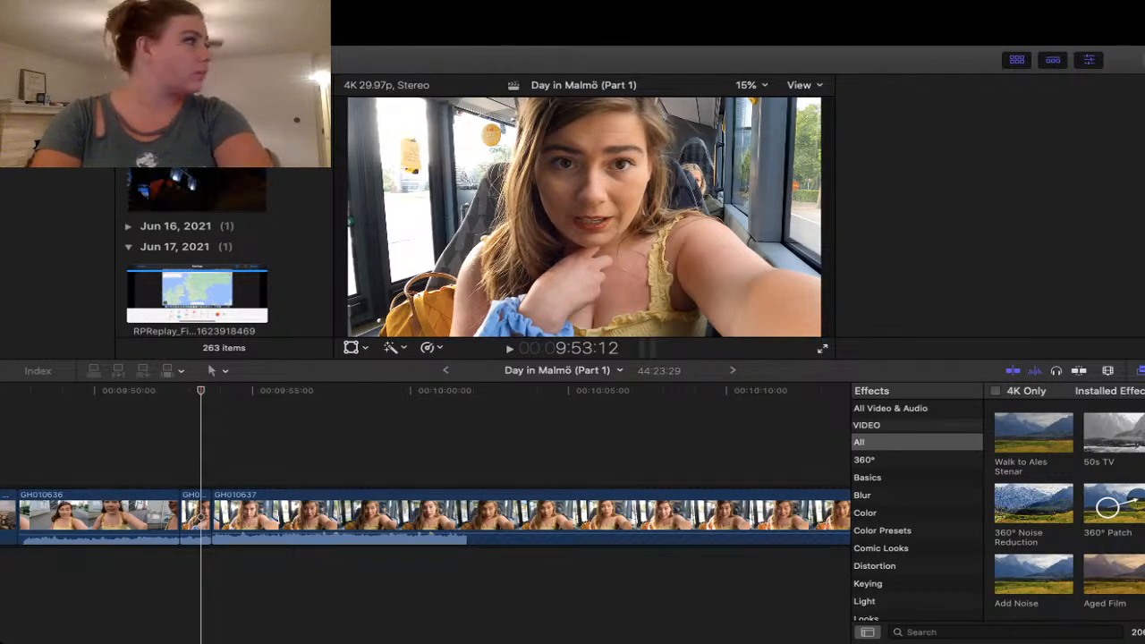
pyautogui.press('space')
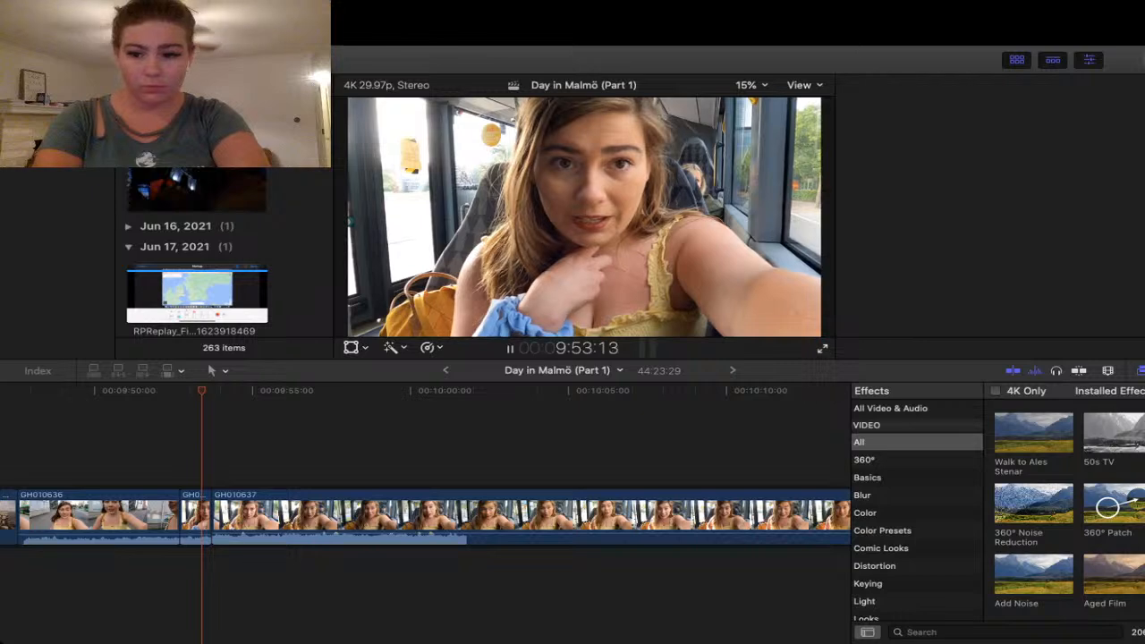
pyautogui.press('space')
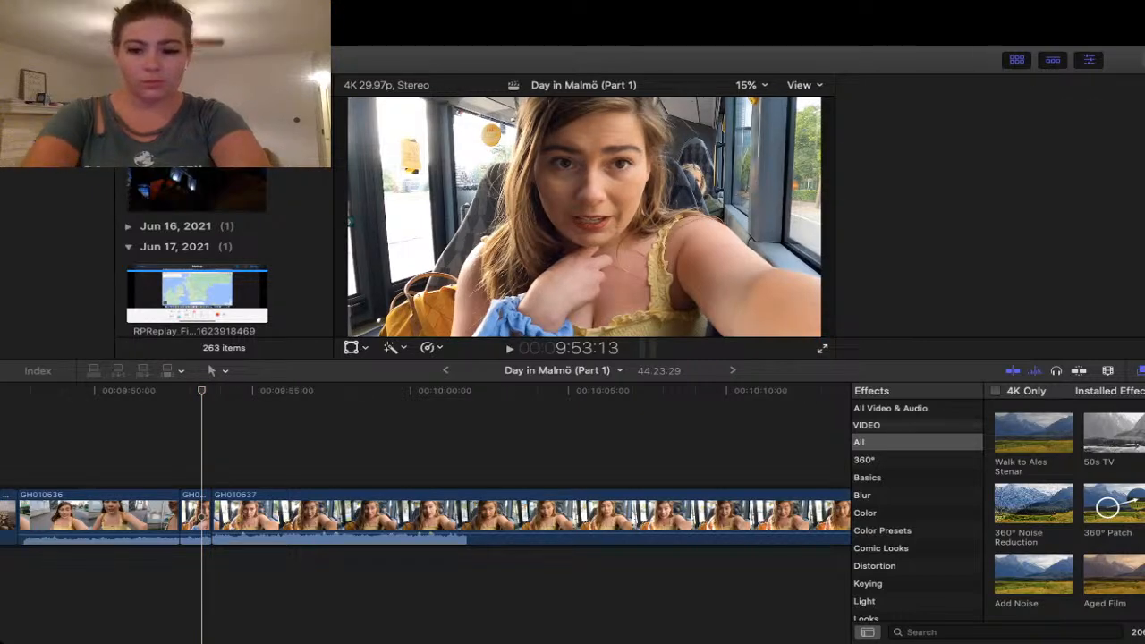
pyautogui.press('super+4')
pyautogui.press('space')
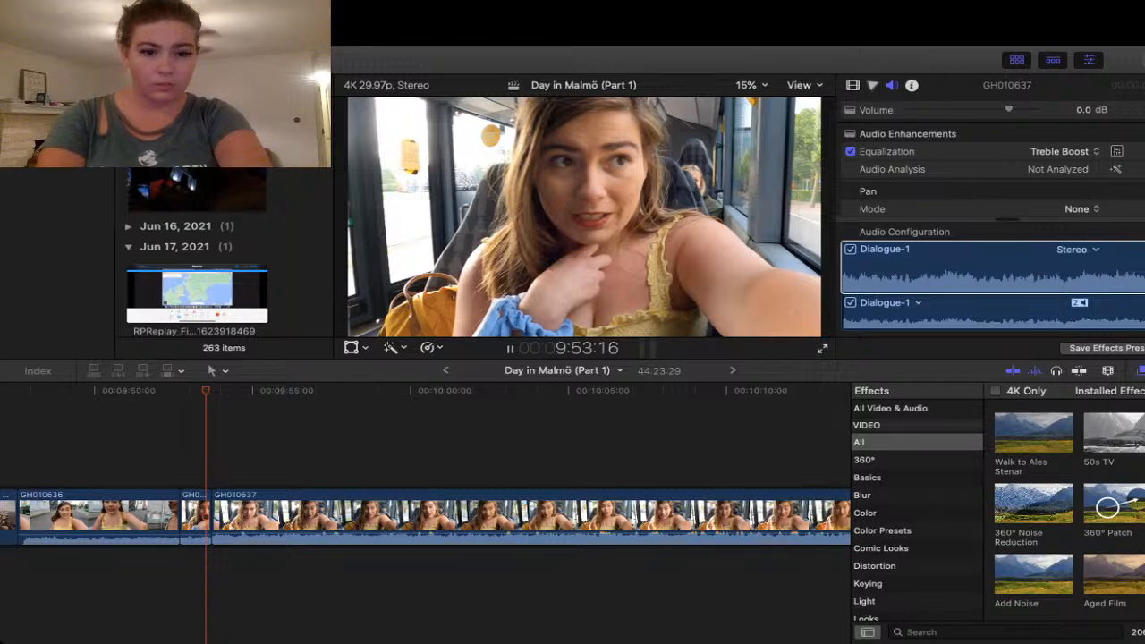
pyautogui.press('space')
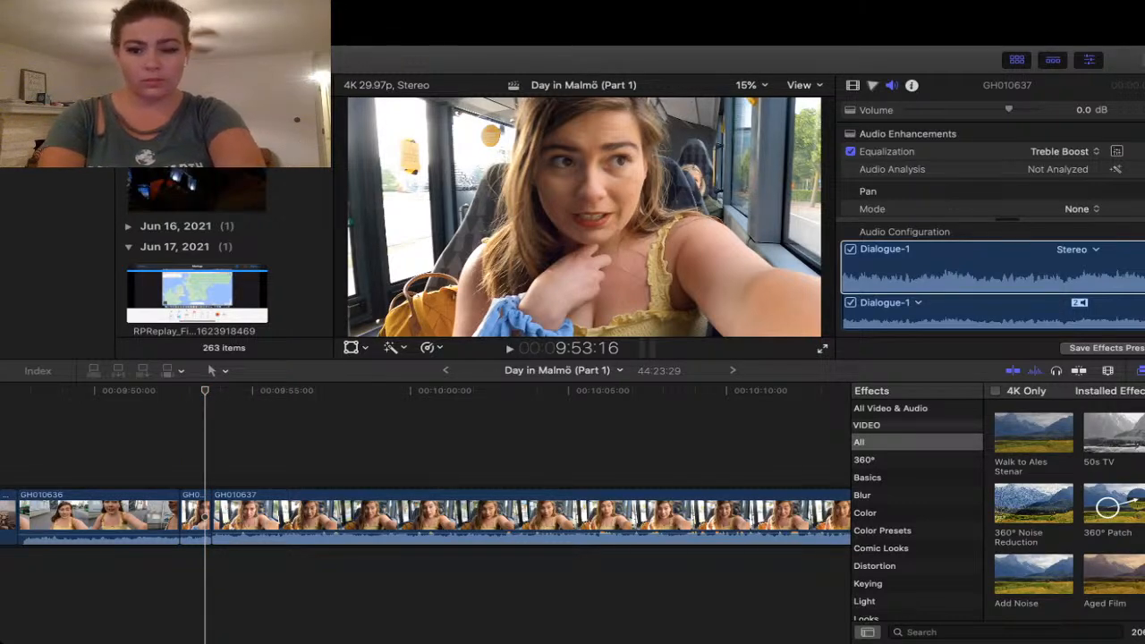
pyautogui.press('space')
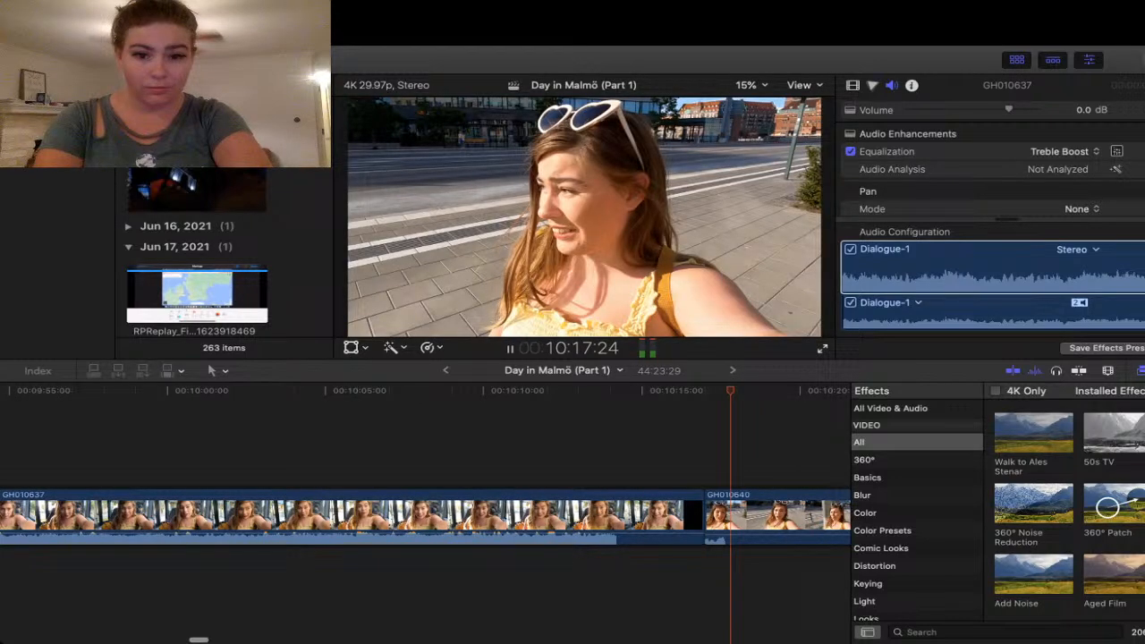
# - Change the GH010640 street clip's equalization to Voice Enhance and raise its volume to 4.8 dB
pyautogui.click(627, 516)
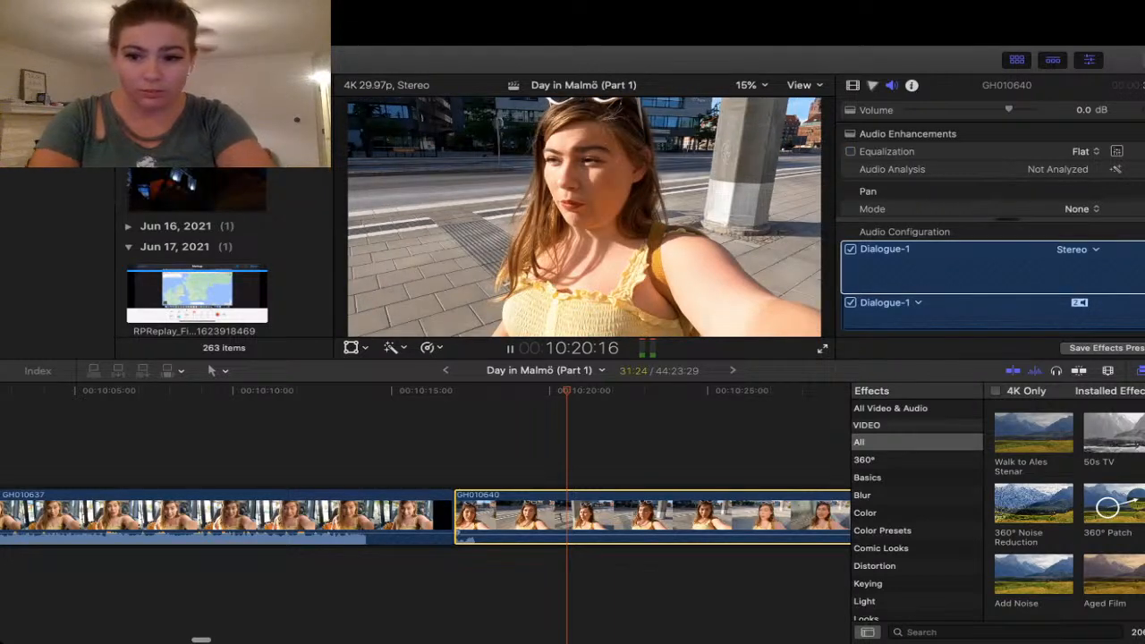
pyautogui.press('space')
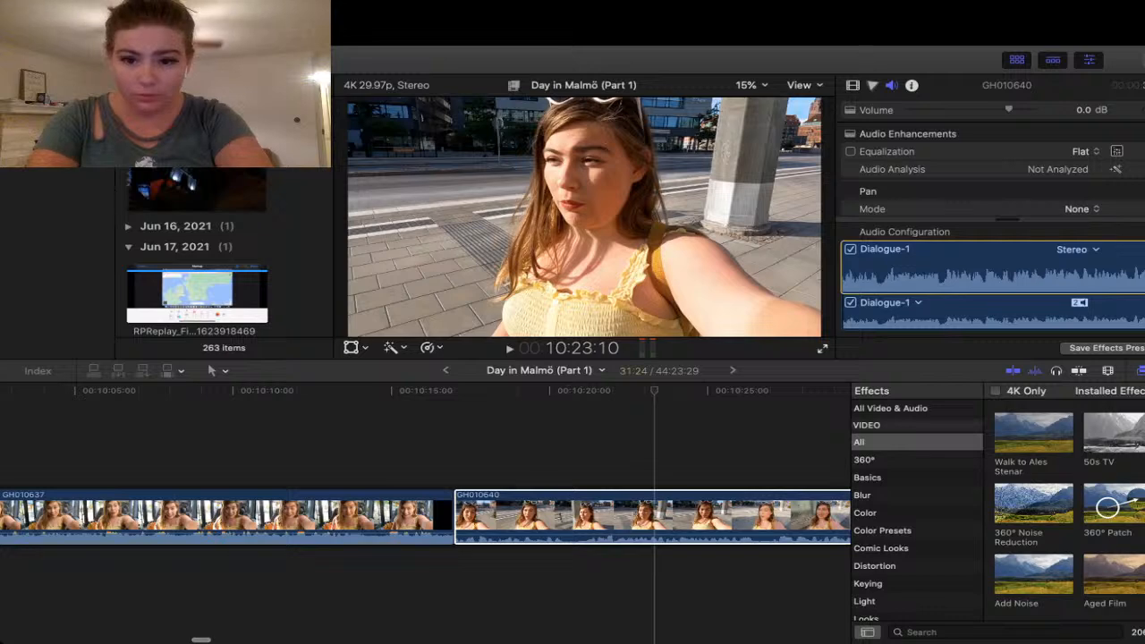
pyautogui.click(1065, 168)
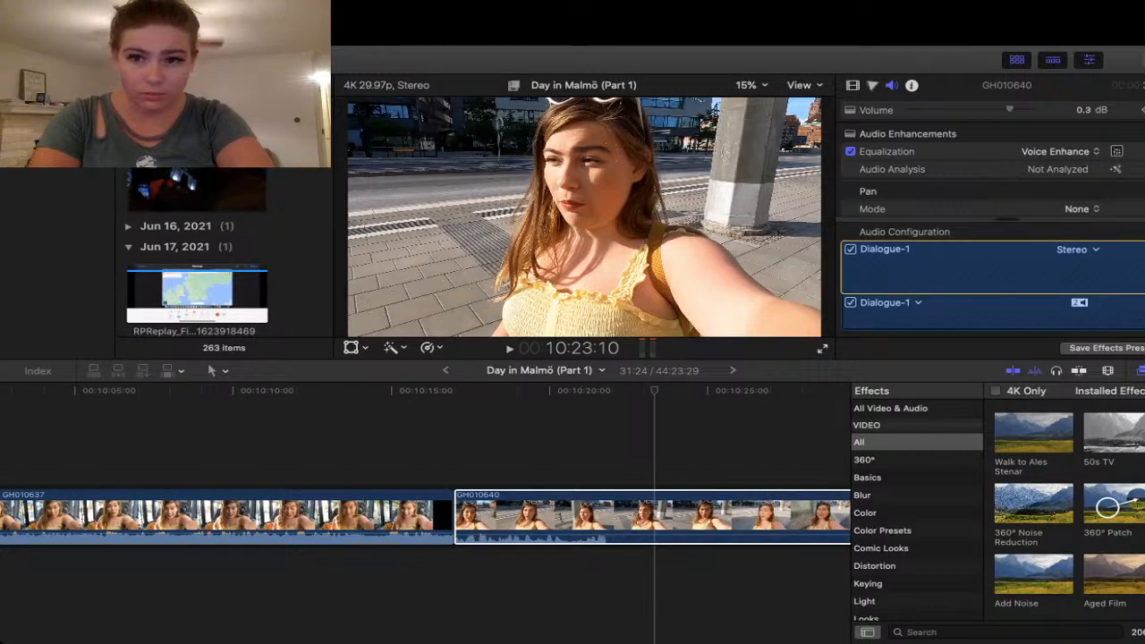
pyautogui.moveTo(1009, 109); pyautogui.dragTo(1023, 109)
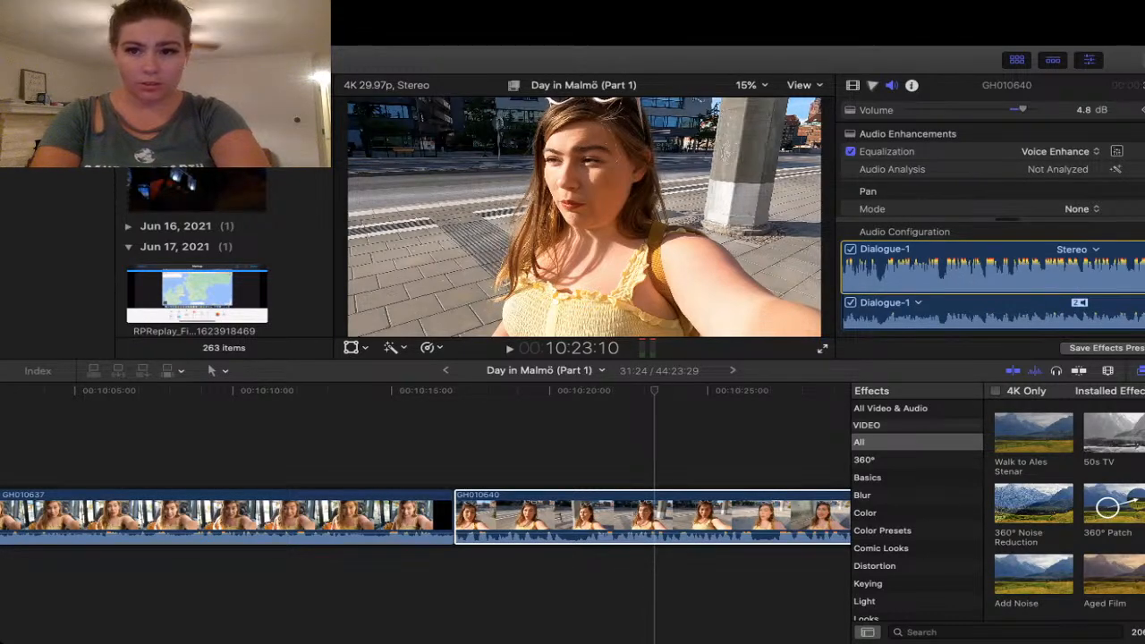
pyautogui.moveTo(1023, 109); pyautogui.dragTo(1023, 109)
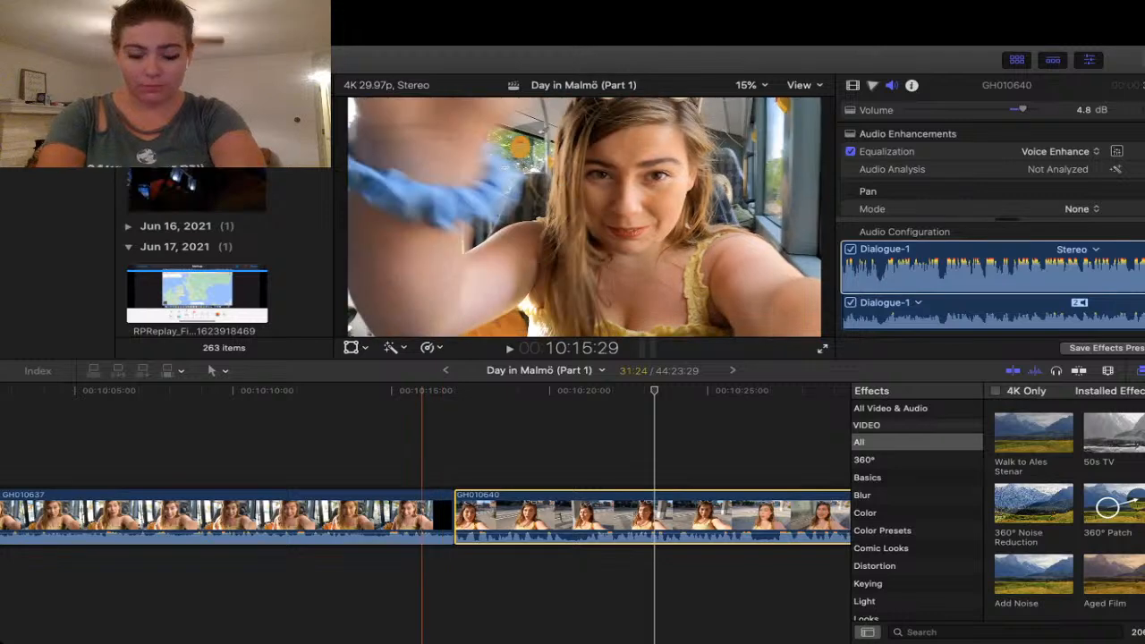
# - Split the end of the GH010637 bus clip around 10:16:14 and delete the two nine-frame pieces before the GH010640 clip
pyautogui.click(382, 450)
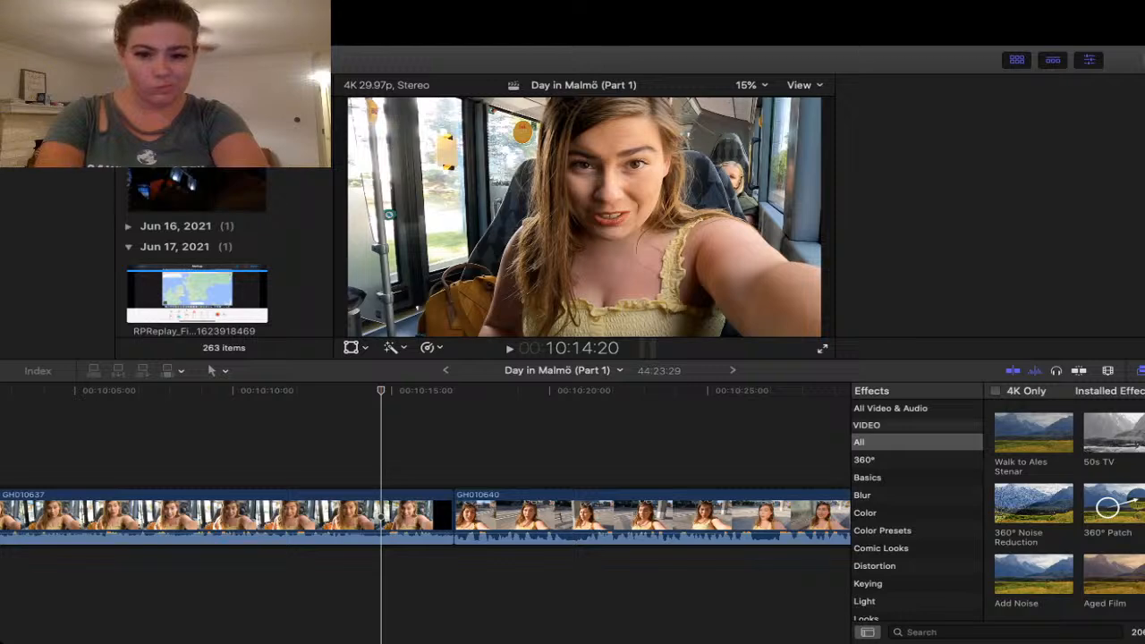
pyautogui.press('space')
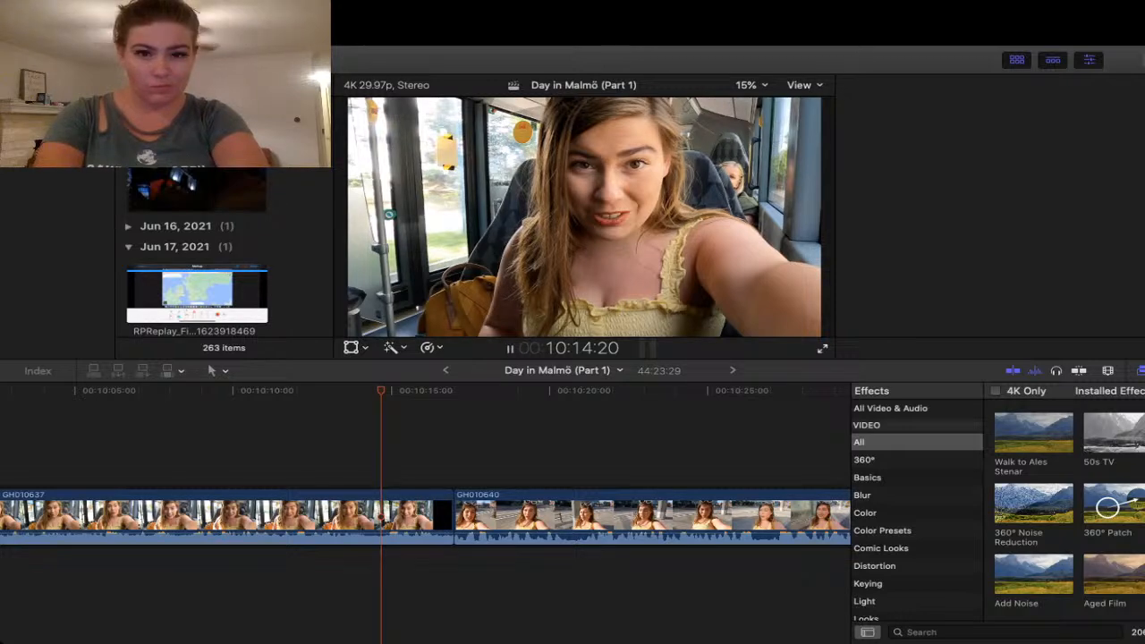
pyautogui.press('super+4')
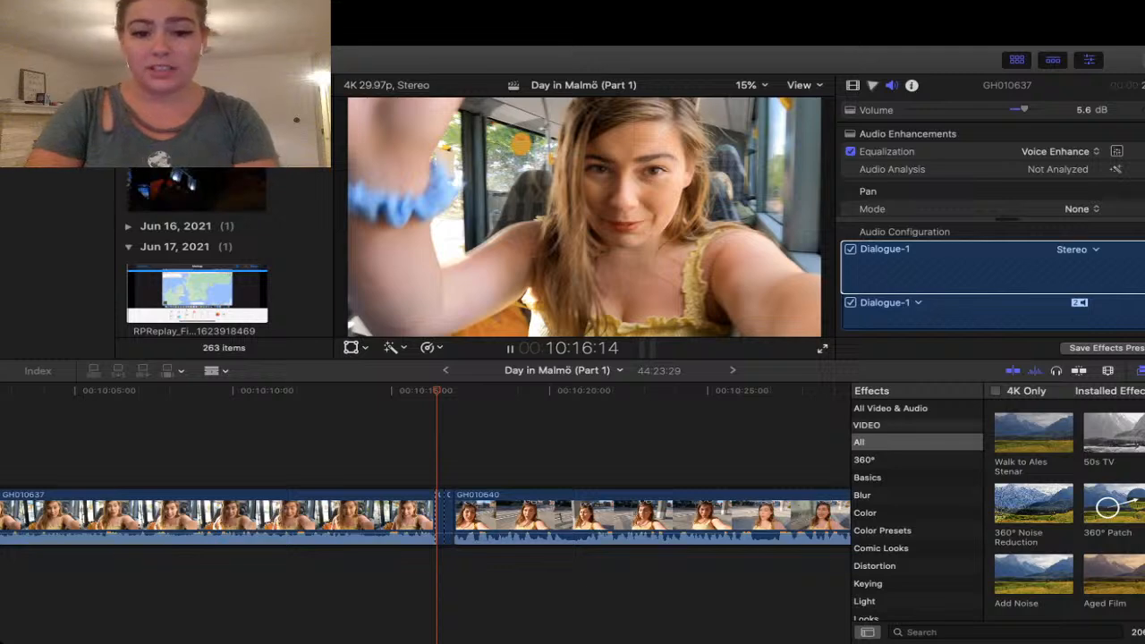
pyautogui.press('a')
pyautogui.click(450, 517)
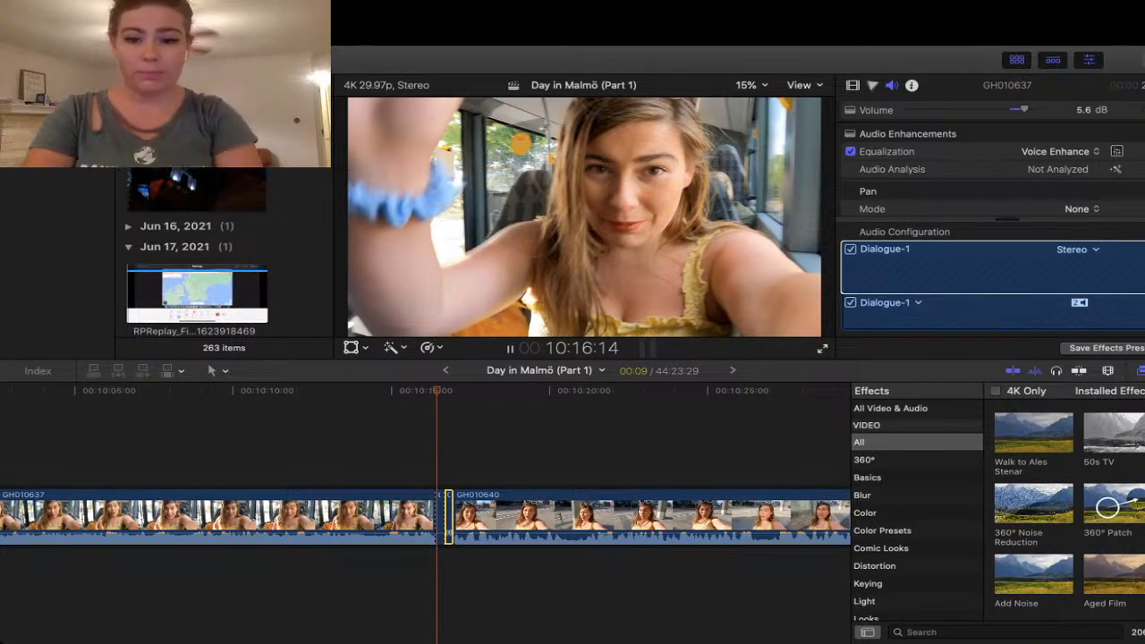
pyautogui.press('Delete')
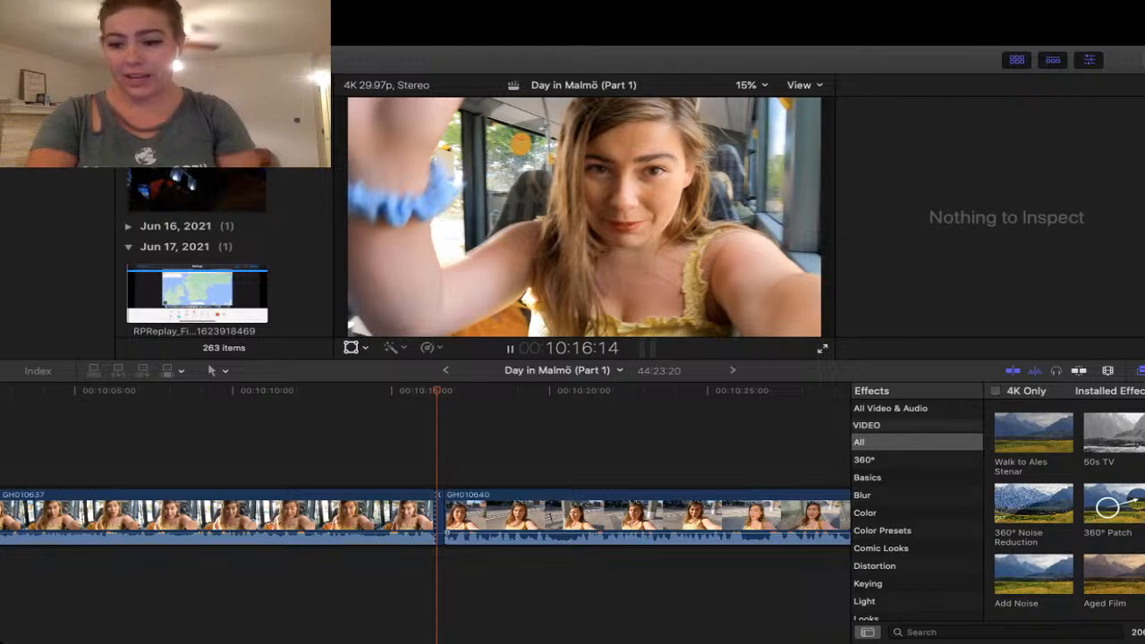
pyautogui.click(440, 517)
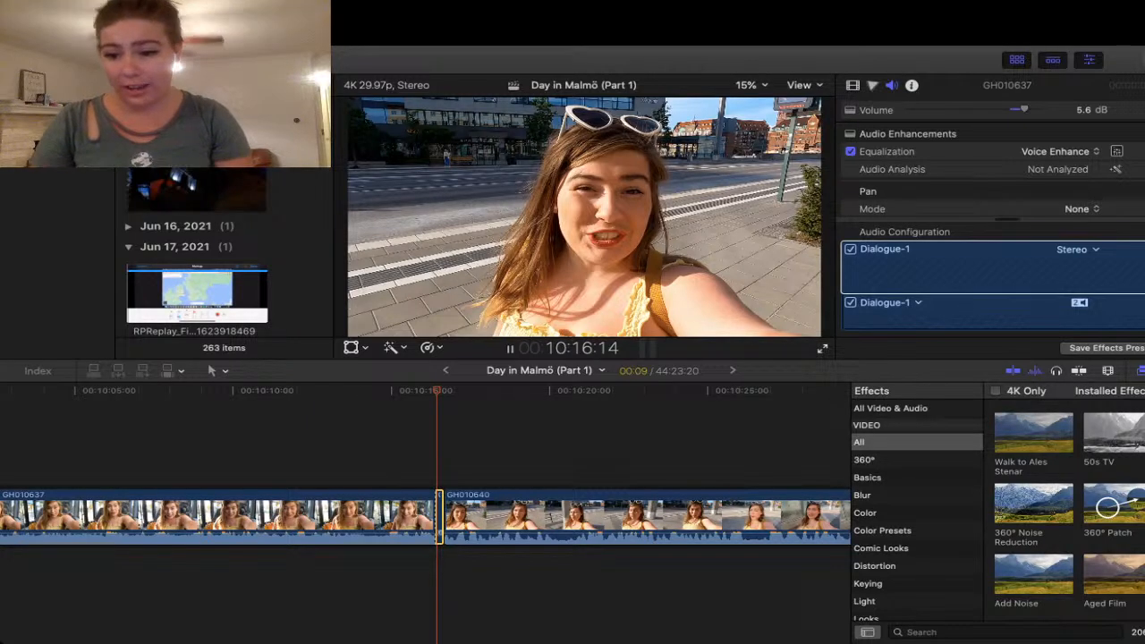
pyautogui.press('Delete')
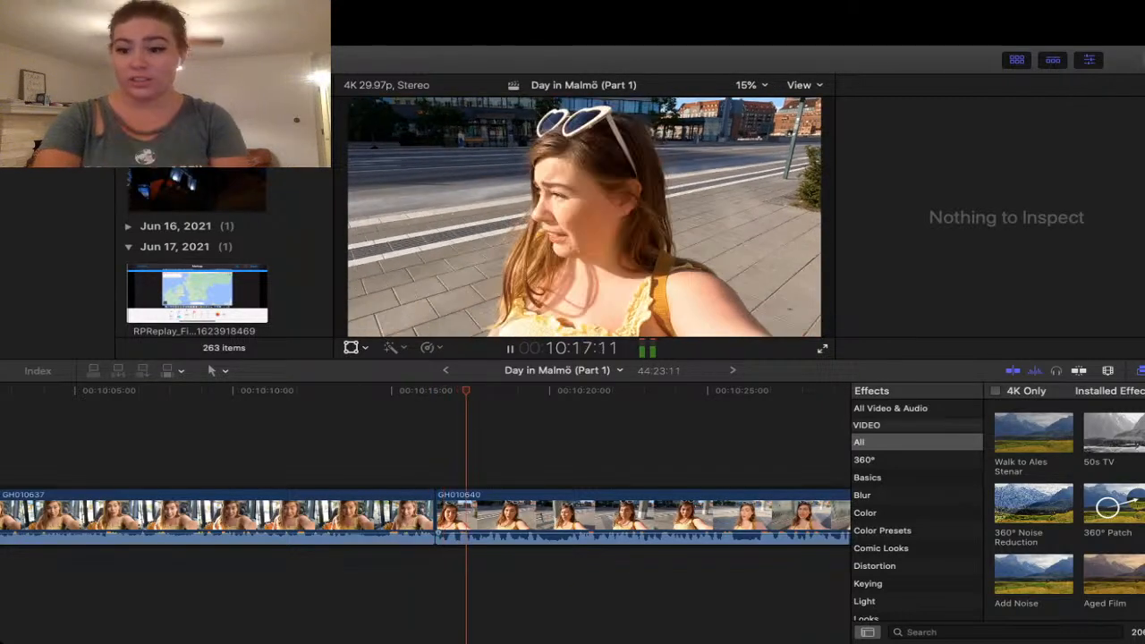
# - Step back frame by frame near the end of the GH010637 bus clip, from 10:15:17 to 10:15:01
pyautogui.press('space')
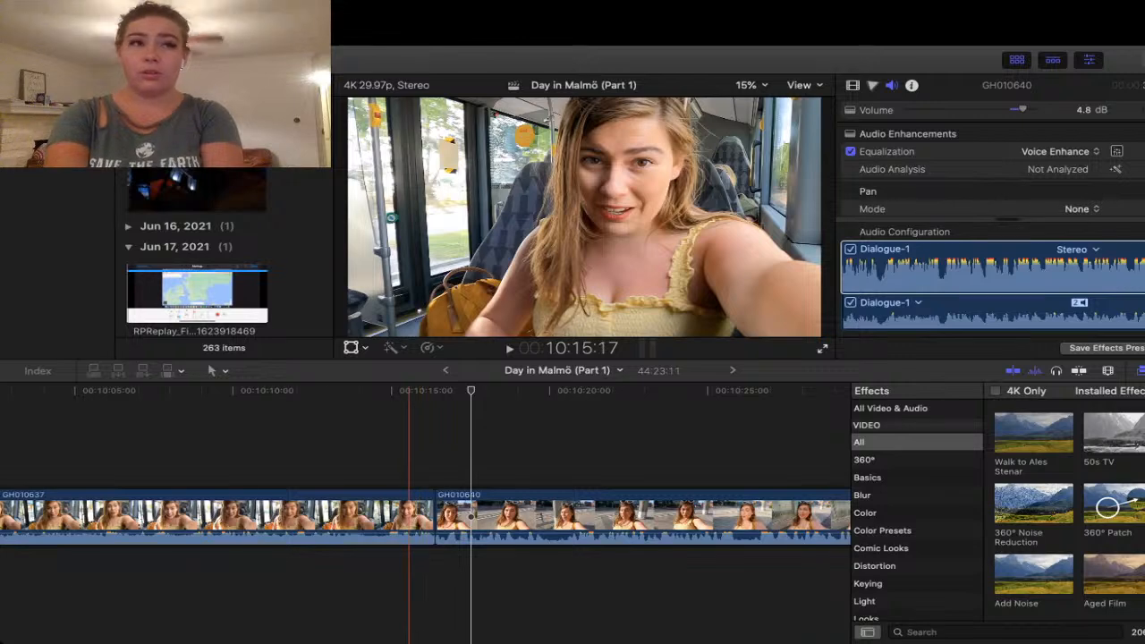
pyautogui.press('space')
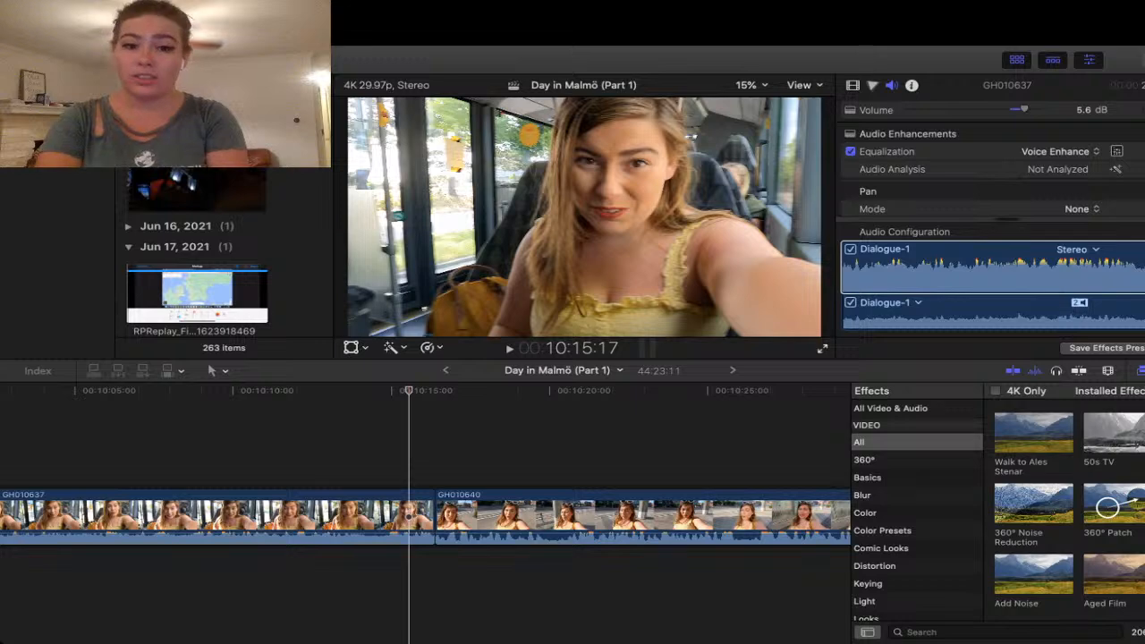
pyautogui.press('Left')
pyautogui.press('Left')
pyautogui.press('Left')
pyautogui.press('Left')
pyautogui.press('Left')
pyautogui.press('Left')
pyautogui.press('Left')
pyautogui.press('Left')
pyautogui.press('Left')
pyautogui.press('Left')
pyautogui.press('Left')
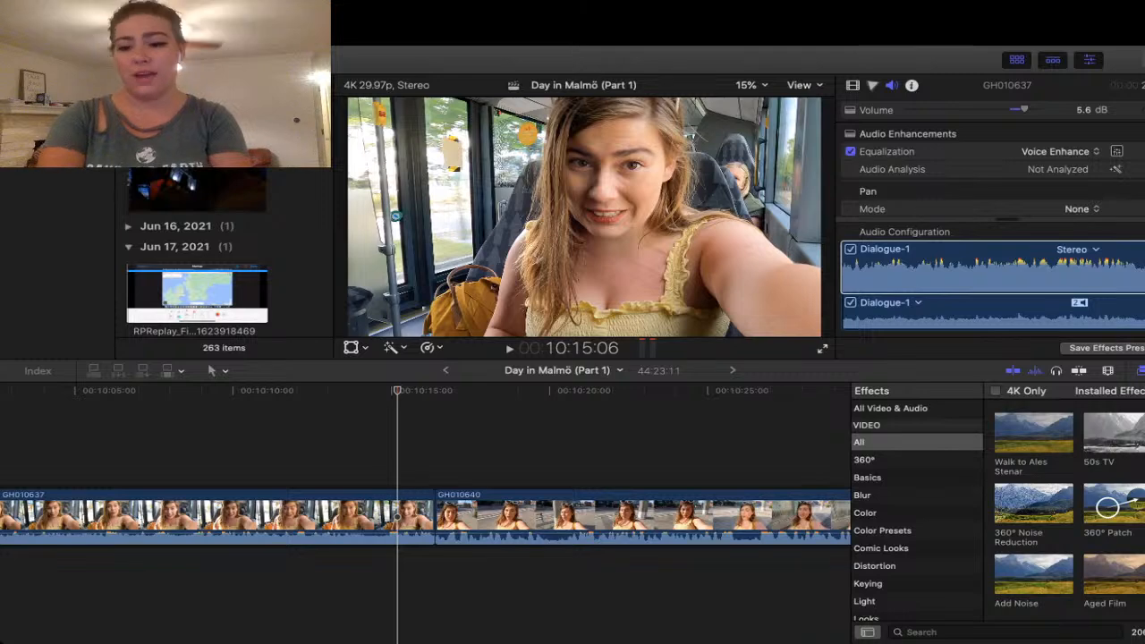
pyautogui.press('Left')
pyautogui.press('Left')
pyautogui.press('Left')
pyautogui.press('Left')
pyautogui.press('Left')
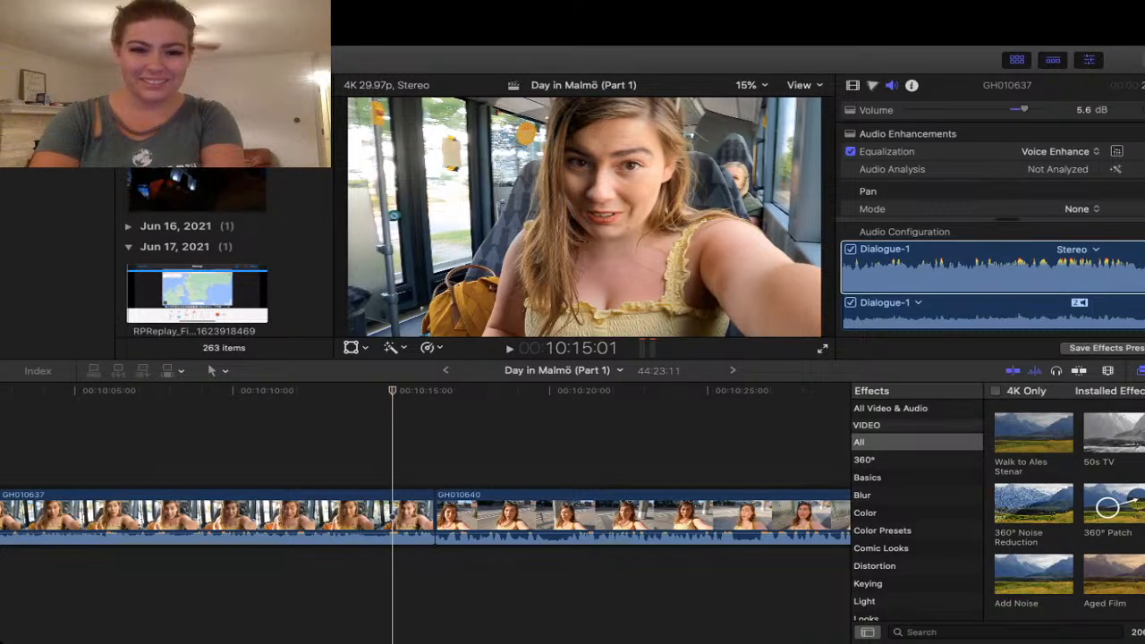
# - Play the tightened cut from GH010637 into the GH010640 street clip, from 10:15:01 to 10:33:04
pyautogui.press('space')
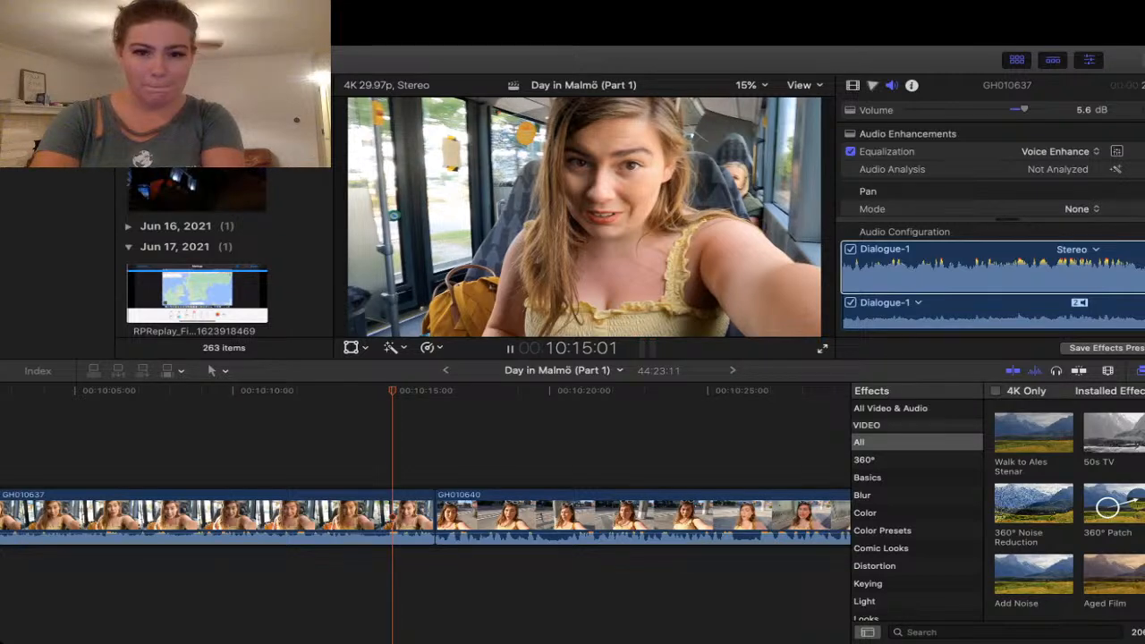
pyautogui.hscroll(2, 425, 510)
pyautogui.hscroll(-2, 425, 510)
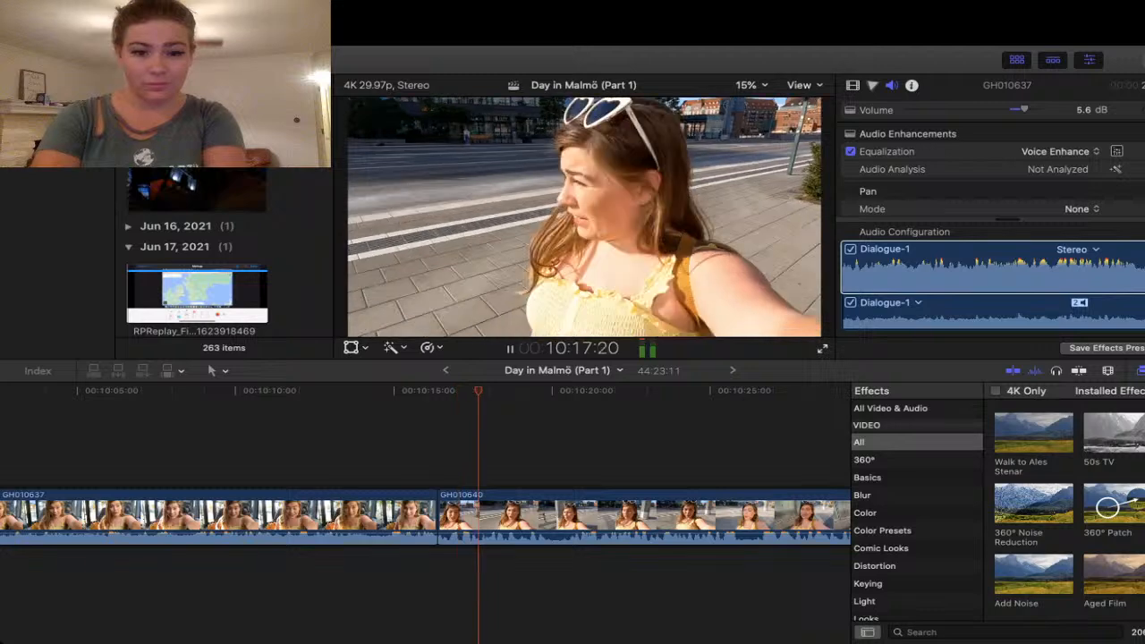
pyautogui.hscroll(7, 425, 510)
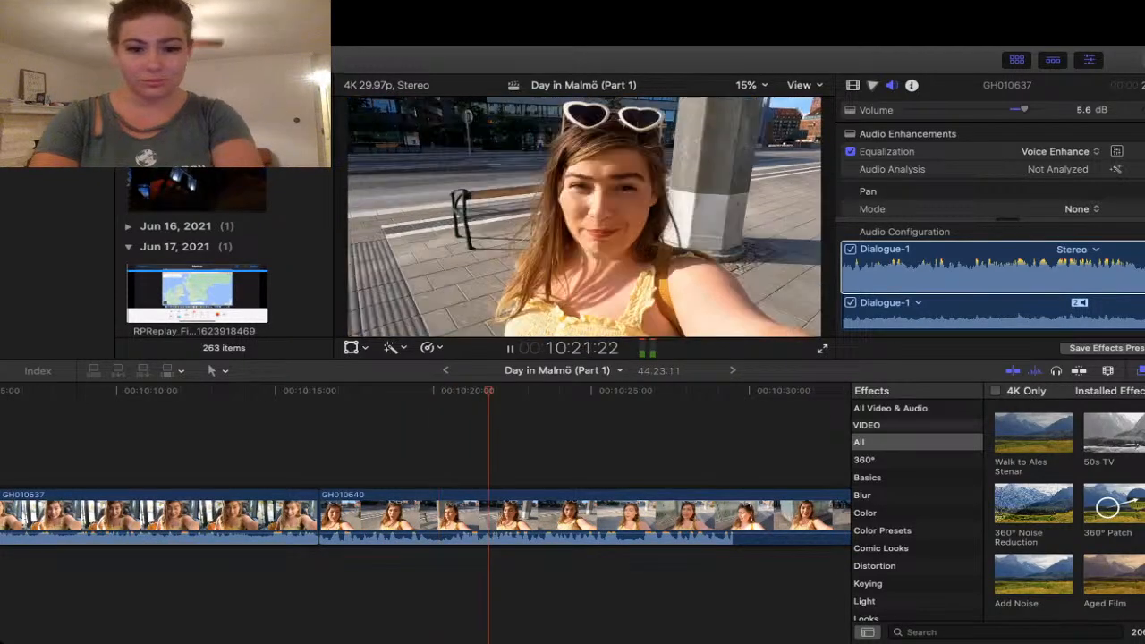
pyautogui.hscroll(5, 425, 510)
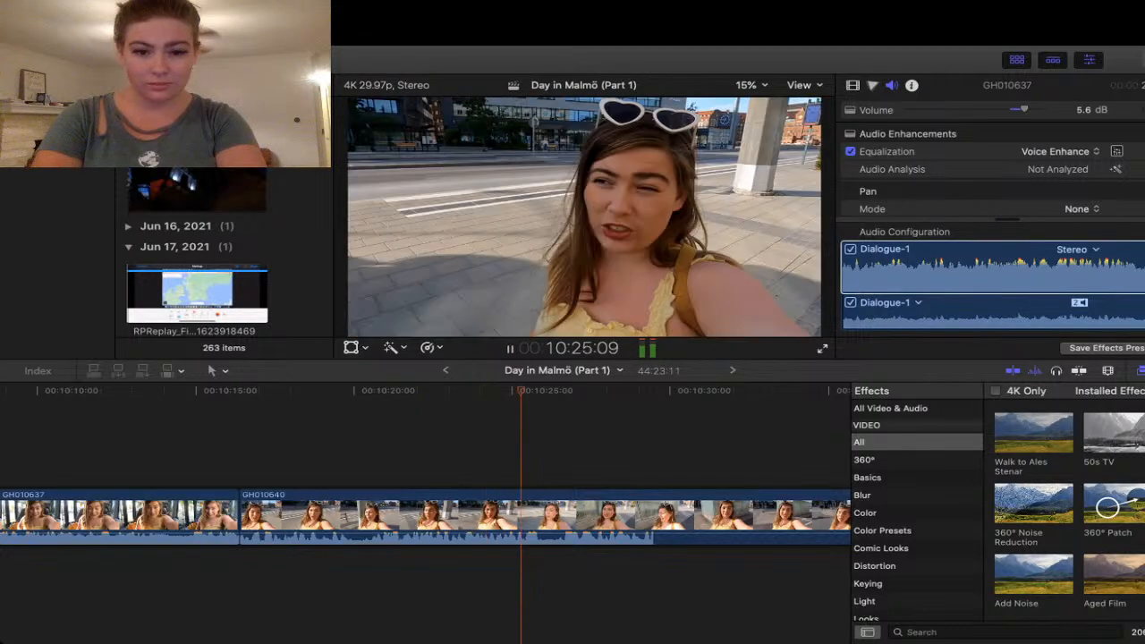
pyautogui.hscroll(6, 425, 514)
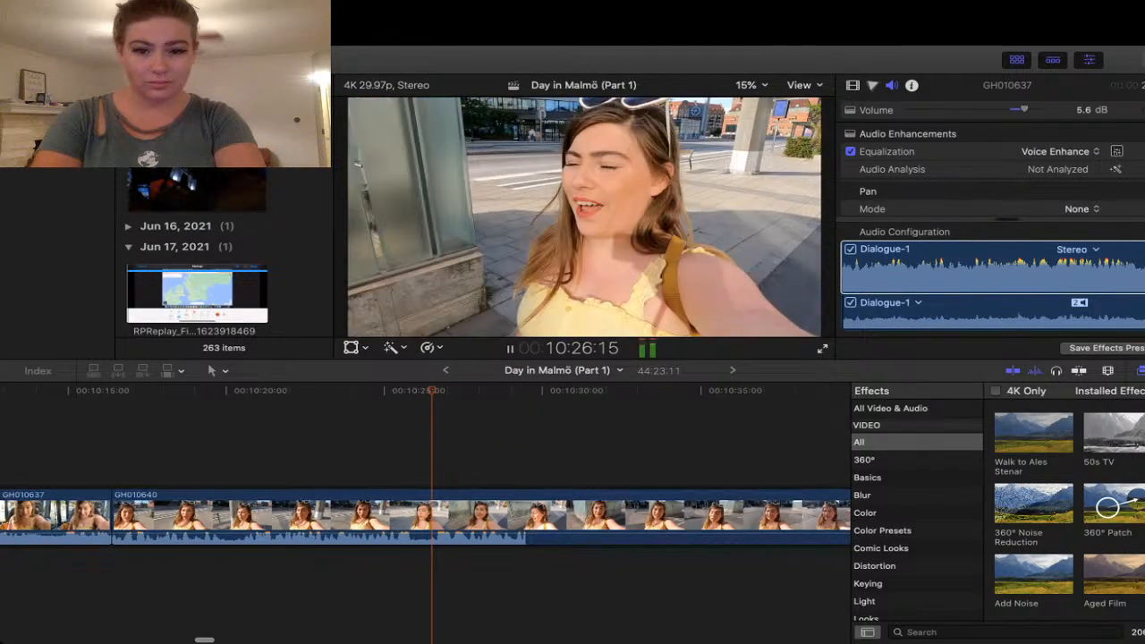
pyautogui.hscroll(5, 425, 515)
pyautogui.hscroll(3, 426, 514)
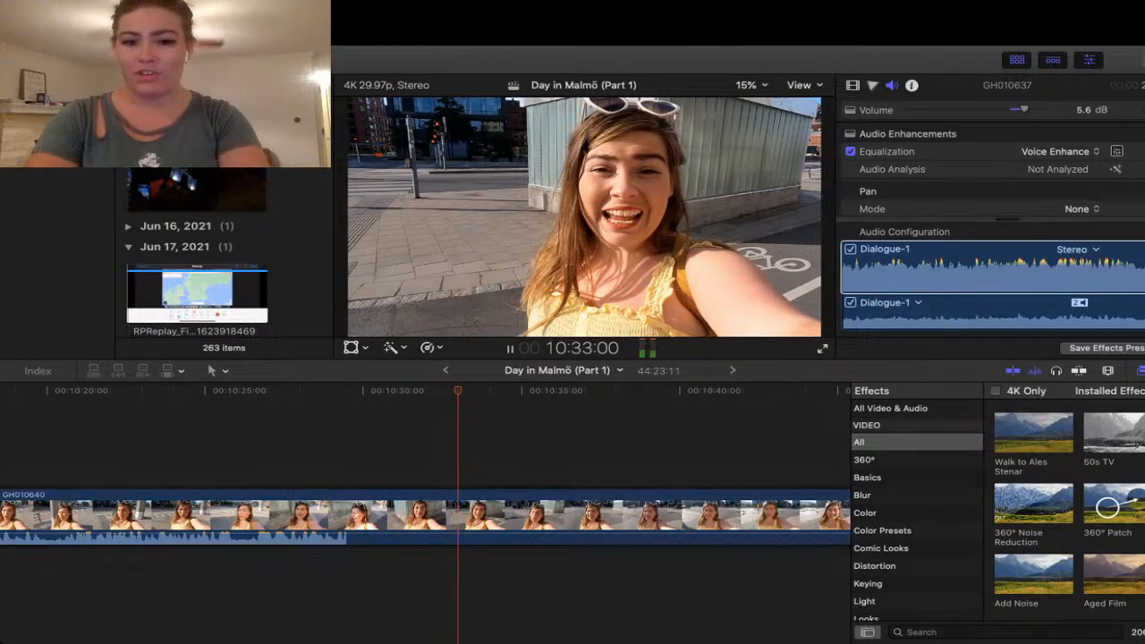
pyautogui.press('space')
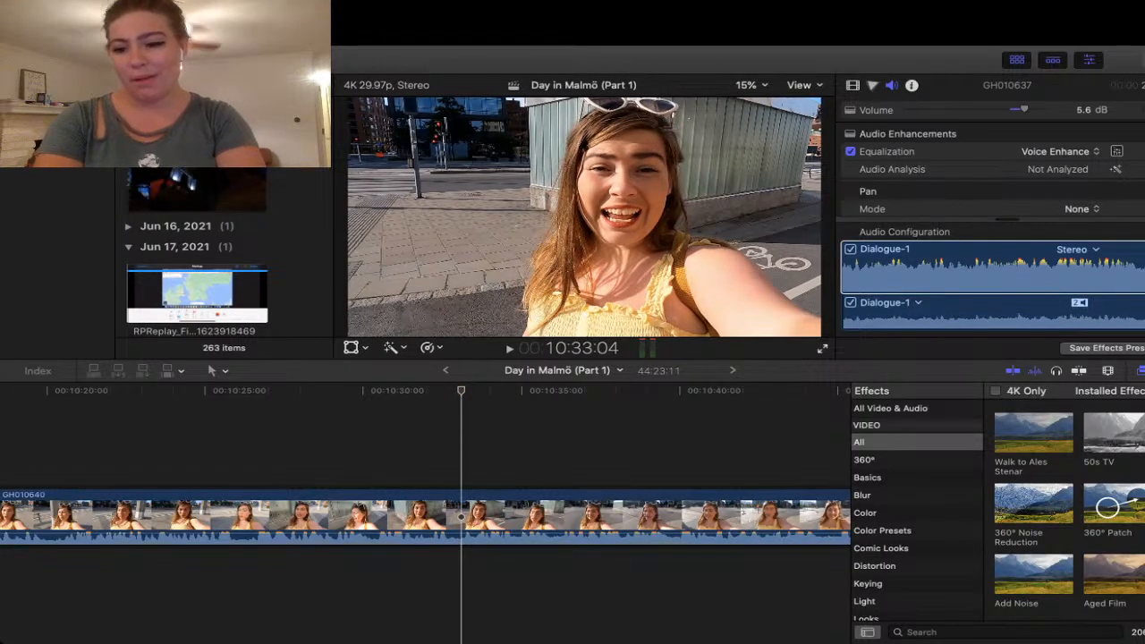
# - Play the GH010640 street clip on from 10:33:03, split it at 10:44:18 and resume playback
pyautogui.press('Left')
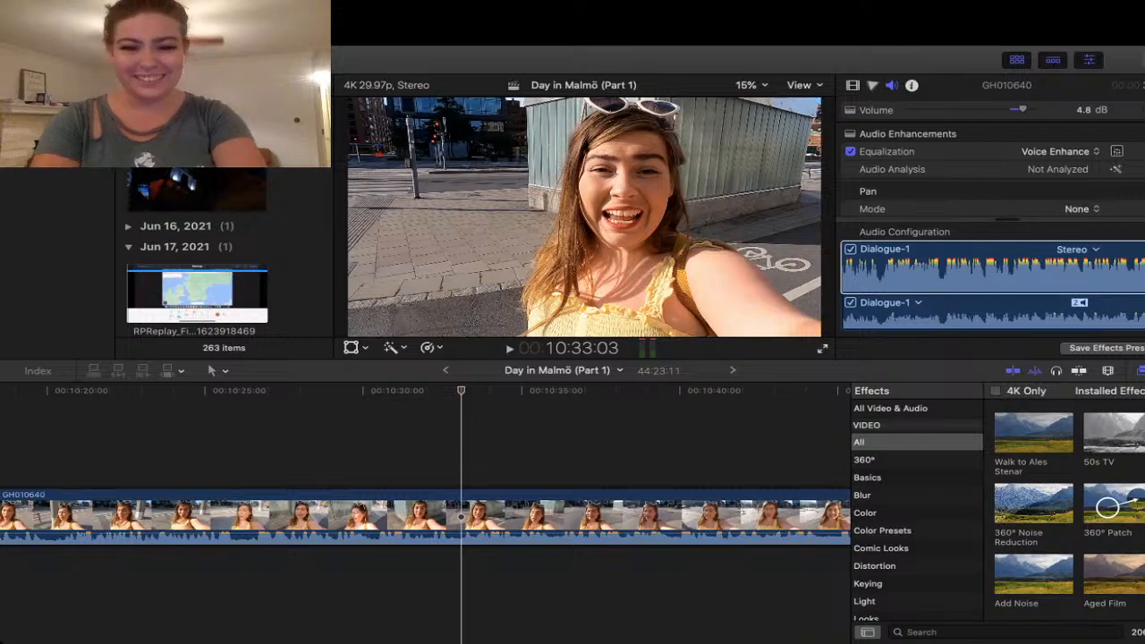
pyautogui.press('space')
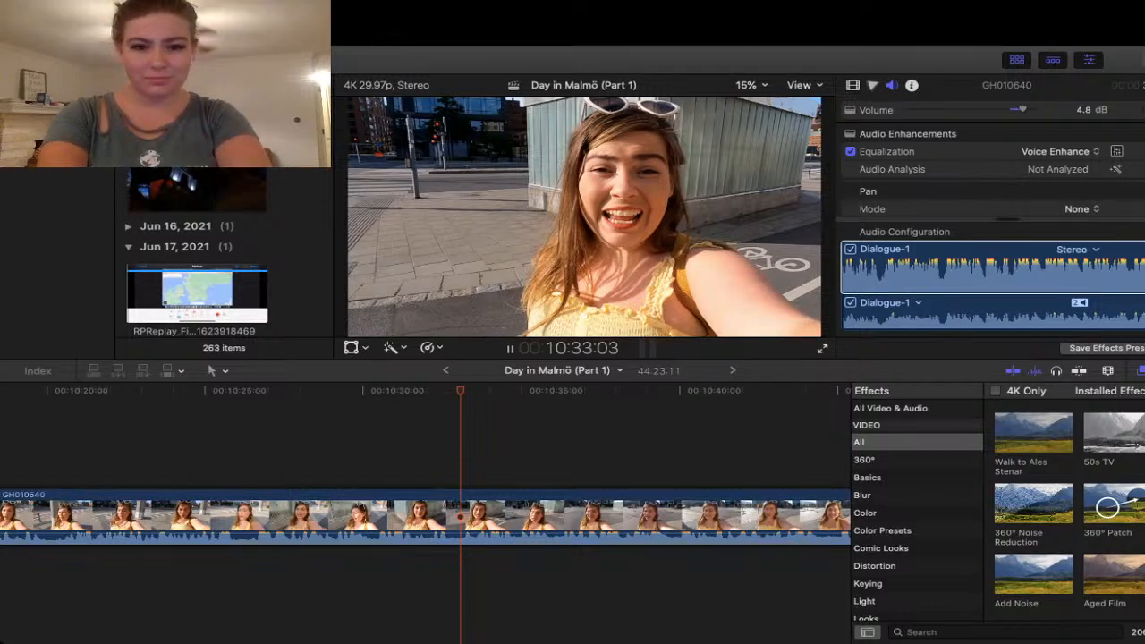
pyautogui.press('space')
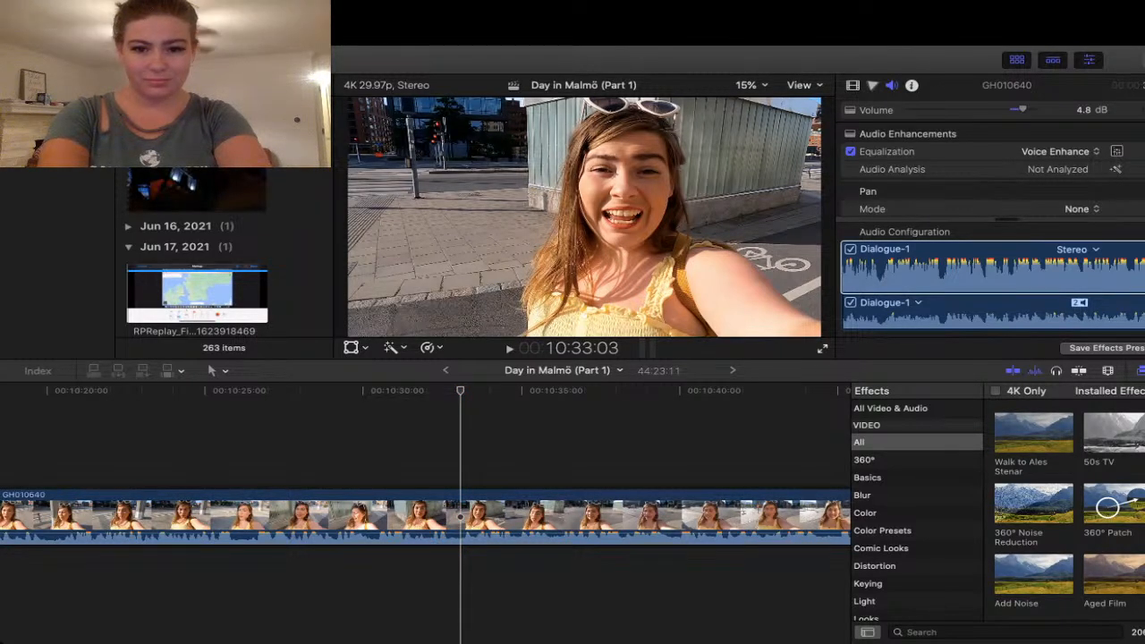
pyautogui.press('space')
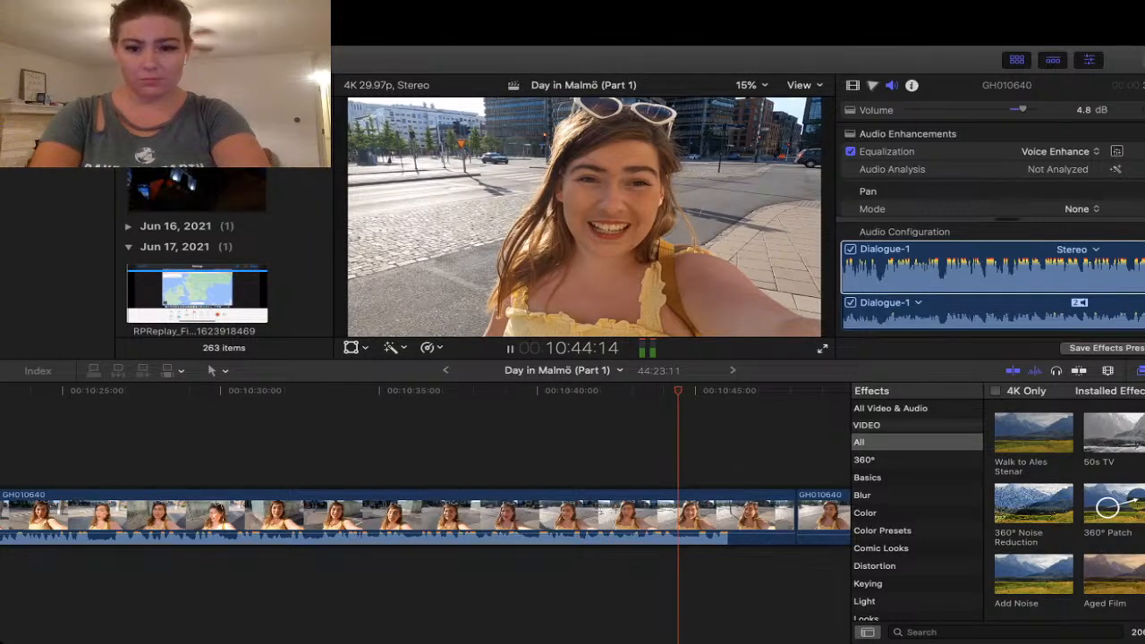
pyautogui.press('space')
pyautogui.press('super+b')
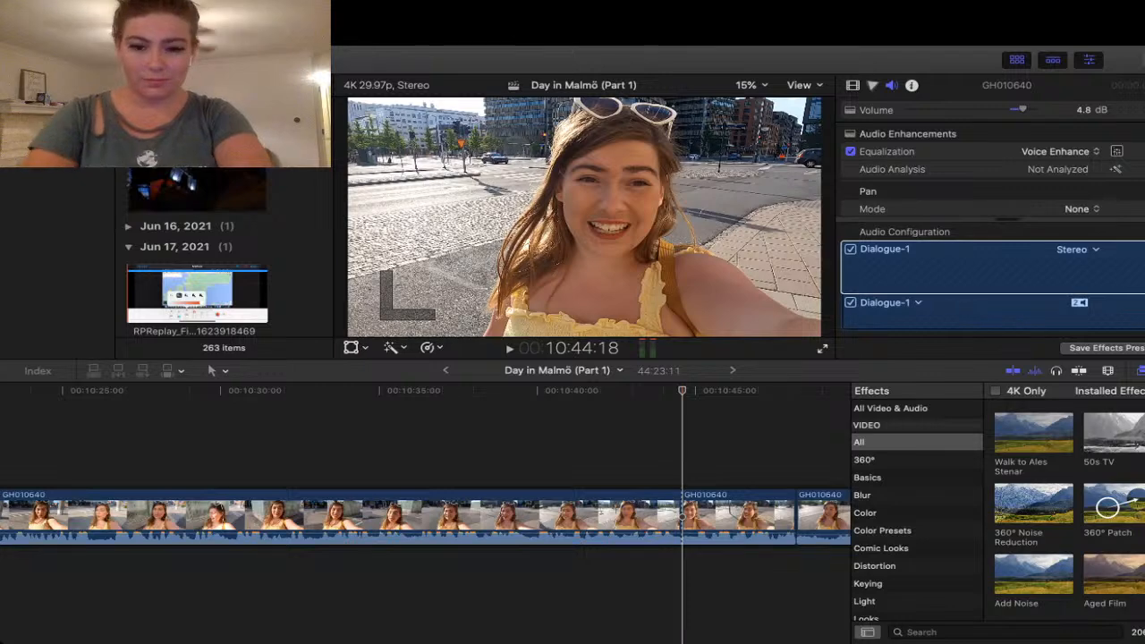
pyautogui.press('space')
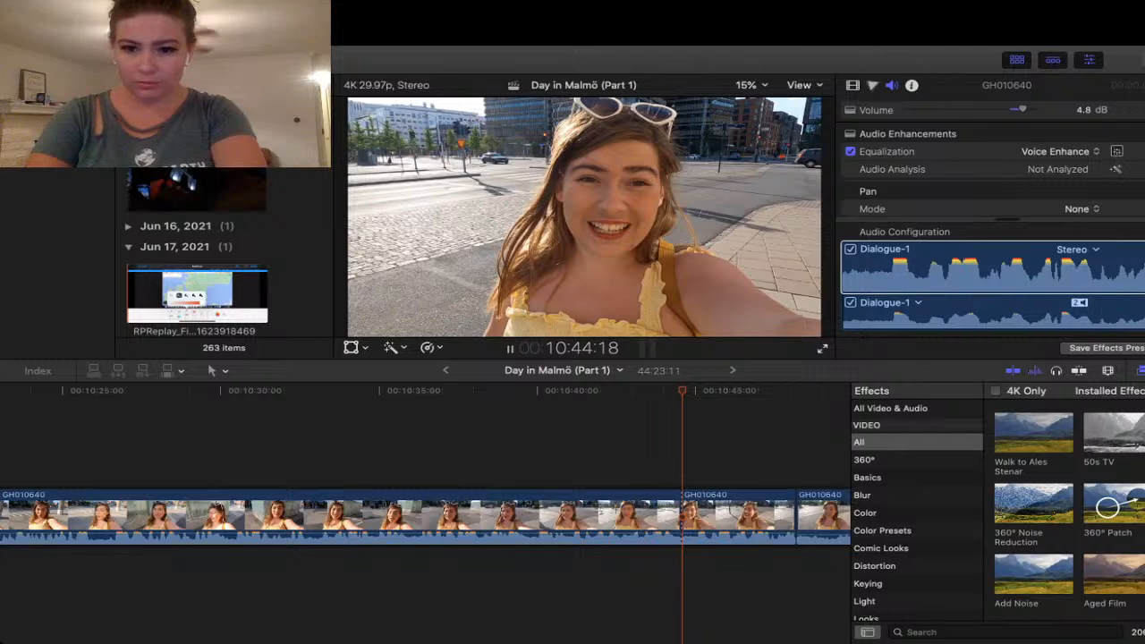
# - Replay the end of the GH010640 street clip from 10:43:11, pausing and resuming at 10:43:19 before the split
pyautogui.hotkey('shift', '/')
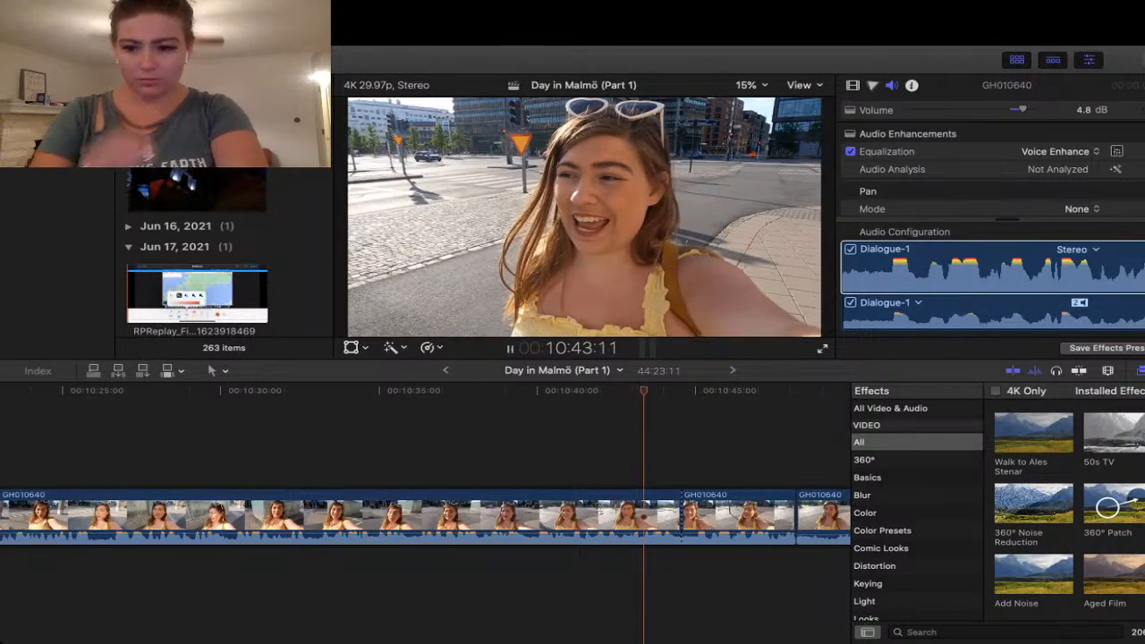
pyautogui.press('space')
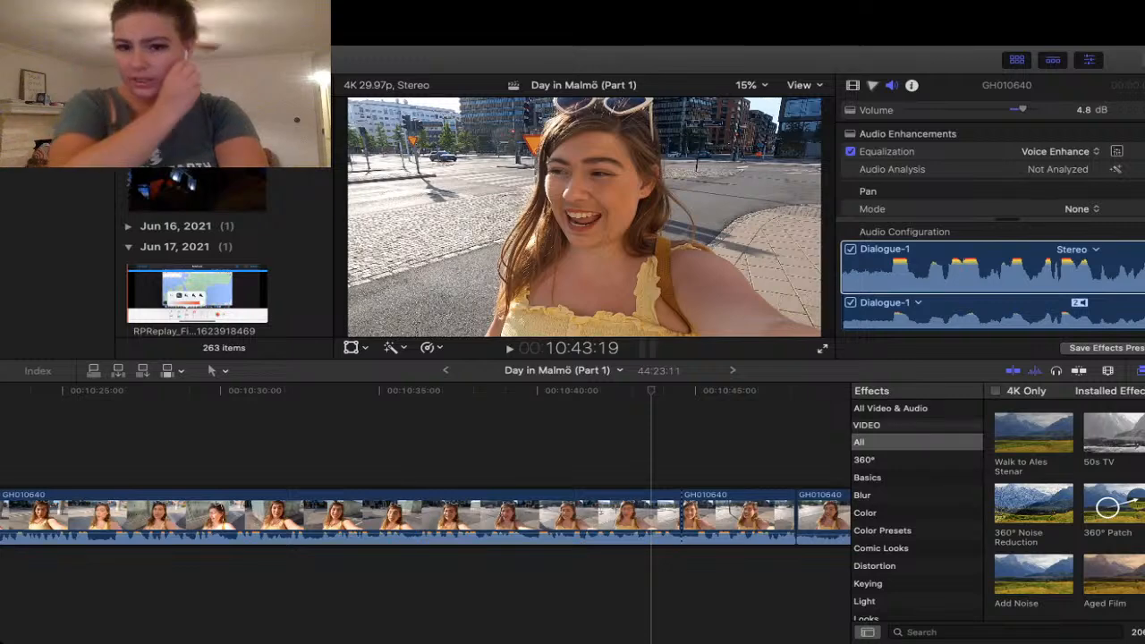
pyautogui.press('space')
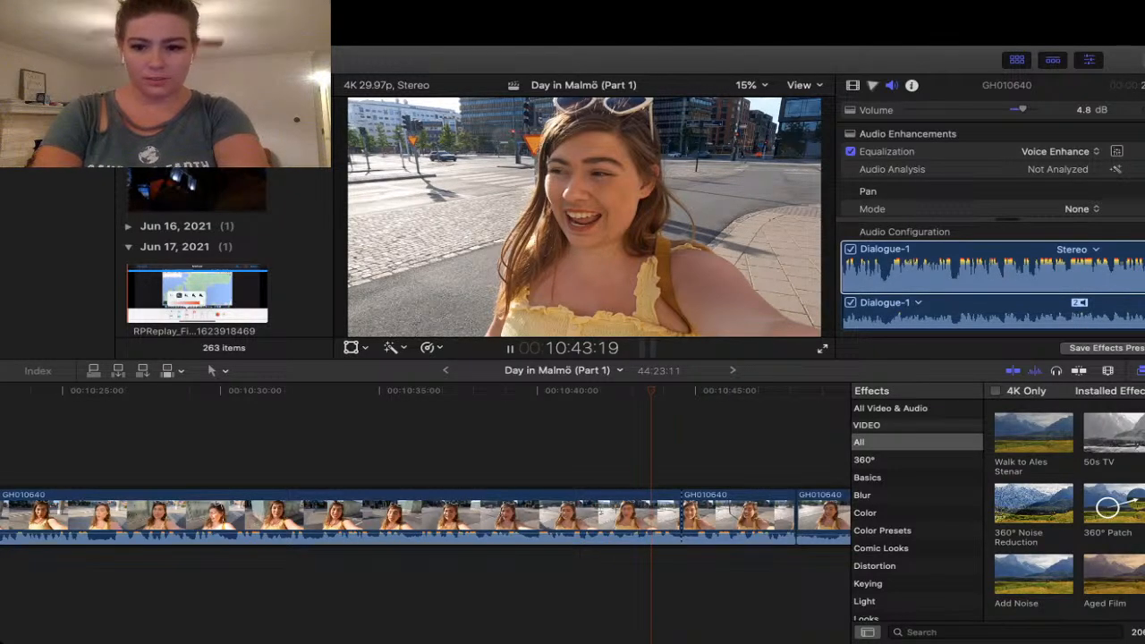
pyautogui.press('space')
# - Play the GH010640 clip from about 10:42:03 across the split at 10:44:18 to 10:45:05
pyautogui.click(603, 517)
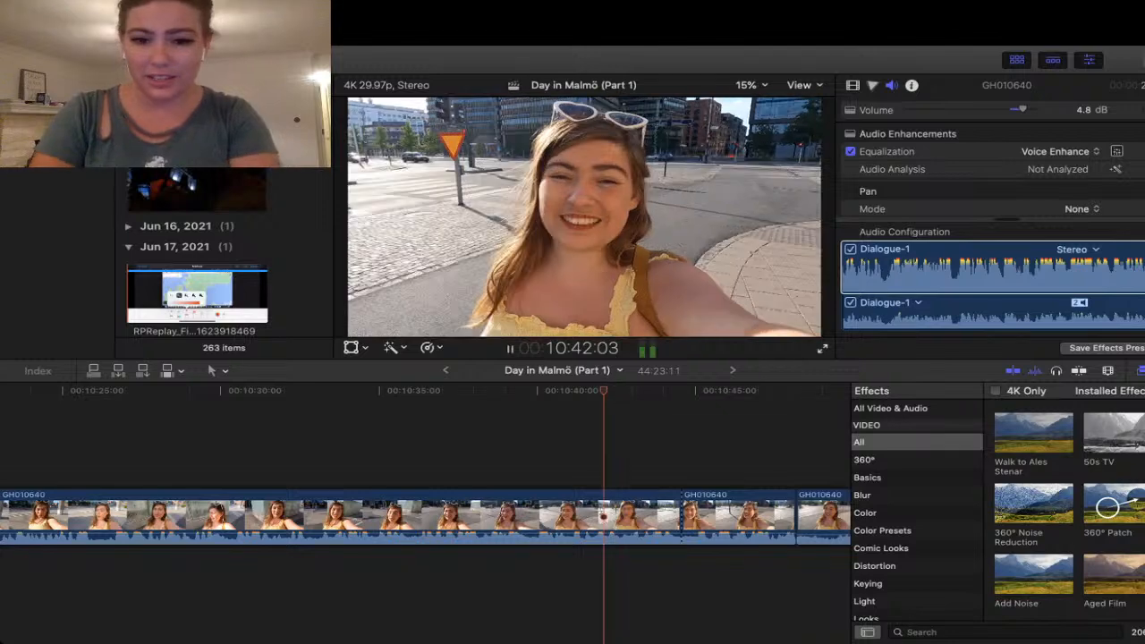
pyautogui.press('space')
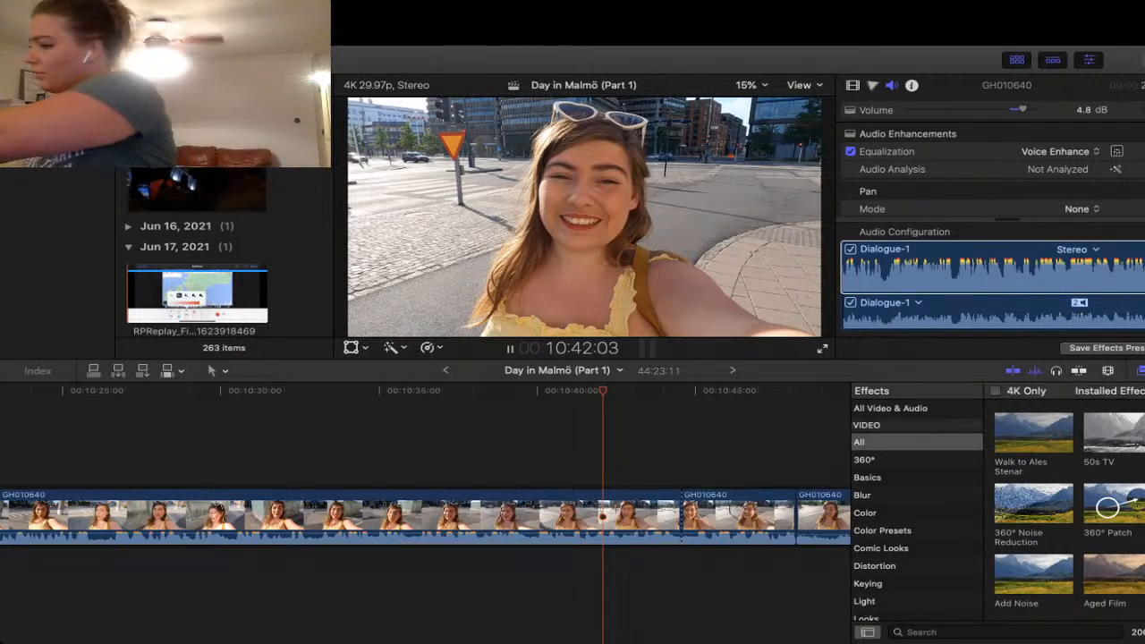
pyautogui.press('space')
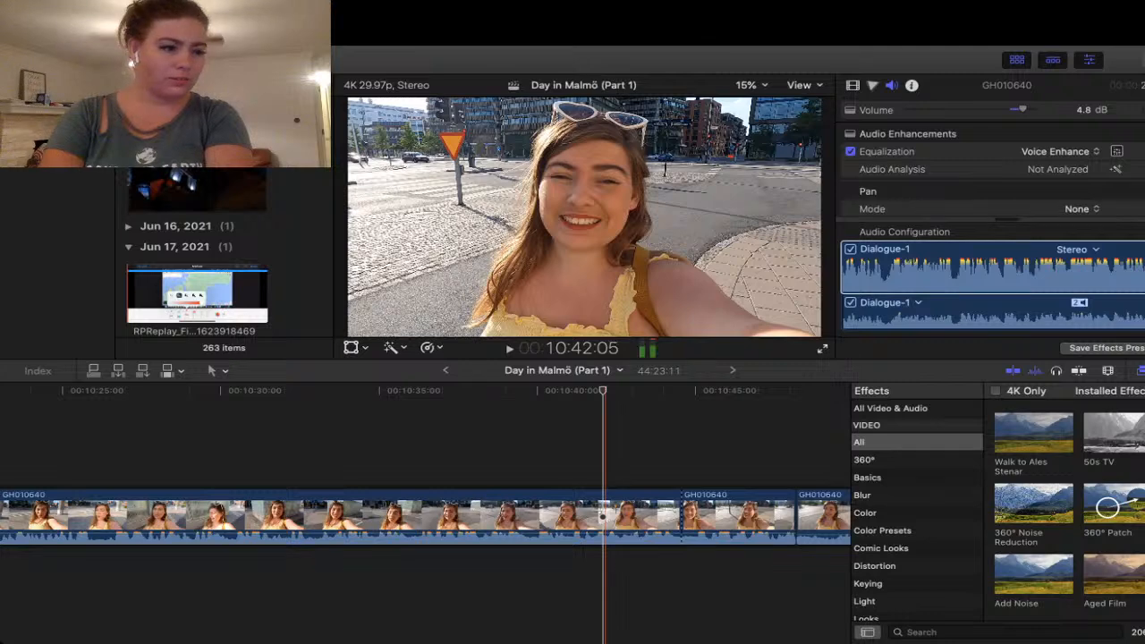
pyautogui.press('Left')
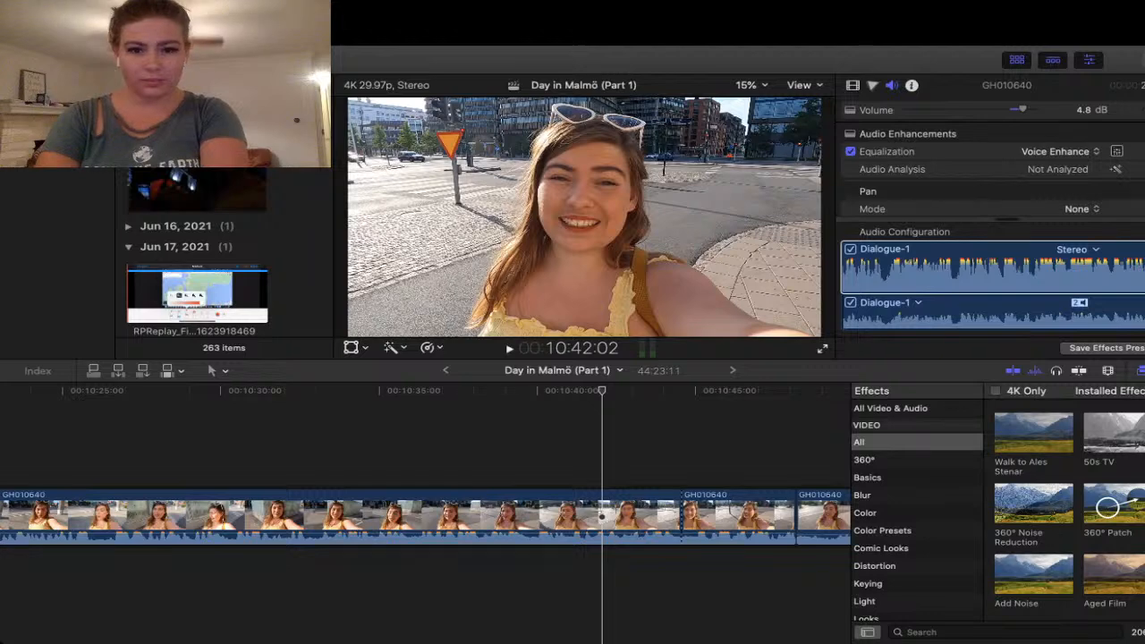
pyautogui.press('space')
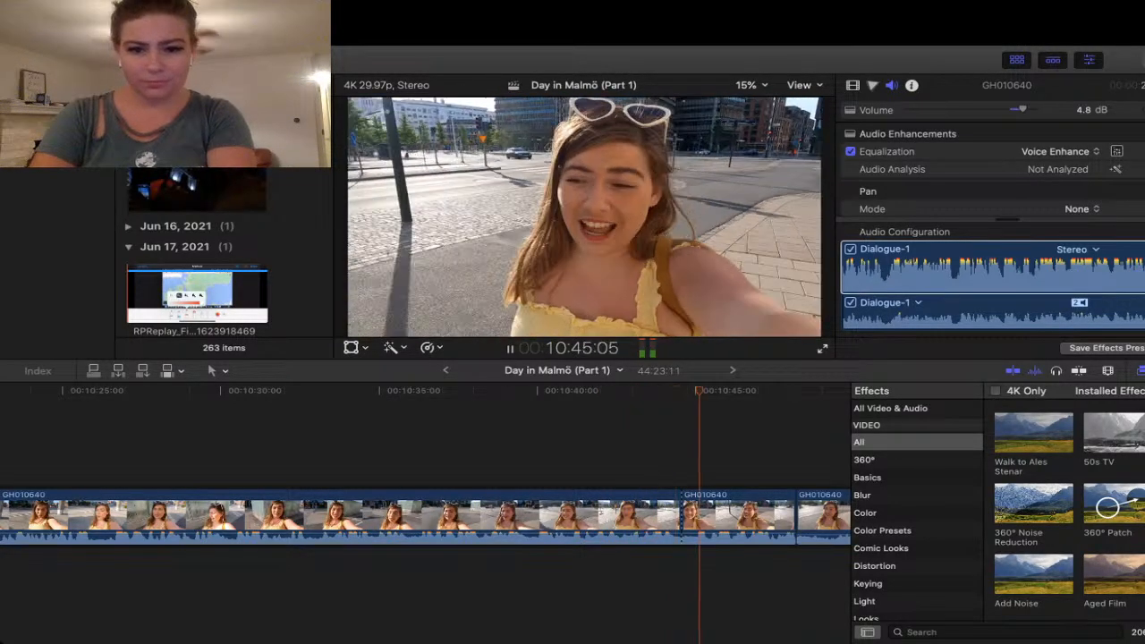
# - Replay the lead-up to the GH010640 split from 10:43:12 and stop at 10:44:20
pyautogui.click(643, 447)
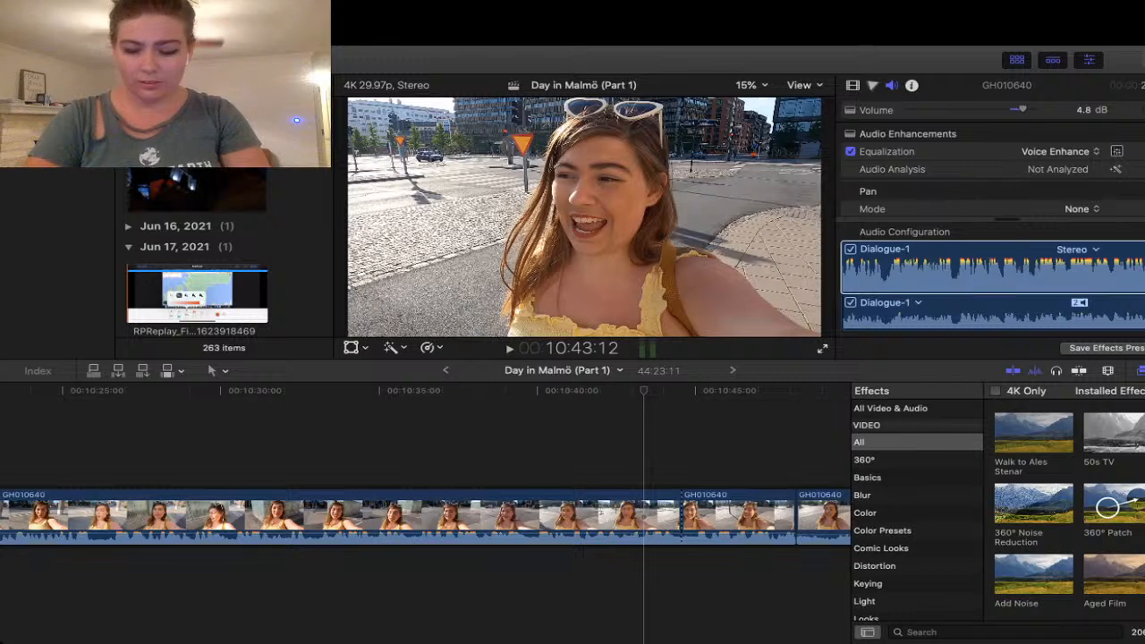
pyautogui.press('space')
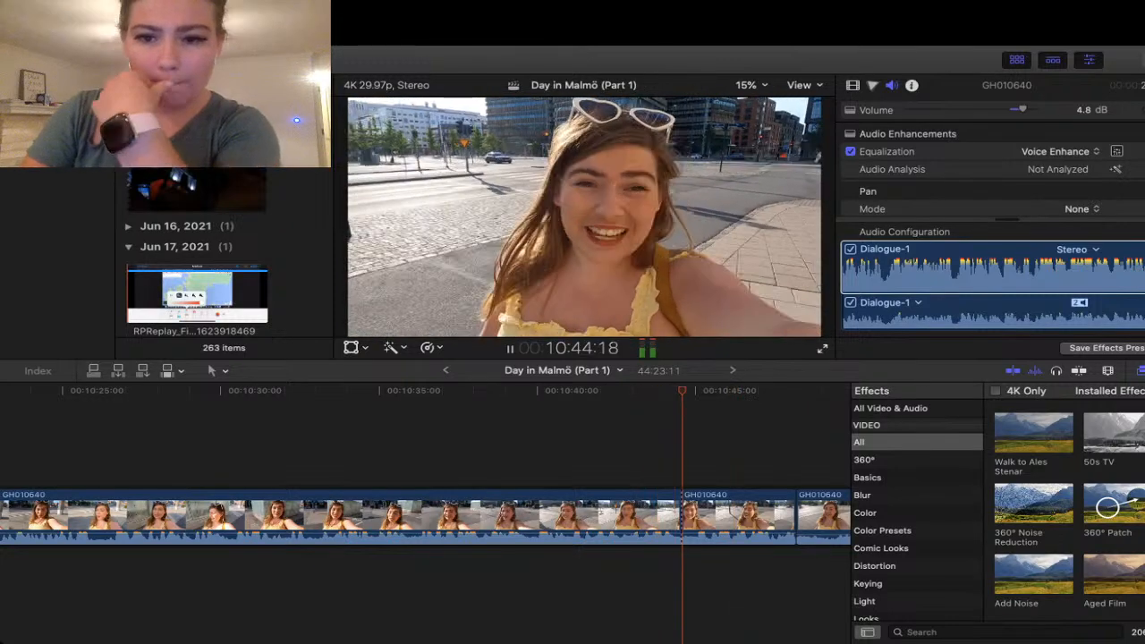
pyautogui.press('Down')
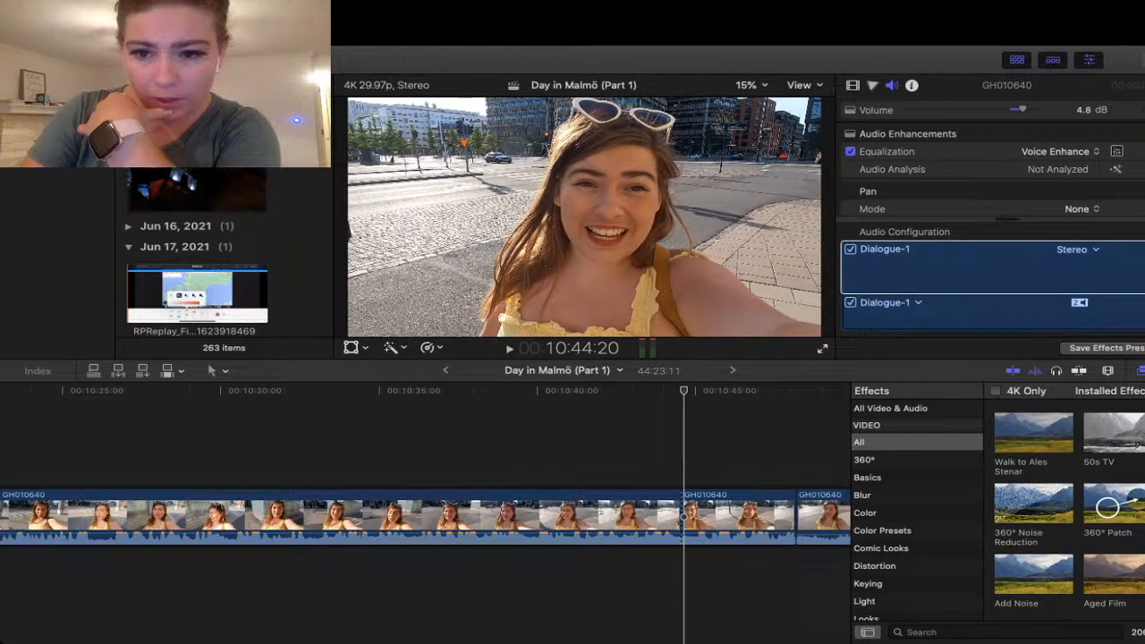
# - Play from 10:43:03 across the split and the following cut in the GH010640 clips, stopping at about 10:56
pyautogui.press('super+Tab')
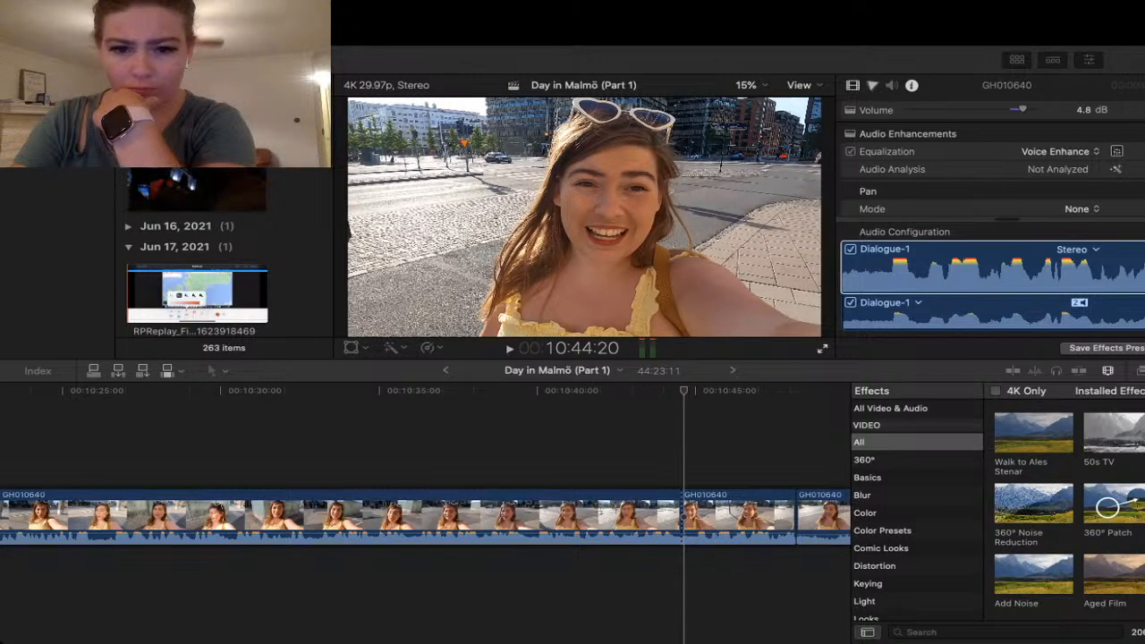
pyautogui.click(636, 572)
pyautogui.click(635, 572)
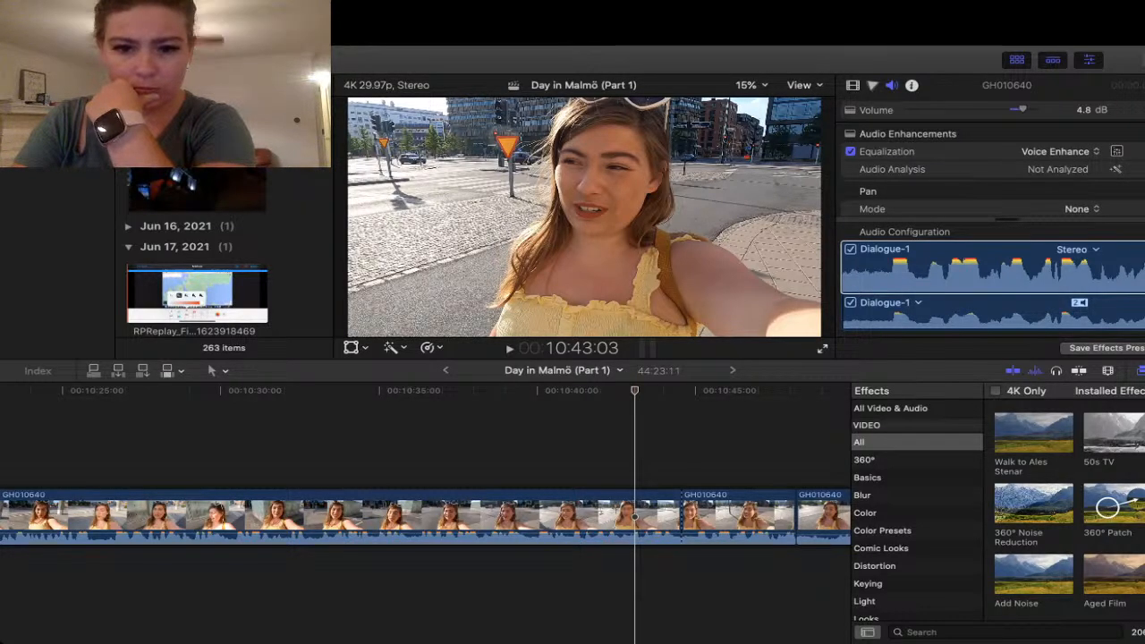
pyautogui.press('space')
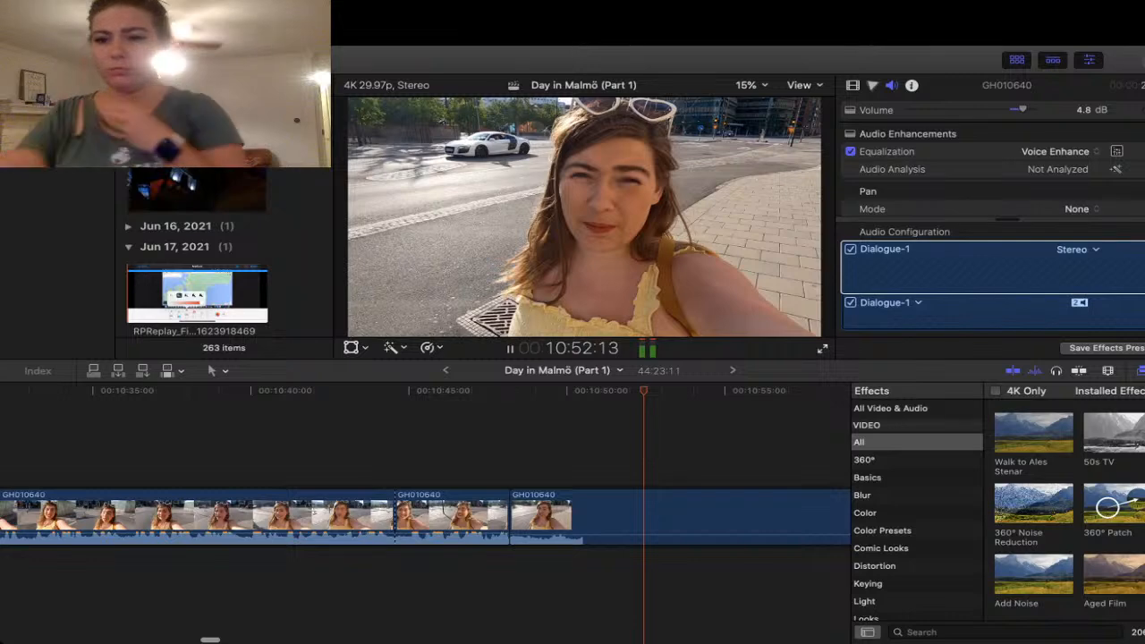
pyautogui.press('Up')
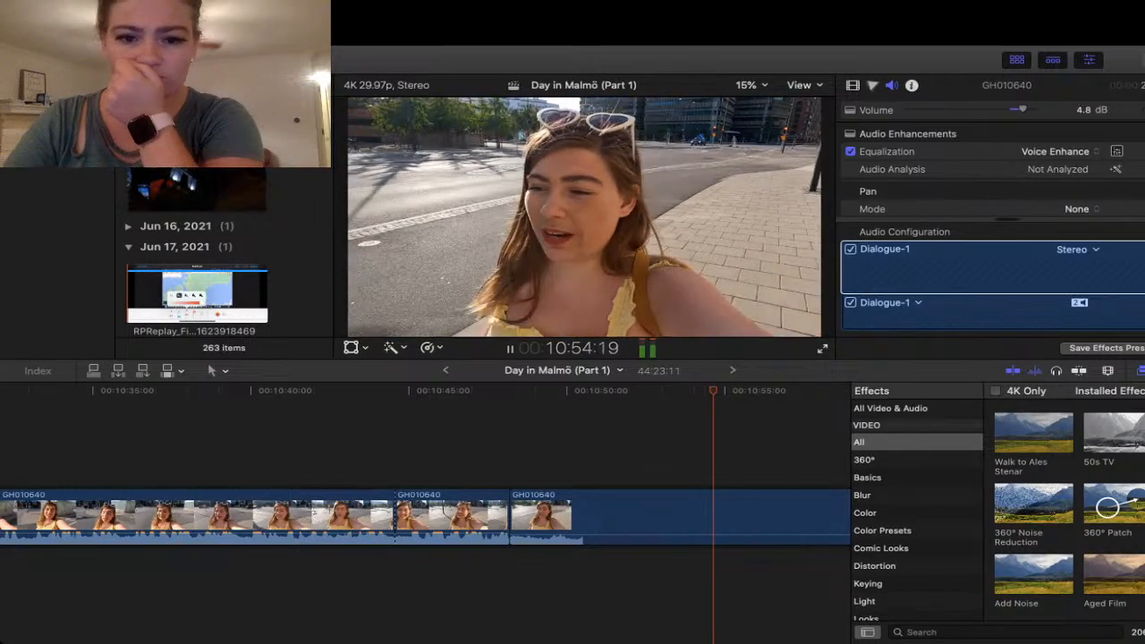
pyautogui.press('space')
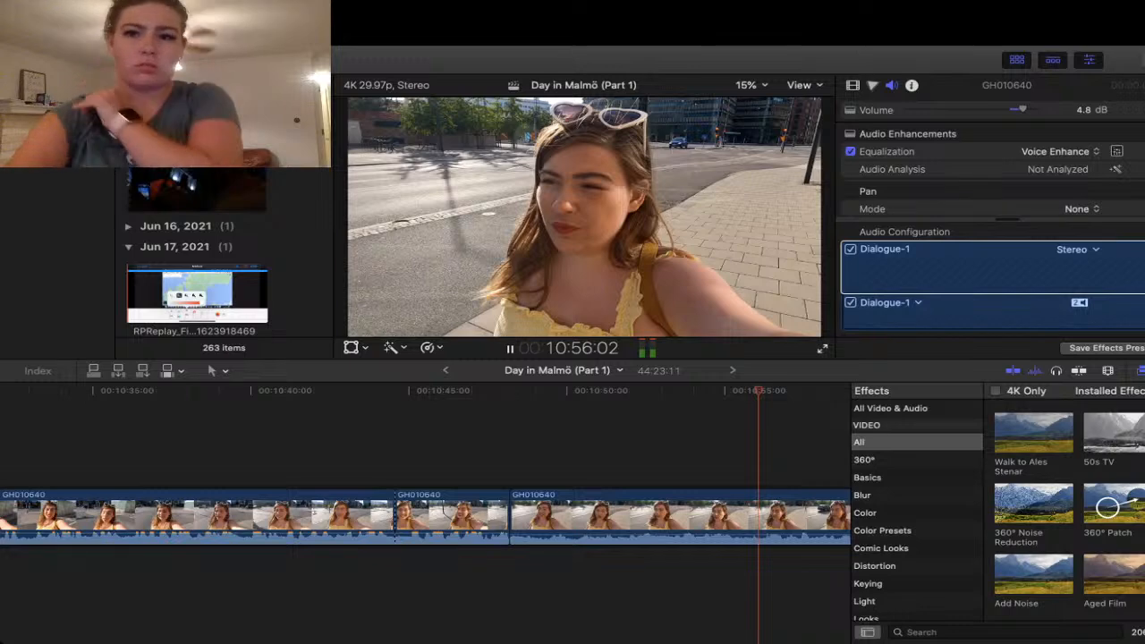
pyautogui.press('space')
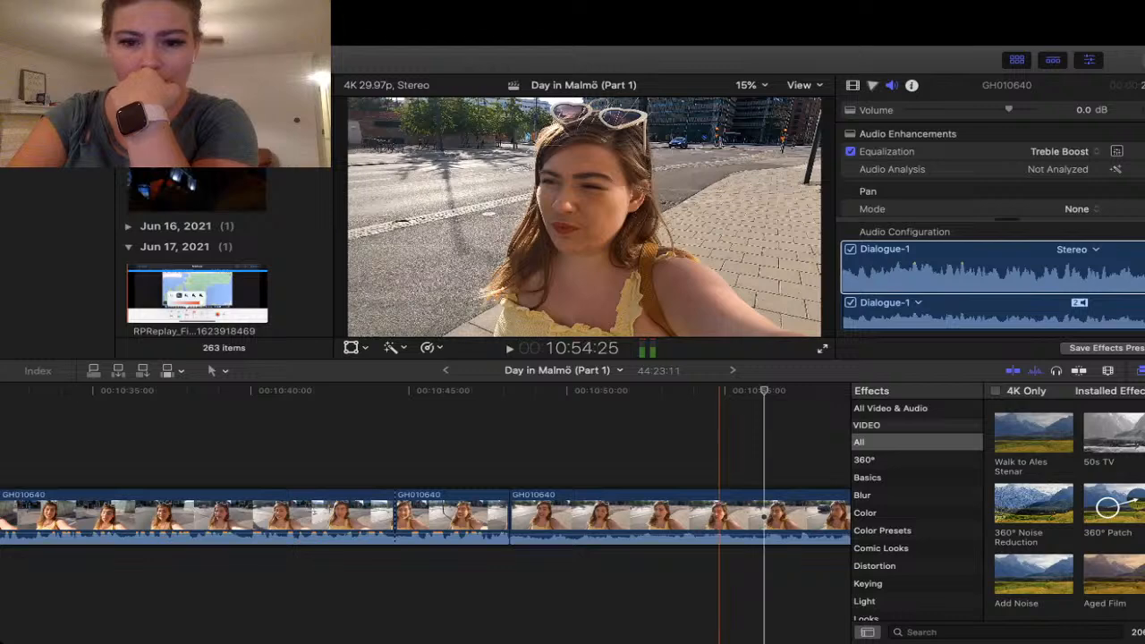
# - Review the cut into the long GH010640 clip from 10:47:16 through 11:02:09, and park the playhead at 10:53:21
pyautogui.hscroll(-5, 534, 519)
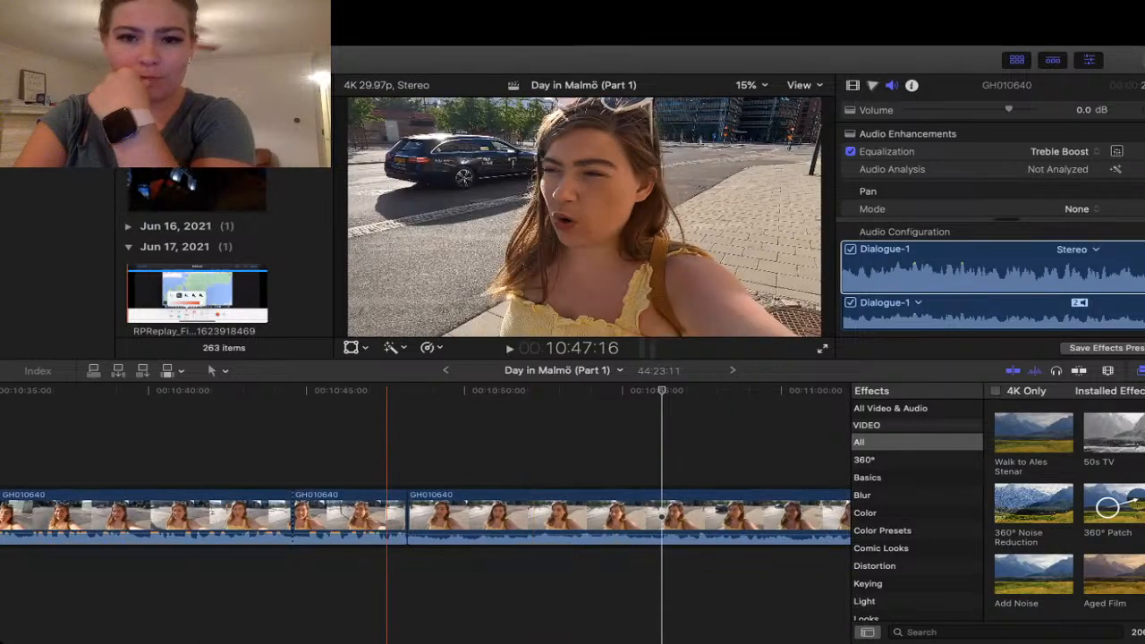
pyautogui.click(387, 519)
pyautogui.press('space')
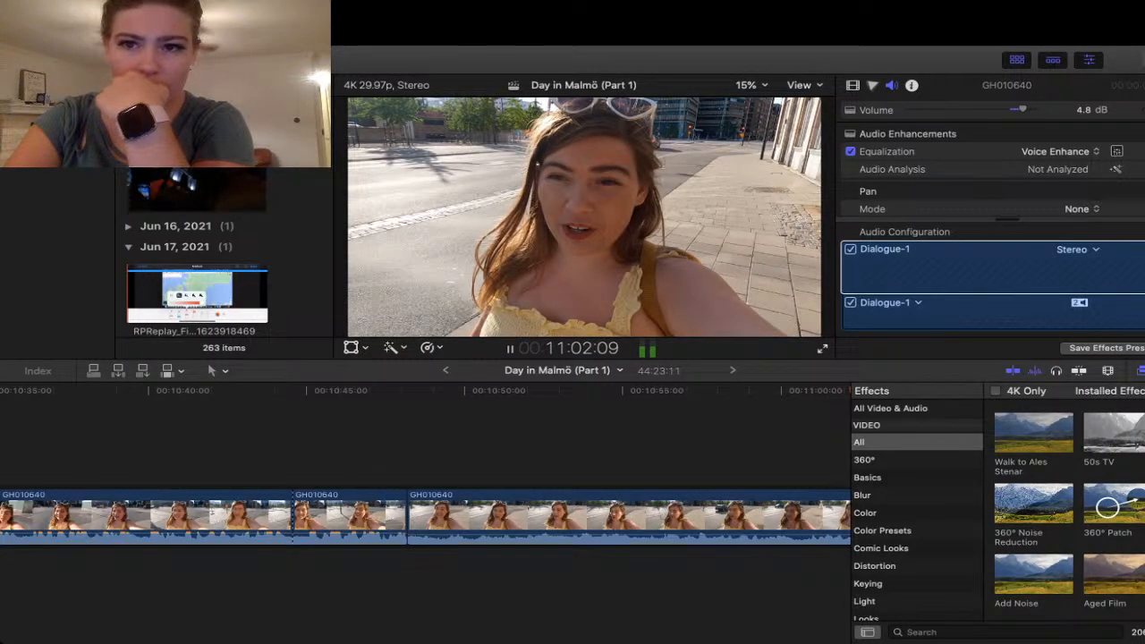
pyautogui.press('space')
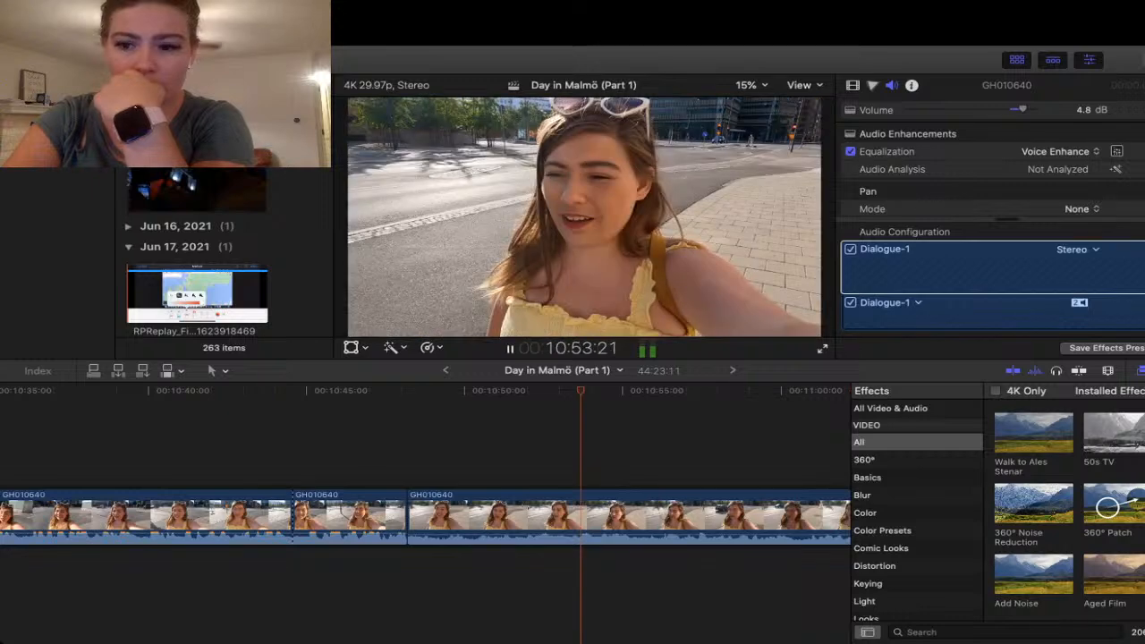
pyautogui.click(581, 448)
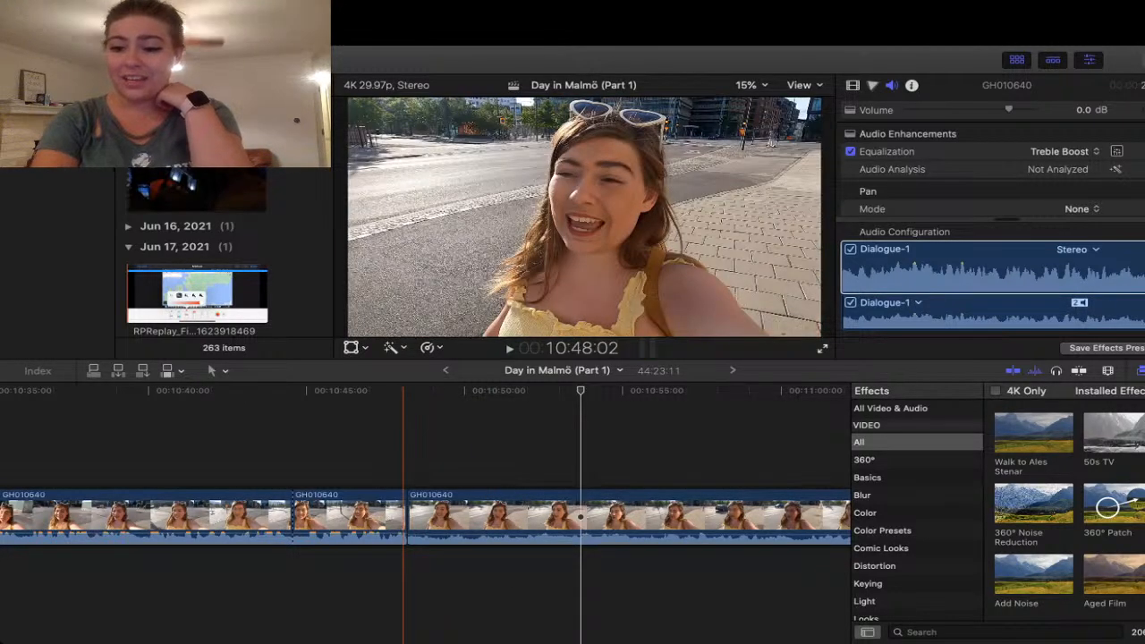
# - Inspect frames of the short GH010640 piece before the long clip, from 10:48:02 back to about 10:46:09
pyautogui.click(403, 448)
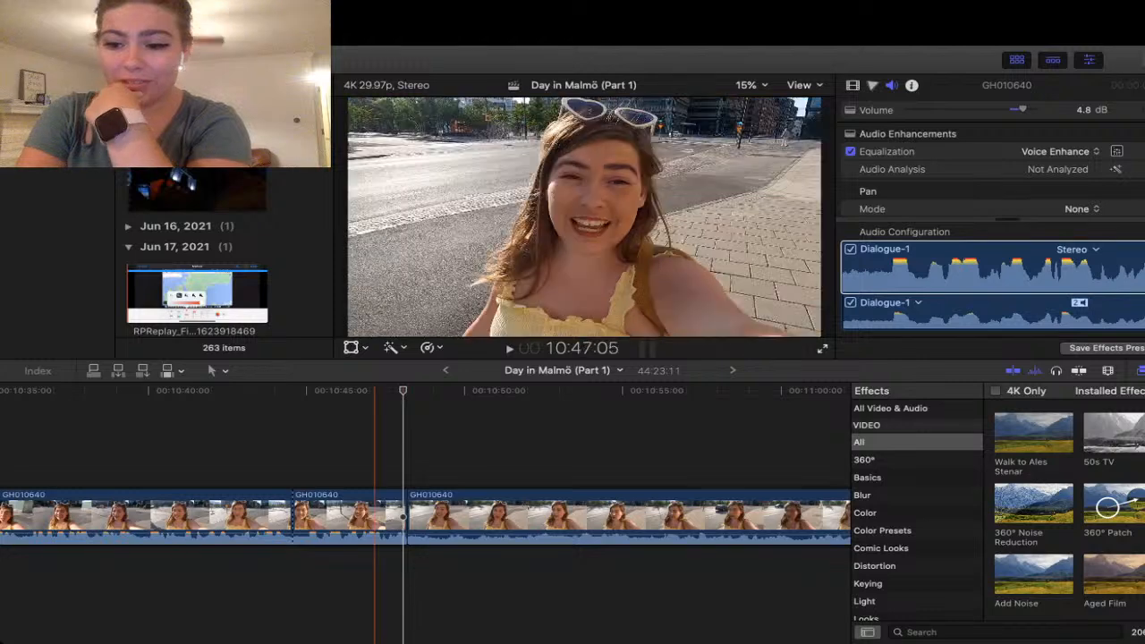
pyautogui.click(364, 517)
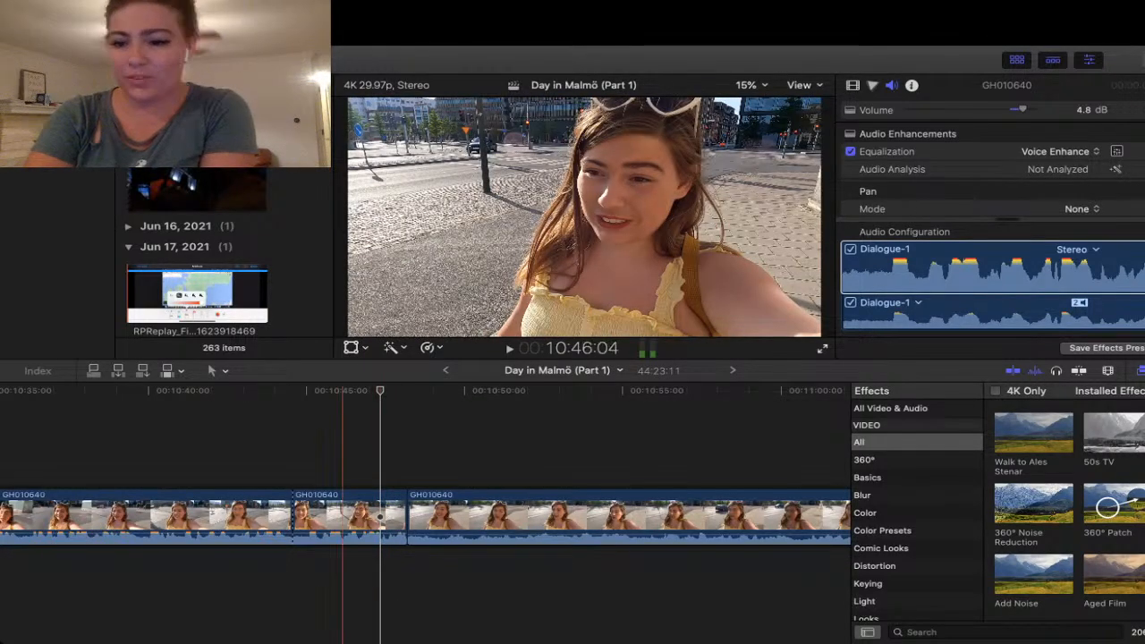
pyautogui.click(343, 517)
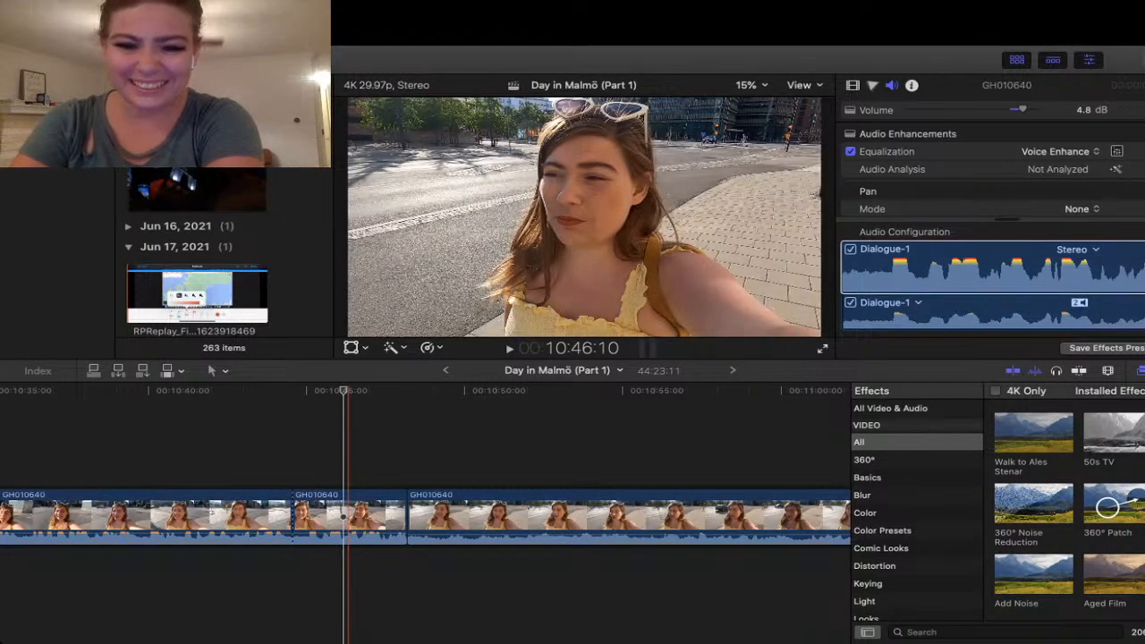
pyautogui.click(345, 517)
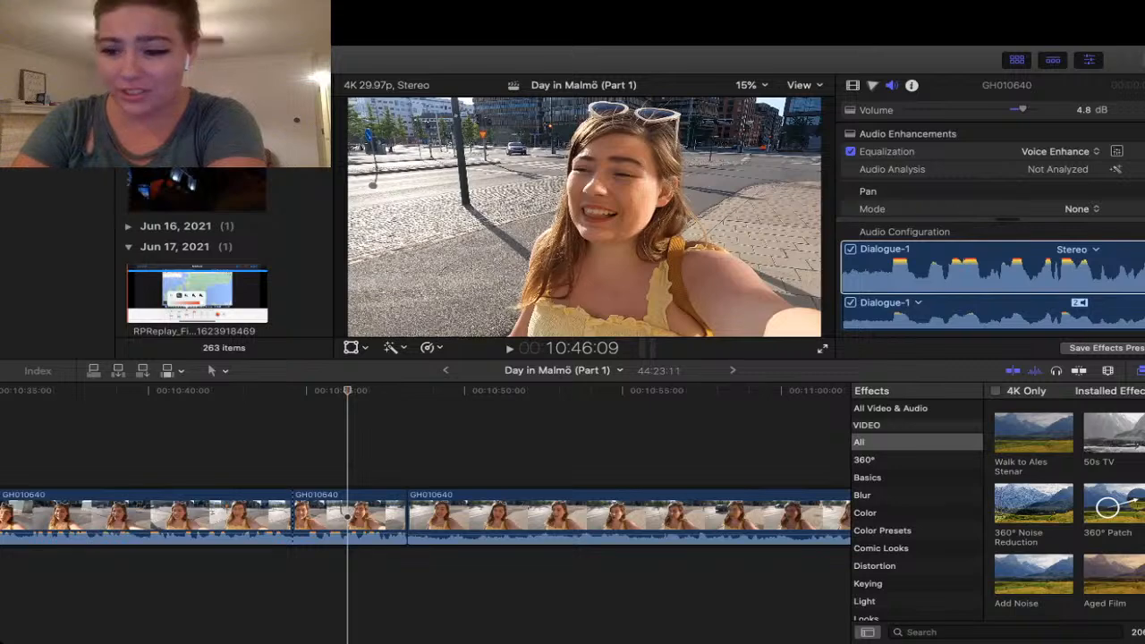
# - Play the short GH010640 piece from 10:44:16 to 10:47:20, step back one frame and continue to 10:50:12
pyautogui.click(292, 517)
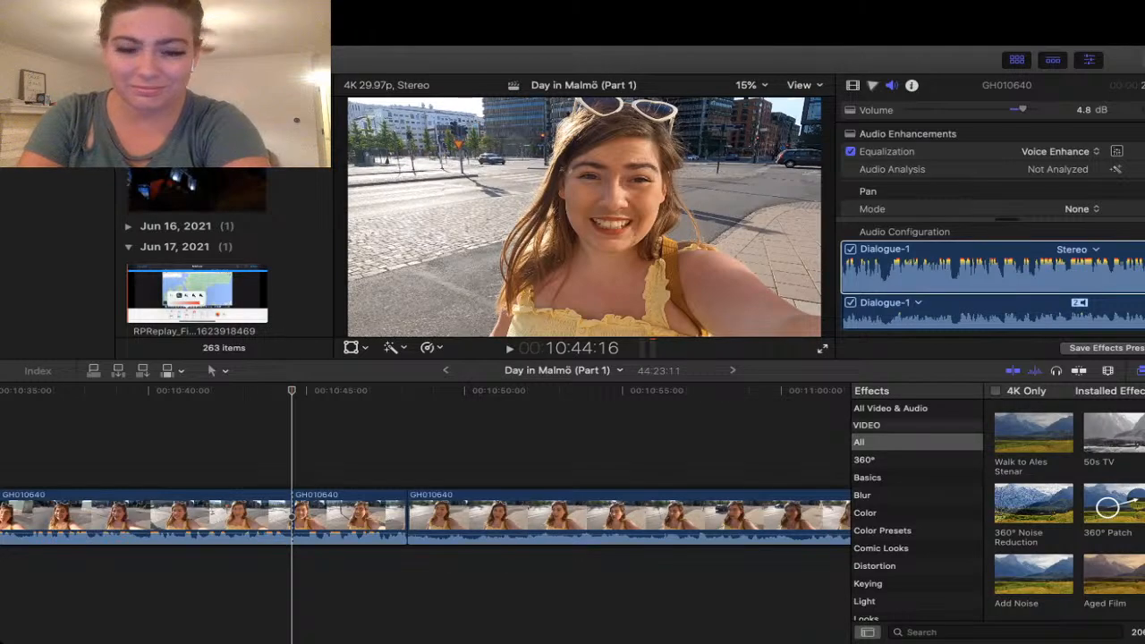
pyautogui.press('space')
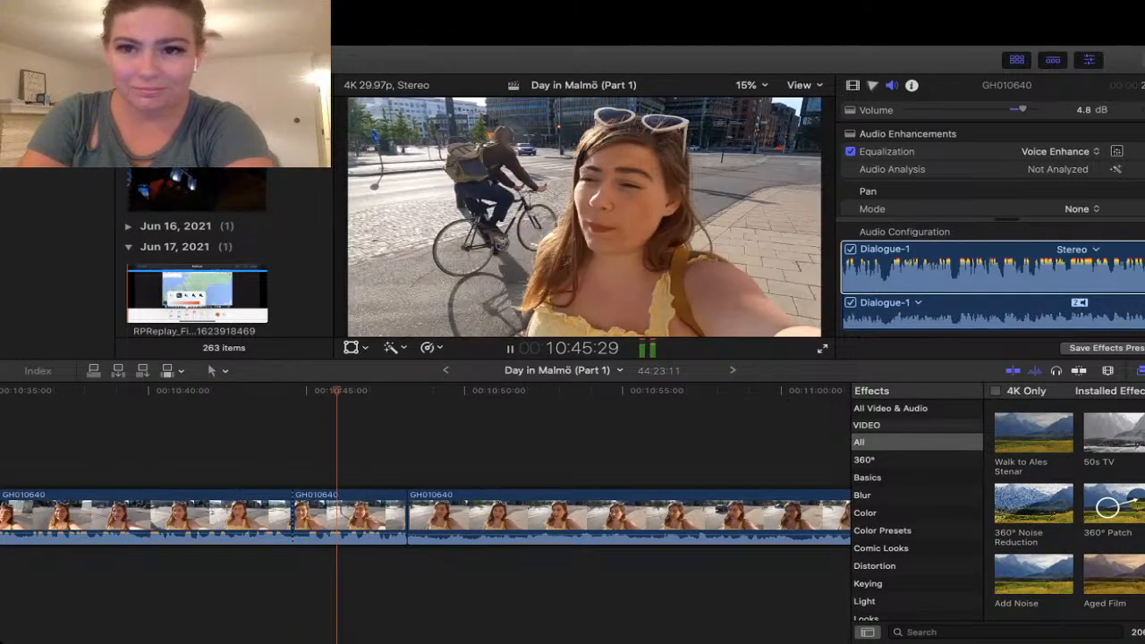
pyautogui.press('space')
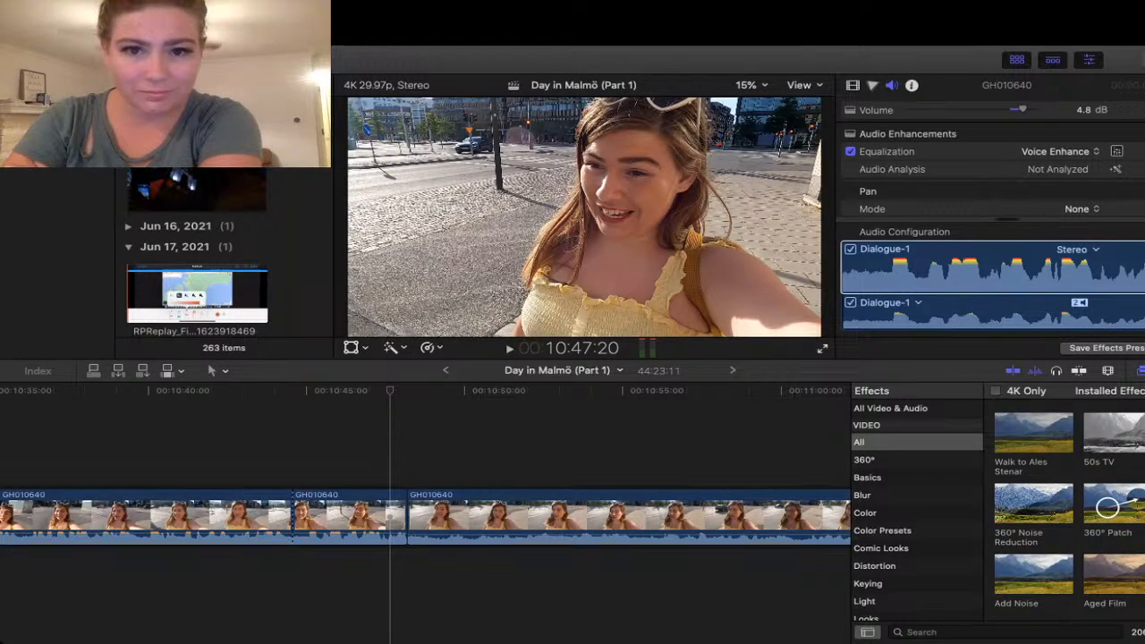
pyautogui.press('Left')
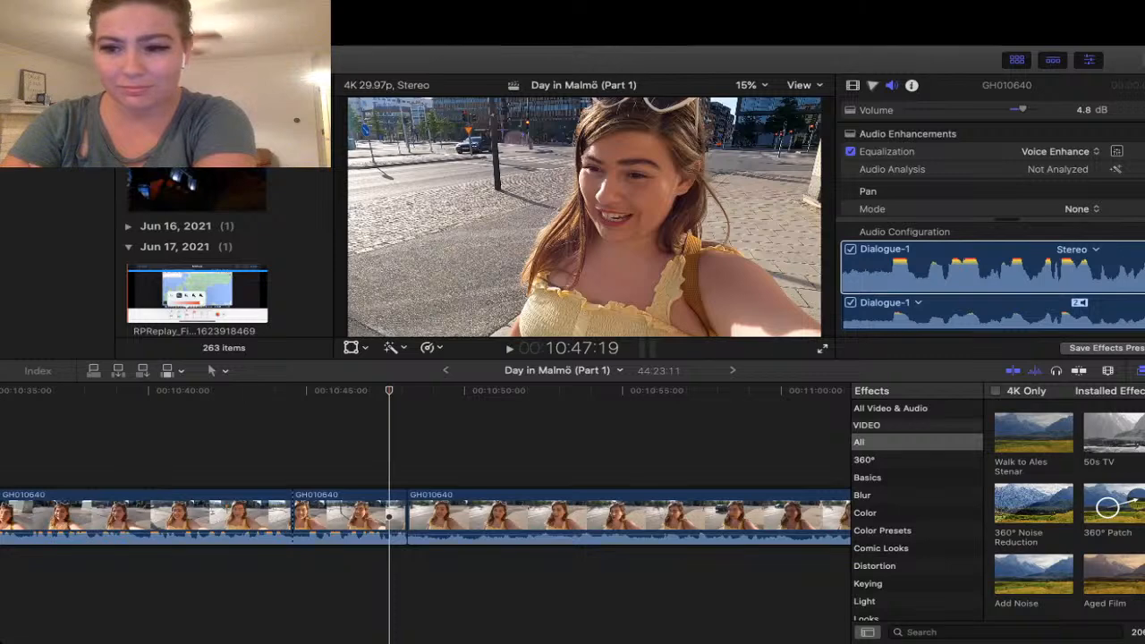
pyautogui.press('space')
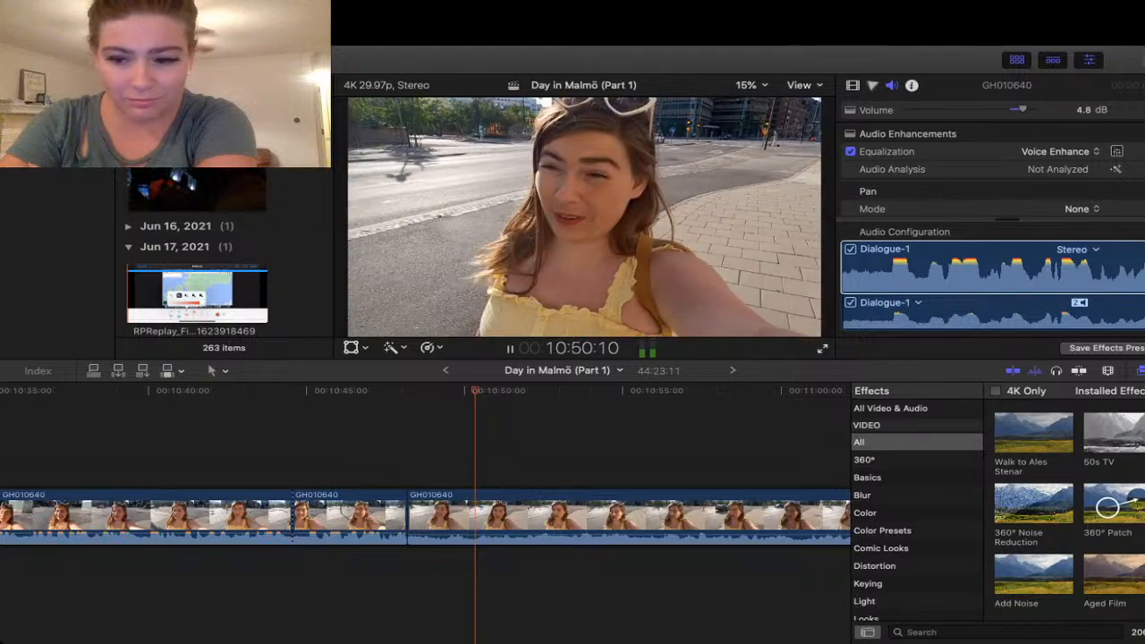
pyautogui.press('space')
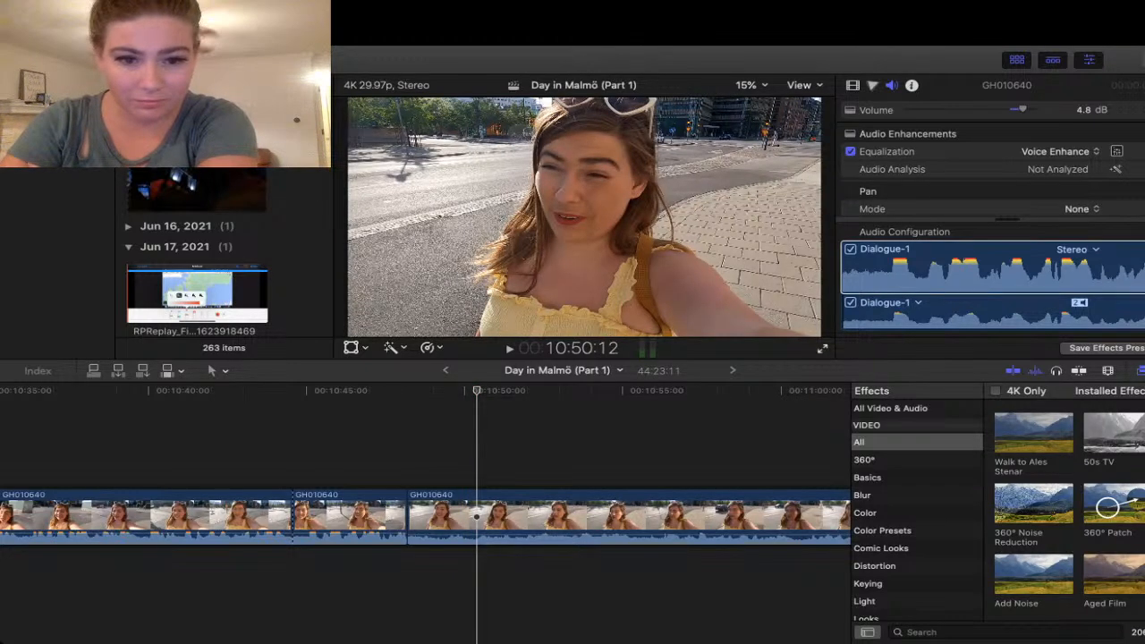
# - Start playback from 10:47:21 before the cut into the long GH010640 clip, and clear the clip selection
pyautogui.click(477, 517)
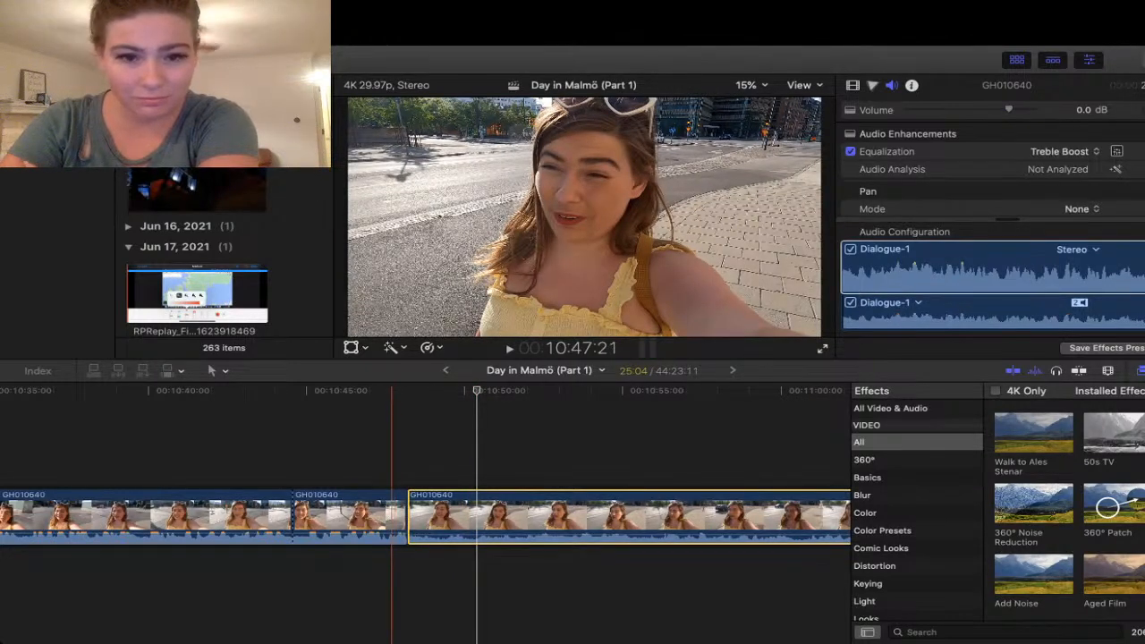
pyautogui.click(392, 391)
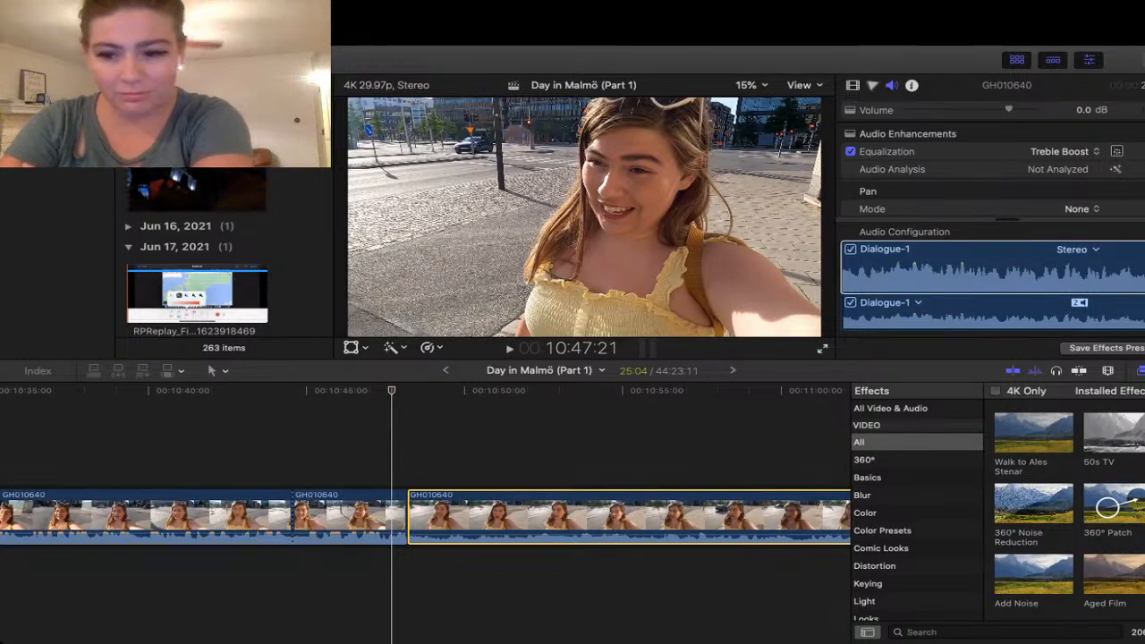
pyautogui.press('space')
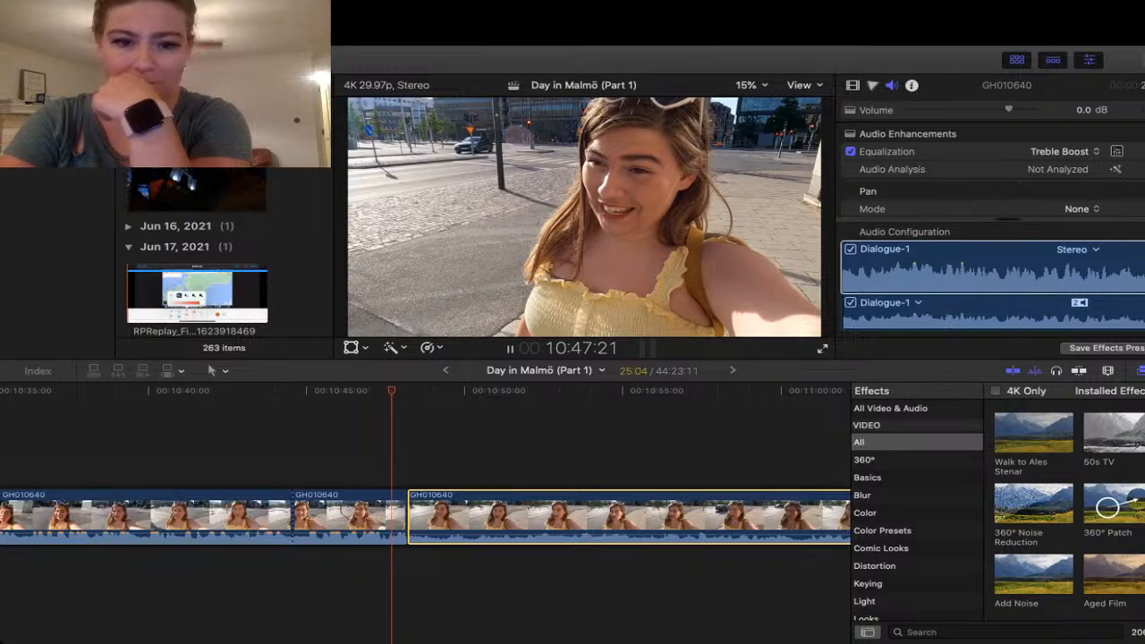
pyautogui.press('super+shift+a')
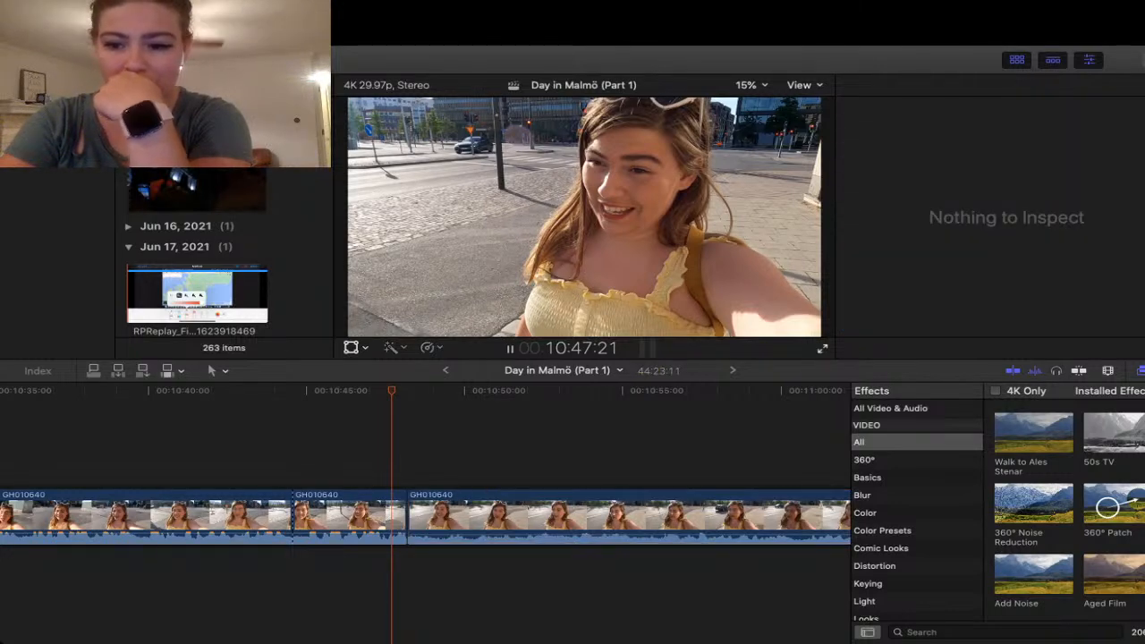
# - Play across the cut into the long GH010640 clip from 10:47:20 and stop at 10:58:16
pyautogui.press('Left')
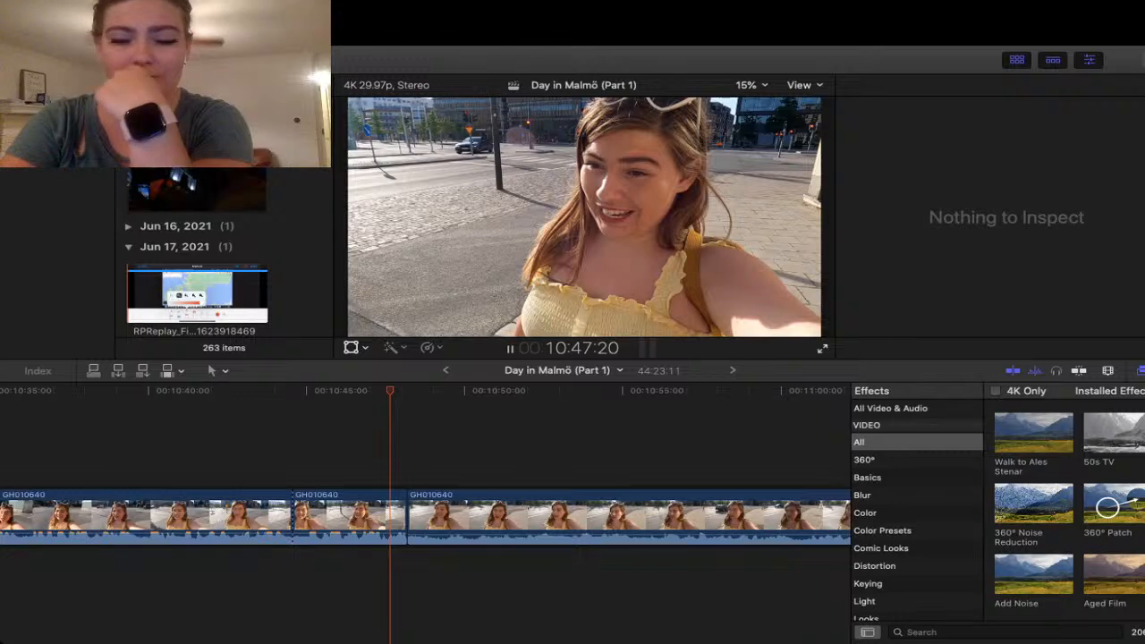
pyautogui.press('space')
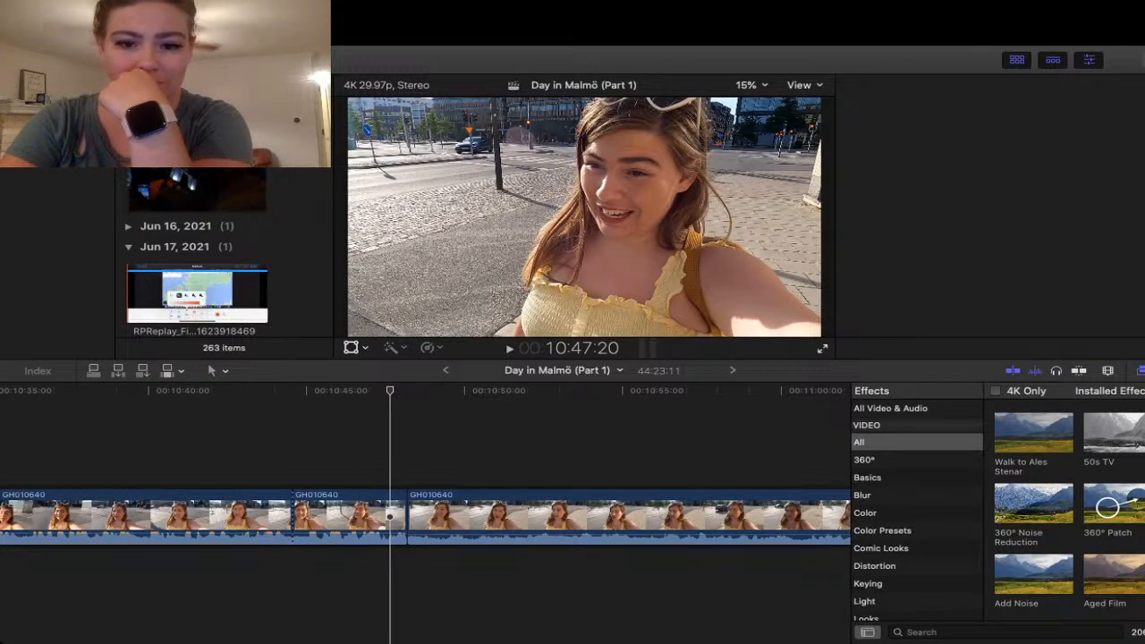
pyautogui.press('space')
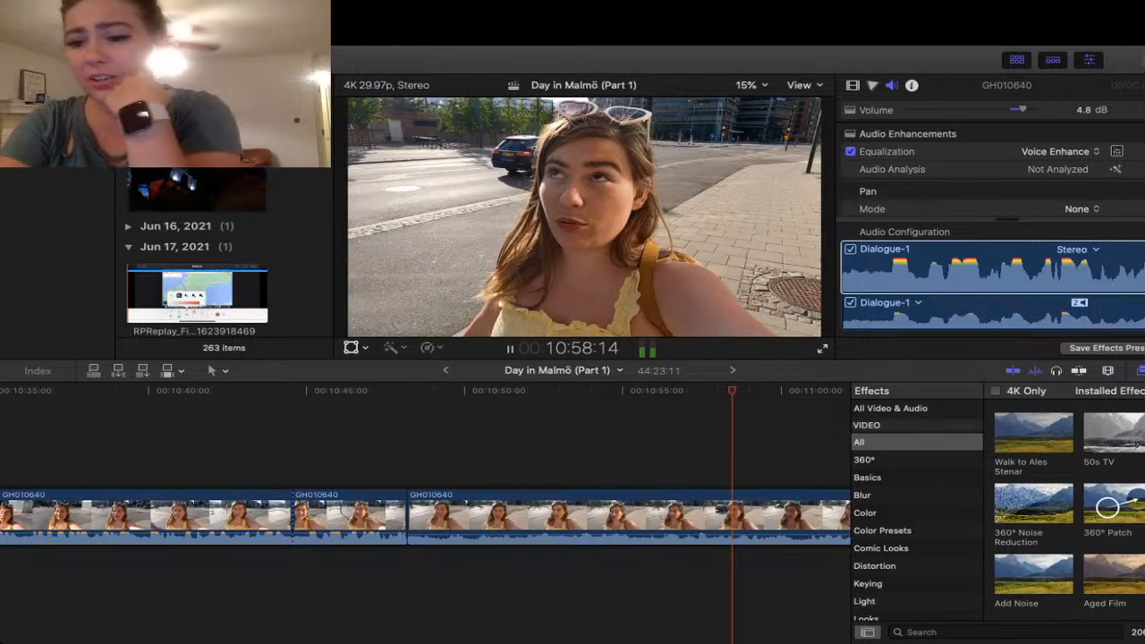
pyautogui.press('space')
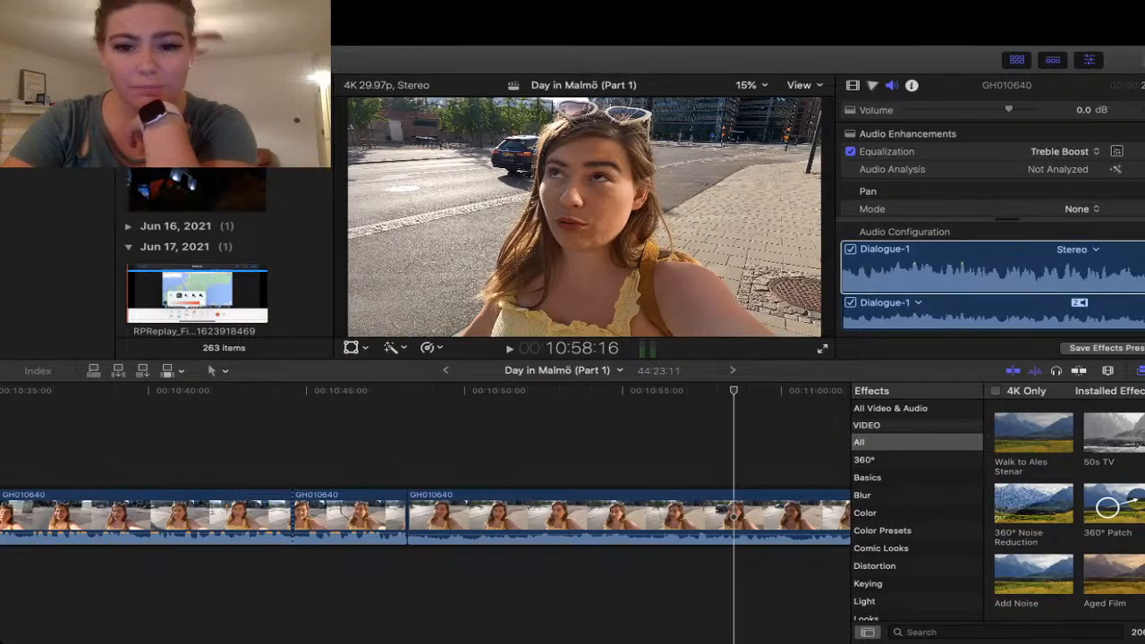
pyautogui.press('space')
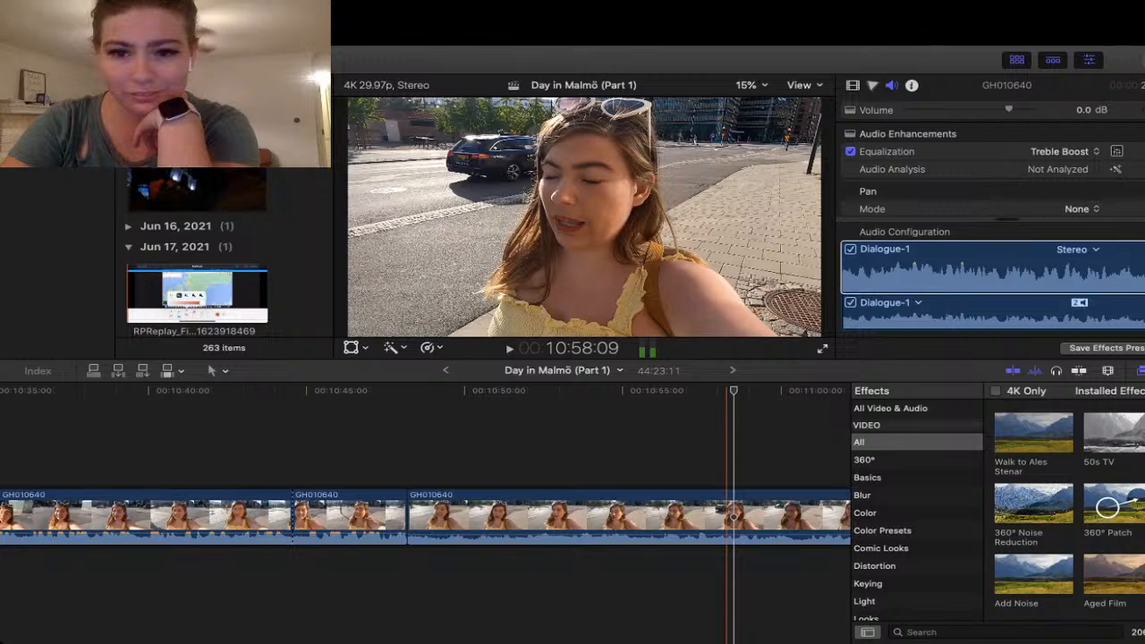
# - Review the long GH010640 clip around 10:51:12, and replay it from its beginning at 10:48:10 to 11:05:13
pyautogui.press('super+Tab')
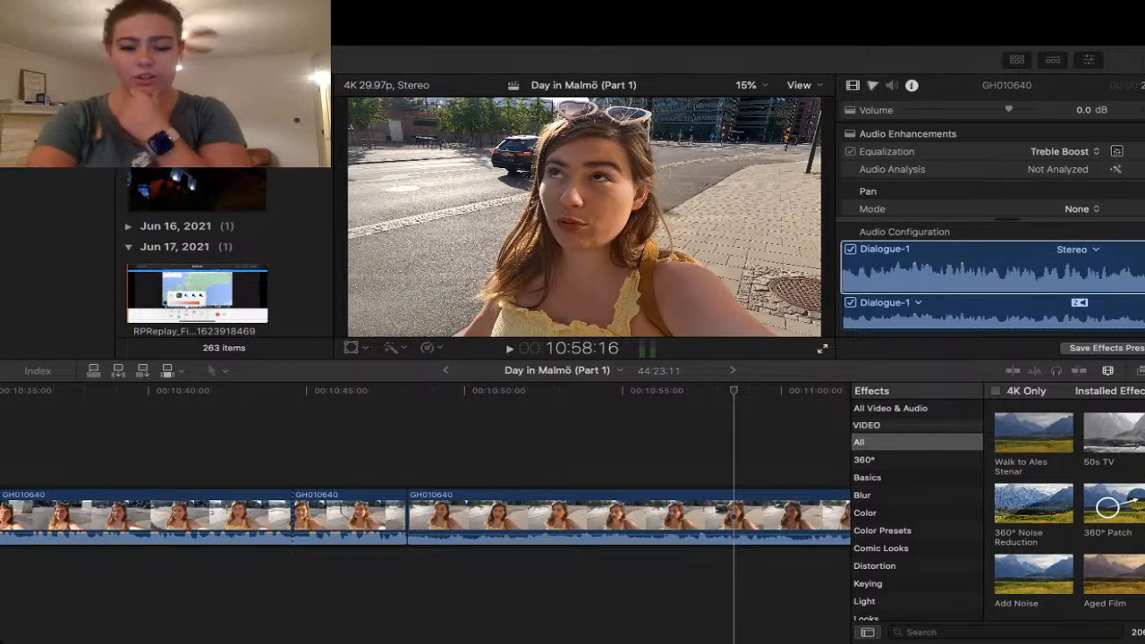
pyautogui.click(498, 448)
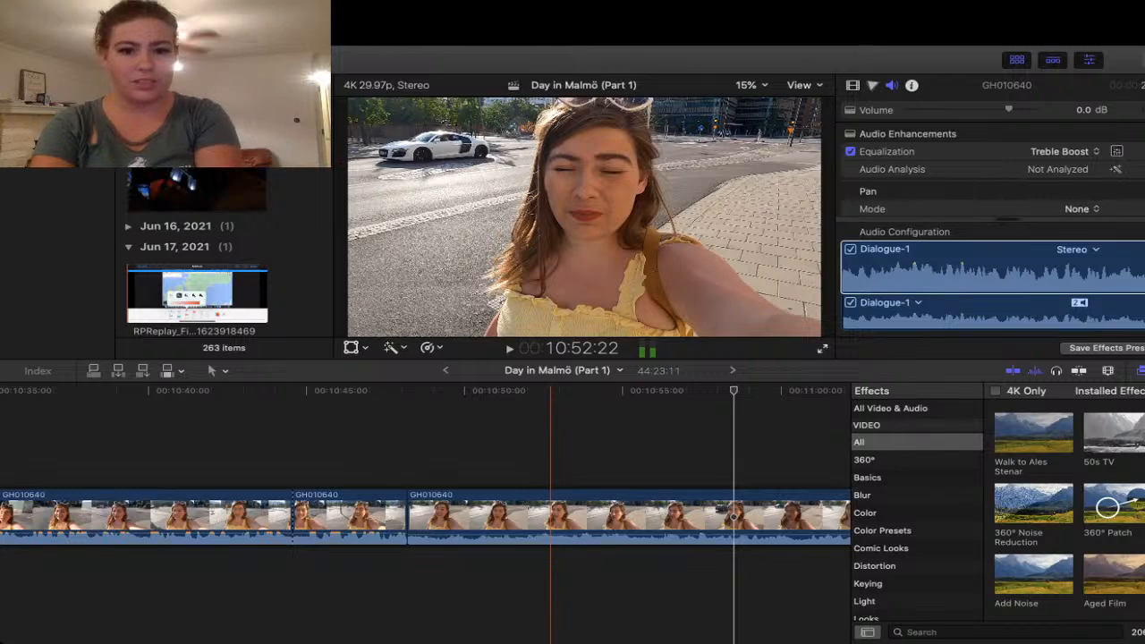
pyautogui.click(509, 447)
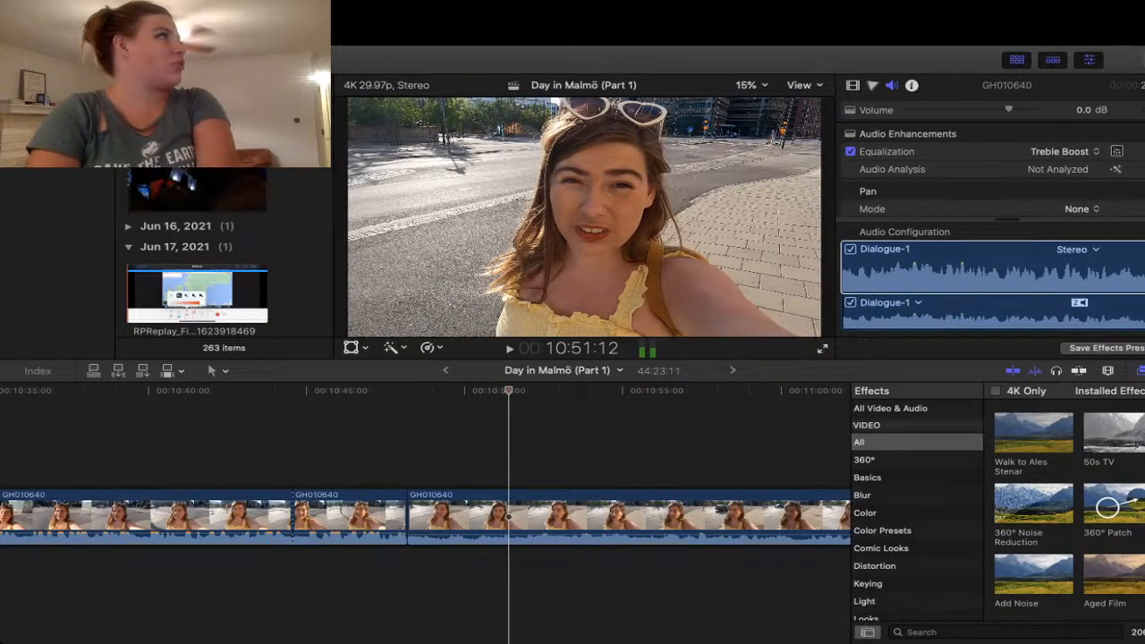
pyautogui.press('space')
pyautogui.press('space')
pyautogui.click(412, 448)
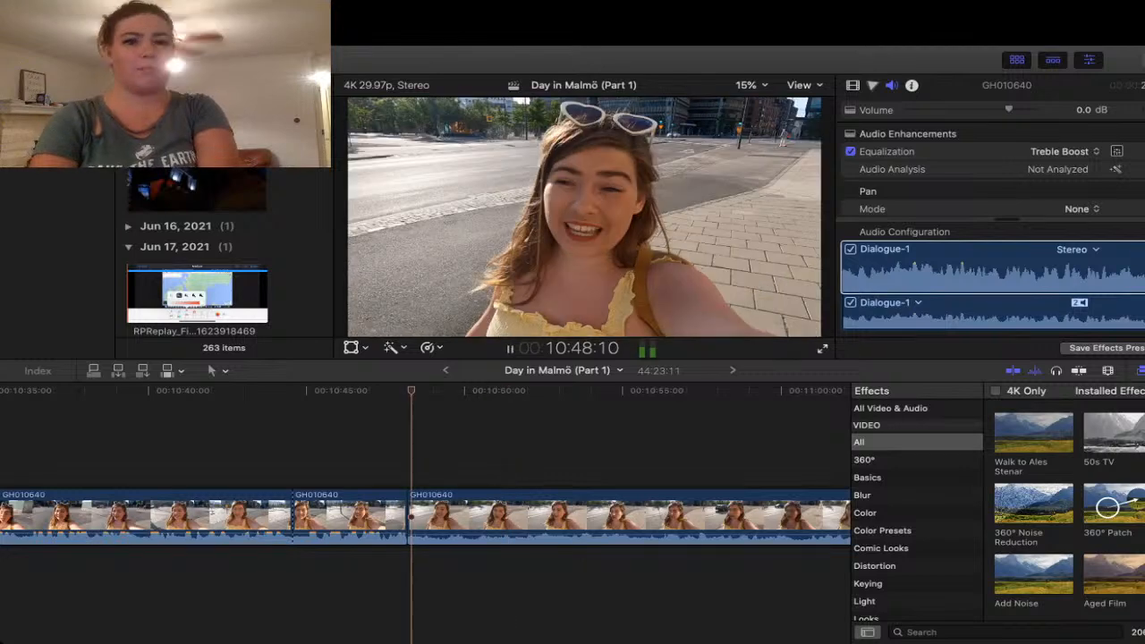
pyautogui.press('space')
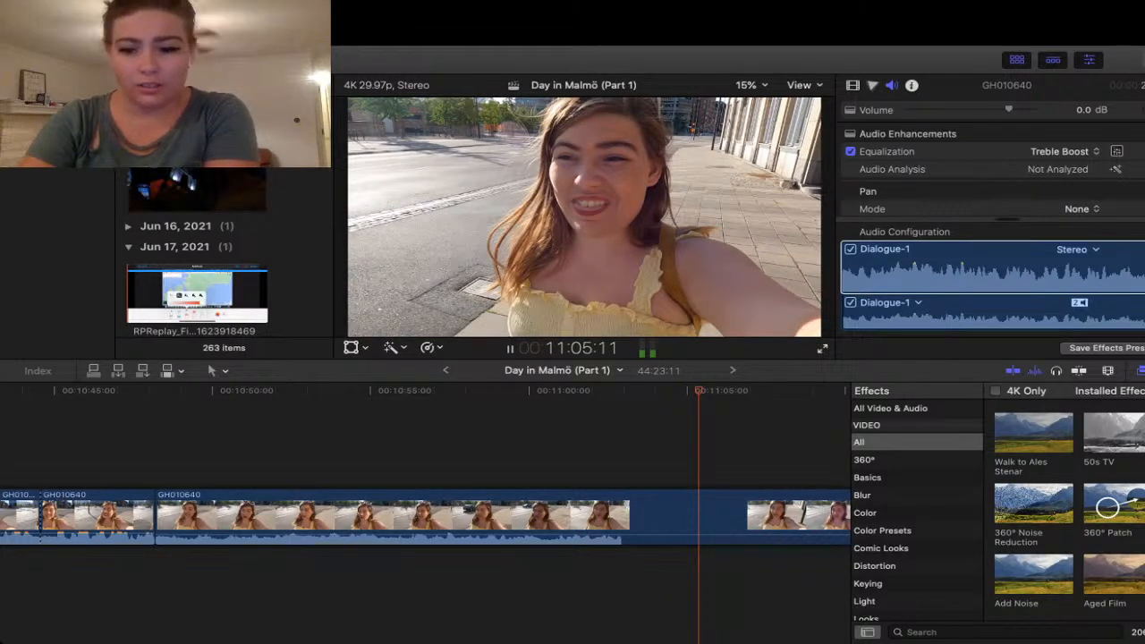
# - Select the long GH010640 clip and browse the event footage back up to the start of the Jun 15, 2021 group
pyautogui.click(826, 516)
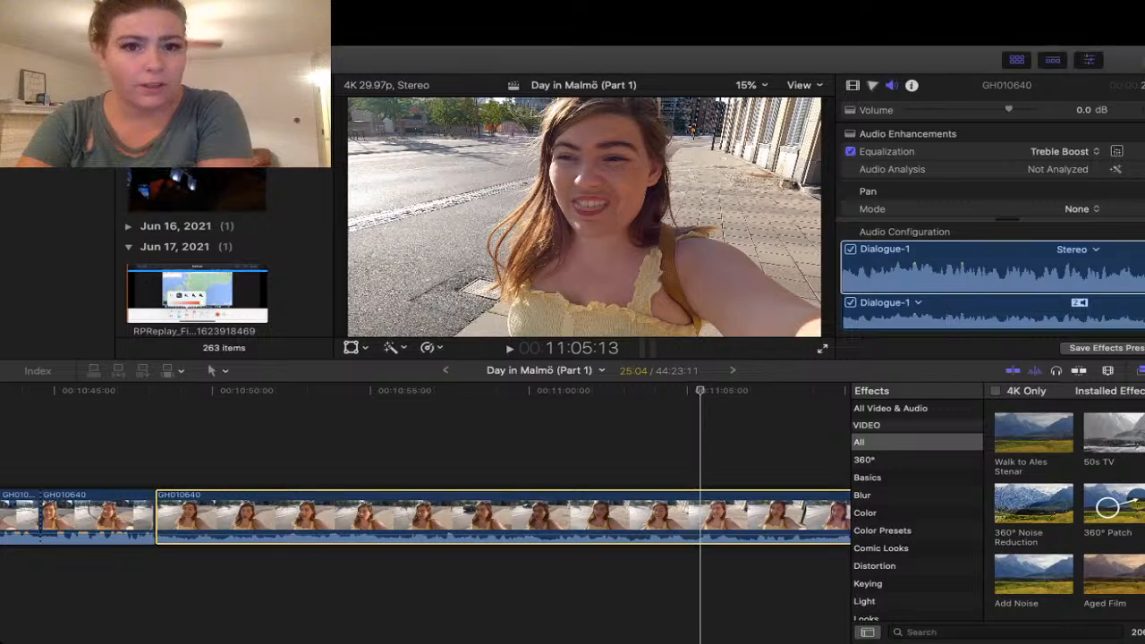
pyautogui.scroll(10, 223, 259)
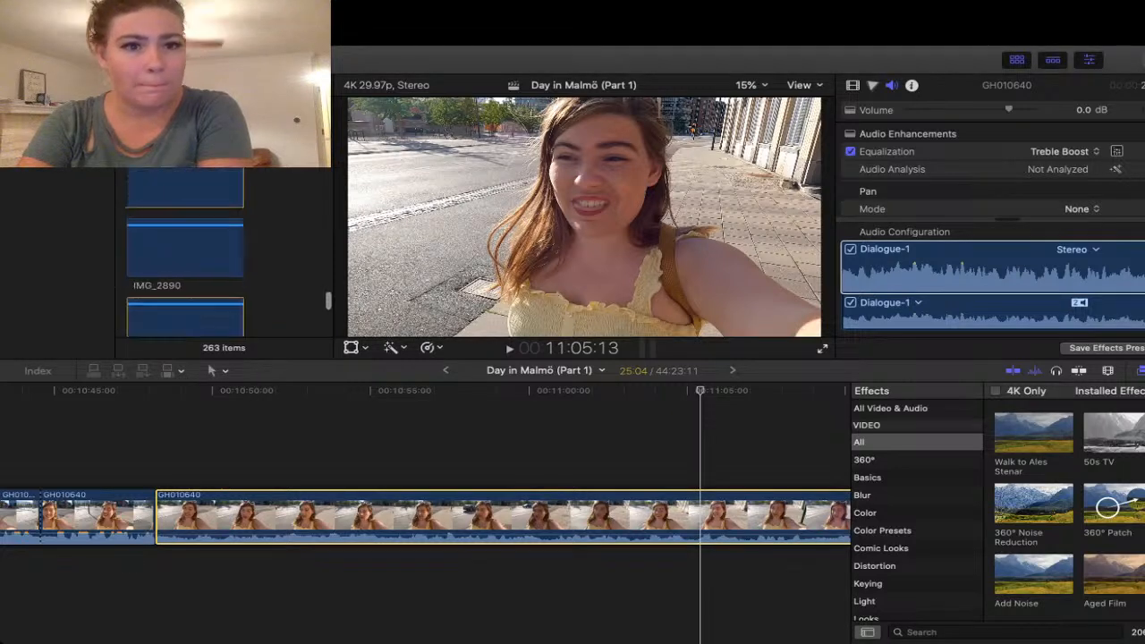
pyautogui.scroll(5, 184, 269)
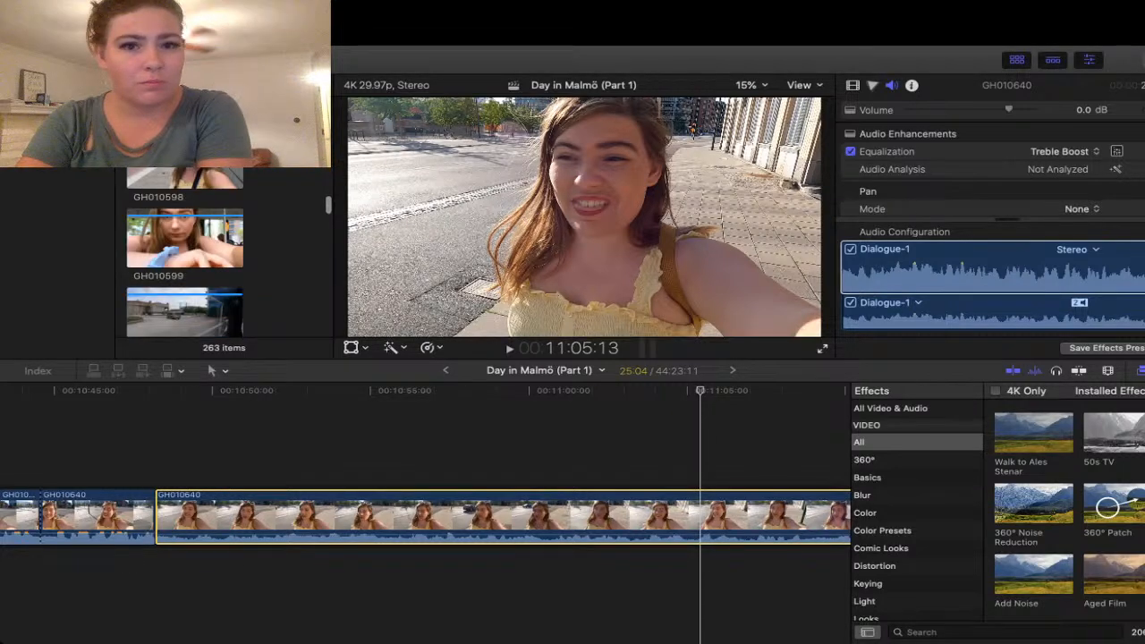
pyautogui.scroll(5, 184, 268)
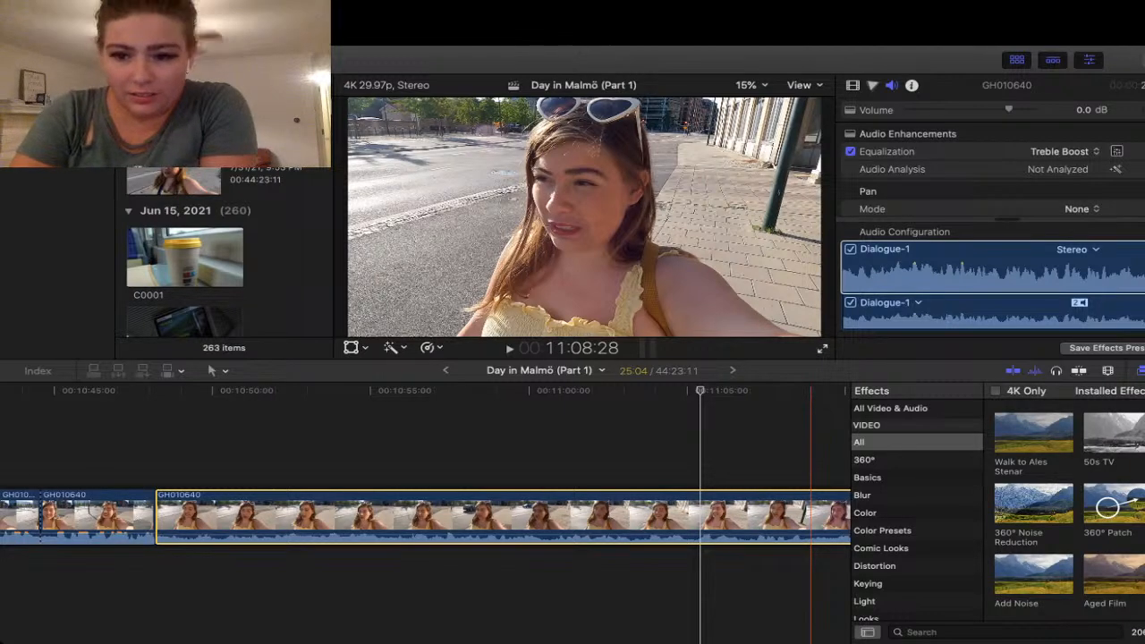
# - Clear the clip selection and play across the cut into the long GH010640 clip from 10:47:11
pyautogui.click(158, 439)
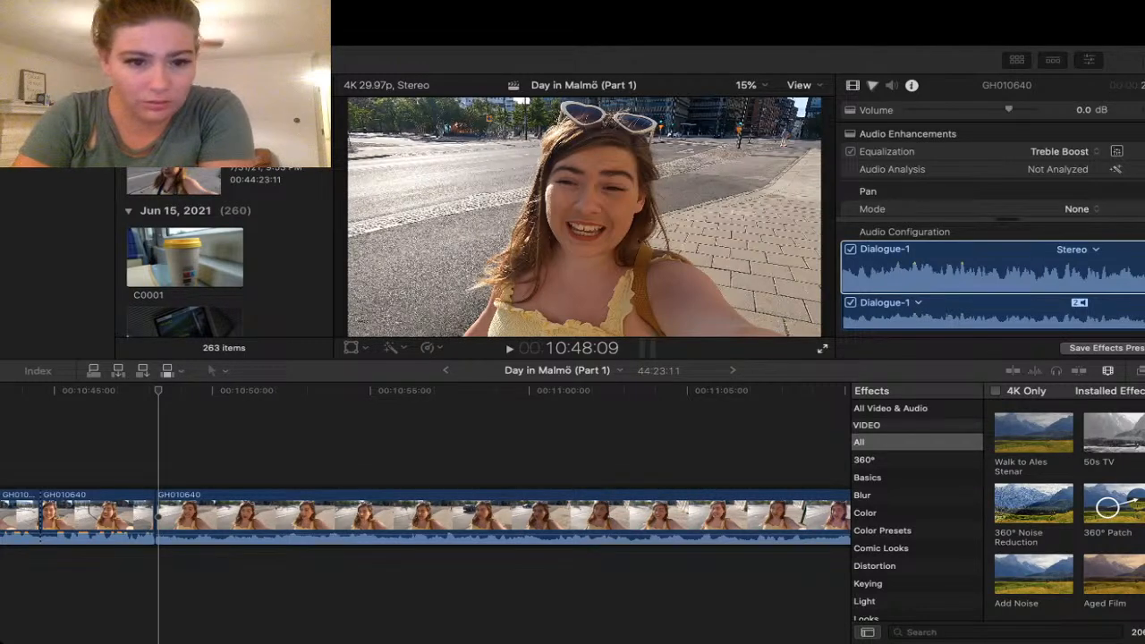
pyautogui.click(610, 447)
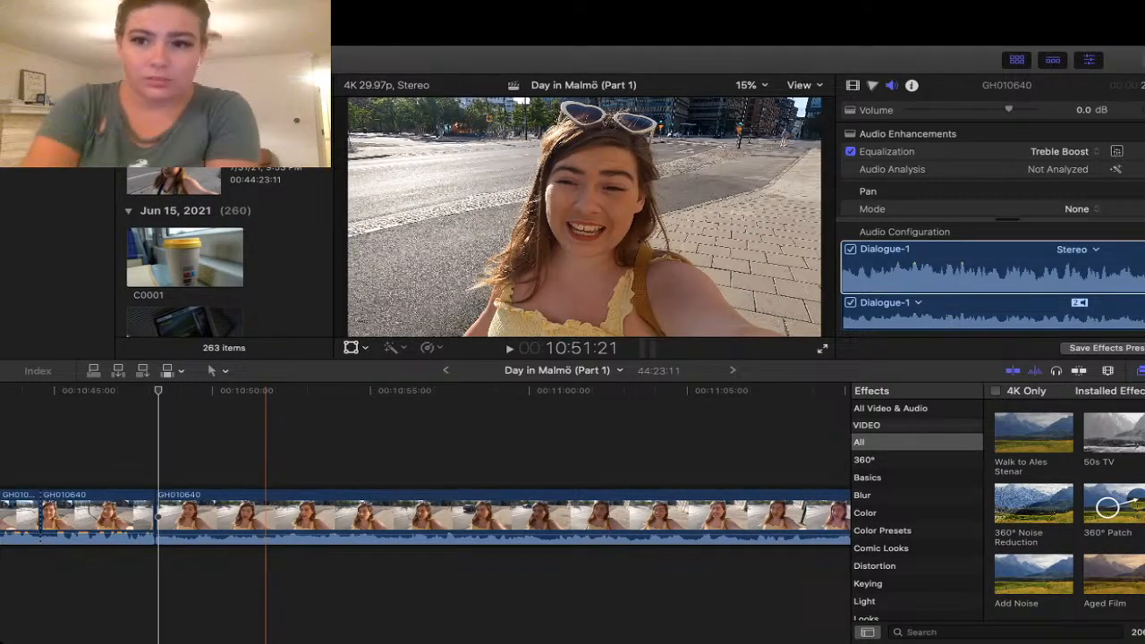
pyautogui.click(129, 447)
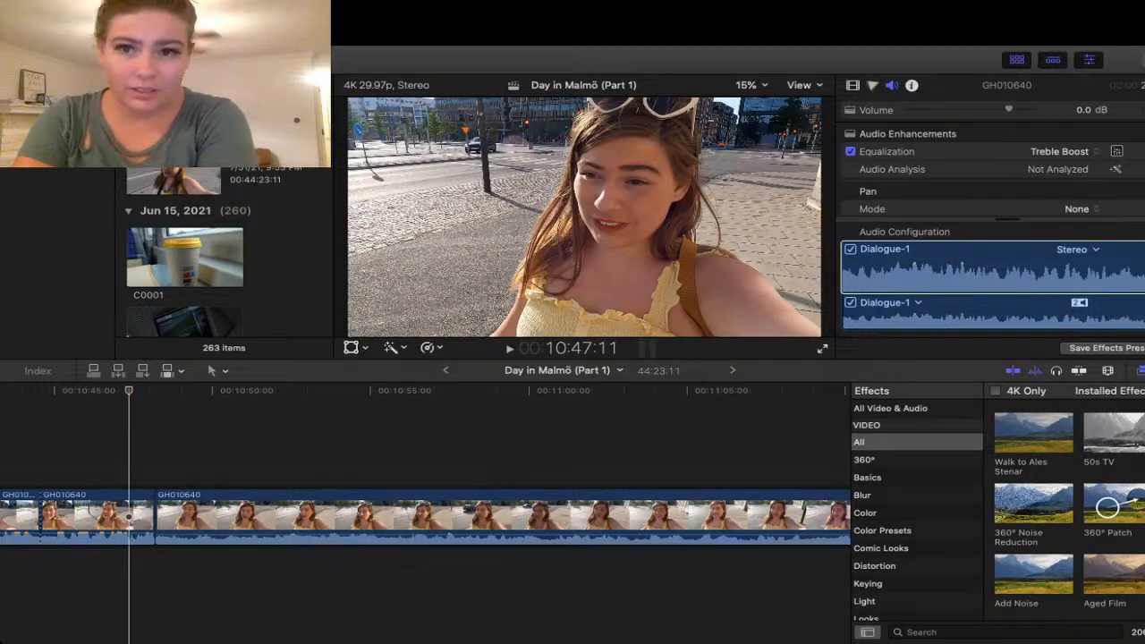
pyautogui.press('space')
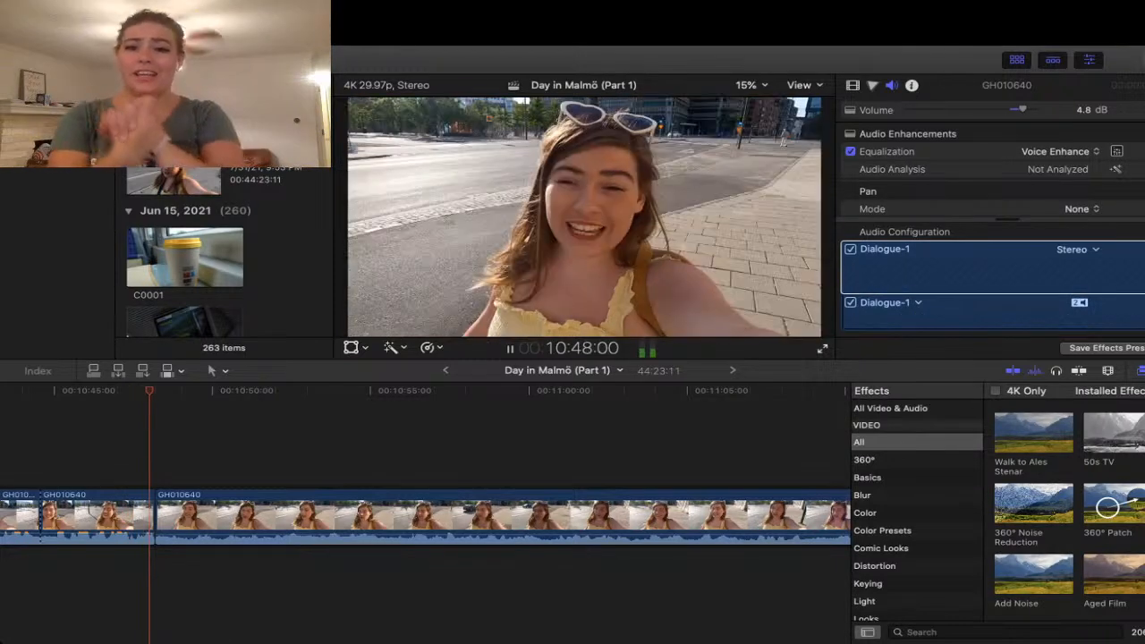
pyautogui.press('space')
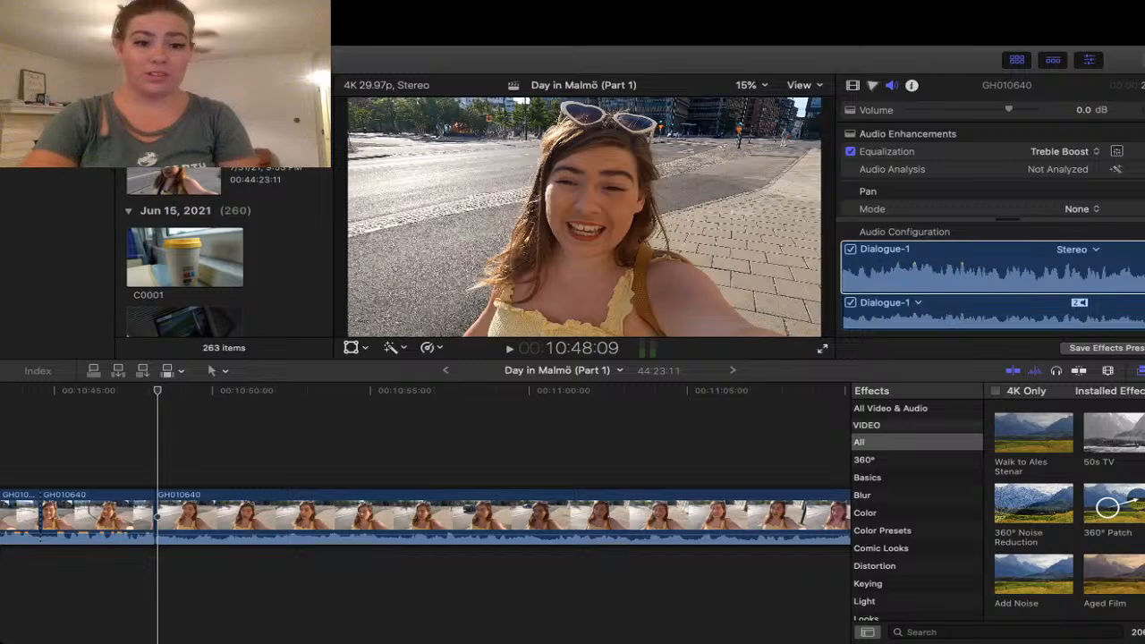
# - Step back frame by frame from 10:48:09 to the cut, and park the playhead at 10:47:13 in the short GH010640 piece
pyautogui.press('Left')
pyautogui.press('Left')
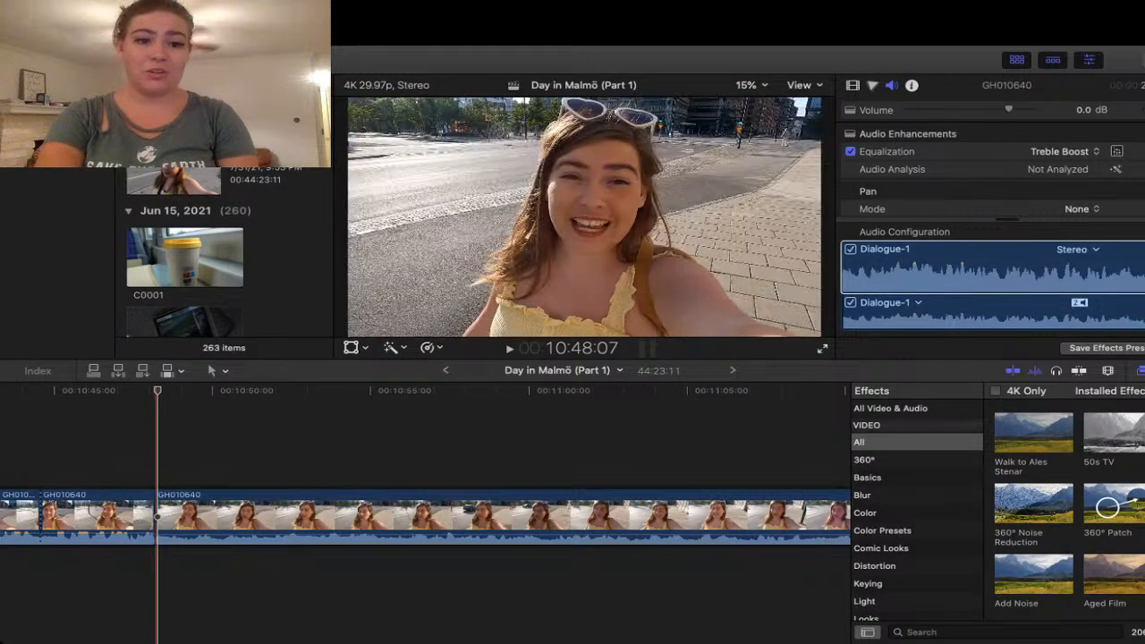
pyautogui.press('Left')
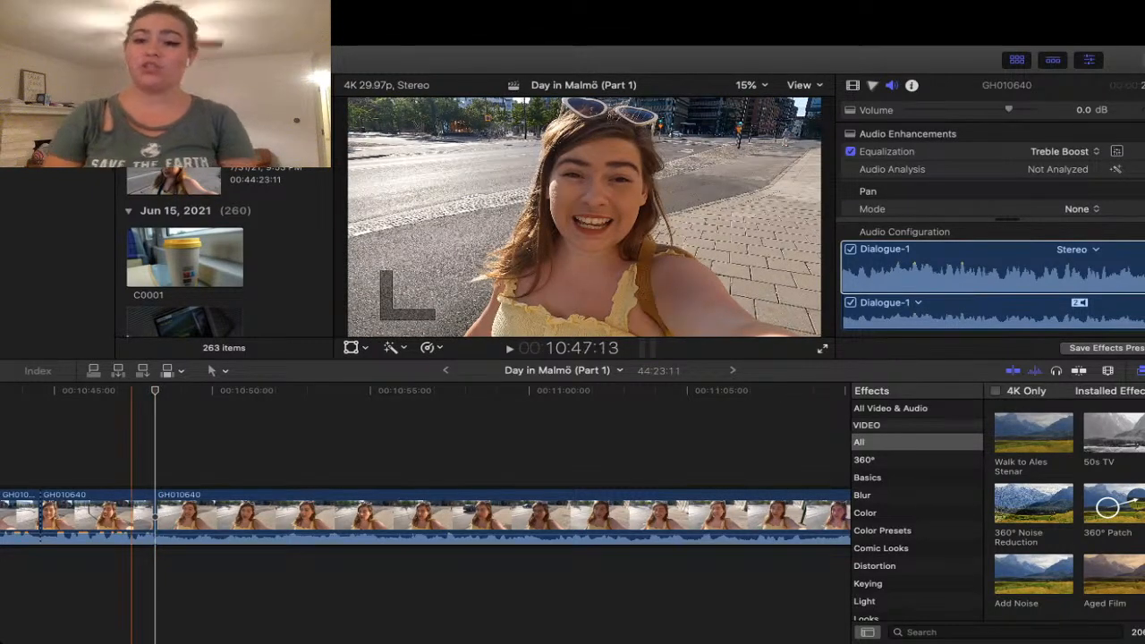
pyautogui.click(131, 450)
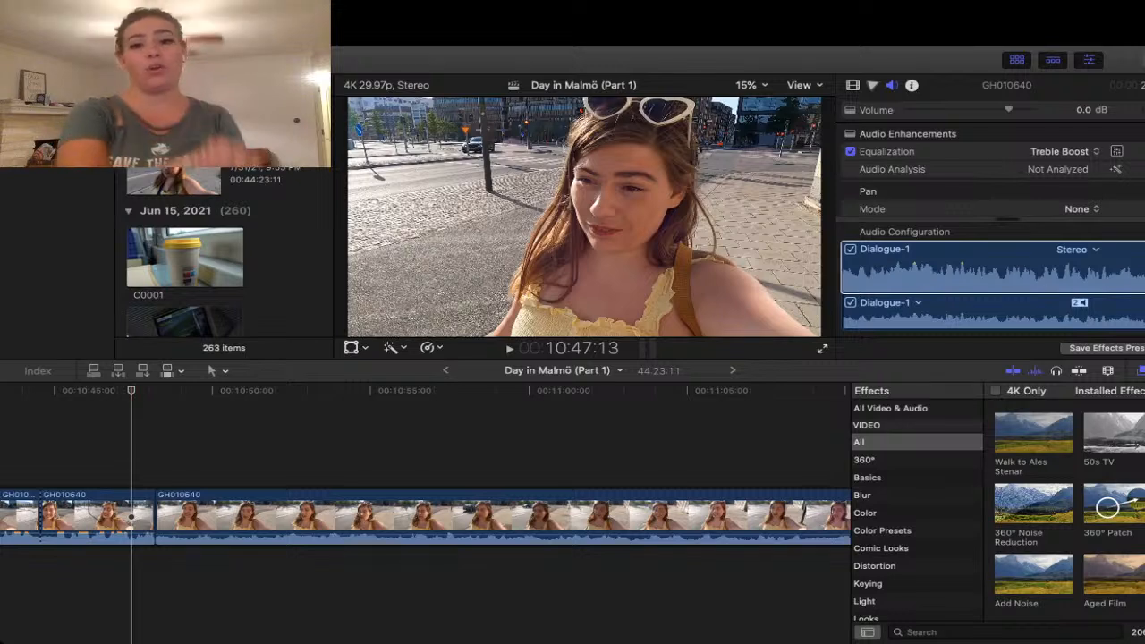